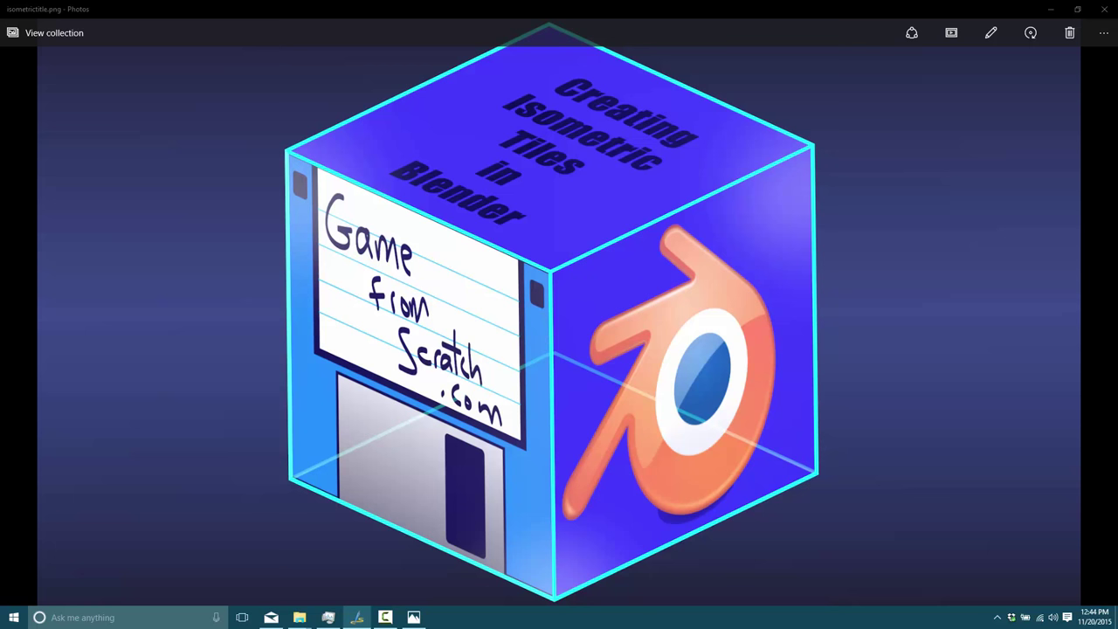
# - Launch Blender 2.76 from the Start menu search and dismiss the splash screen
pyautogui.press('super')
pyautogui.write('ble')
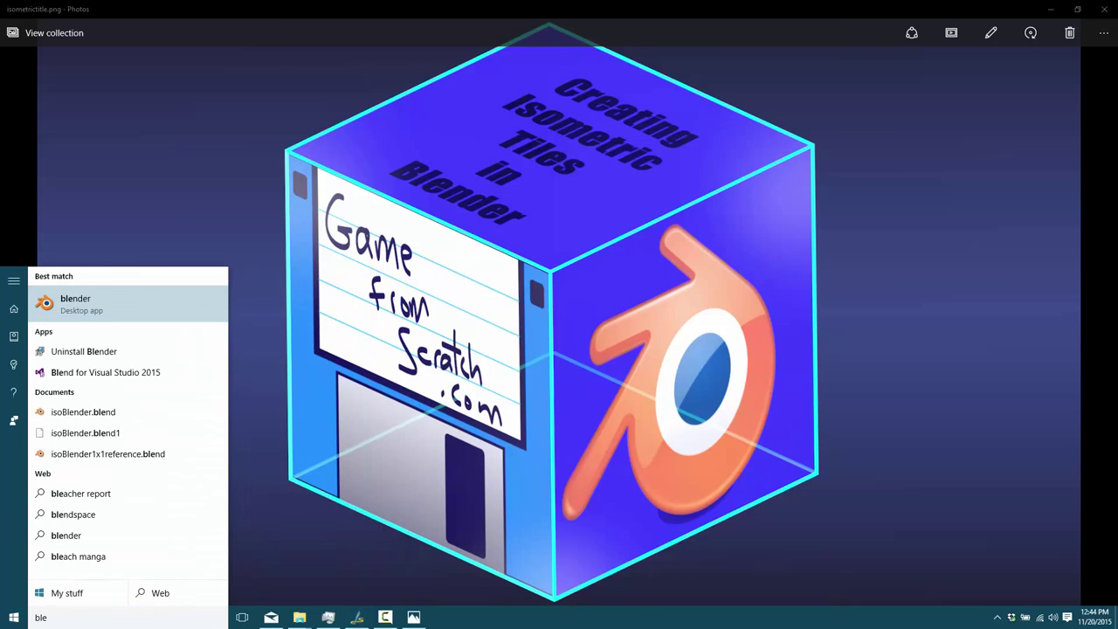
pyautogui.press('Return')
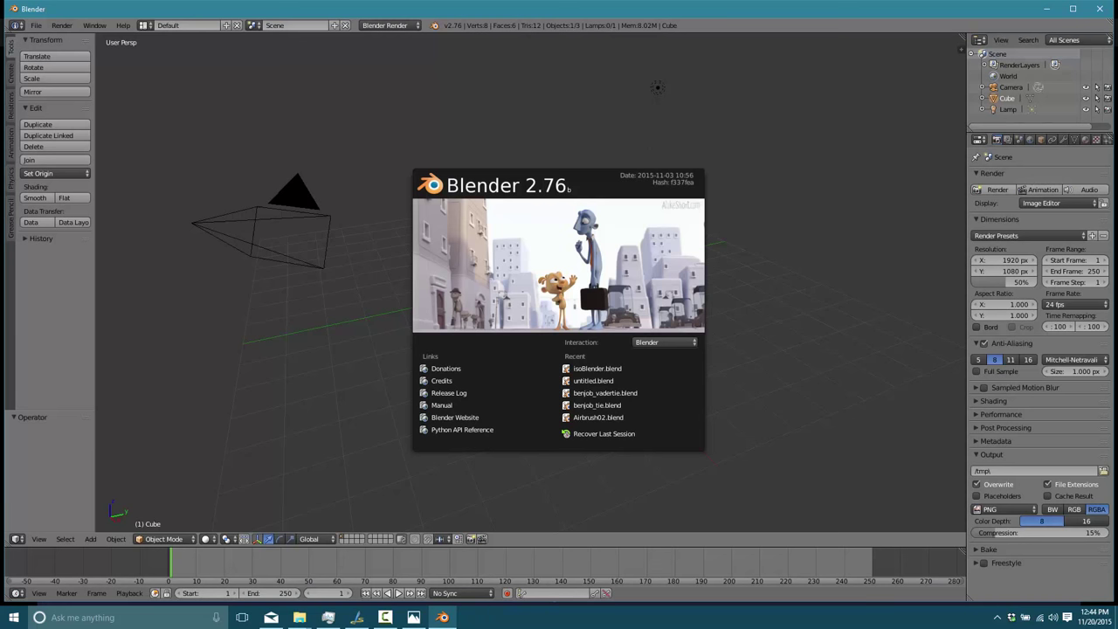
pyautogui.click(545, 285)
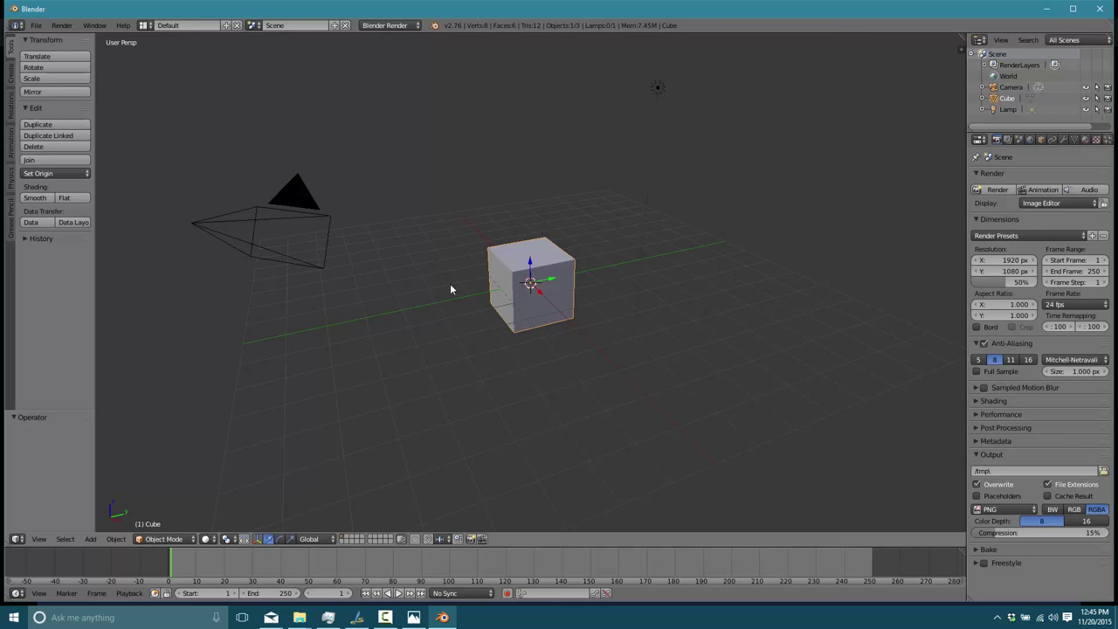
# - Put the cube into Edit Mode and switch to face selection
pyautogui.press('Tab')
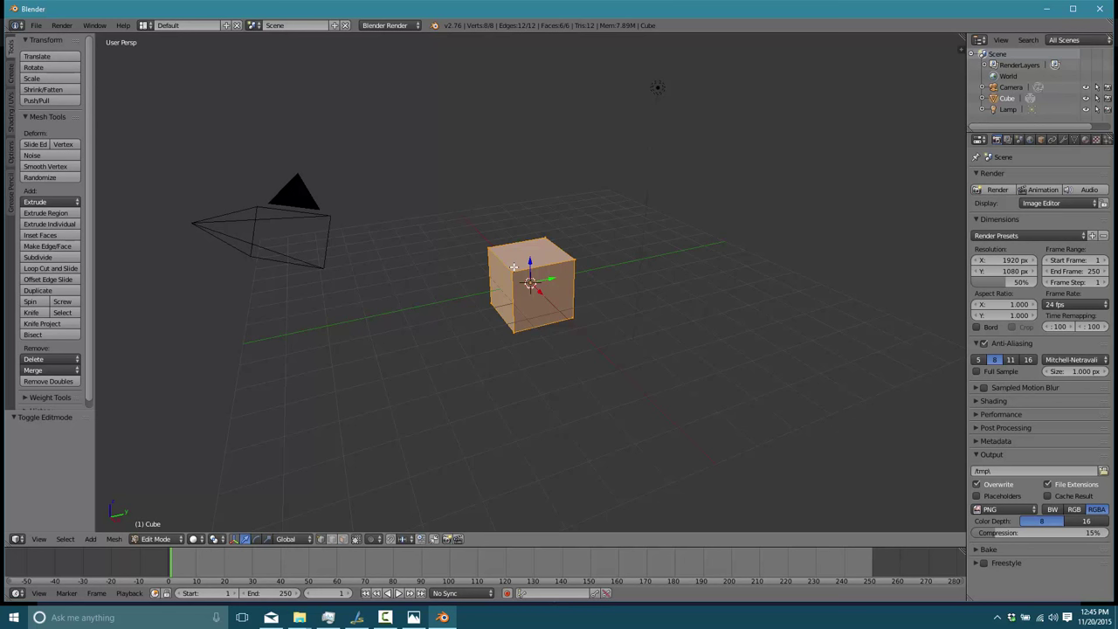
pyautogui.rightClick(511, 270)
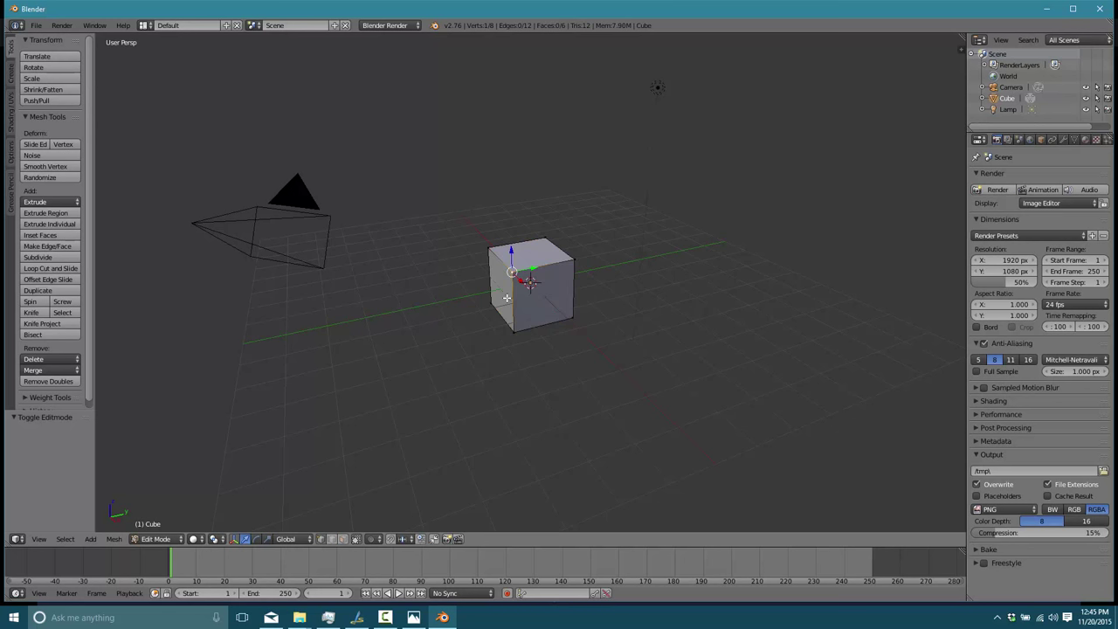
pyautogui.hotkey('ctrl', 'Tab')
pyautogui.click(468, 320)
# - Select the cube's top and side faces and delete them, keeping only the bottom square
pyautogui.rightClick(503, 288)
pyautogui.keyDown('shift'); pyautogui.rightClick(546, 292); pyautogui.keyUp('shift')
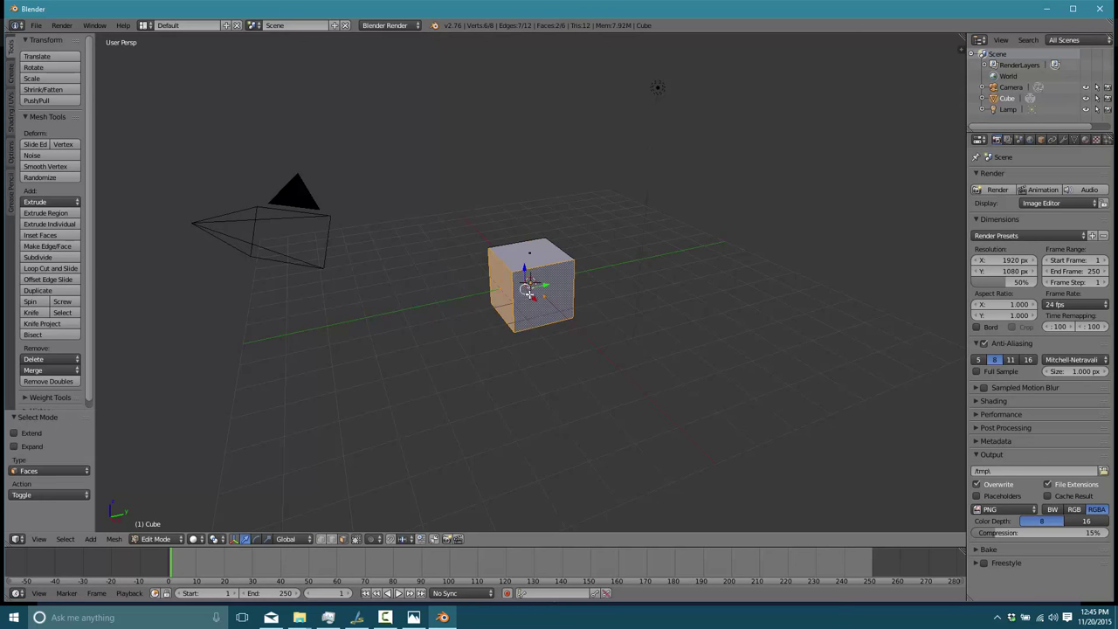
pyautogui.keyDown('shift'); pyautogui.rightClick(532, 251); pyautogui.keyUp('shift')
pyautogui.moveTo(649, 324); pyautogui.dragTo(559, 350, button='middle')
pyautogui.keyDown('shift'); pyautogui.rightClick(559, 350); pyautogui.keyUp('shift')
pyautogui.moveTo(662, 312); pyautogui.dragTo(523, 316, button='middle')
pyautogui.keyDown('shift'); pyautogui.rightClick(545, 299); pyautogui.keyUp('shift')
pyautogui.press('x')
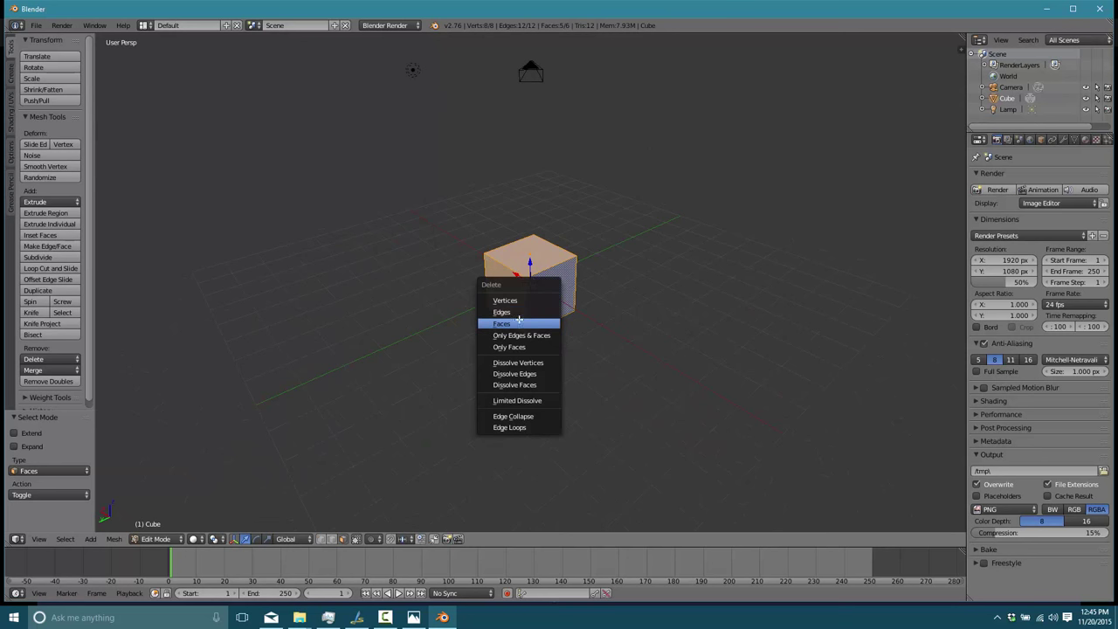
pyautogui.click(518, 321)
pyautogui.moveTo(484, 370); pyautogui.dragTo(584, 341, button='middle')
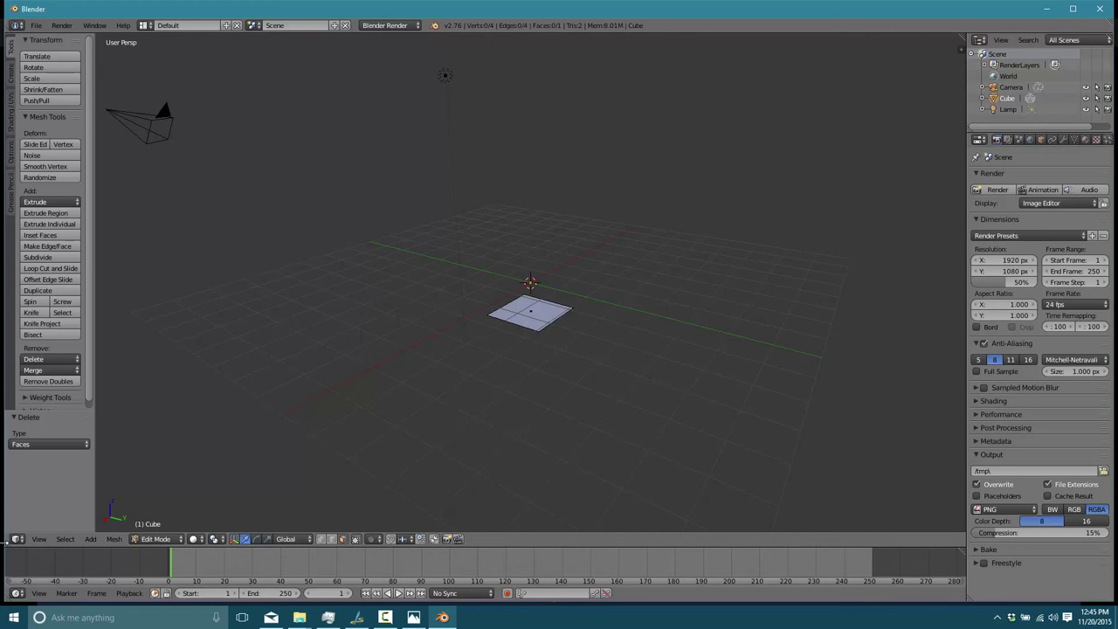
# - Remove the timeline area, widen the Properties editor and set resolution scale to 100%
pyautogui.moveTo(4, 544); pyautogui.dragTo(96, 559)
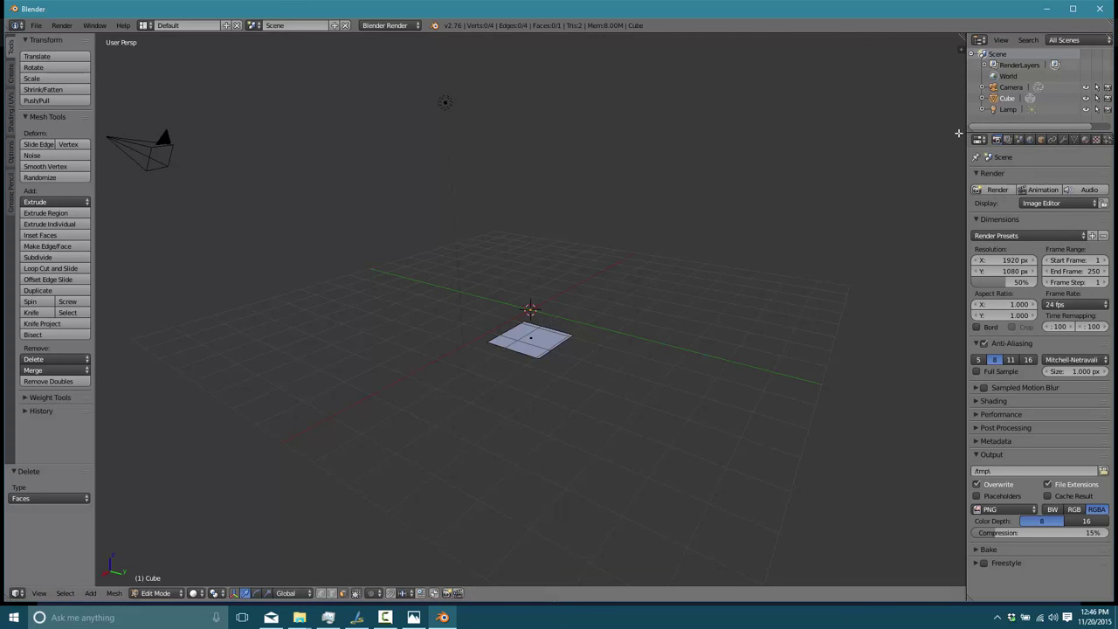
pyautogui.moveTo(967, 90); pyautogui.dragTo(870, 88)
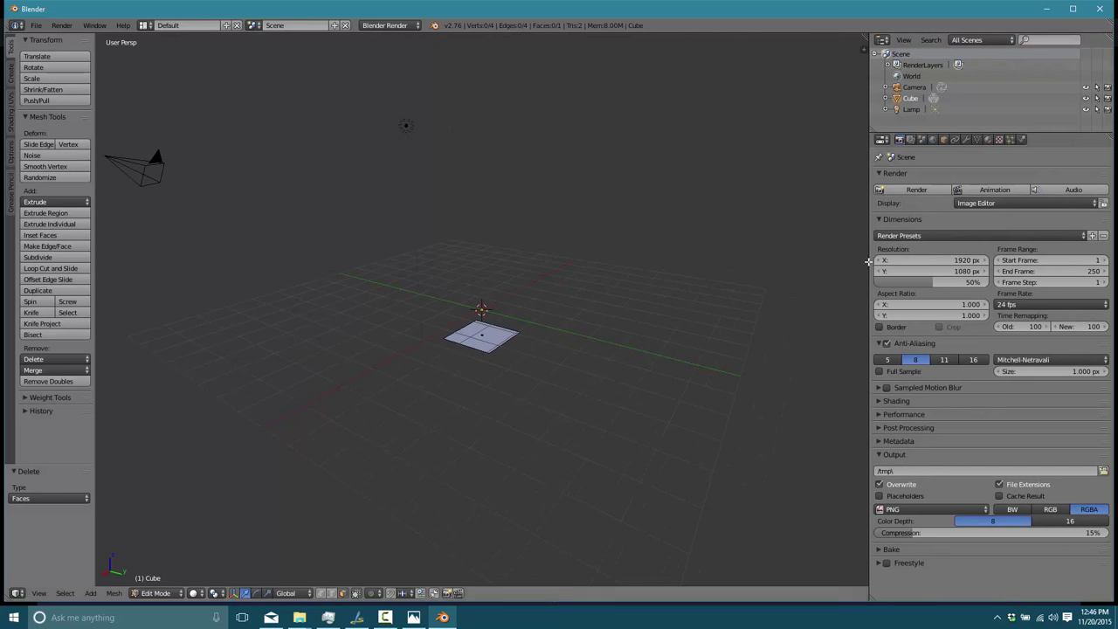
pyautogui.moveTo(919, 282); pyautogui.dragTo(970, 282)
# - Set the render resolution to 128 × 64 px
pyautogui.doubleClick(931, 260)
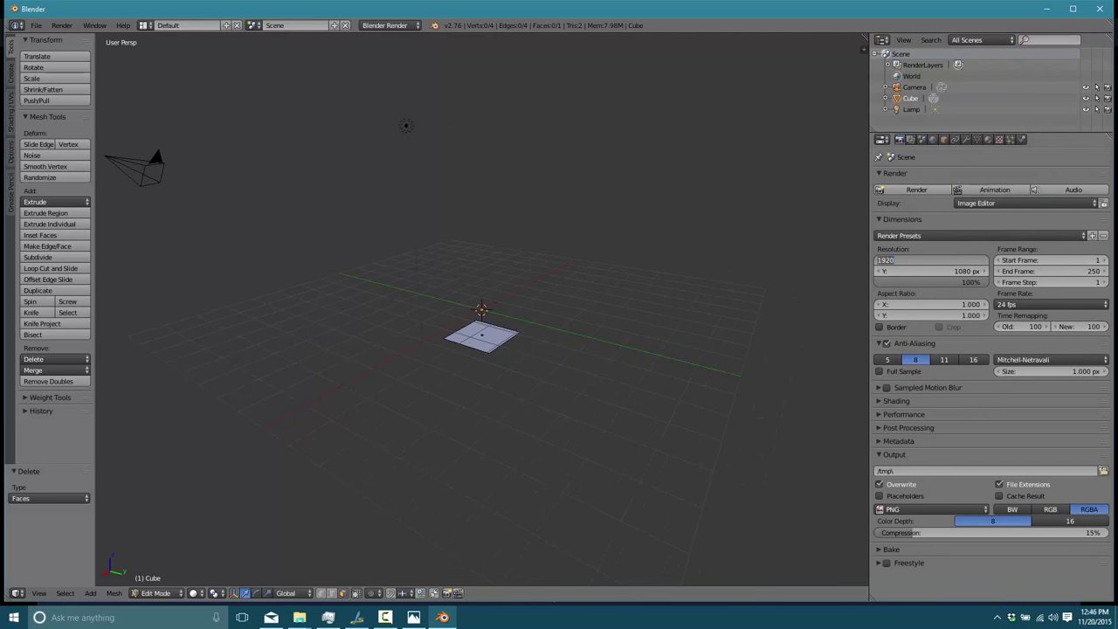
pyautogui.write('128')
pyautogui.press('Tab')
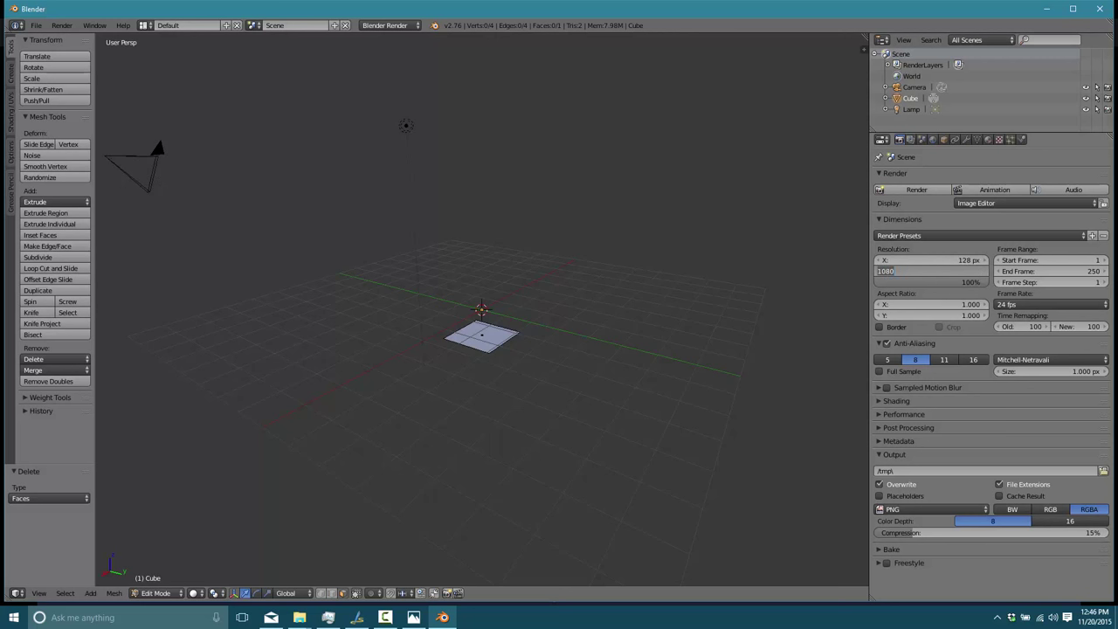
pyautogui.write('64')
pyautogui.press('Return')
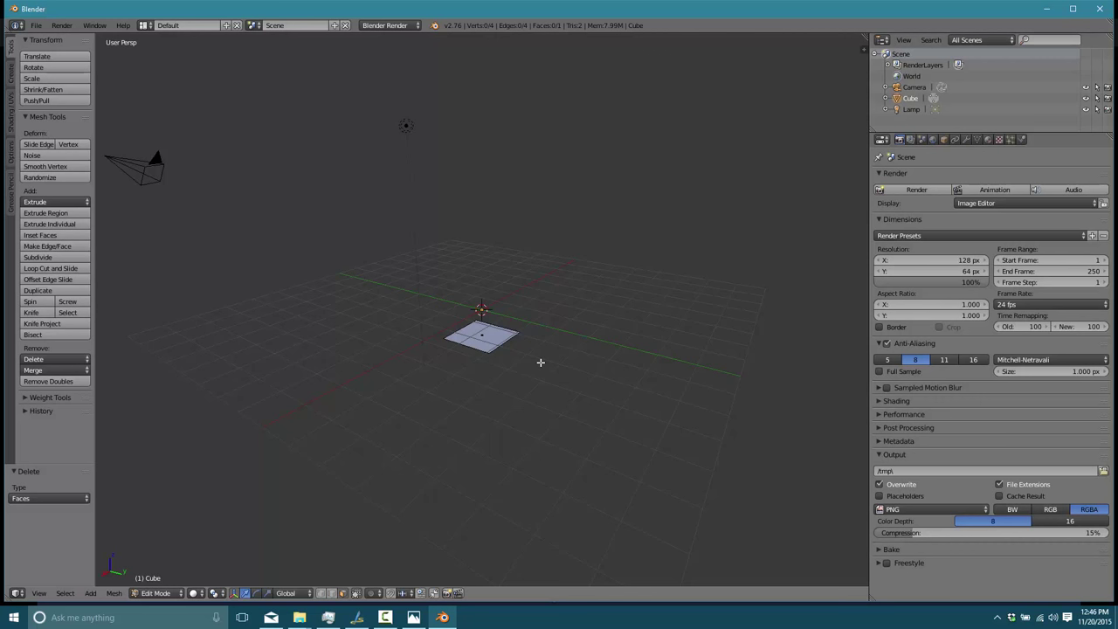
# - Return to Object Mode, select the camera, view through it and show its transform panel
pyautogui.press('Tab')
pyautogui.click(914, 87)
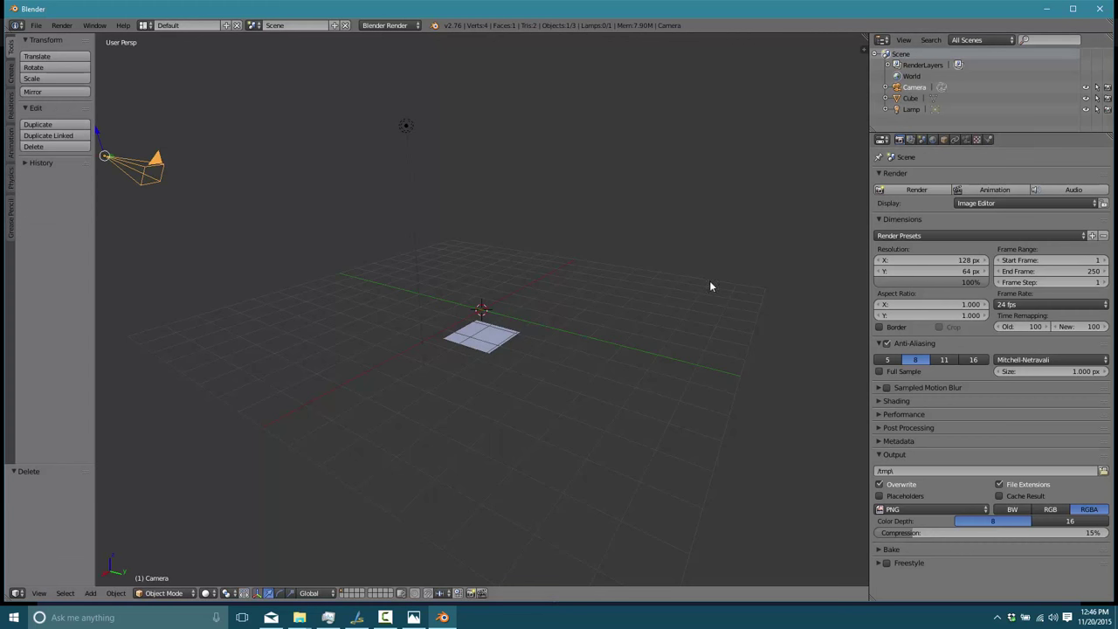
pyautogui.press('KP_Decimal')
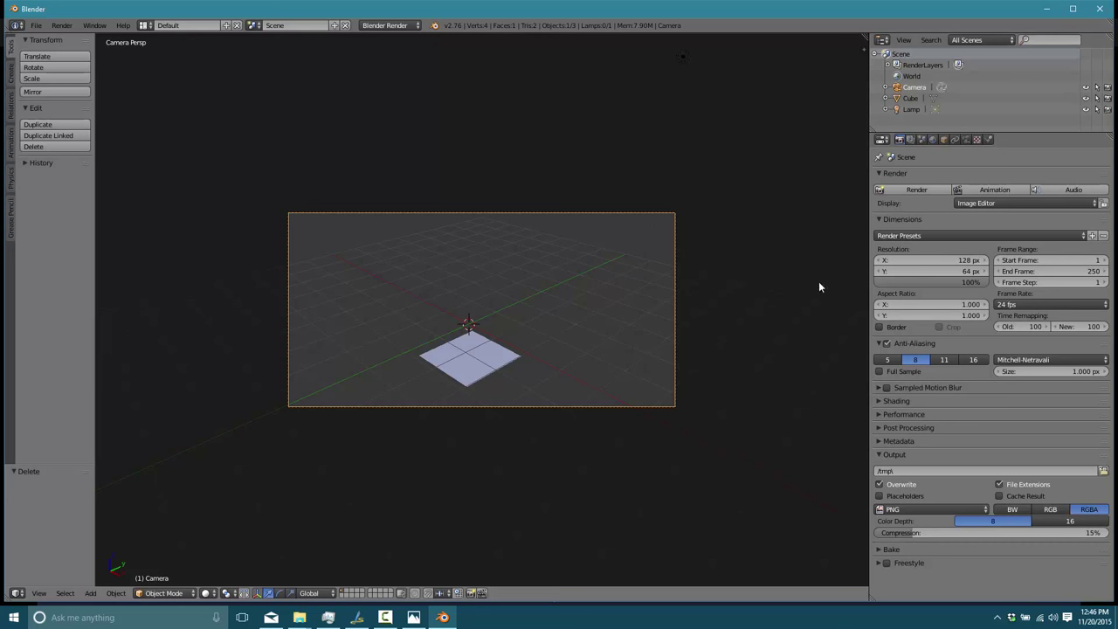
pyautogui.press('n')
pyautogui.click(804, 67)
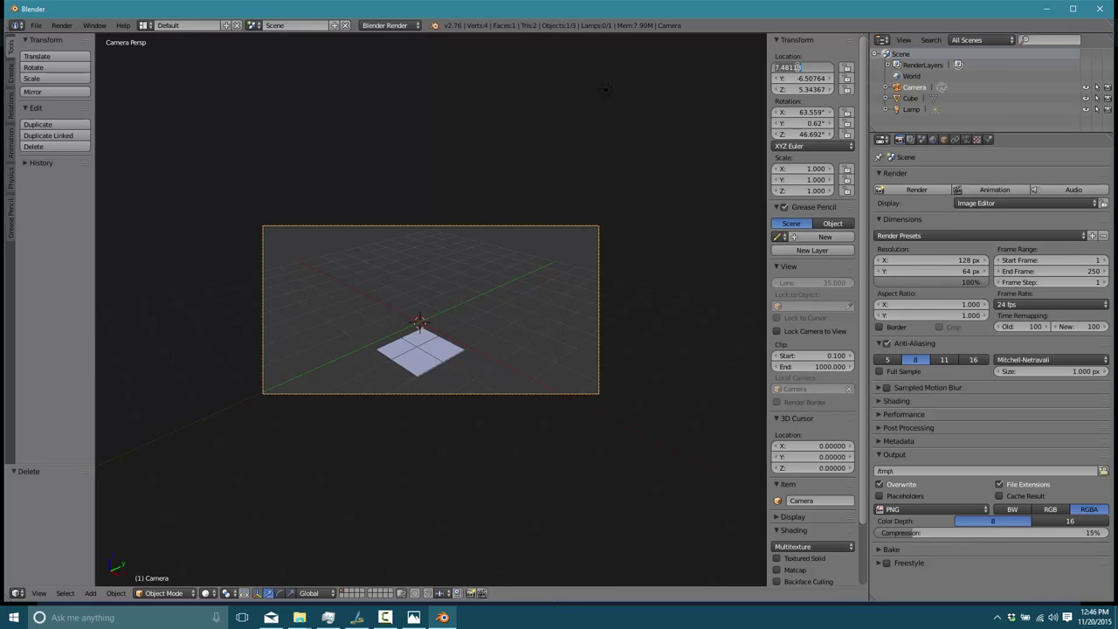
pyautogui.hotkey('alt', 'Tab')
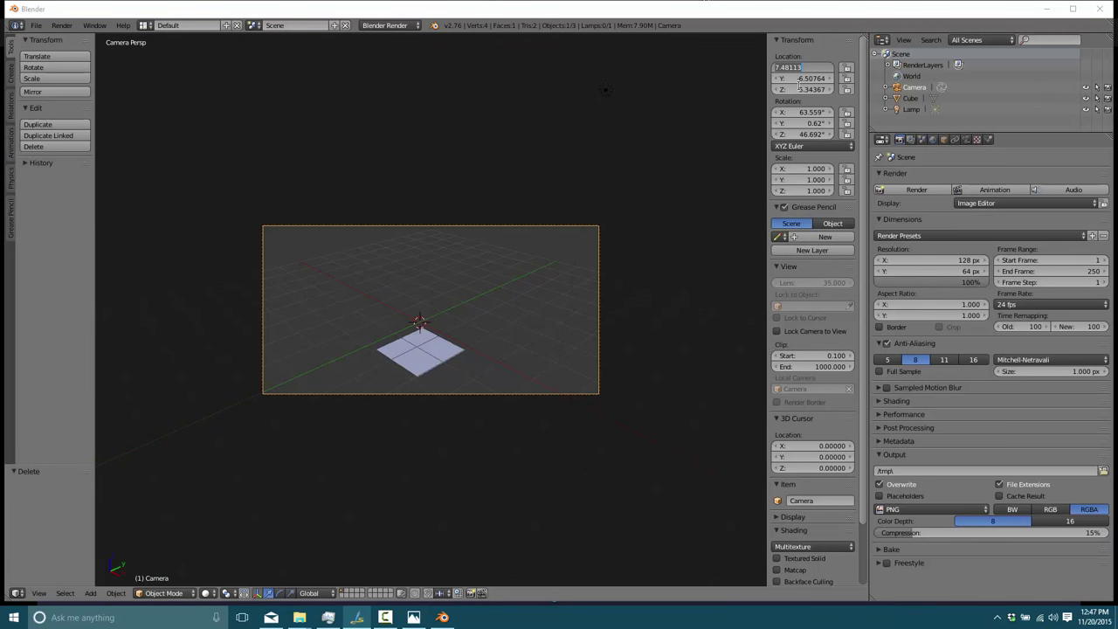
pyautogui.hotkey('alt', 'Tab')
# - Set the camera location to 10, -10, 8
pyautogui.write('7.')
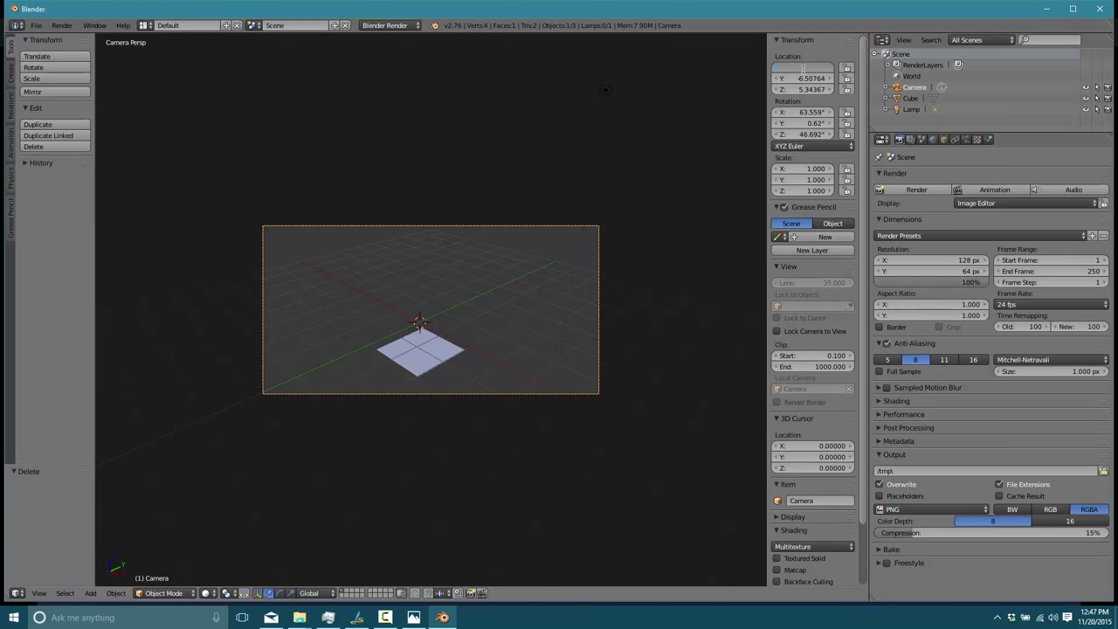
pyautogui.press('Tab')
pyautogui.write('-1')
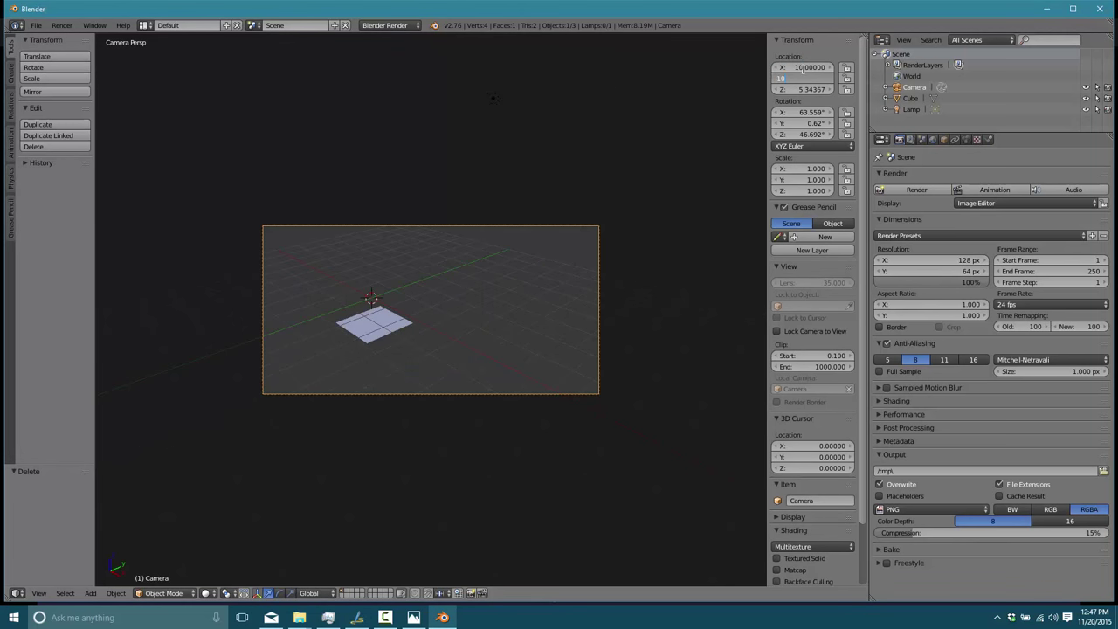
pyautogui.press('Tab')
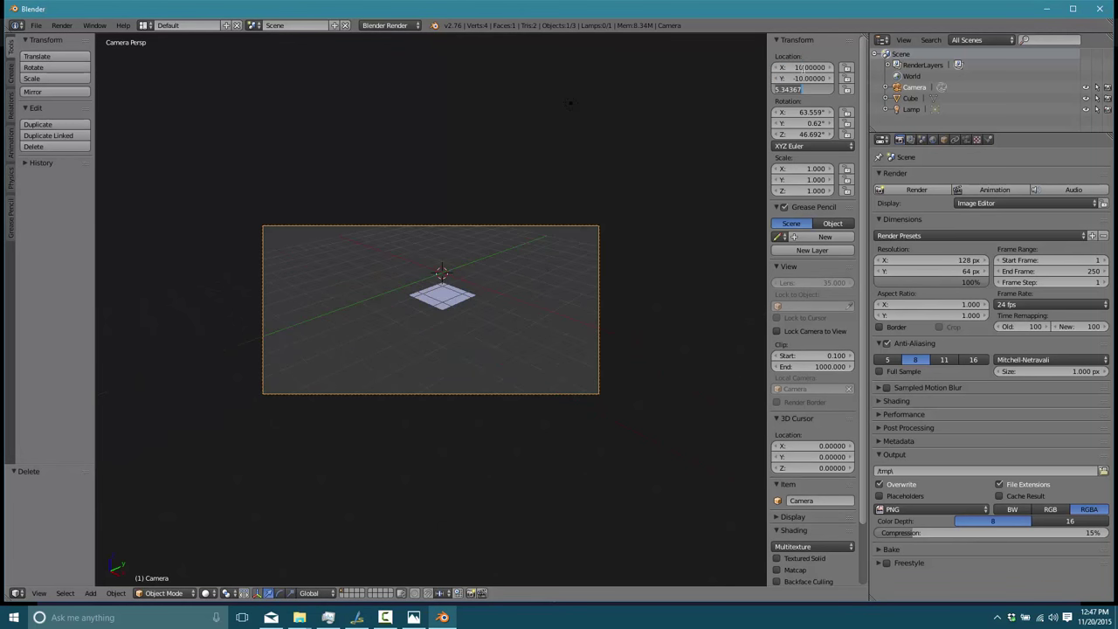
pyautogui.write('8')
pyautogui.press('Tab')
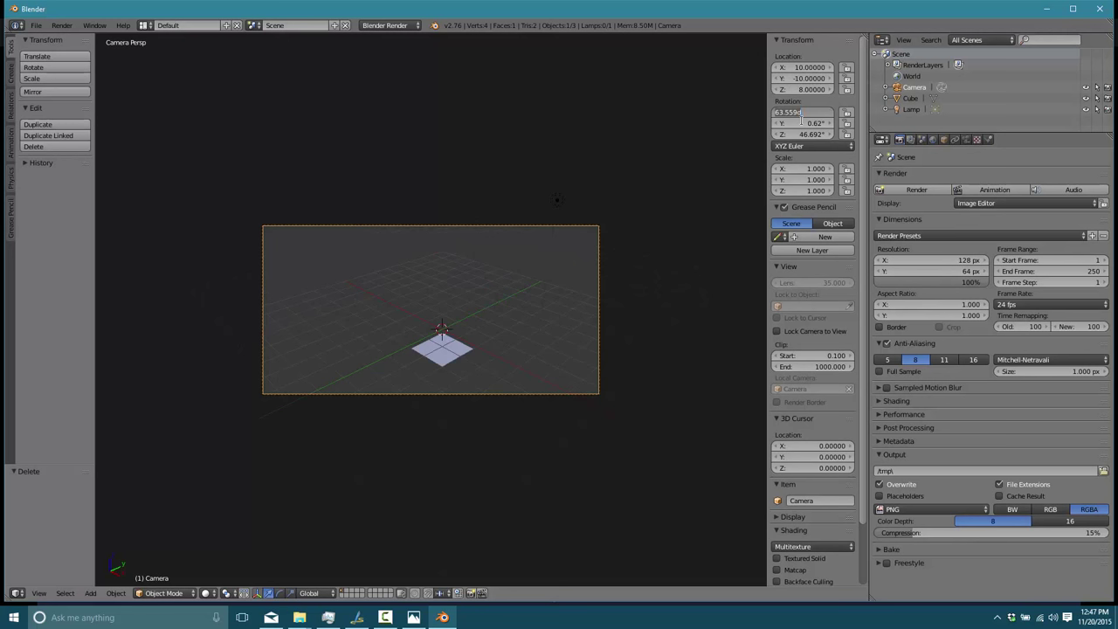
# - Set the camera rotation to 60°, 0°, 45°
pyautogui.write('60')
pyautogui.press('Return')
pyautogui.click(804, 123)
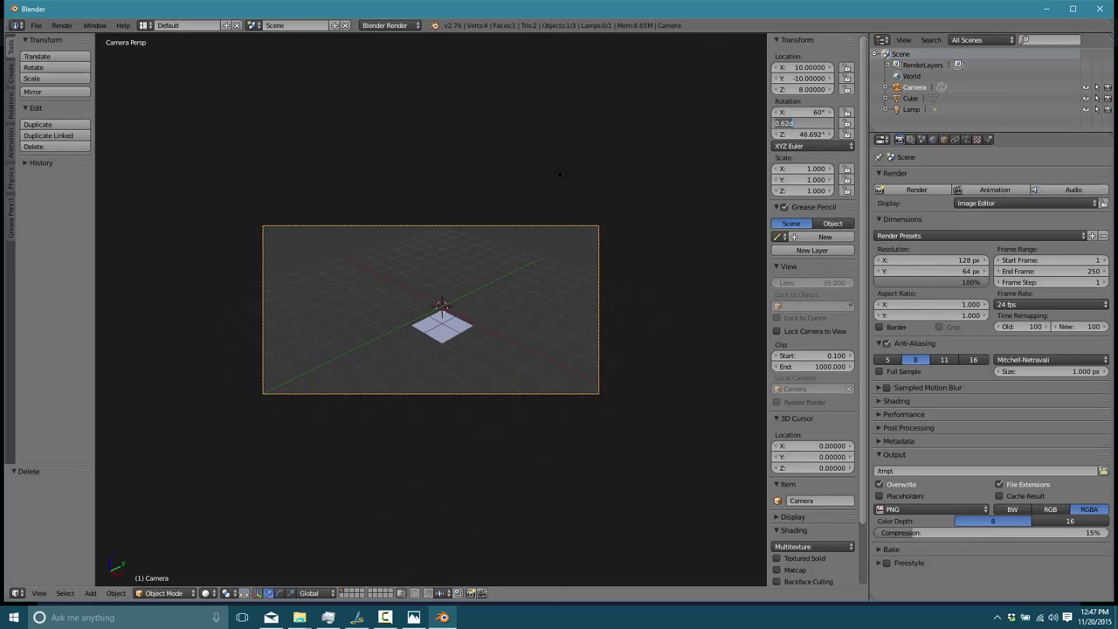
pyautogui.write('0')
pyautogui.press('Tab')
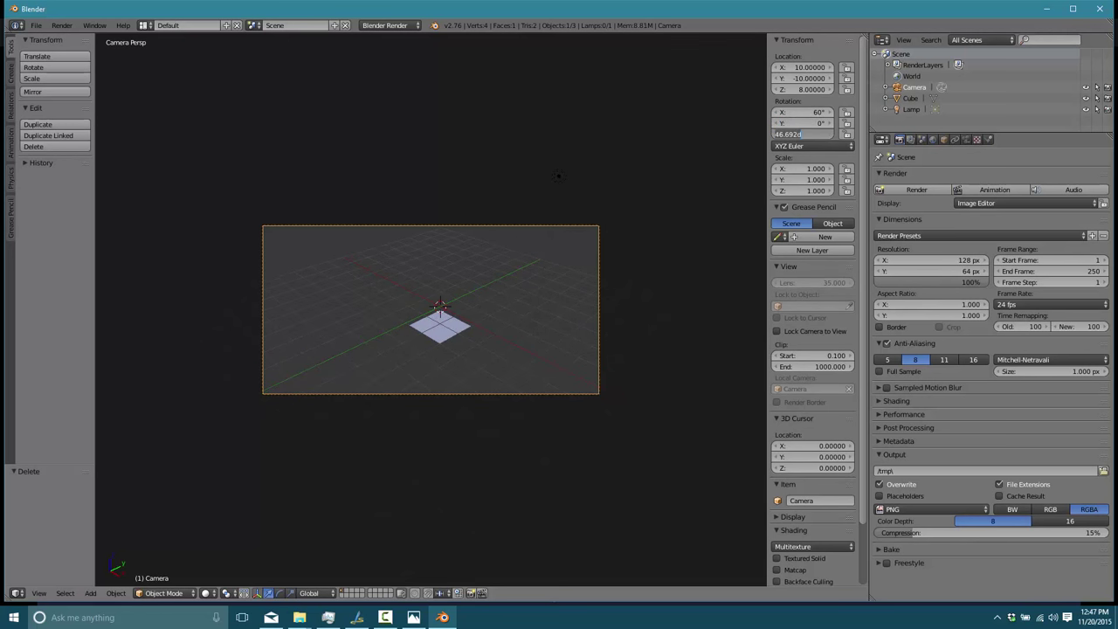
pyautogui.write('45')
pyautogui.press('Return')
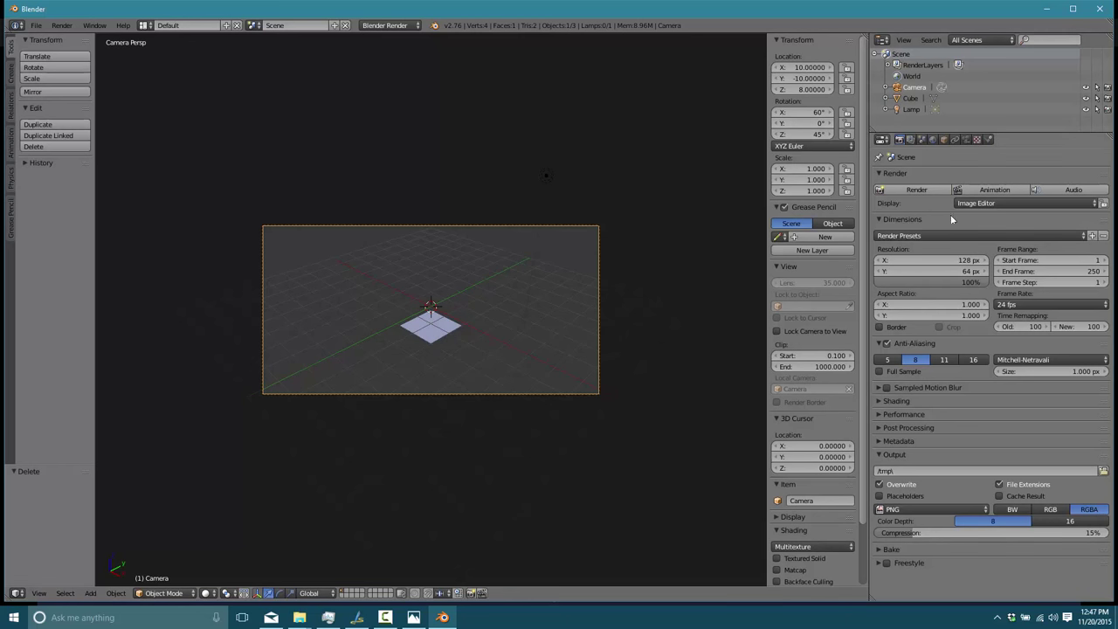
# - Make the camera orthographic, tuning scale to 2.834 and Z location to 7.165 to fill the frame
pyautogui.click(964, 140)
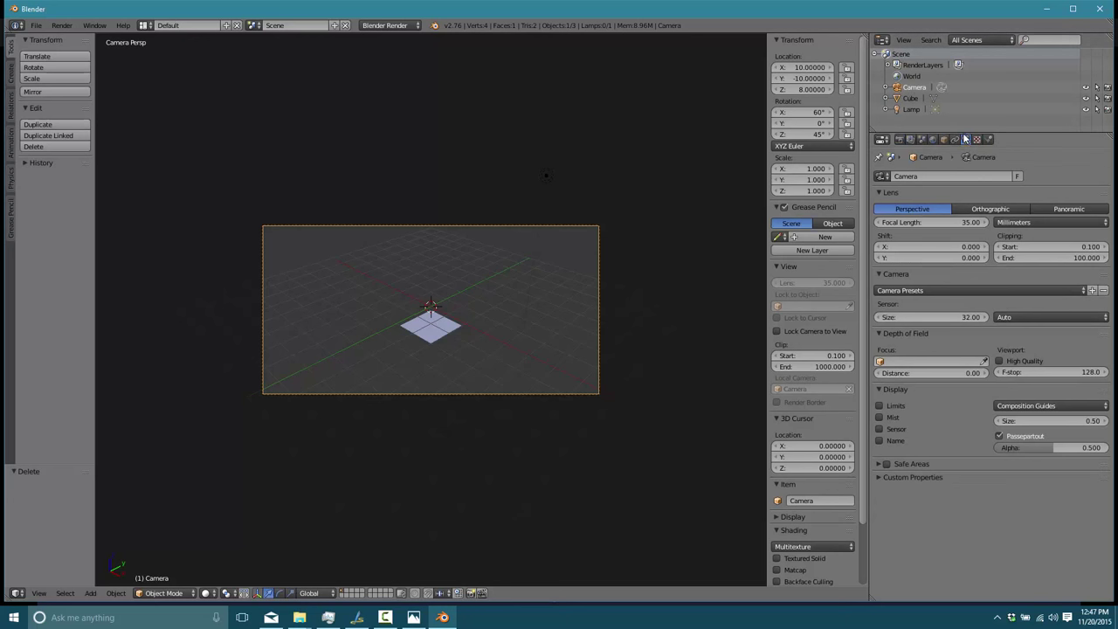
pyautogui.click(994, 211)
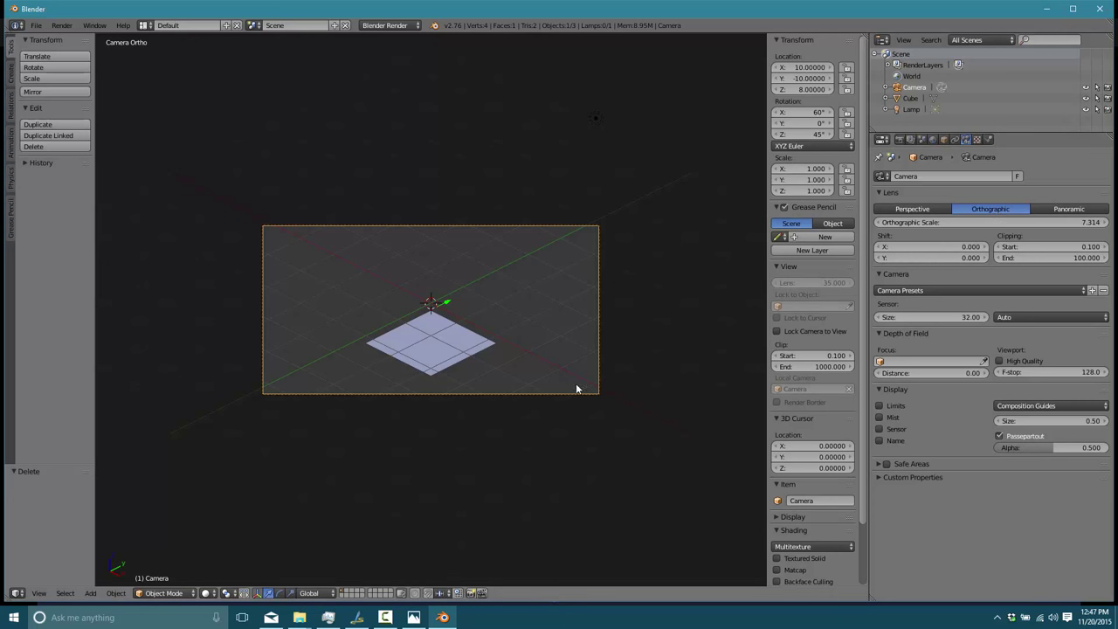
pyautogui.moveTo(928, 224); pyautogui.dragTo(873, 223)
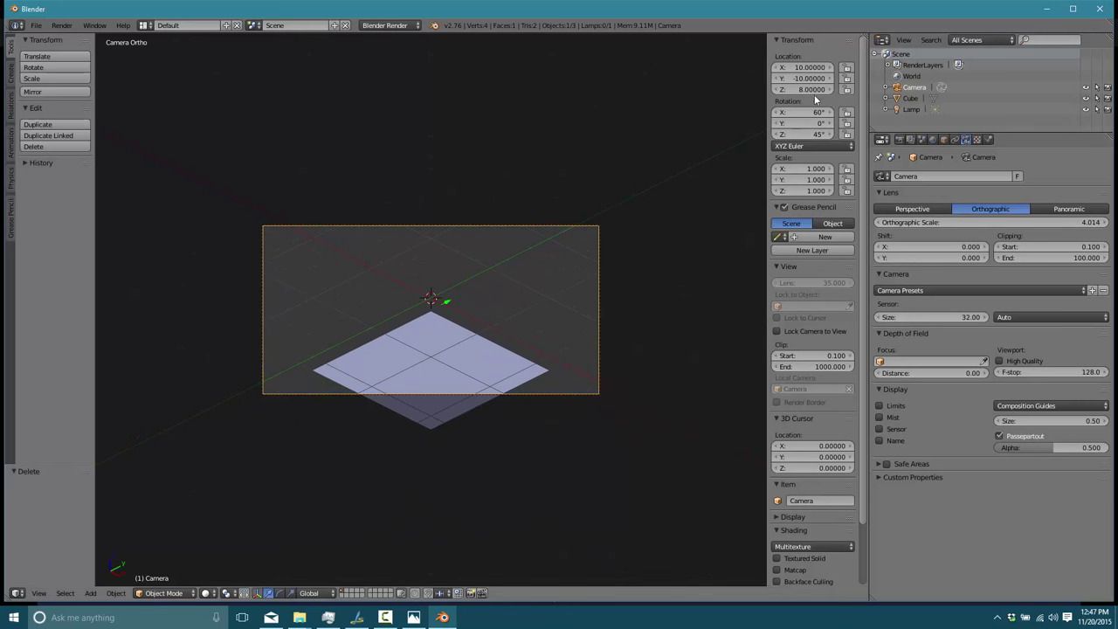
pyautogui.moveTo(815, 89); pyautogui.dragTo(781, 90)
pyautogui.moveTo(972, 224)
pyautogui.mouseDown()
pyautogui.moveTo(1022, 224)
pyautogui.moveTo(961, 223)
pyautogui.mouseUp()
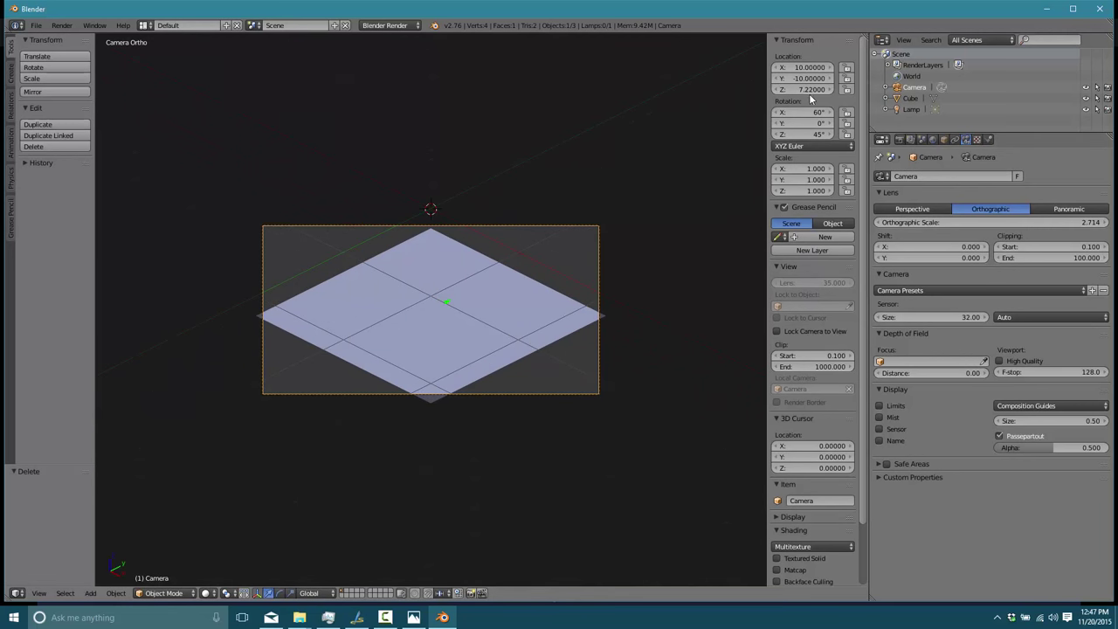
pyautogui.moveTo(812, 90); pyautogui.dragTo(810, 90)
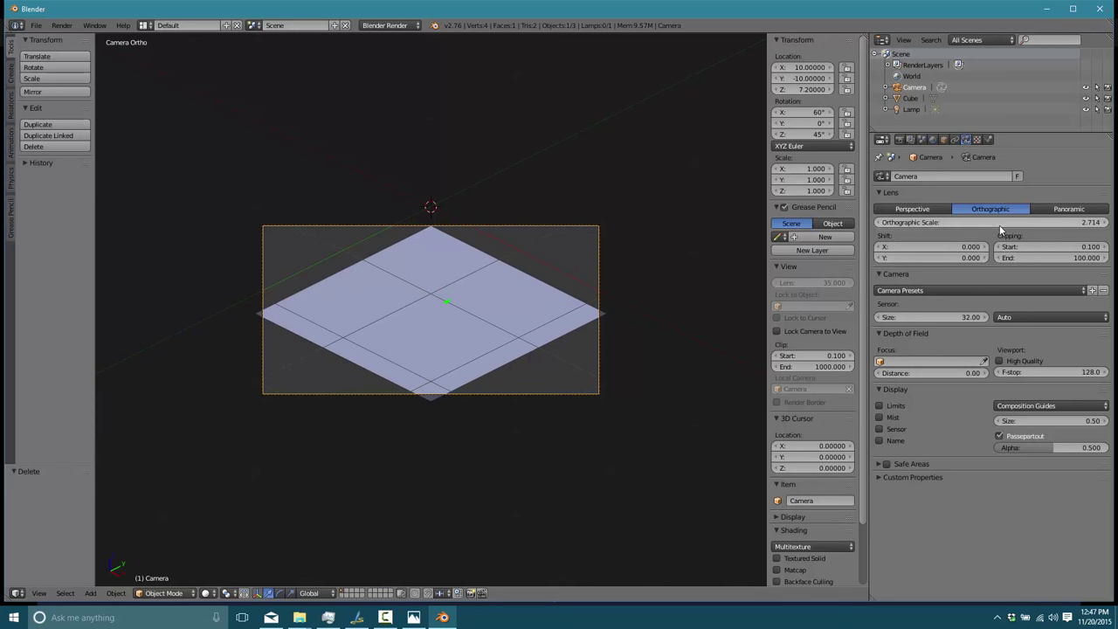
pyautogui.moveTo(961, 224); pyautogui.dragTo(970, 224)
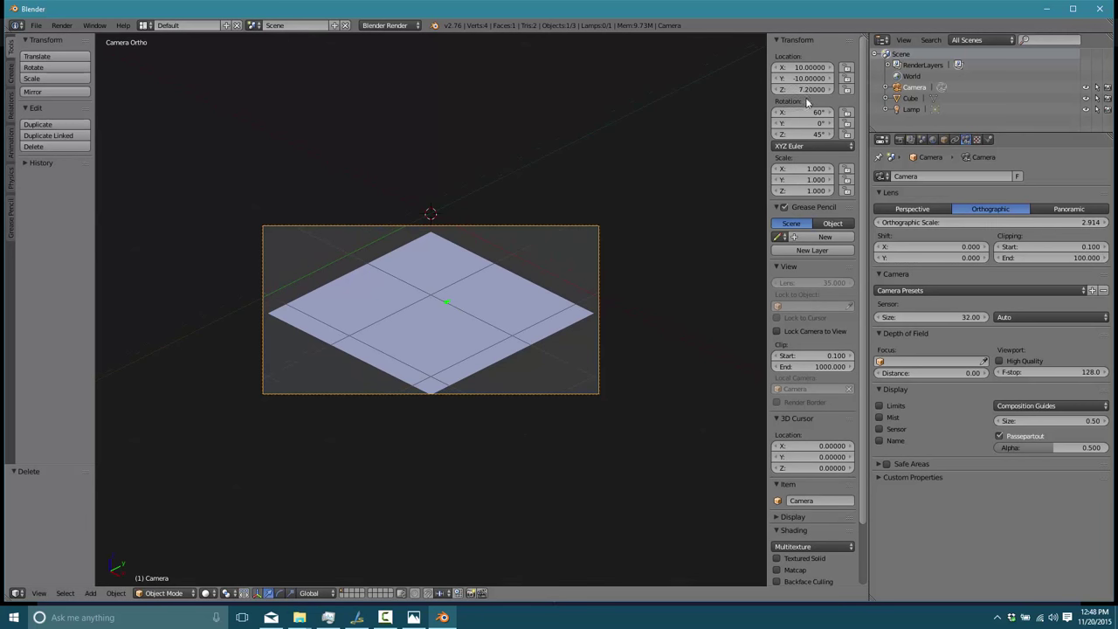
pyautogui.moveTo(810, 90); pyautogui.dragTo(814, 89)
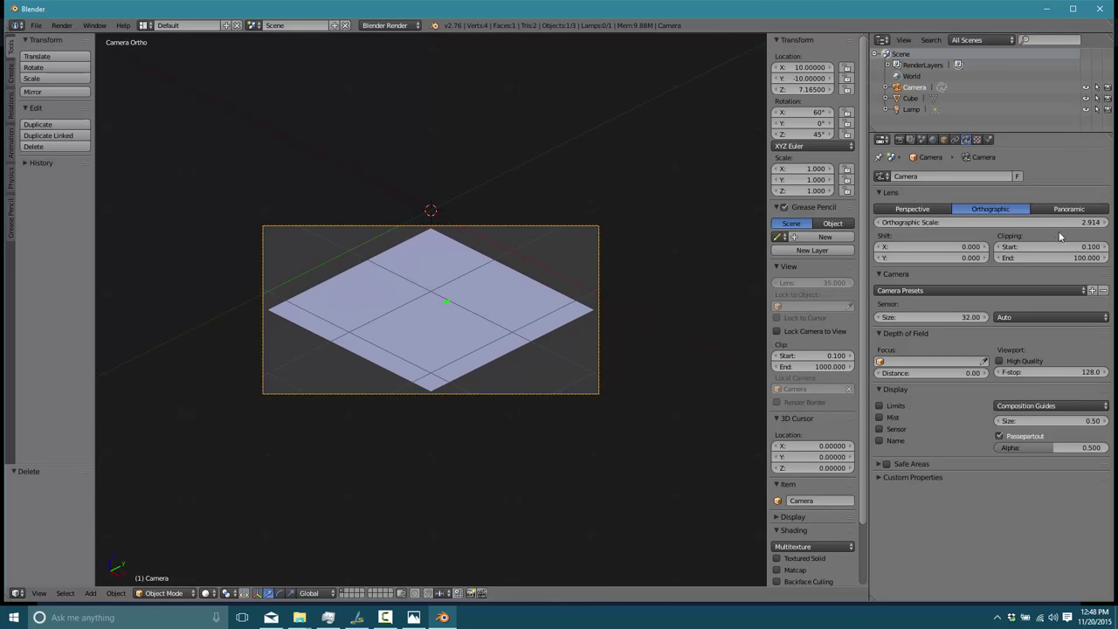
pyautogui.moveTo(1014, 221); pyautogui.dragTo(1013, 221)
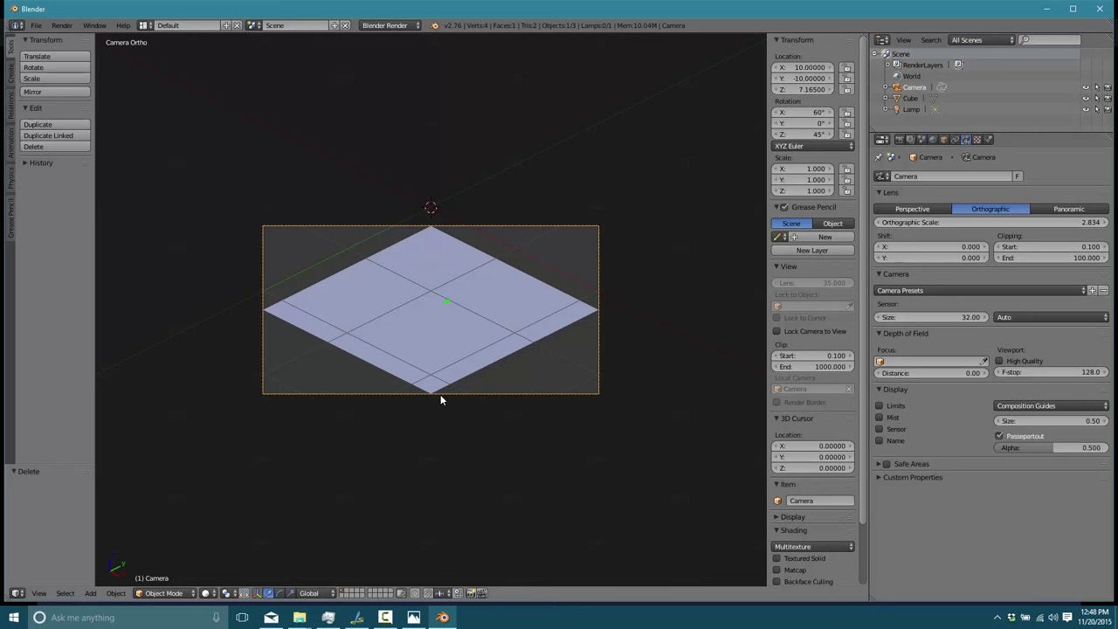
# - Set the render alpha to Transparent under Shading and render a test image of the tile
pyautogui.click(901, 139)
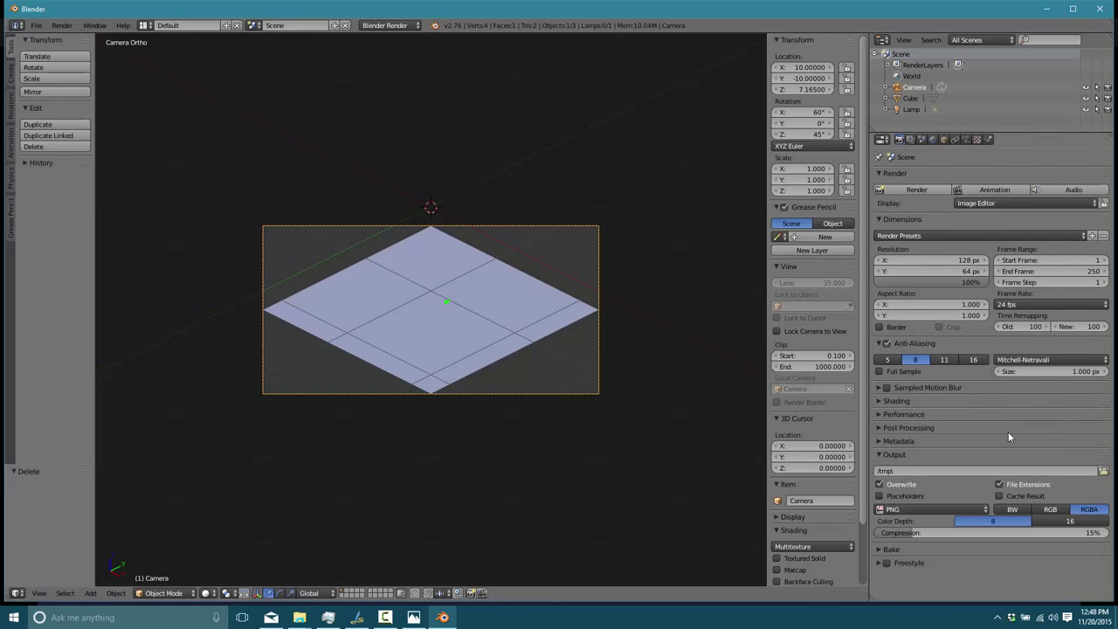
pyautogui.click(879, 401)
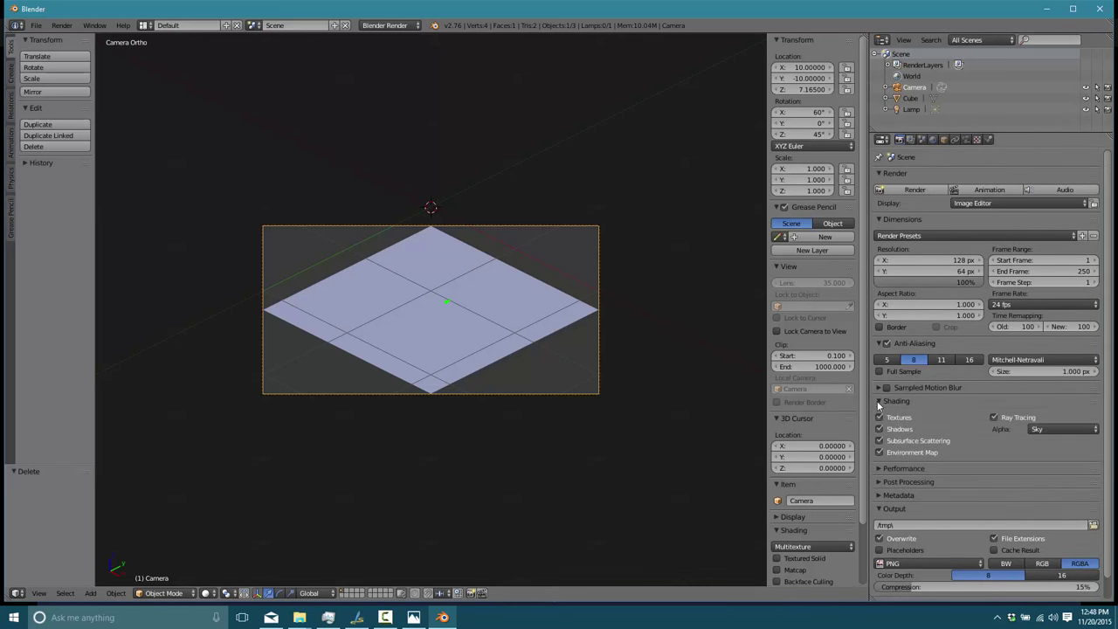
pyautogui.click(1046, 428)
pyautogui.click(1048, 406)
pyautogui.click(61, 24)
pyautogui.click(69, 35)
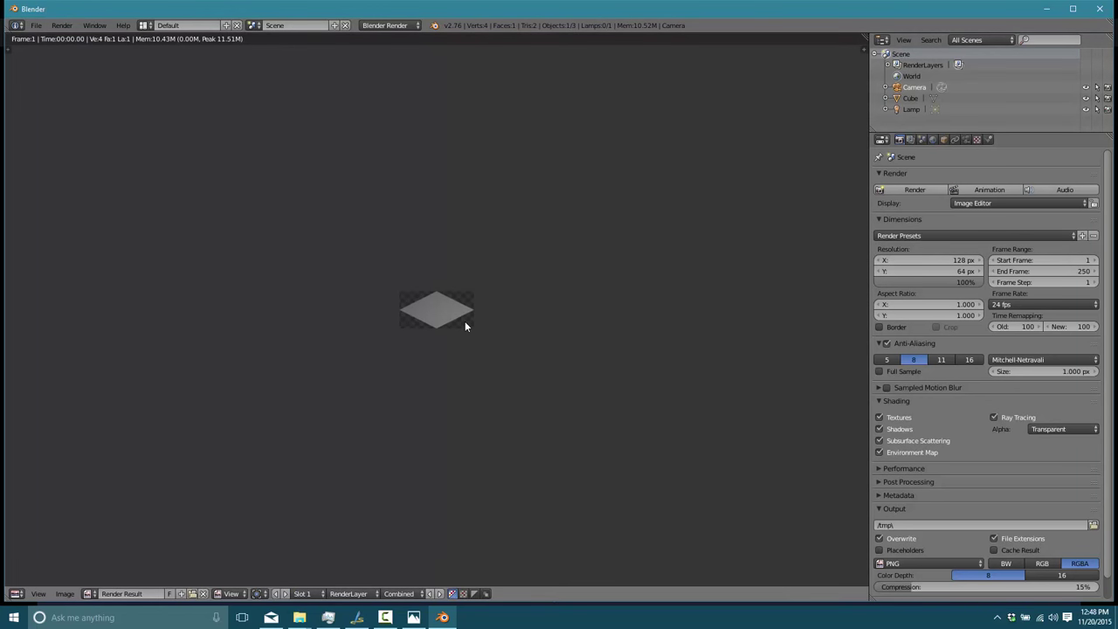
# - Change the render resolution height to 128 px
pyautogui.click(948, 270)
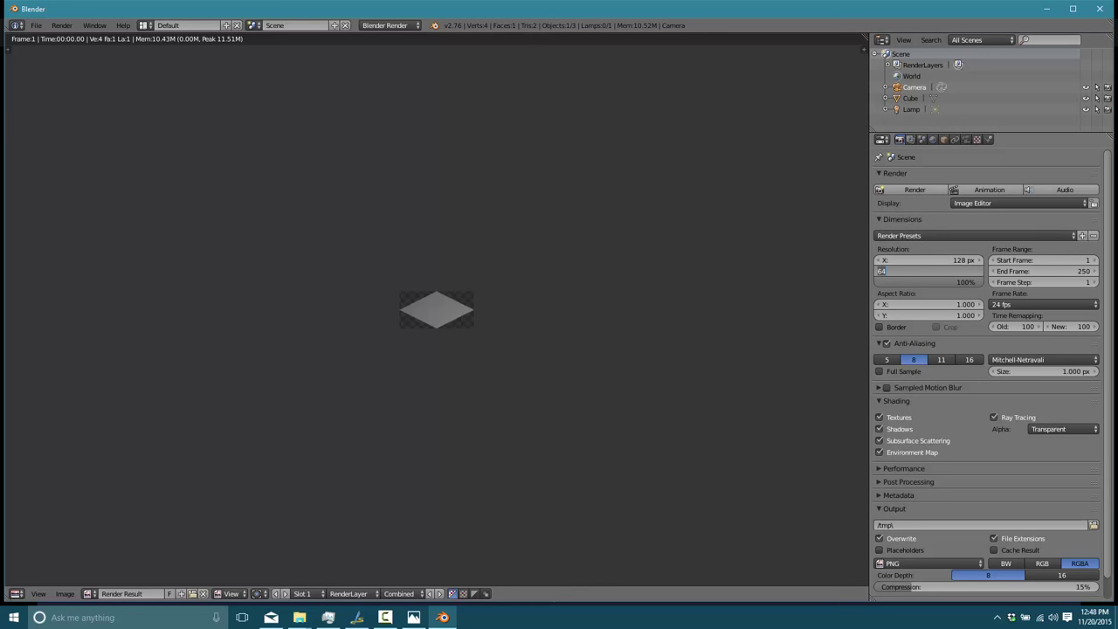
pyautogui.write('128')
pyautogui.press('Return')
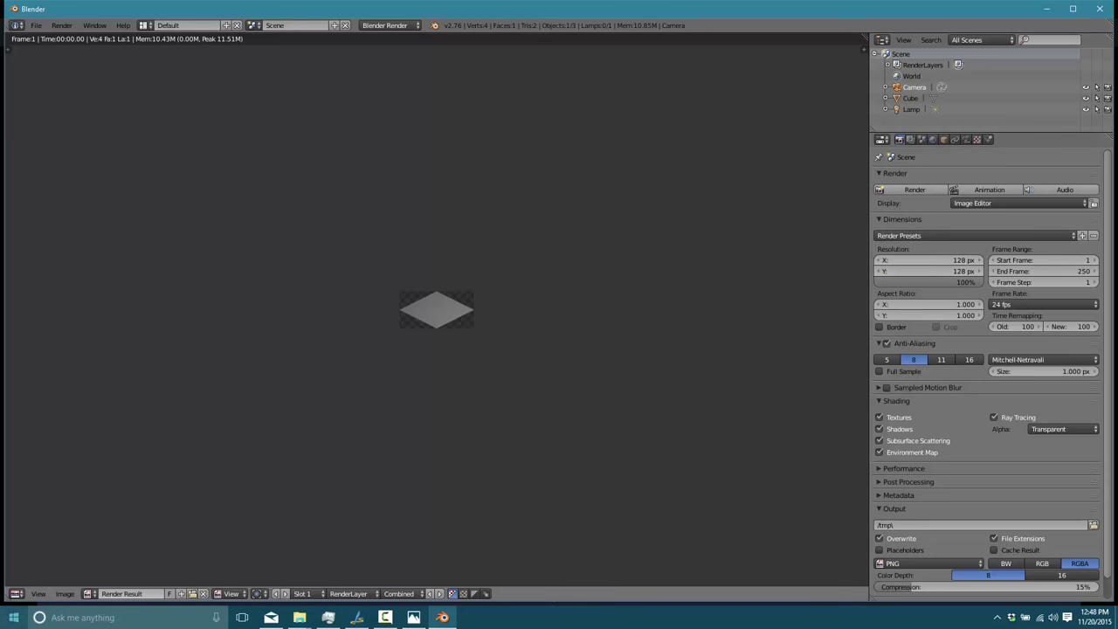
# - Restore the 3D viewport, raise the camera to Z 7.975 and render the tile again
pyautogui.click(15, 593)
pyautogui.click(36, 581)
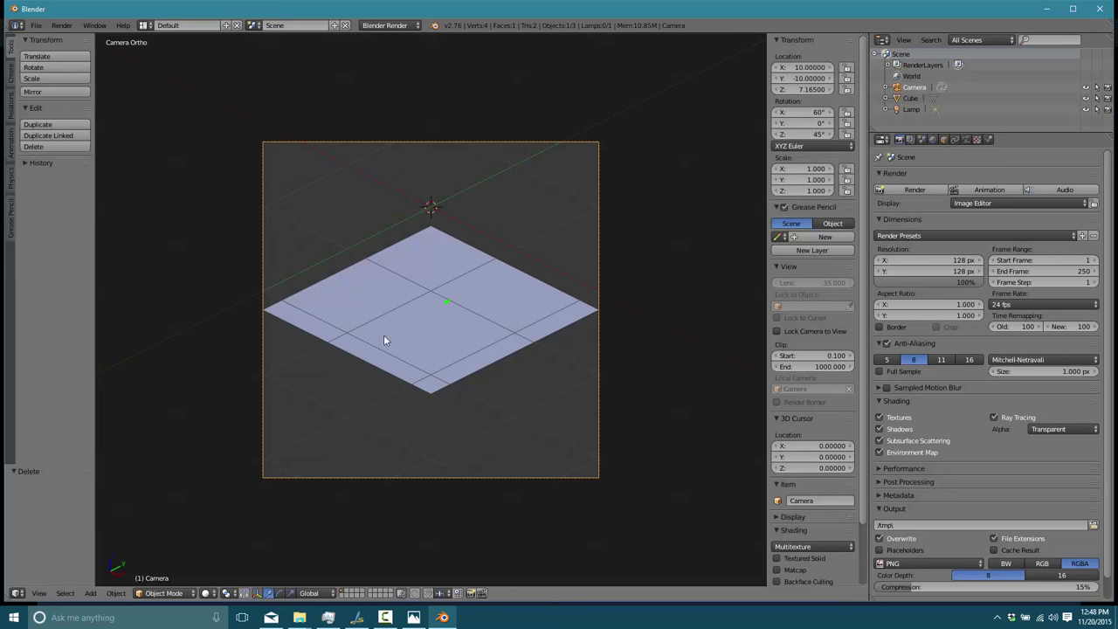
pyautogui.moveTo(818, 90); pyautogui.dragTo(852, 90)
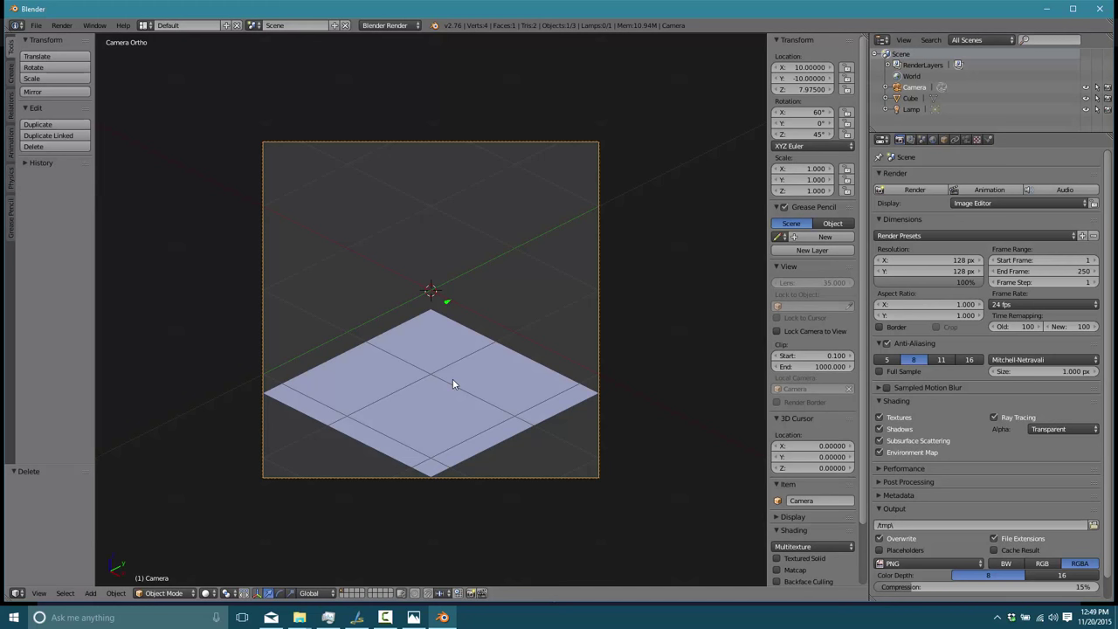
pyautogui.click(62, 26)
pyautogui.click(70, 39)
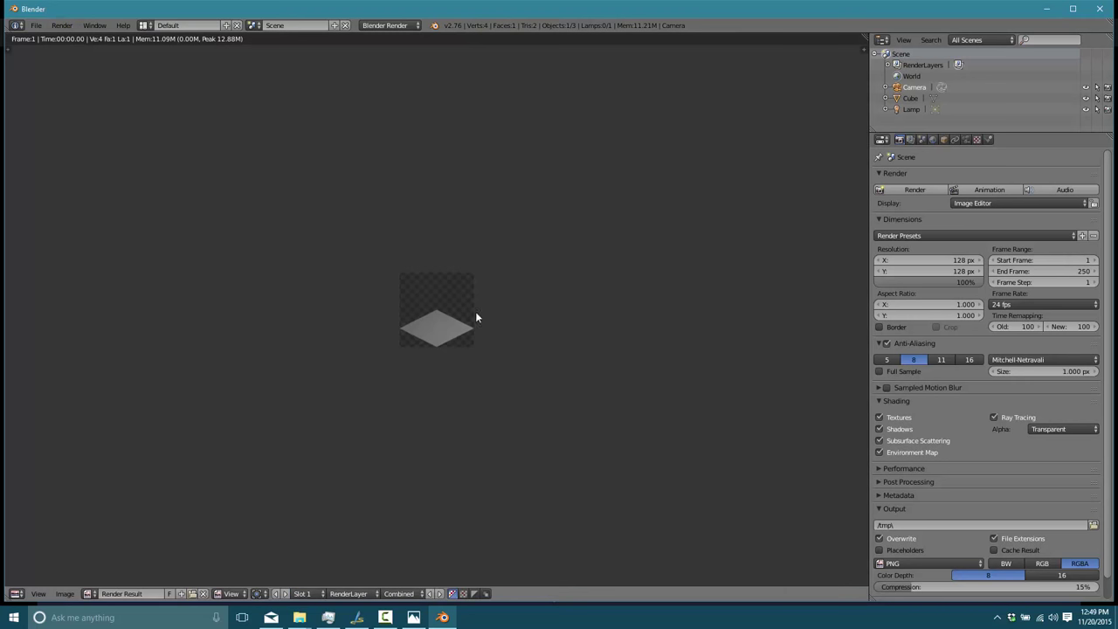
# - Launch Tiled Map Editor from the Start menu search
pyautogui.press('super')
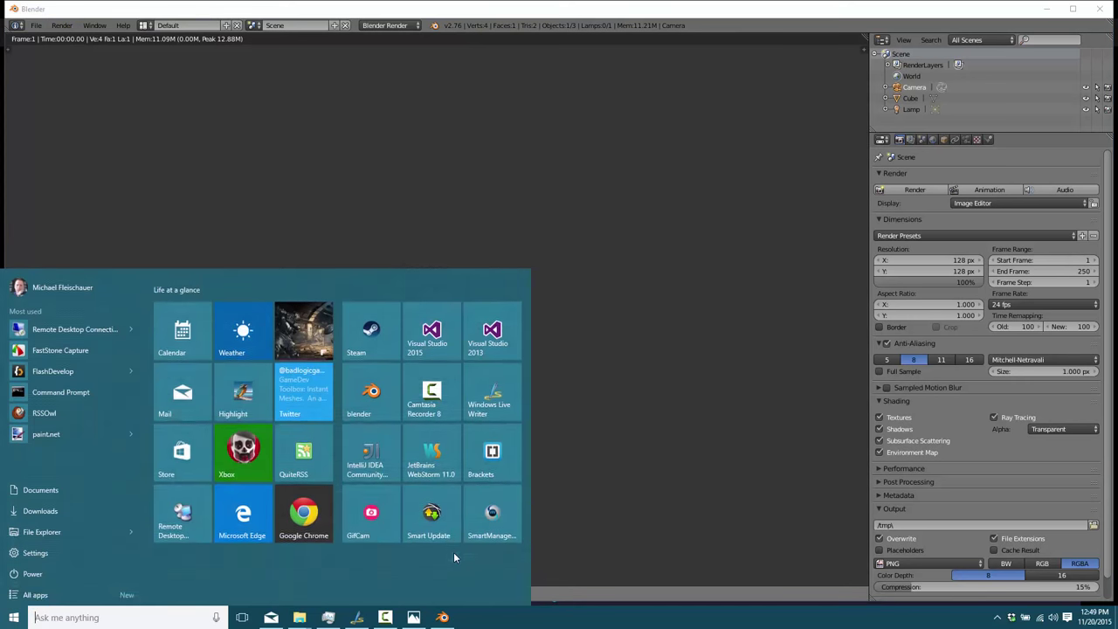
pyautogui.write('tile')
pyautogui.press('Return')
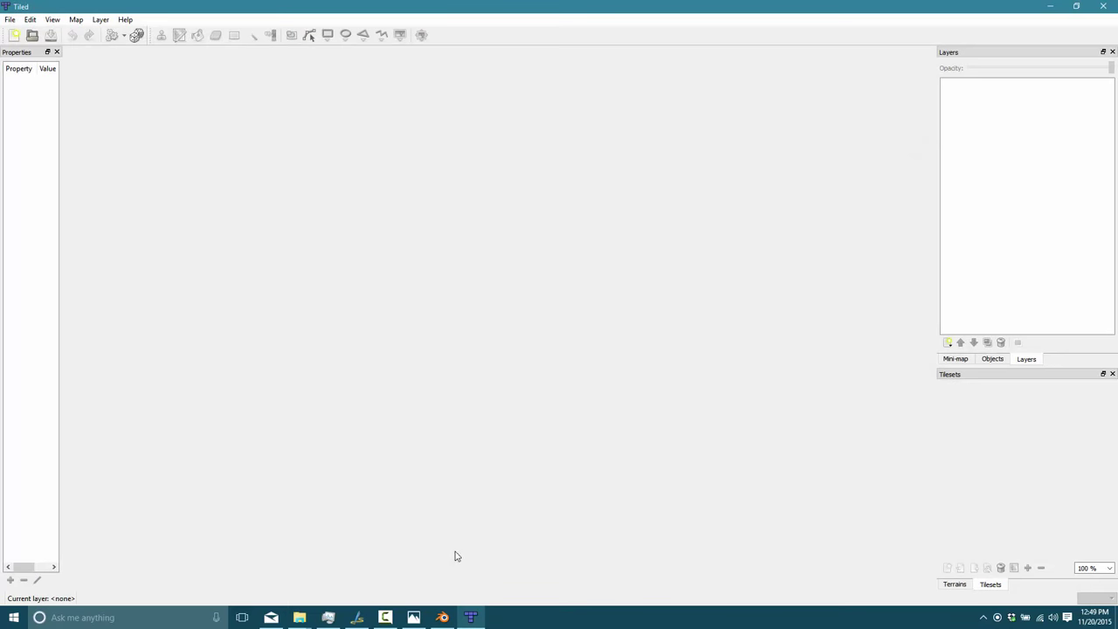
# - Create a 20×20 isometric map with 128×64 px tiles
pyautogui.click(14, 35)
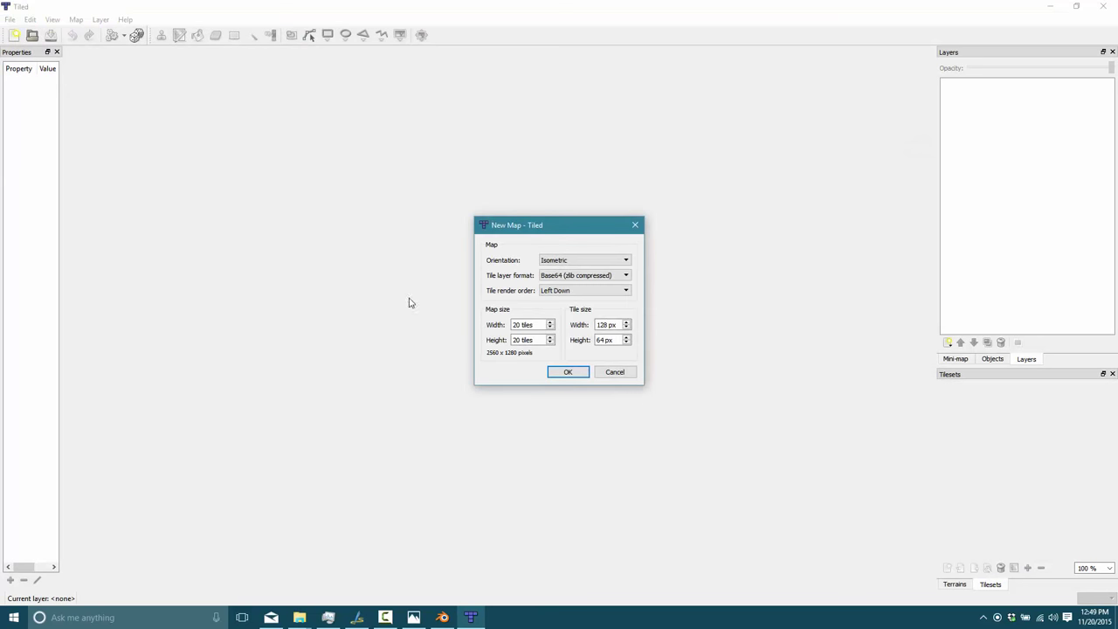
pyautogui.click(610, 324)
pyautogui.click(609, 340)
pyautogui.hotkey('shift', 'Tab')
pyautogui.hotkey('shift', 'Tab')
pyautogui.click(568, 372)
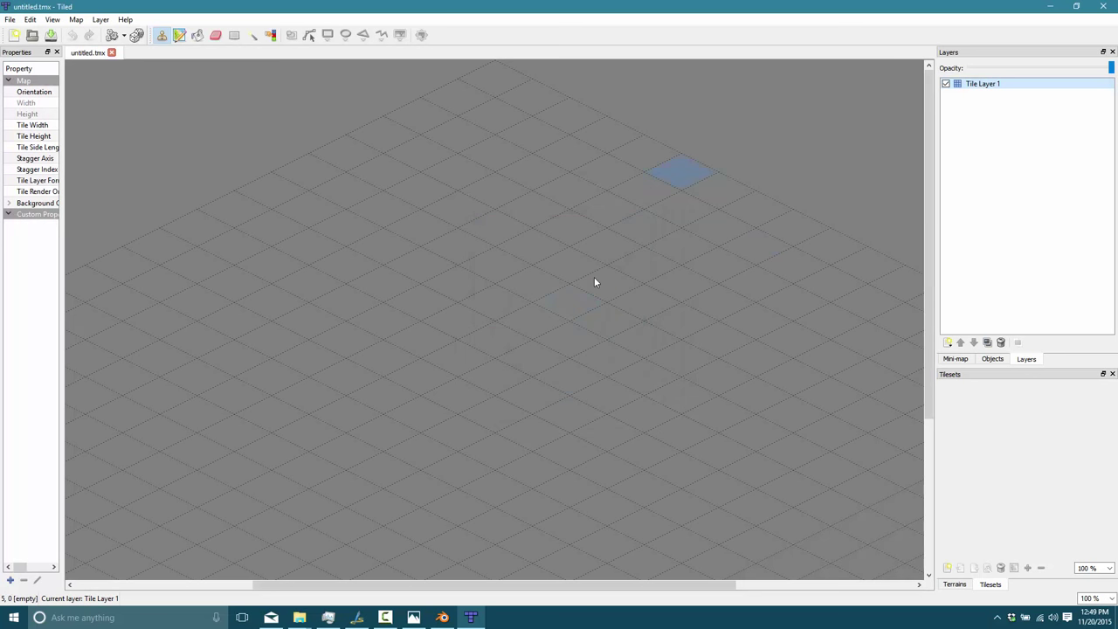
pyautogui.click(948, 568)
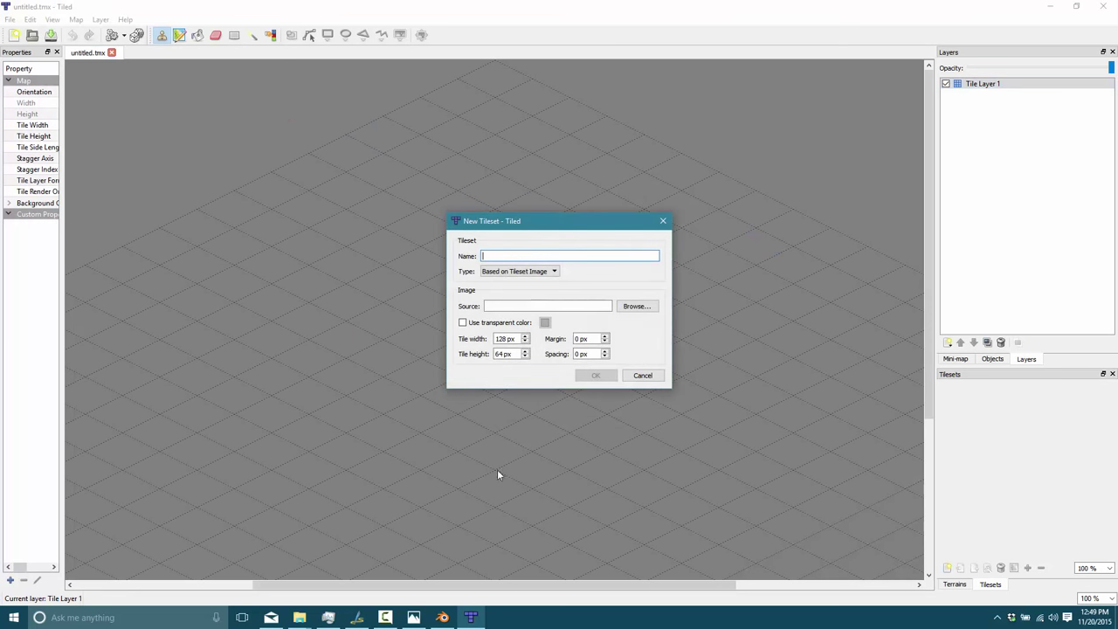
# - Create a Collection of Images tileset named myLonelyTile and bring up the Add Tiles picker
pyautogui.click(527, 272)
pyautogui.click(515, 286)
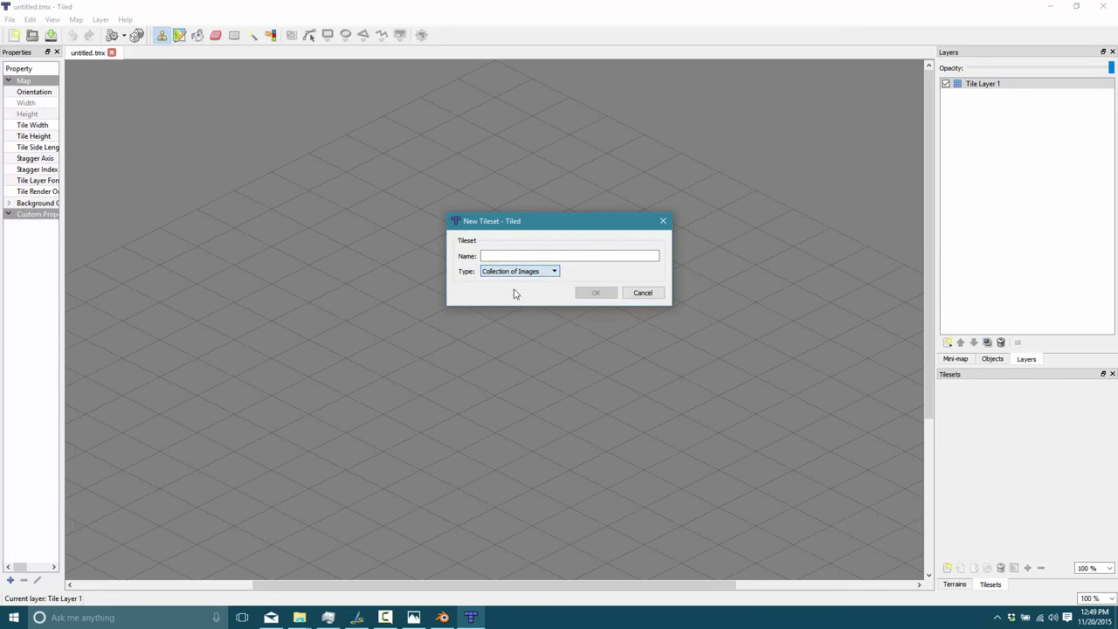
pyautogui.click(546, 255)
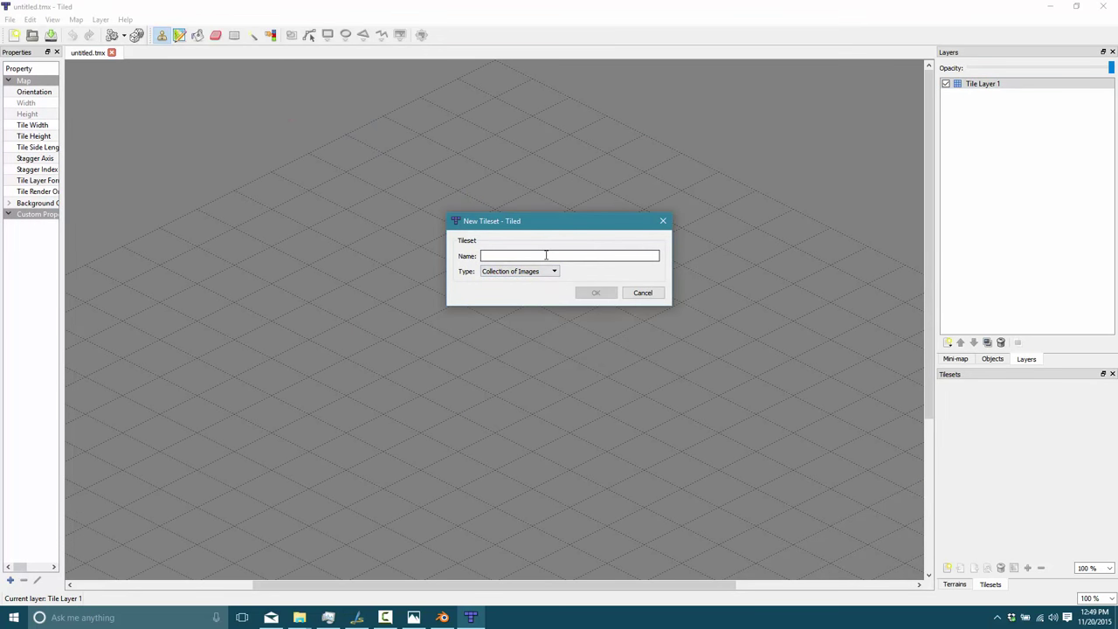
pyautogui.write('myLonelyTile')
pyautogui.press('Return')
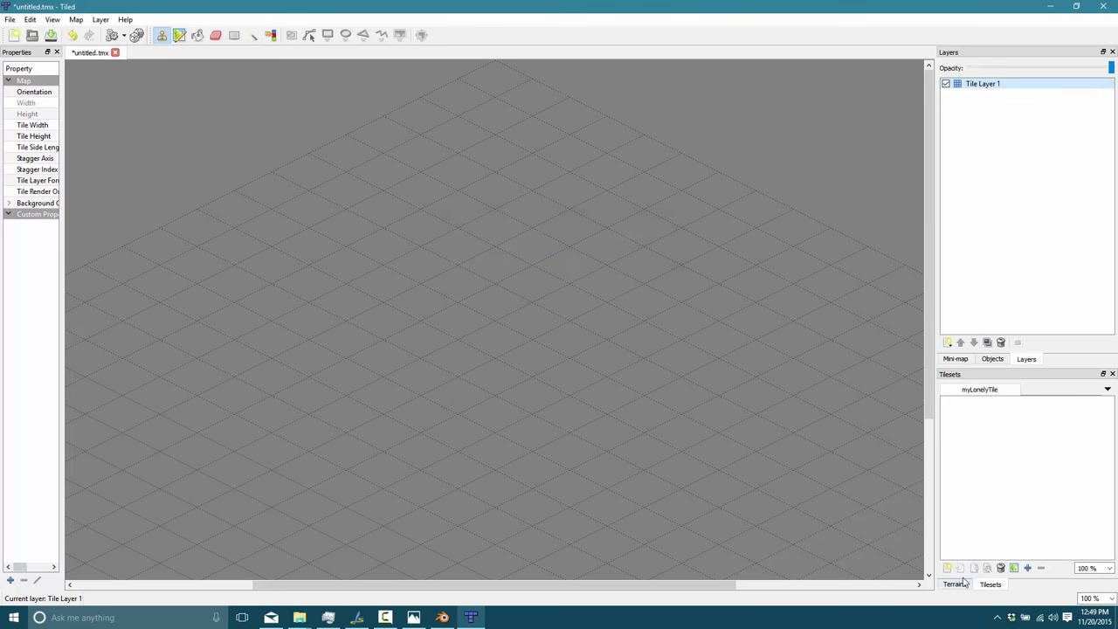
pyautogui.click(1027, 568)
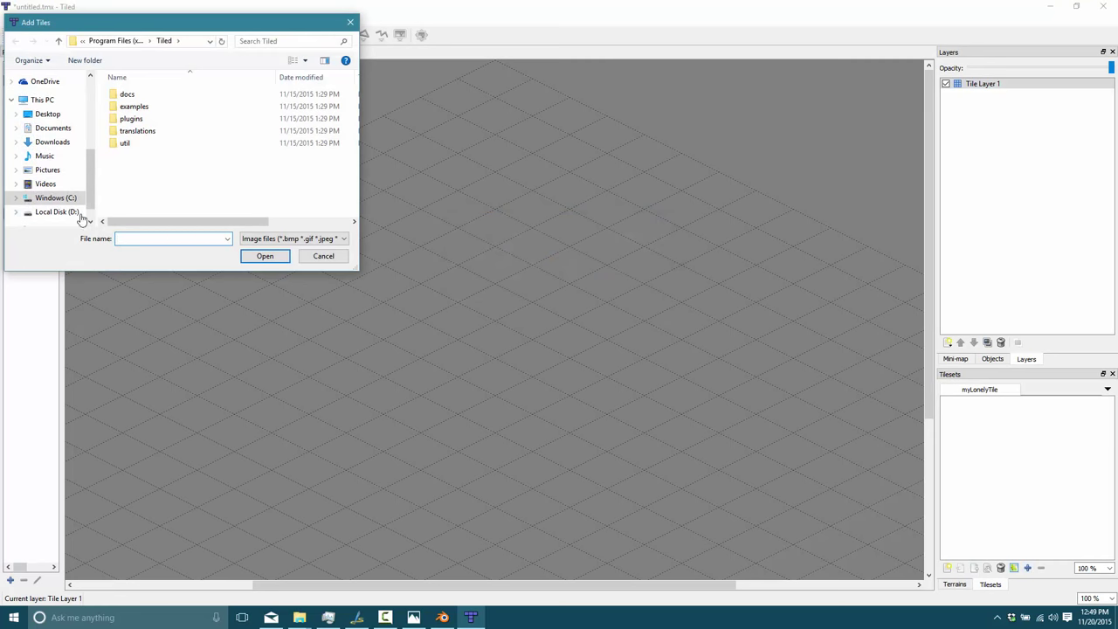
# - Save Blender's rendered tile to the Desktop as demotile.png, then switch back to Tiled
pyautogui.click(437, 618)
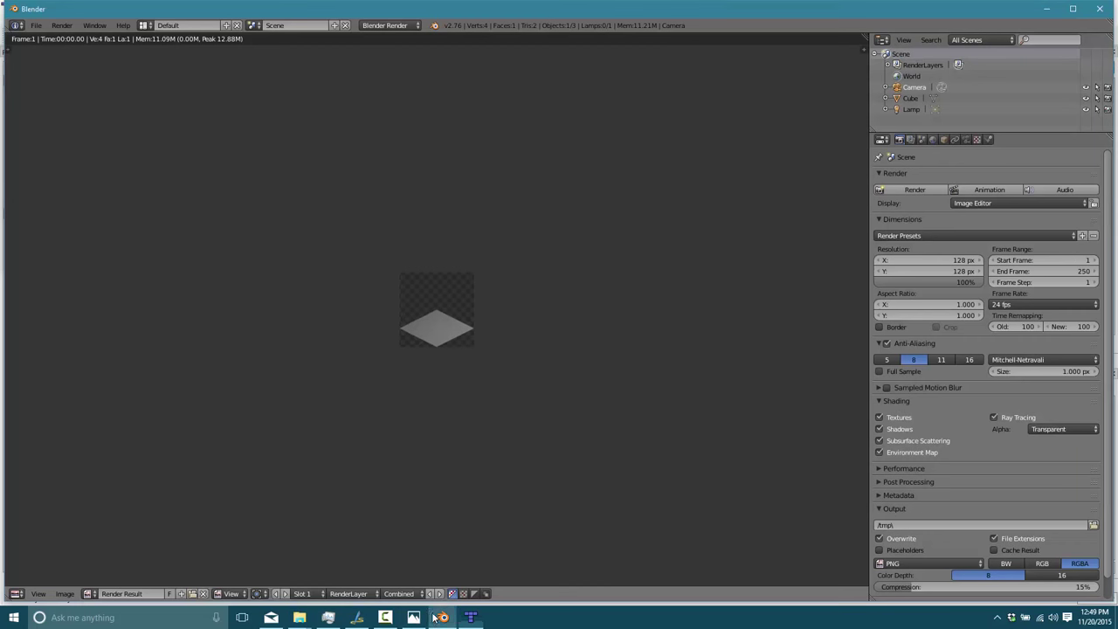
pyautogui.click(64, 593)
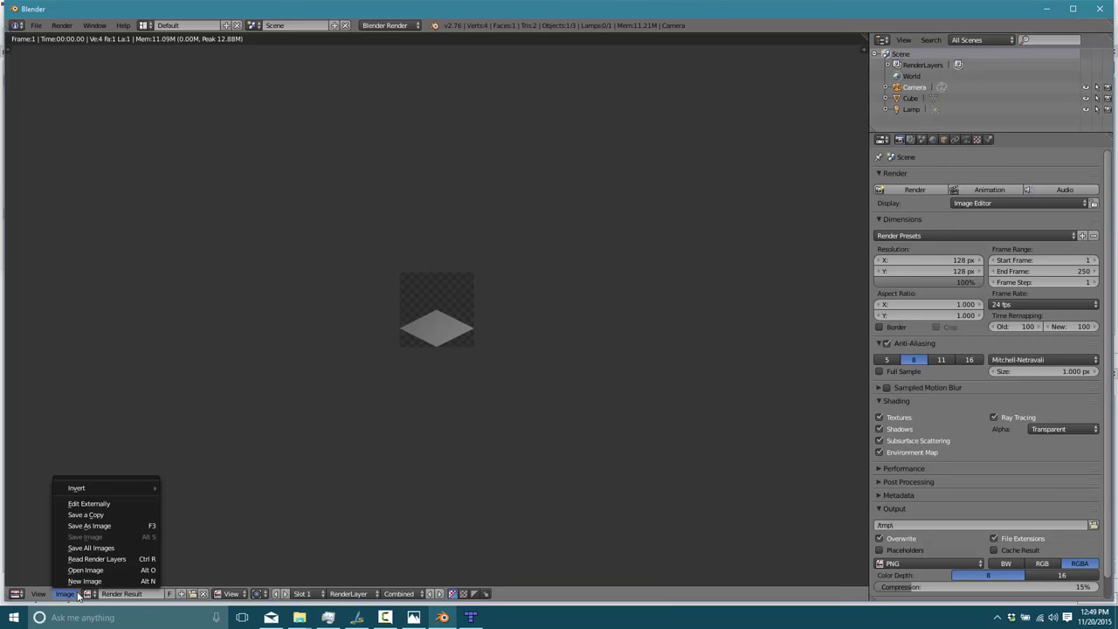
pyautogui.click(93, 526)
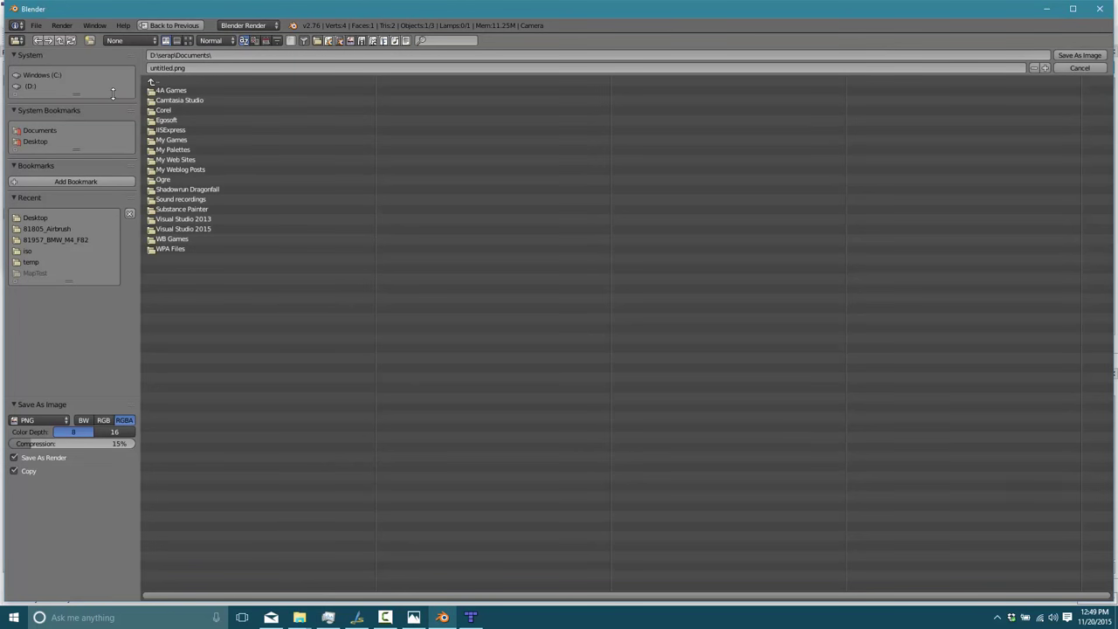
pyautogui.click(44, 141)
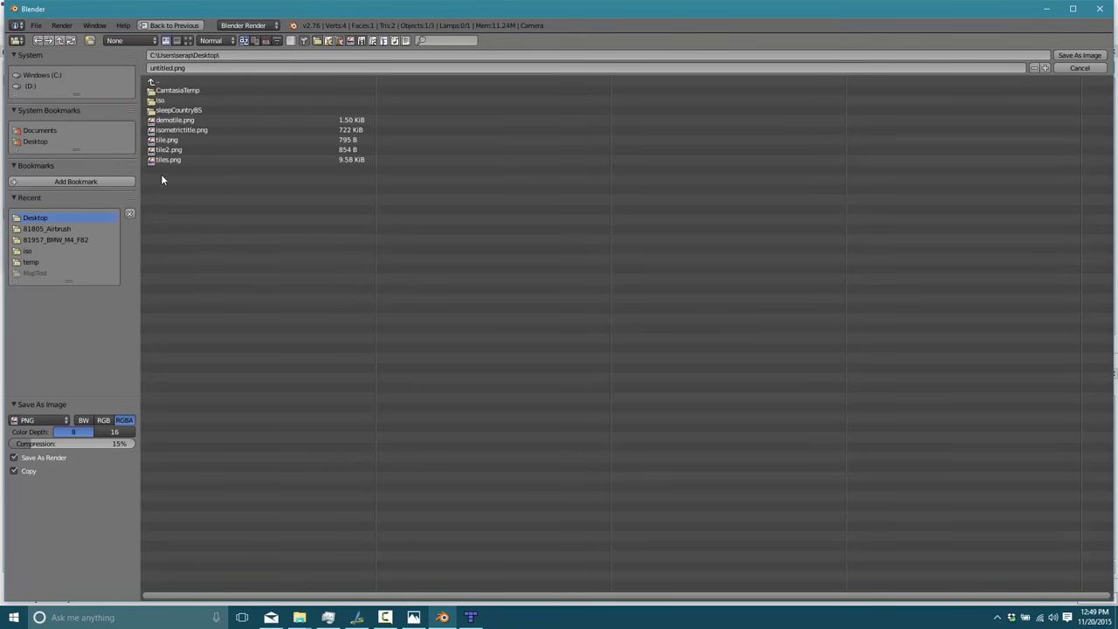
pyautogui.doubleClick(170, 121)
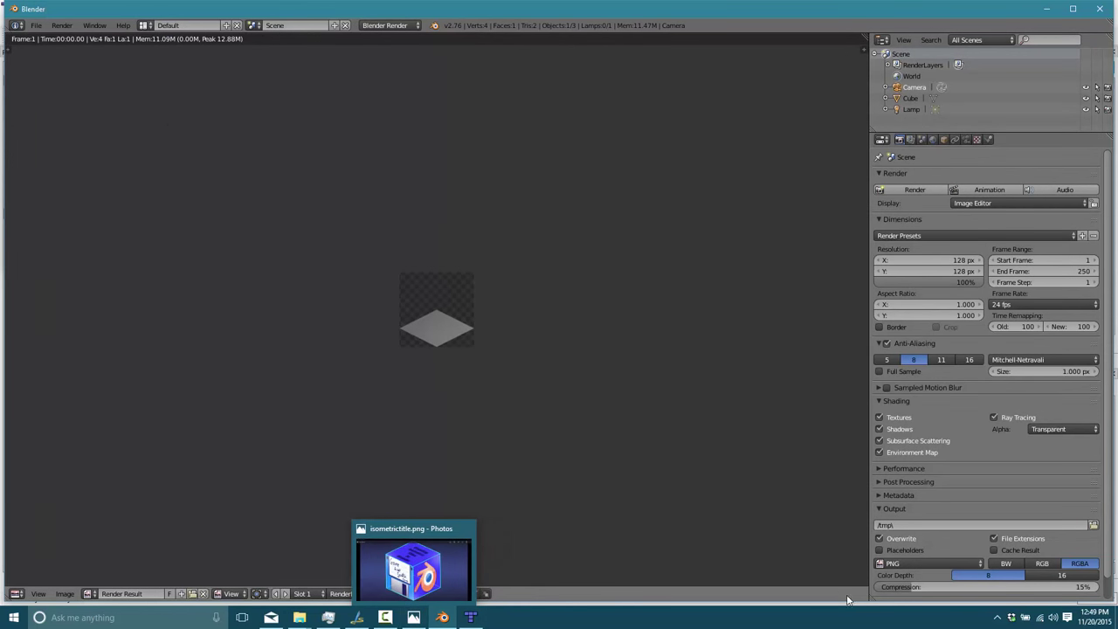
pyautogui.click(470, 618)
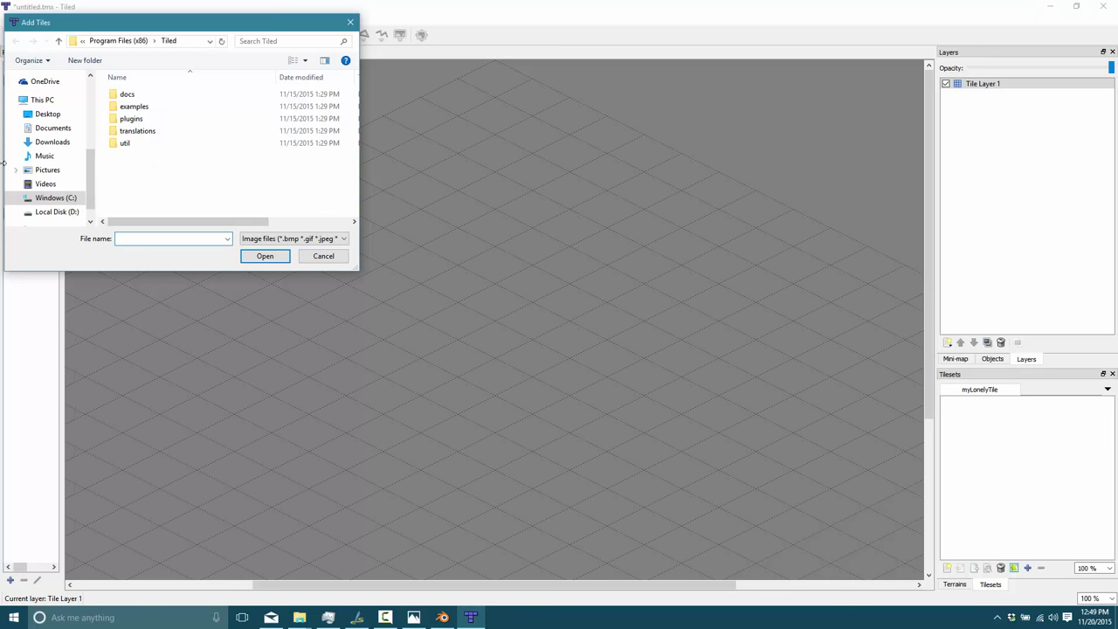
# - Add demotile.png to the myLonelyTile tileset and paint the grey diamond tile across the isometric map
pyautogui.click(48, 114)
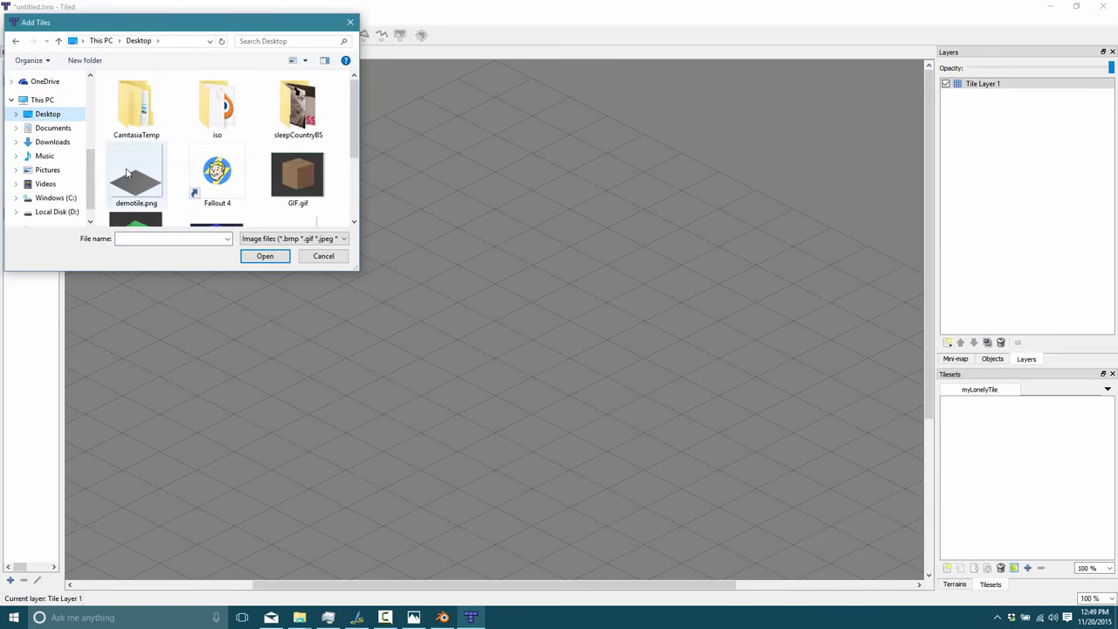
pyautogui.doubleClick(127, 174)
pyautogui.click(979, 453)
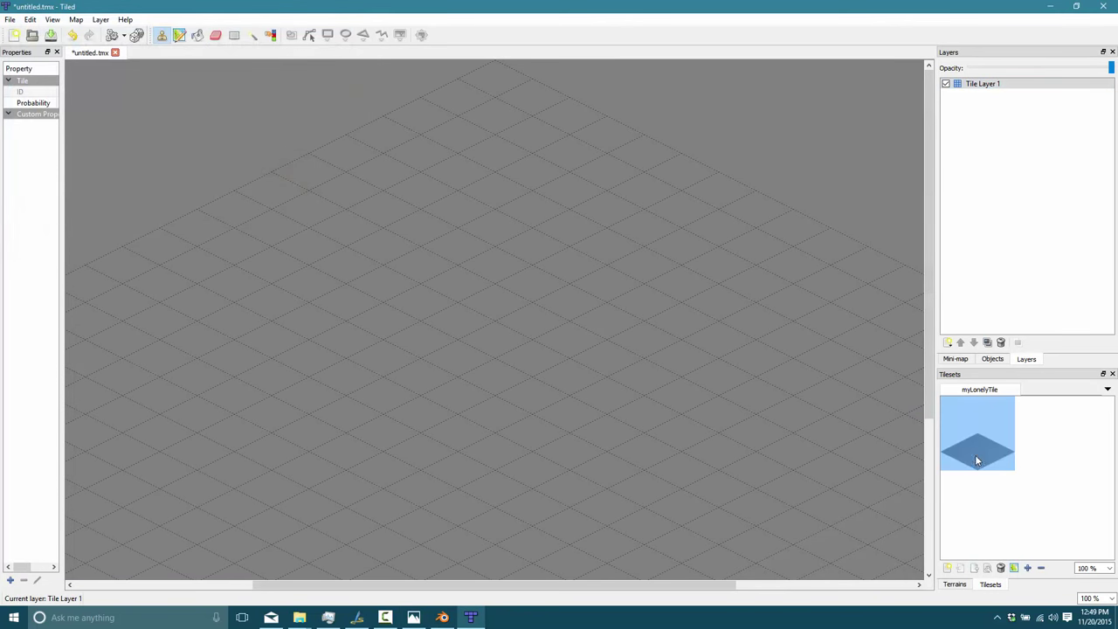
pyautogui.moveTo(509, 374)
pyautogui.mouseDown()
pyautogui.moveTo(507, 341)
pyautogui.moveTo(556, 372)
pyautogui.moveTo(335, 433)
pyautogui.moveTo(559, 304)
pyautogui.moveTo(277, 405)
pyautogui.moveTo(622, 183)
pyautogui.moveTo(303, 338)
pyautogui.moveTo(705, 283)
pyautogui.moveTo(786, 252)
pyautogui.moveTo(399, 351)
pyautogui.moveTo(893, 359)
pyautogui.moveTo(638, 462)
pyautogui.moveTo(725, 335)
pyautogui.moveTo(491, 327)
pyautogui.moveTo(540, 410)
pyautogui.mouseUp()
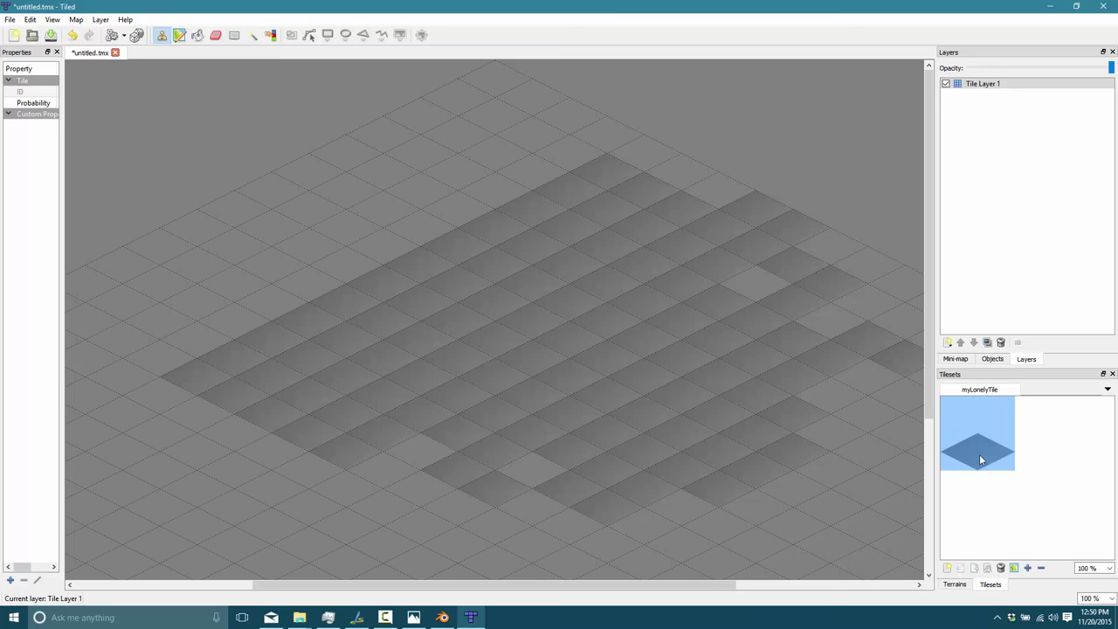
pyautogui.click(683, 325)
# - Hide the map's grid lines with View > Show Grid, then bring Blender back to the front
pyautogui.click(53, 19)
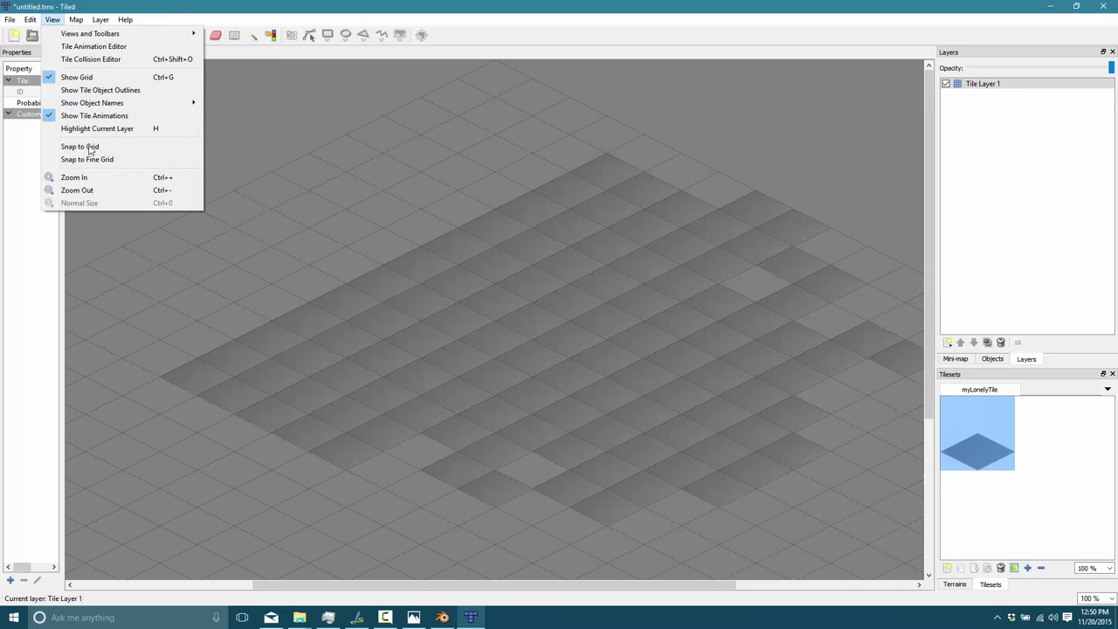
pyautogui.click(83, 77)
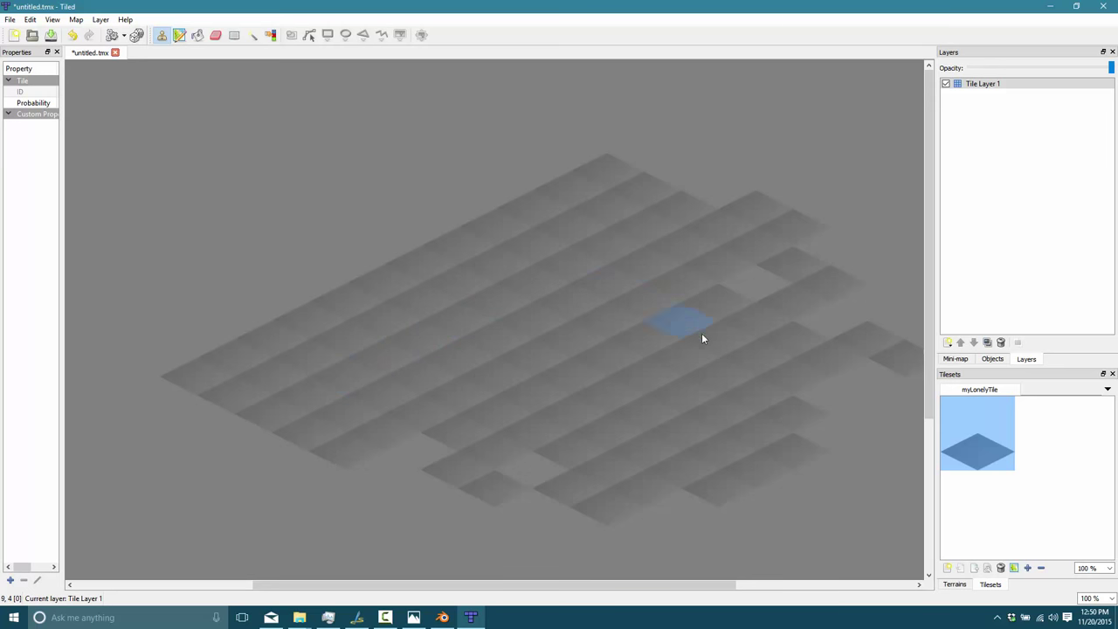
pyautogui.click(443, 619)
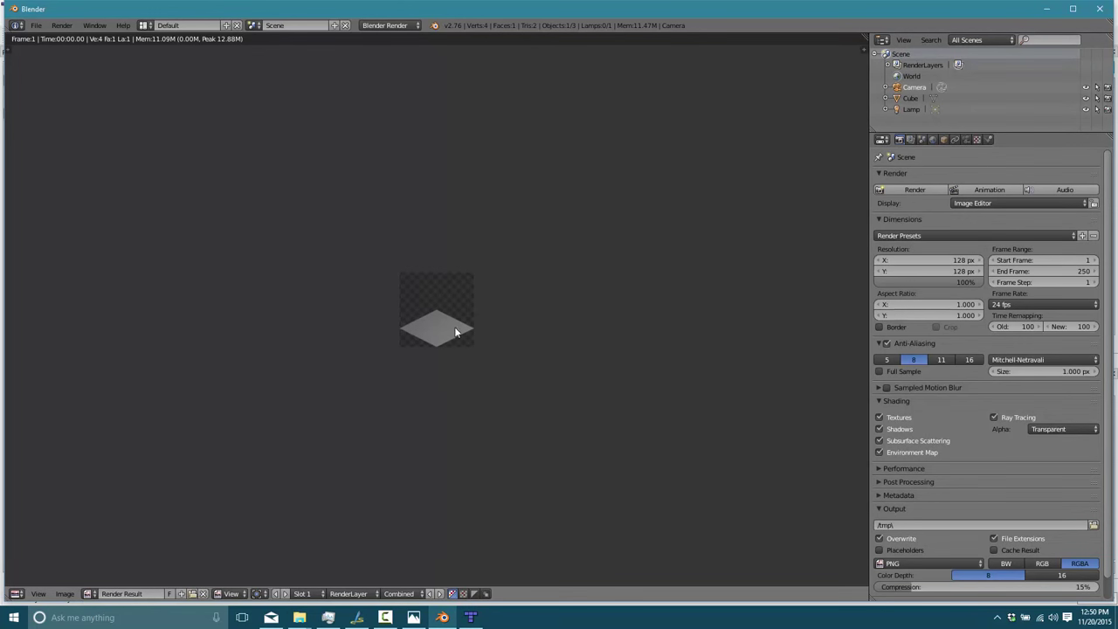
# - Give the Cube's material a blue diffuse colour and make it Shadeless
pyautogui.click(909, 98)
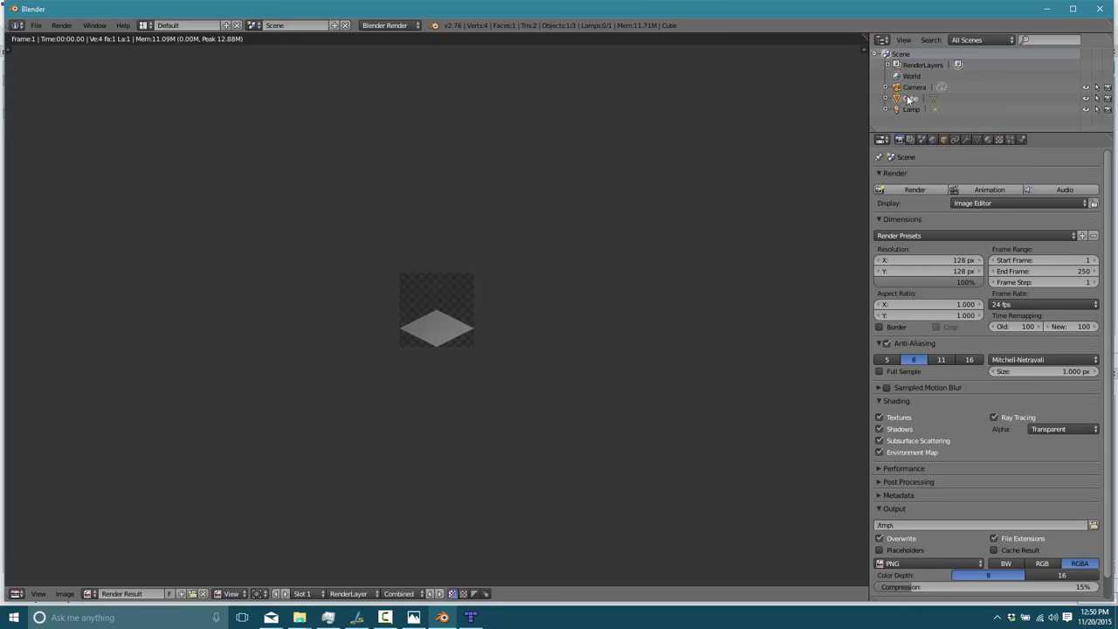
pyautogui.click(988, 140)
pyautogui.click(924, 349)
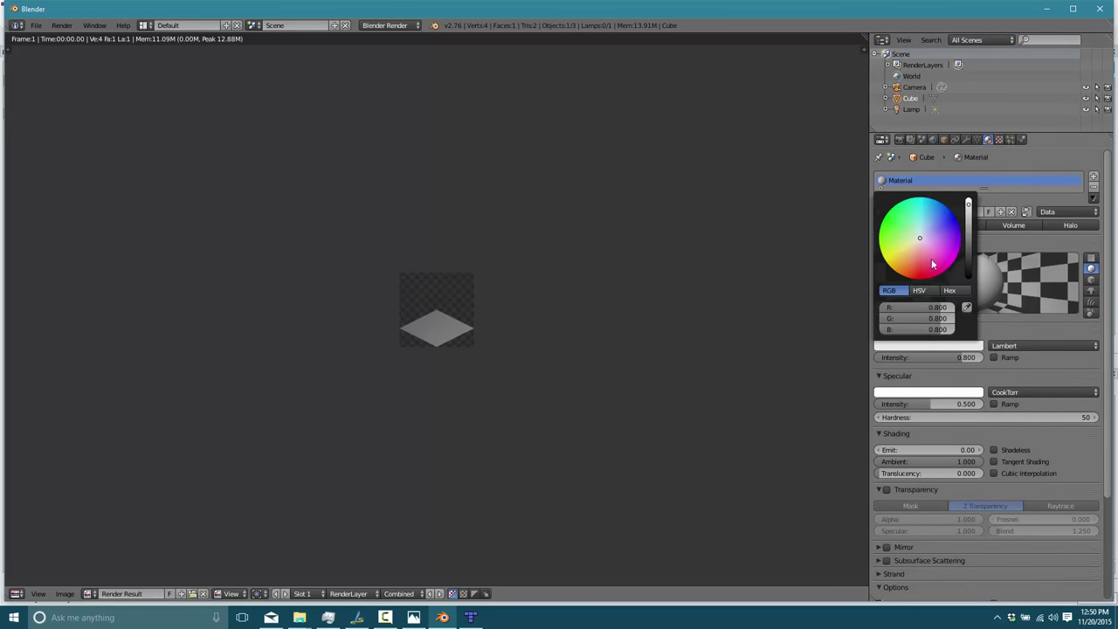
pyautogui.moveTo(932, 262); pyautogui.dragTo(934, 221)
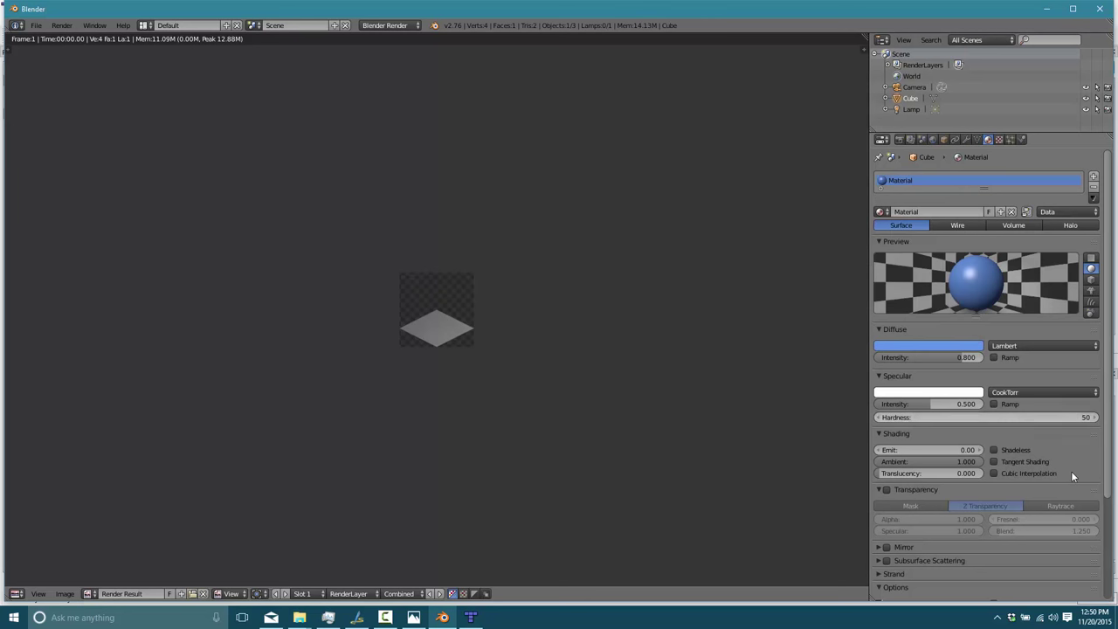
pyautogui.click(1038, 436)
pyautogui.click(991, 436)
pyautogui.click(994, 450)
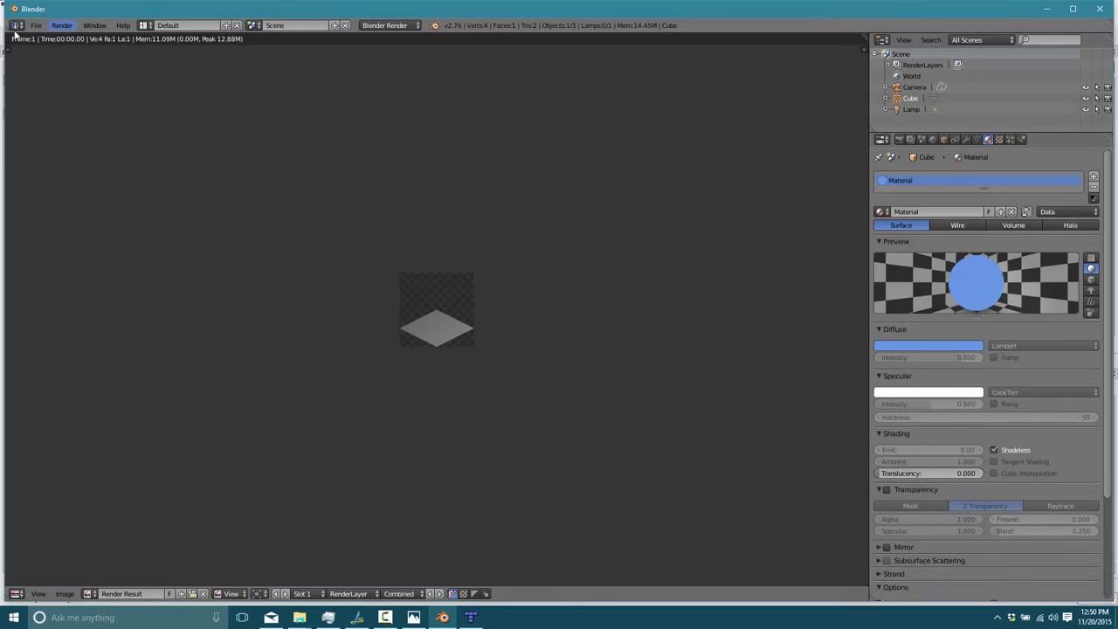
# - Render the flat blue tile and save the image over demotile.png
pyautogui.click(61, 25)
pyautogui.click(70, 42)
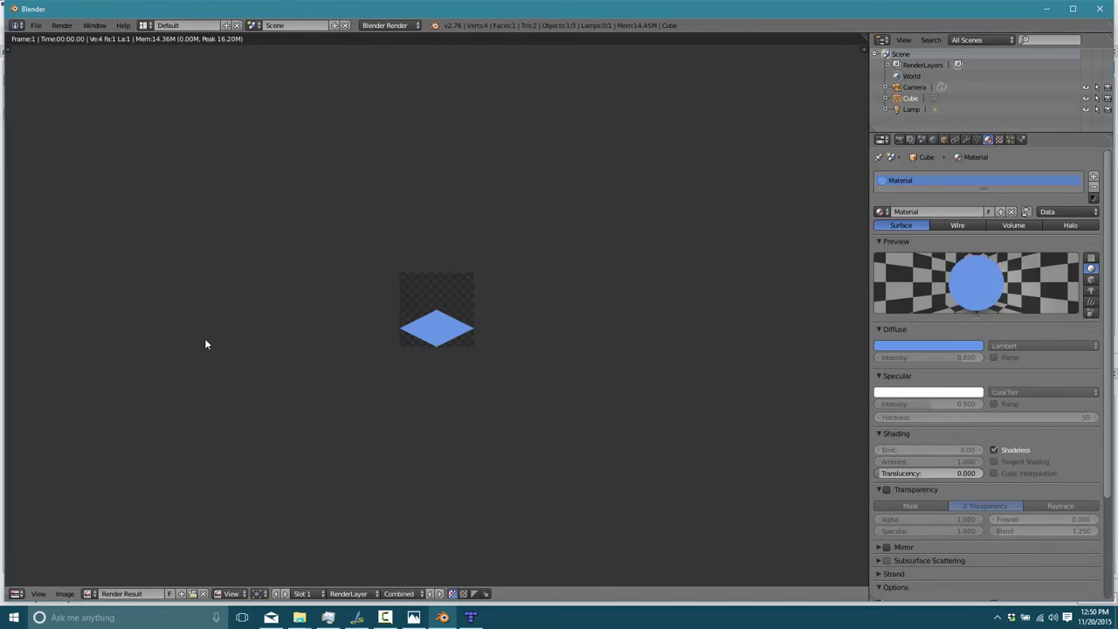
pyautogui.click(65, 593)
pyautogui.click(89, 525)
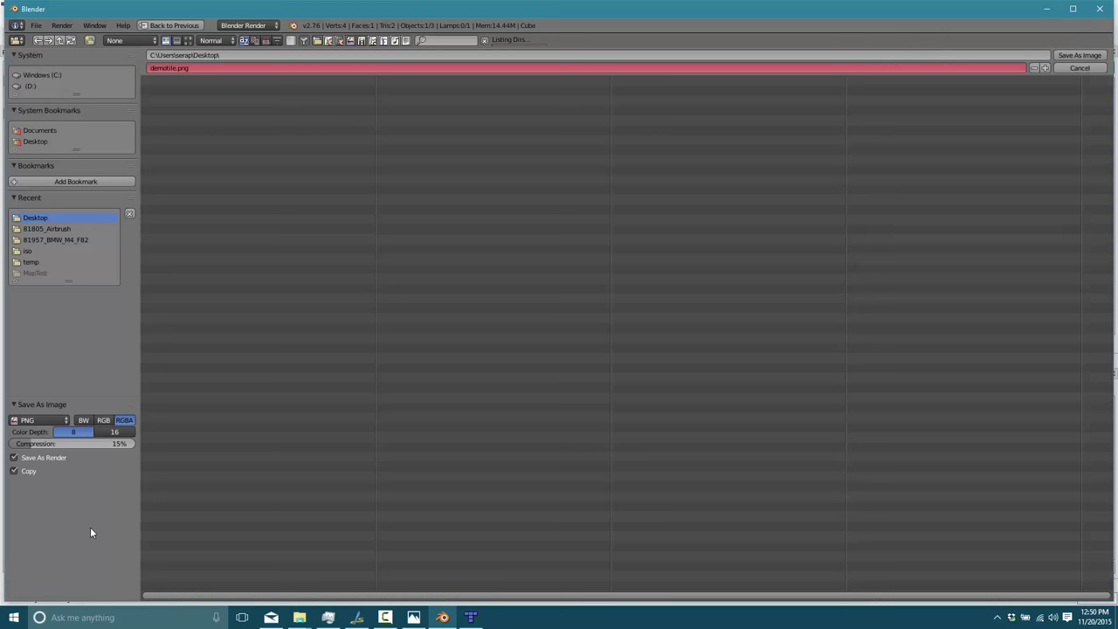
pyautogui.click(179, 121)
pyautogui.doubleClick(181, 125)
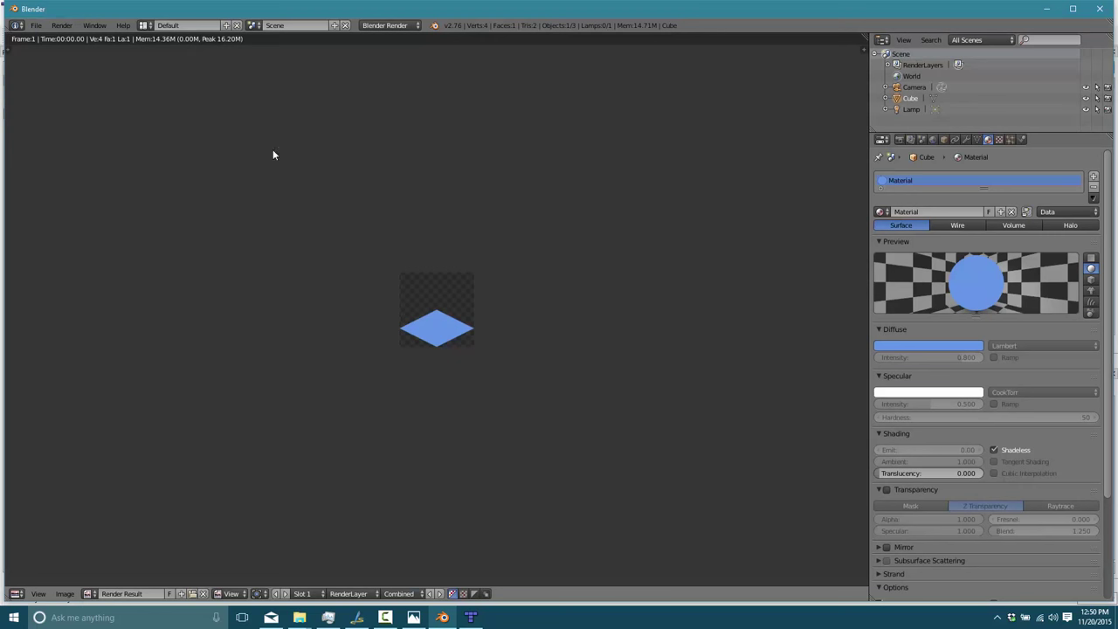
# - In Tiled, replace the old tileset tile with the updated blue demotile.png
pyautogui.click(471, 617)
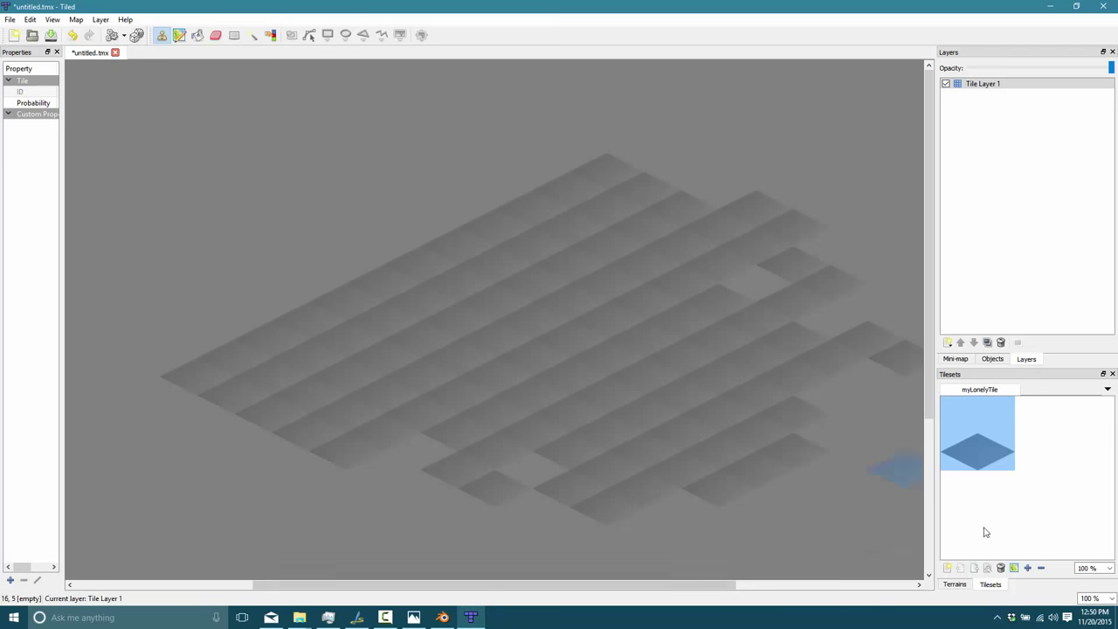
pyautogui.click(1040, 568)
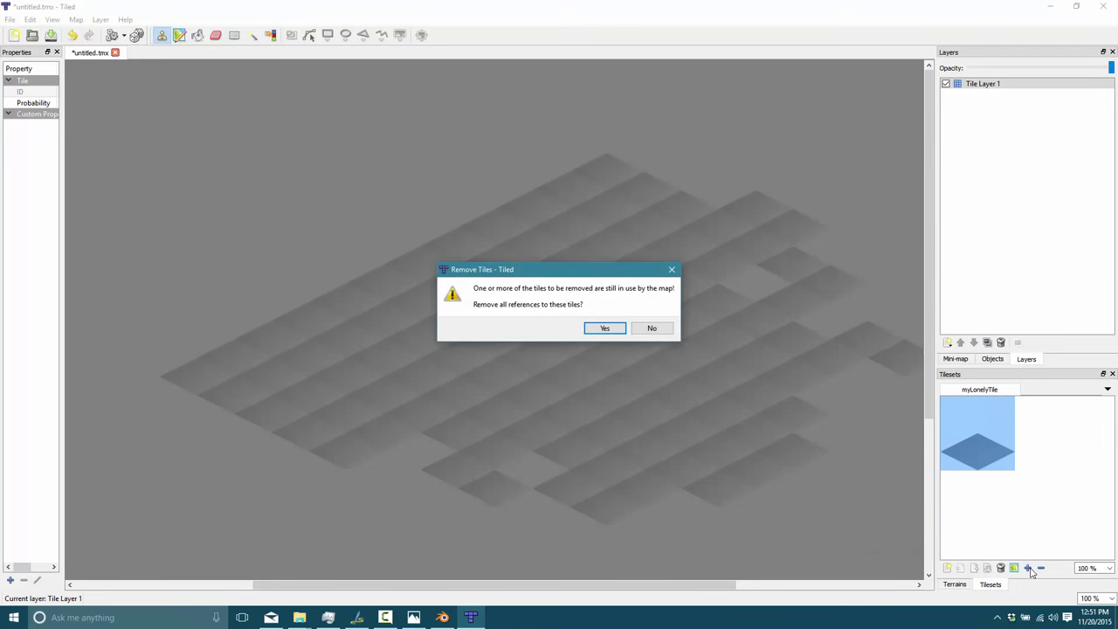
pyautogui.click(604, 327)
pyautogui.click(1028, 568)
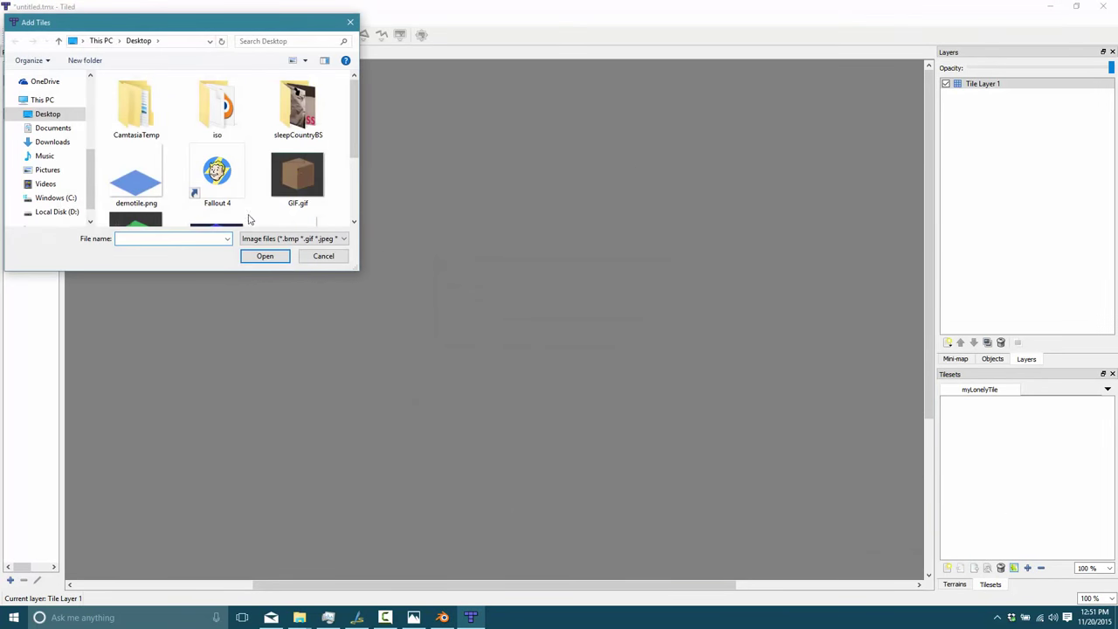
pyautogui.click(139, 182)
pyautogui.doubleClick(136, 181)
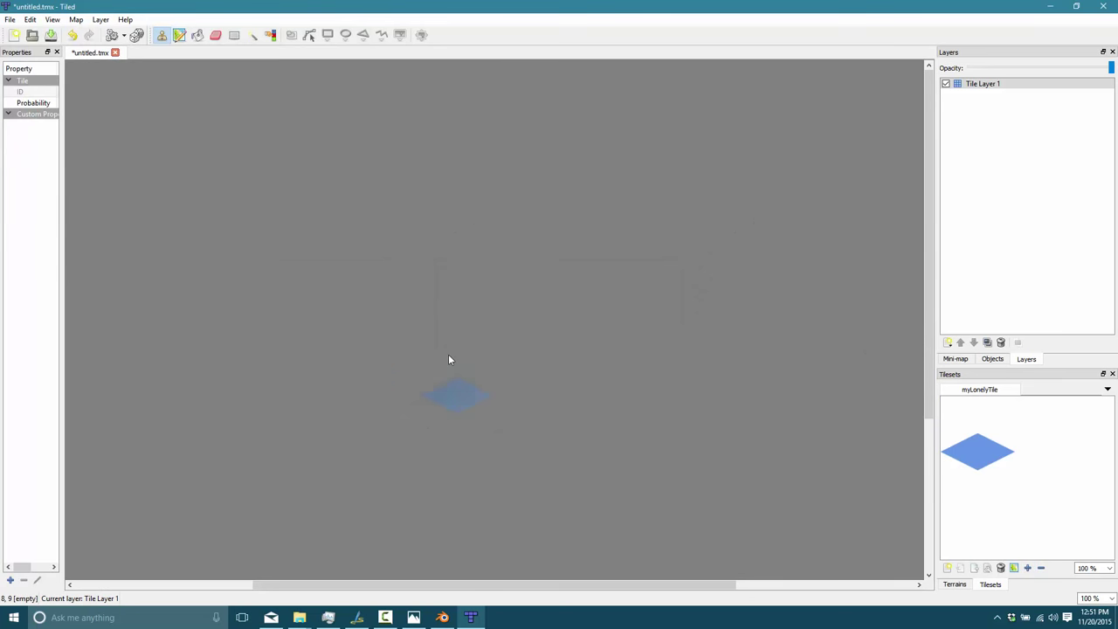
# - Paint a large area of the map with the blue tile using the Stamp Brush
pyautogui.click(503, 328)
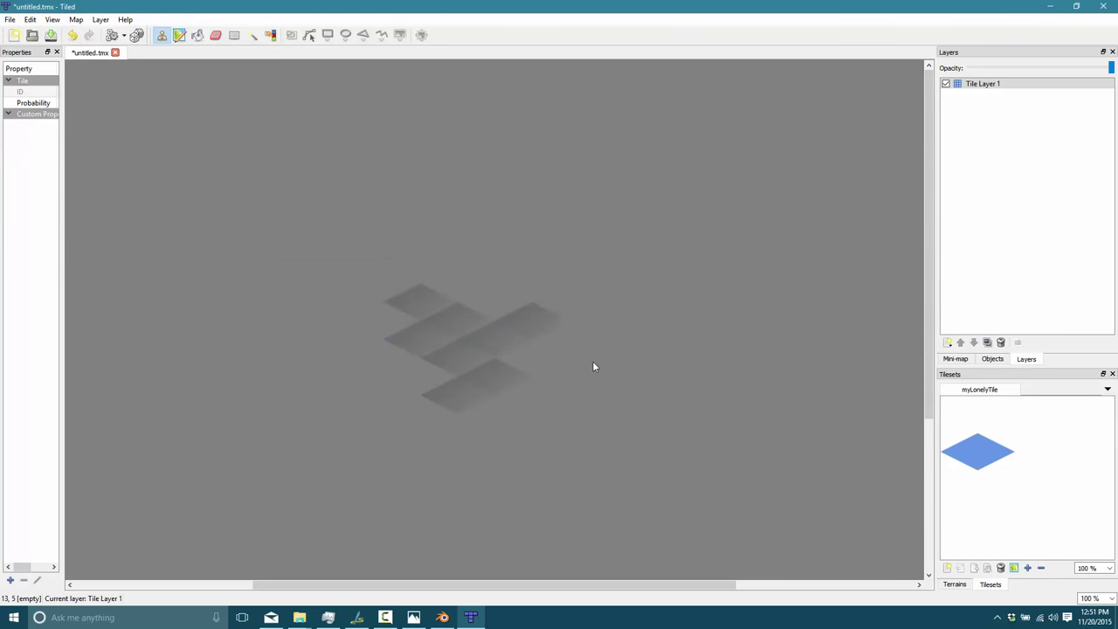
pyautogui.hotkey('ctrl', 'z')
pyautogui.click(980, 452)
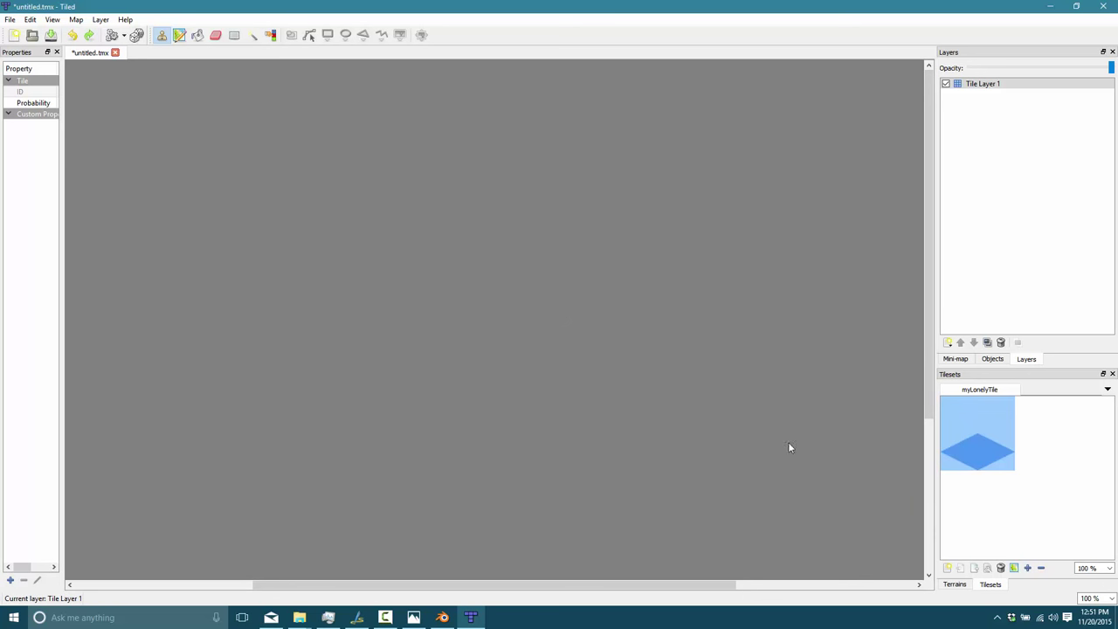
pyautogui.moveTo(275, 342)
pyautogui.mouseDown()
pyautogui.moveTo(516, 231)
pyautogui.moveTo(449, 332)
pyautogui.moveTo(452, 282)
pyautogui.moveTo(454, 449)
pyautogui.moveTo(504, 325)
pyautogui.moveTo(370, 499)
pyautogui.moveTo(776, 320)
pyautogui.moveTo(484, 427)
pyautogui.moveTo(755, 482)
pyautogui.mouseUp()
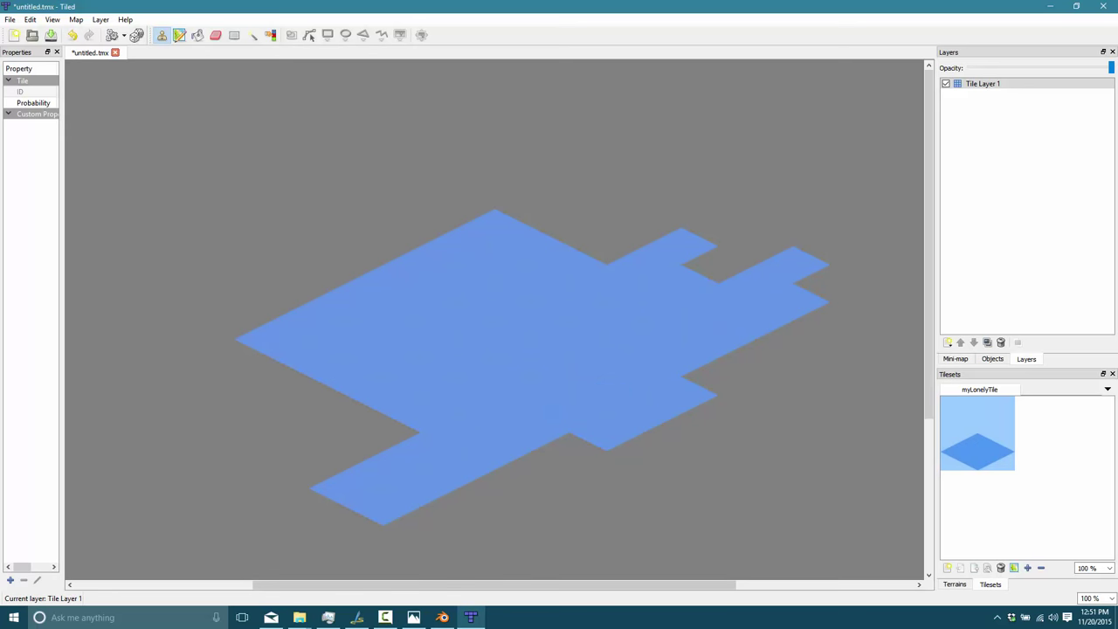
pyautogui.click(443, 618)
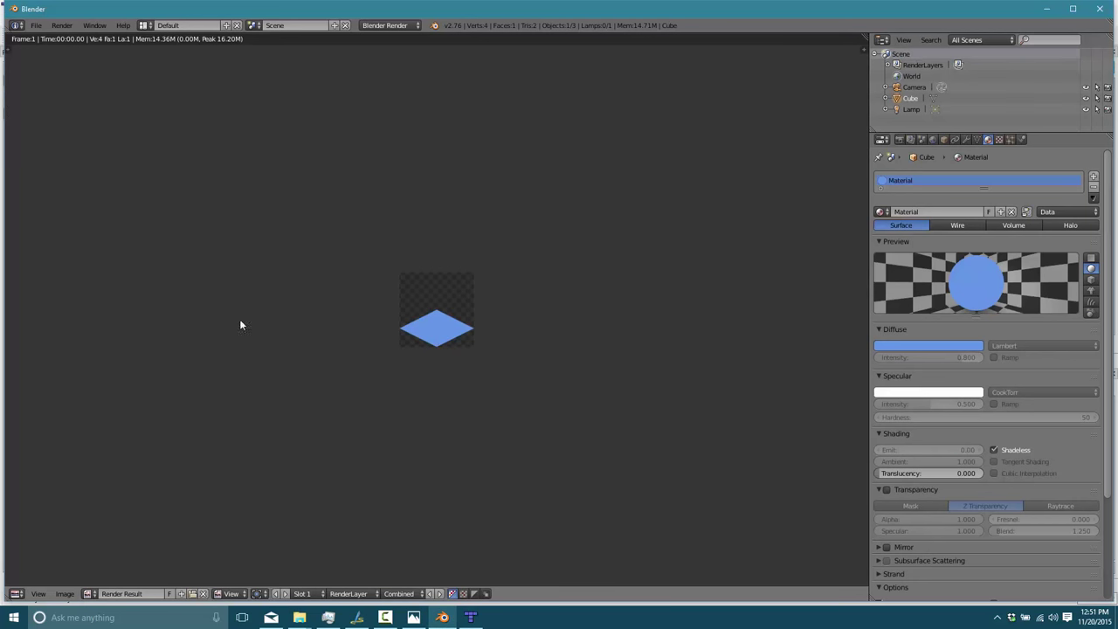
# - Switch the render area to a 3D View, select the camera, and try orthographic scales 2.832 and 2.831
pyautogui.click(15, 593)
pyautogui.click(35, 581)
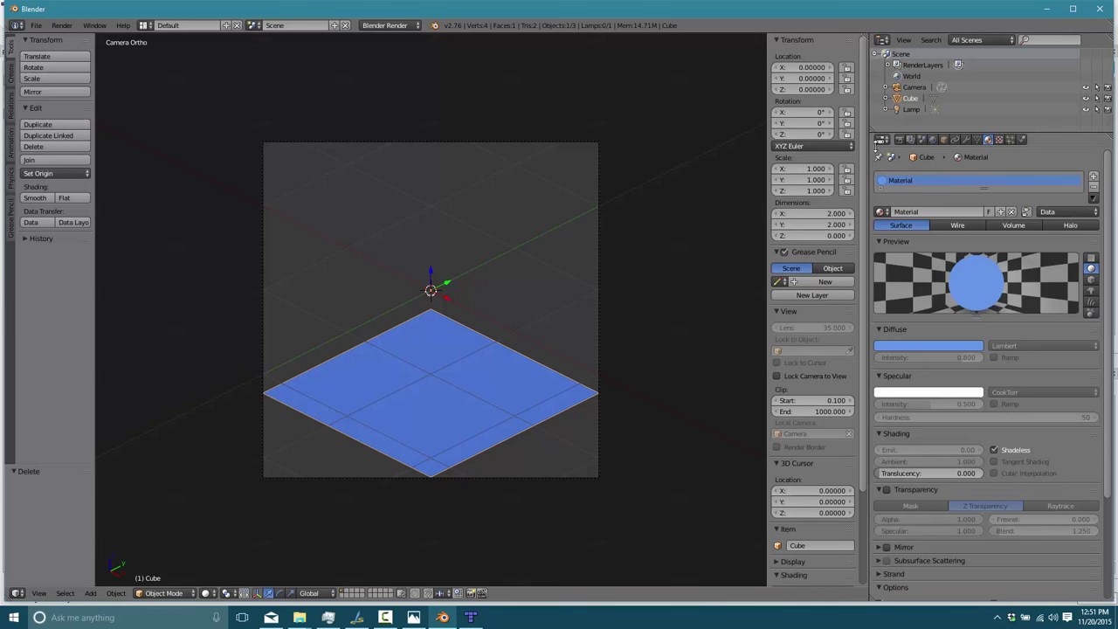
pyautogui.click(914, 88)
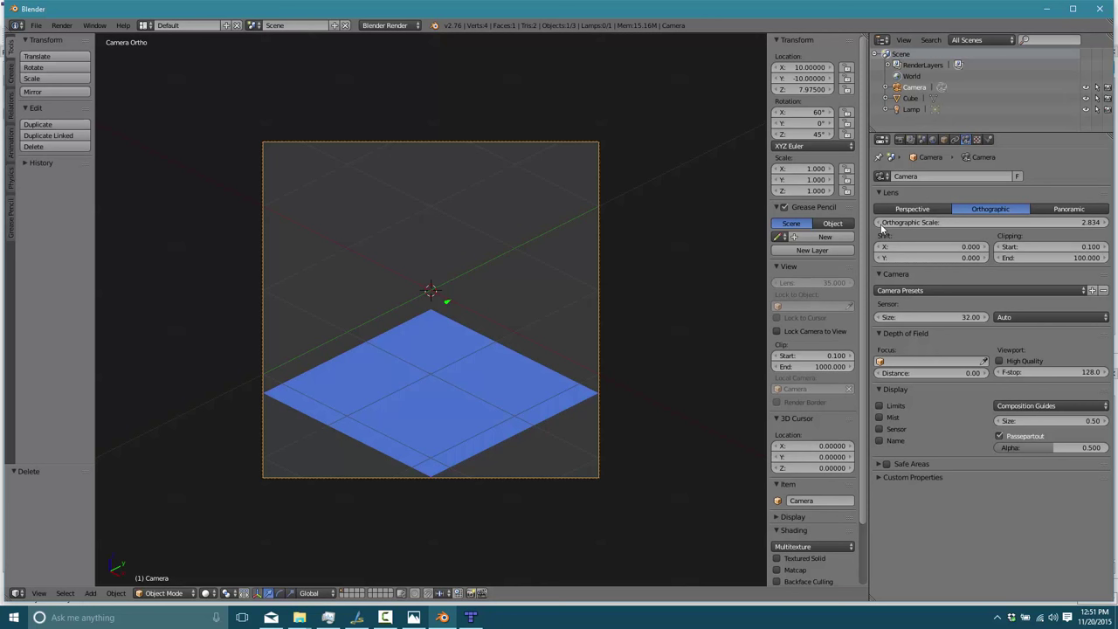
pyautogui.click(1092, 222)
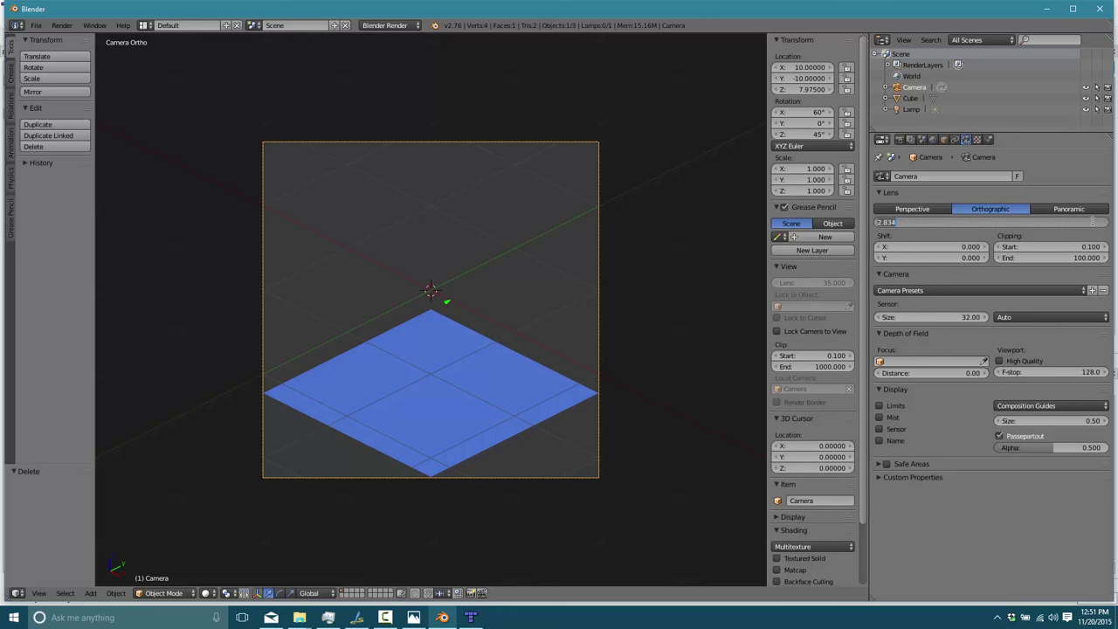
pyautogui.write('2')
pyautogui.press('Return')
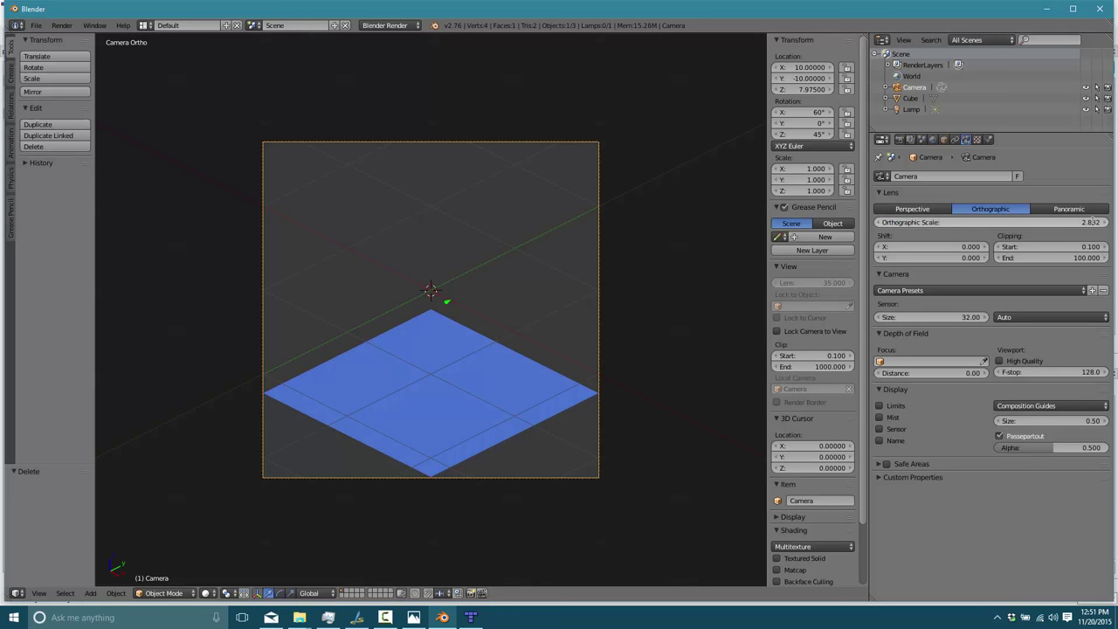
pyautogui.click(1092, 222)
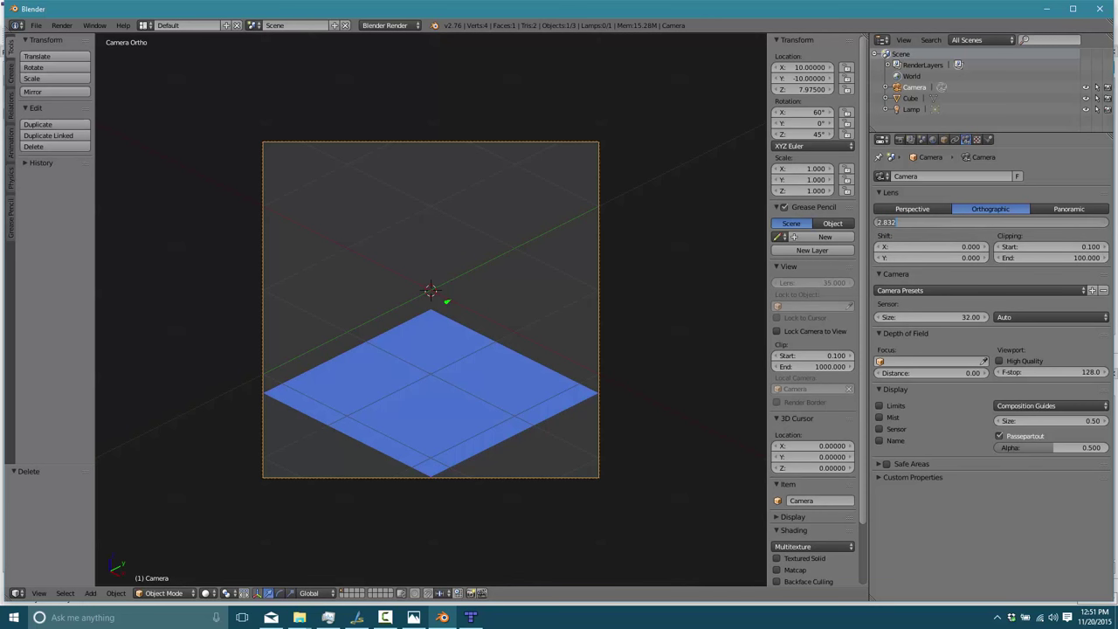
pyautogui.write('2')
pyautogui.press('Return')
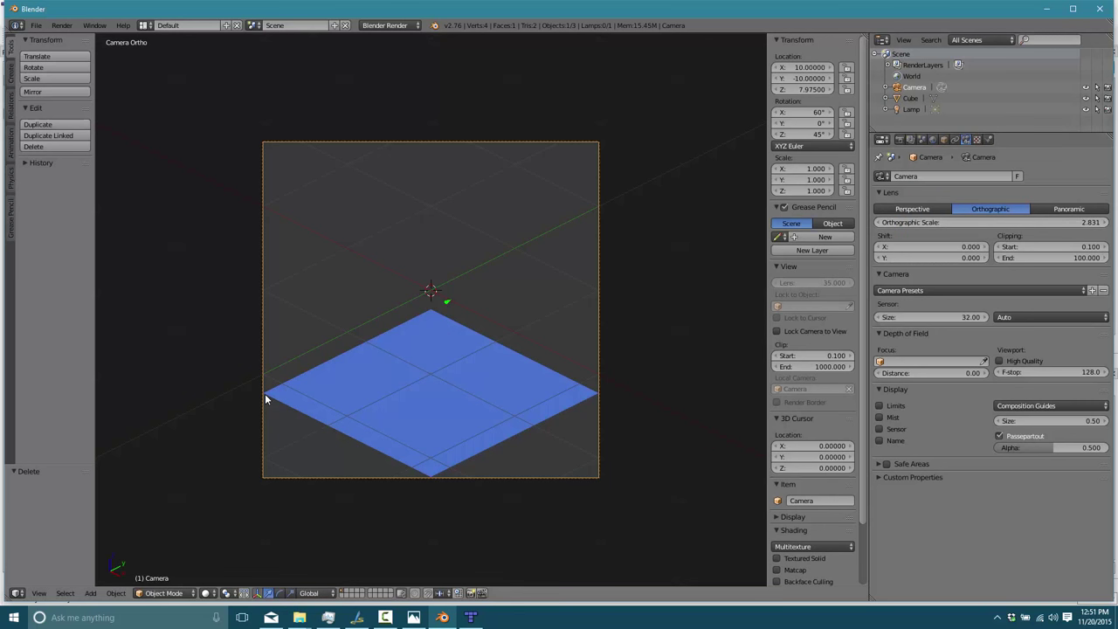
# - Frame the plane's corner and try orthographic scales 2.830, 2.875, 2.835 and 2.837
pyautogui.scroll(5, 265, 393)
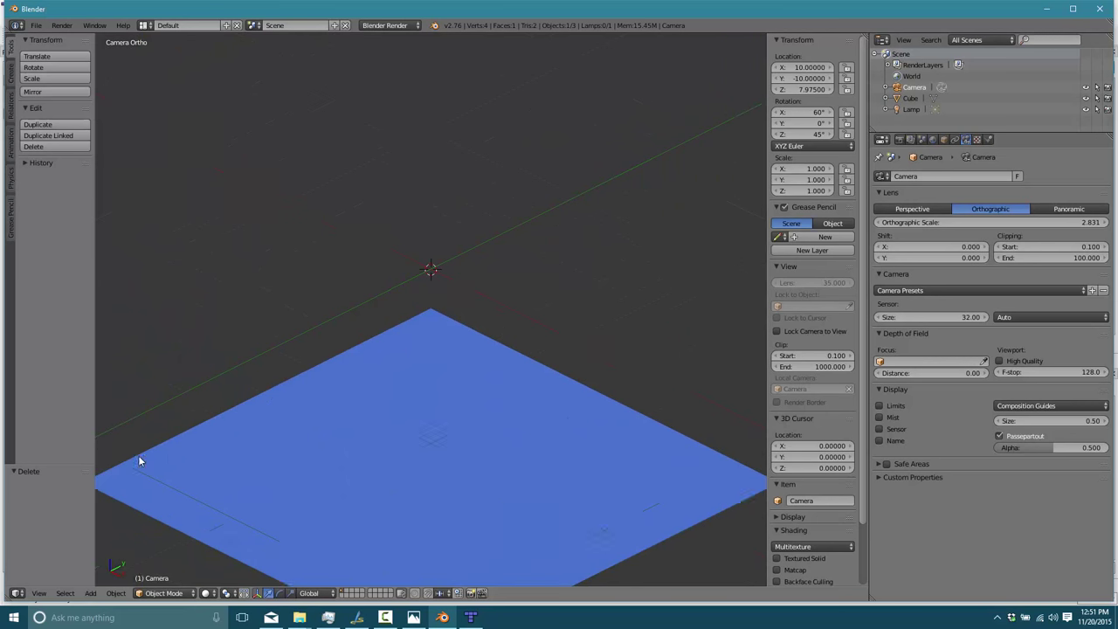
pyautogui.keyDown('shift'); pyautogui.moveTo(591, 474); pyautogui.dragTo(666, 449, button='middle'); pyautogui.keyUp('shift')
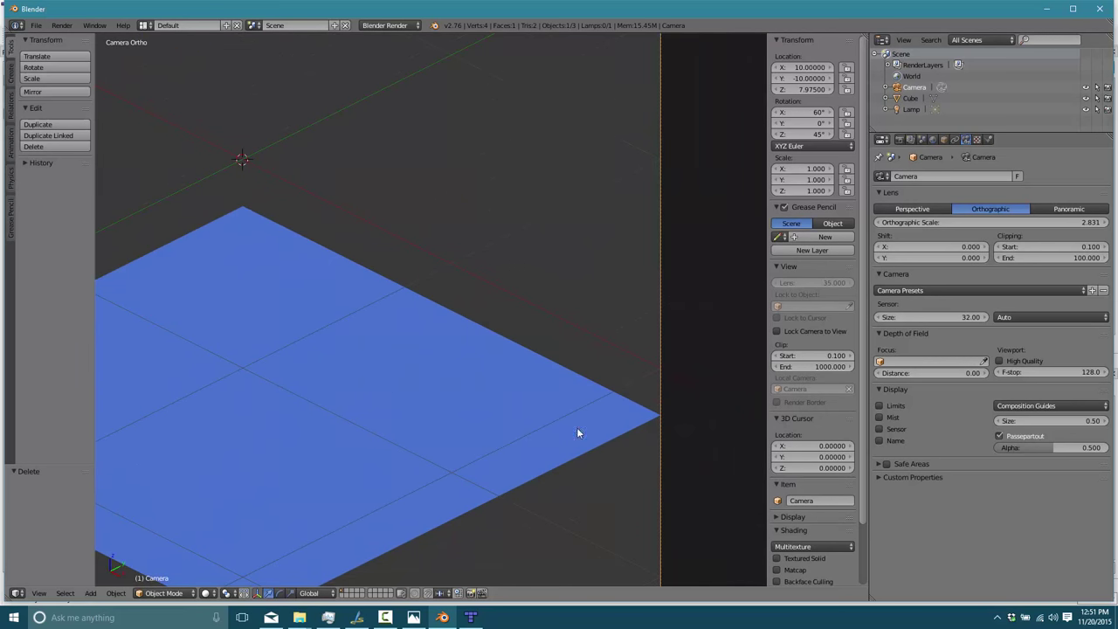
pyautogui.keyDown('shift'); pyautogui.moveTo(577, 432); pyautogui.dragTo(364, 434, button='middle'); pyautogui.keyUp('shift')
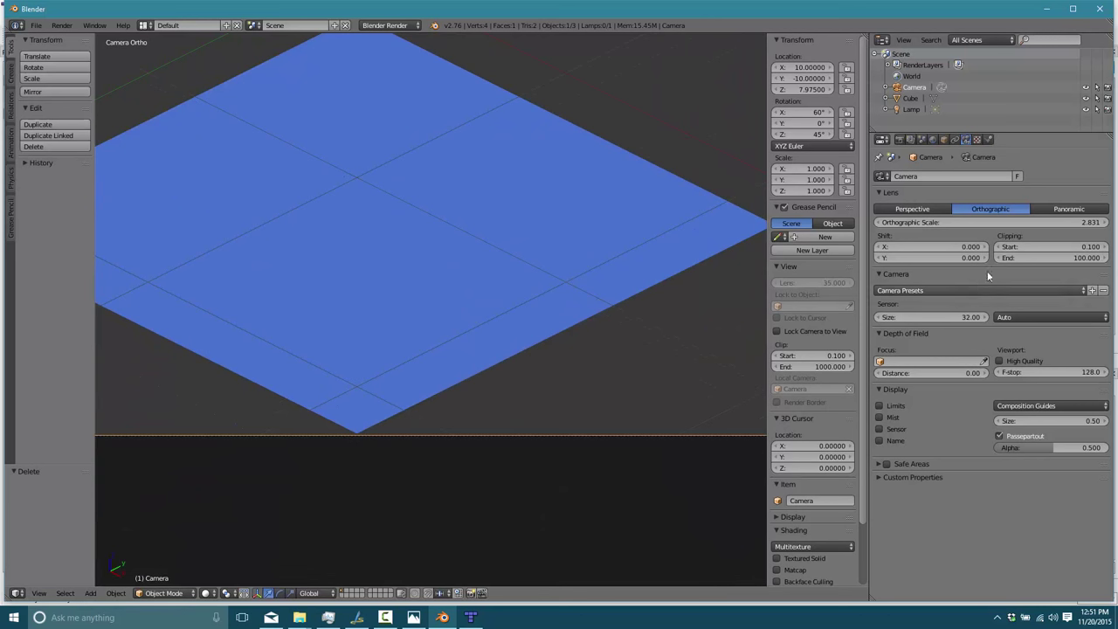
pyautogui.click(1063, 220)
pyautogui.write('2')
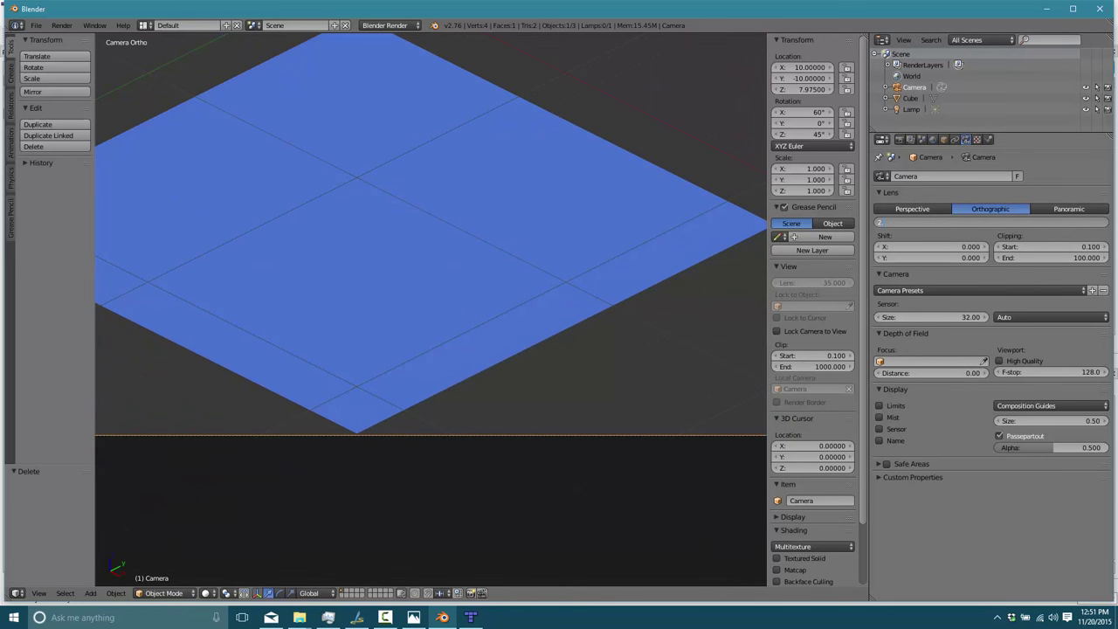
pyautogui.write('.83')
pyautogui.press('Return')
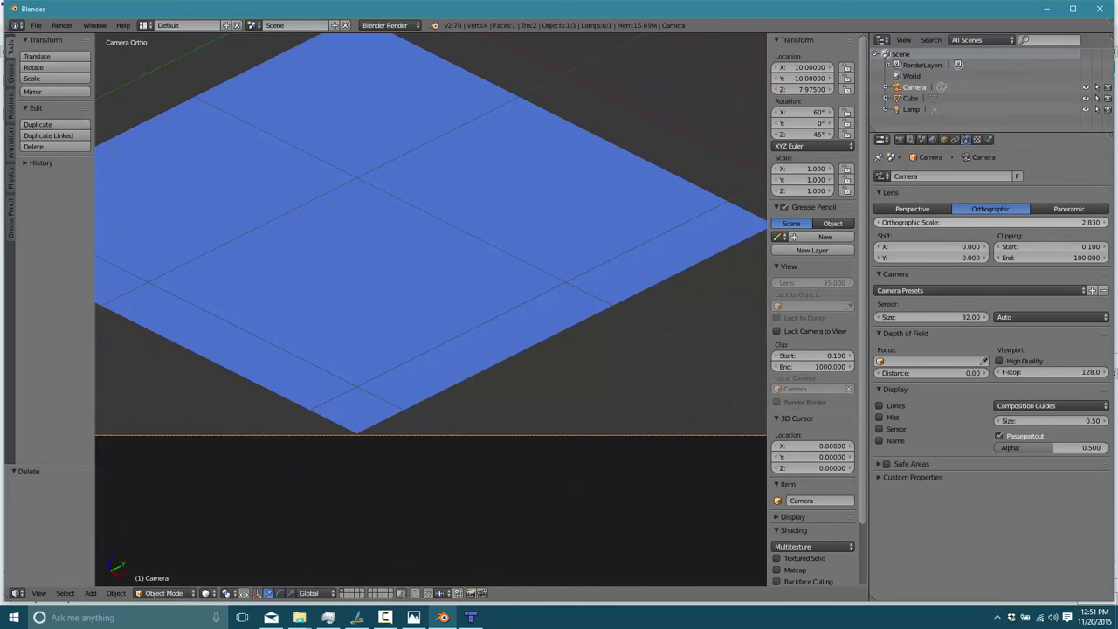
pyautogui.click(1066, 221)
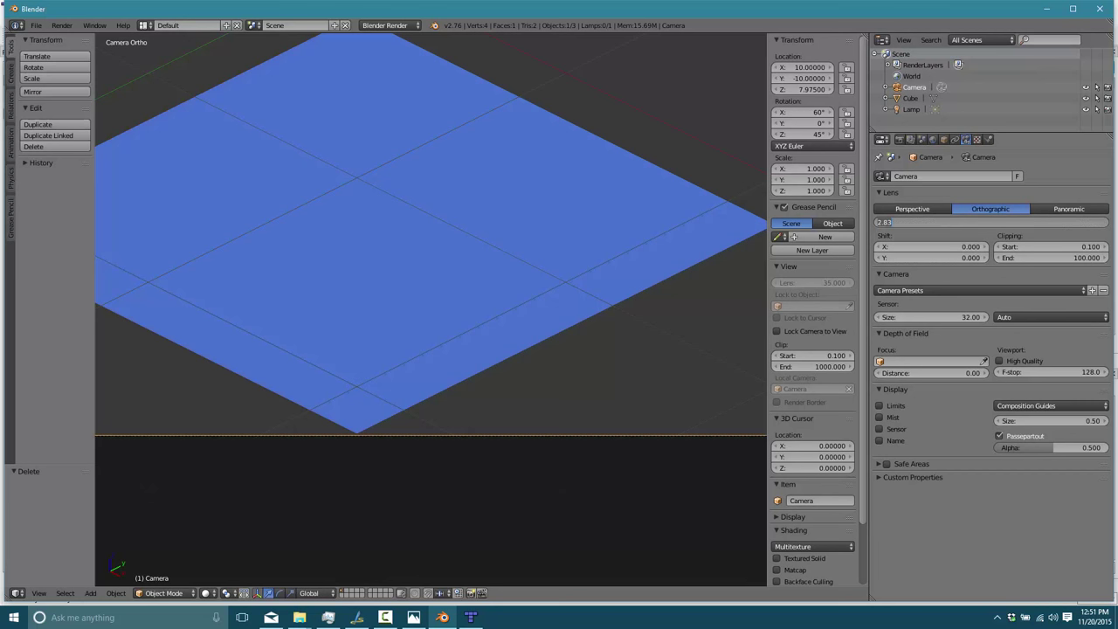
pyautogui.write('2')
pyautogui.press('Return')
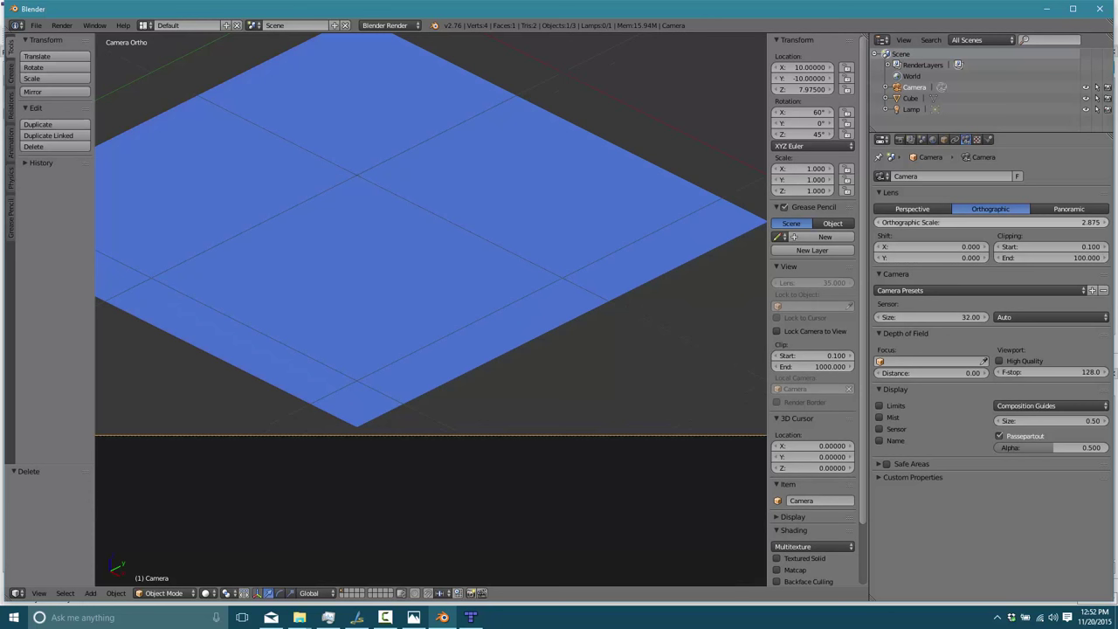
pyautogui.click(1068, 222)
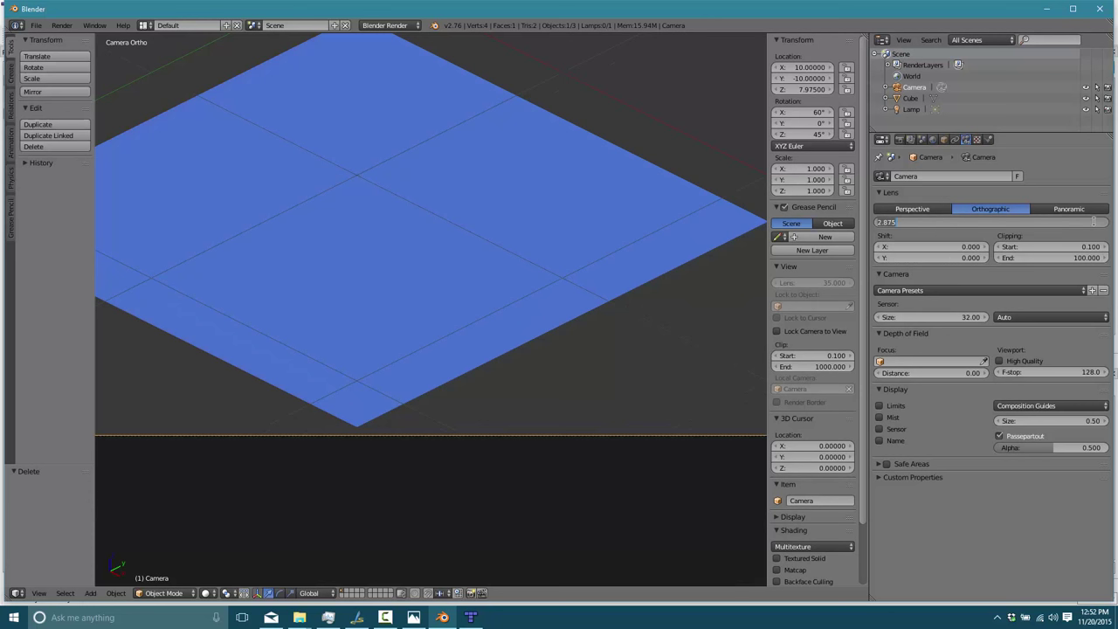
pyautogui.write('2.835')
pyautogui.press('Return')
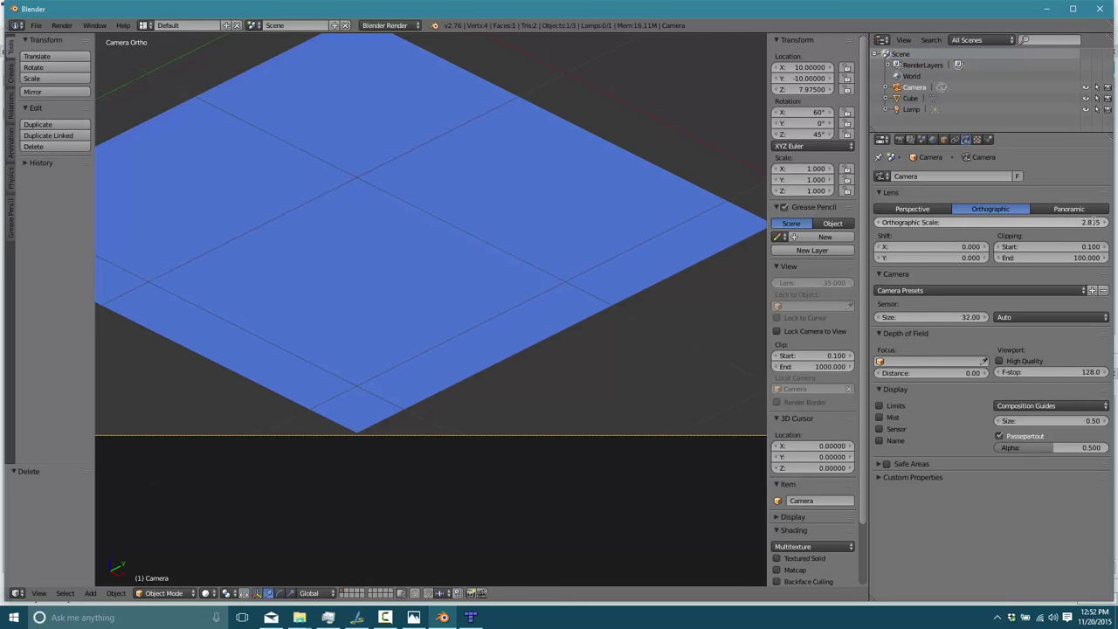
pyautogui.click(1094, 221)
pyautogui.write('2')
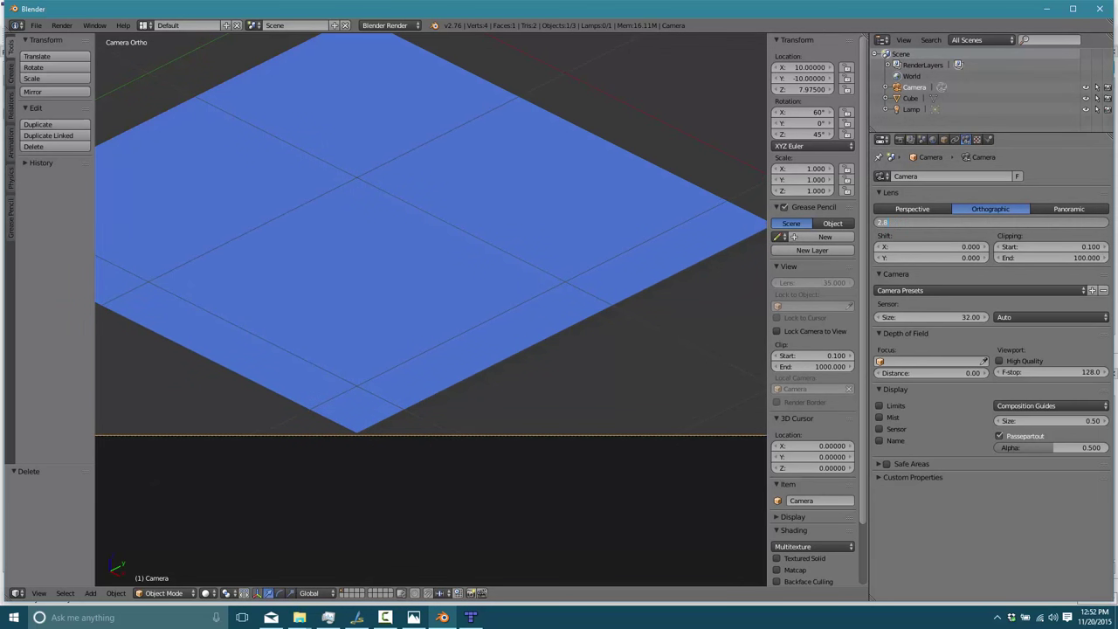
pyautogui.write('.837')
pyautogui.press('Return')
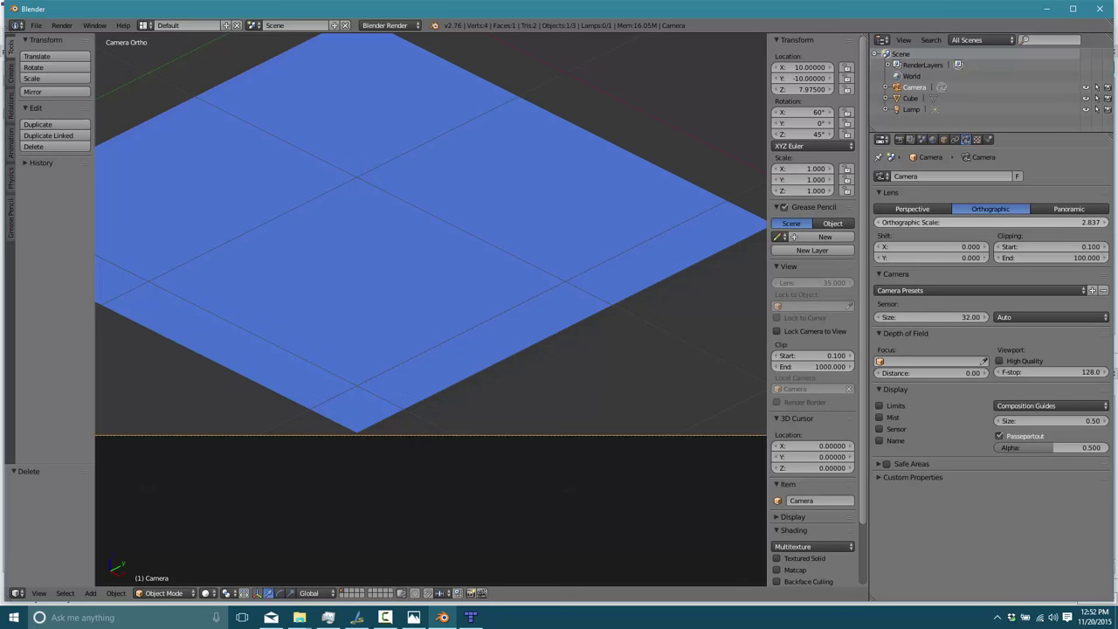
# - Try orthographic scales 2.937, 2.839 and 2.830, settling on 2.820
pyautogui.click(1099, 222)
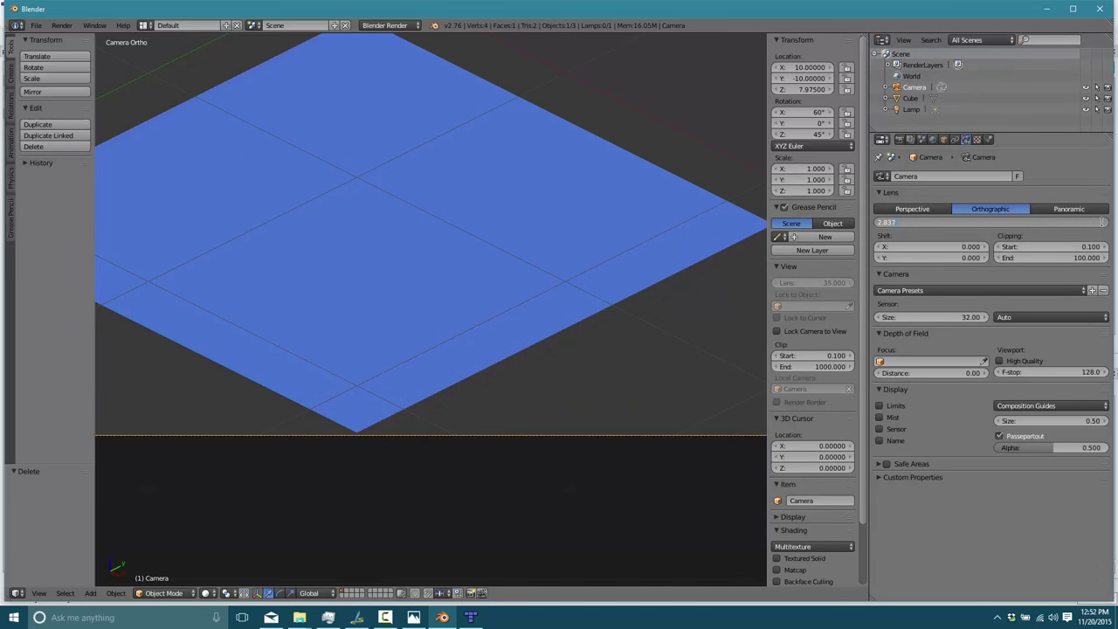
pyautogui.write('2.937')
pyautogui.press('Return')
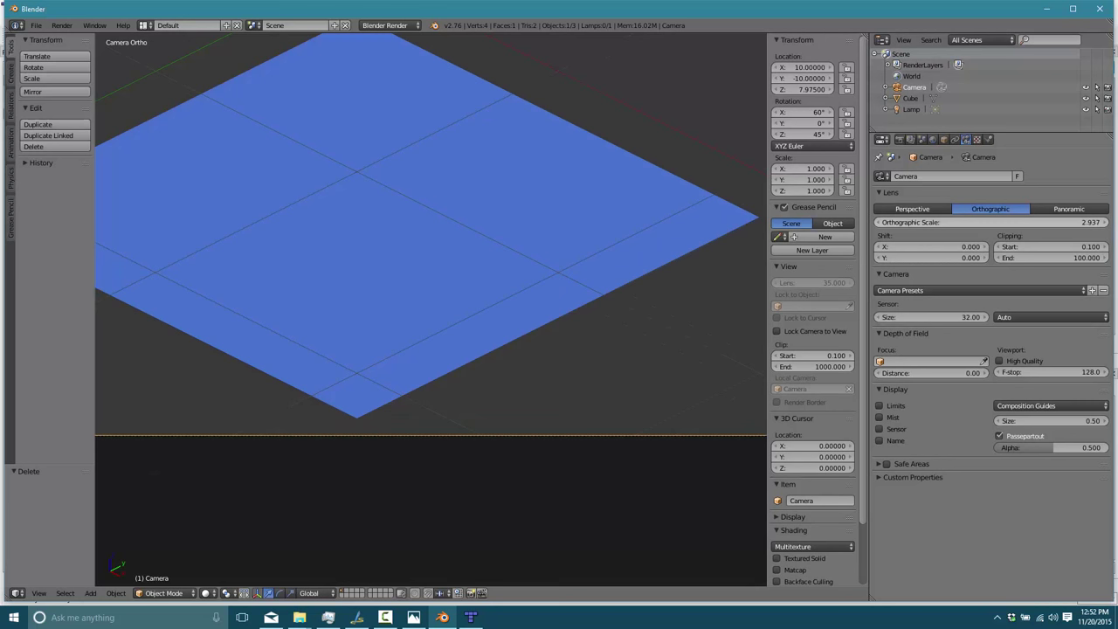
pyautogui.click(879, 223)
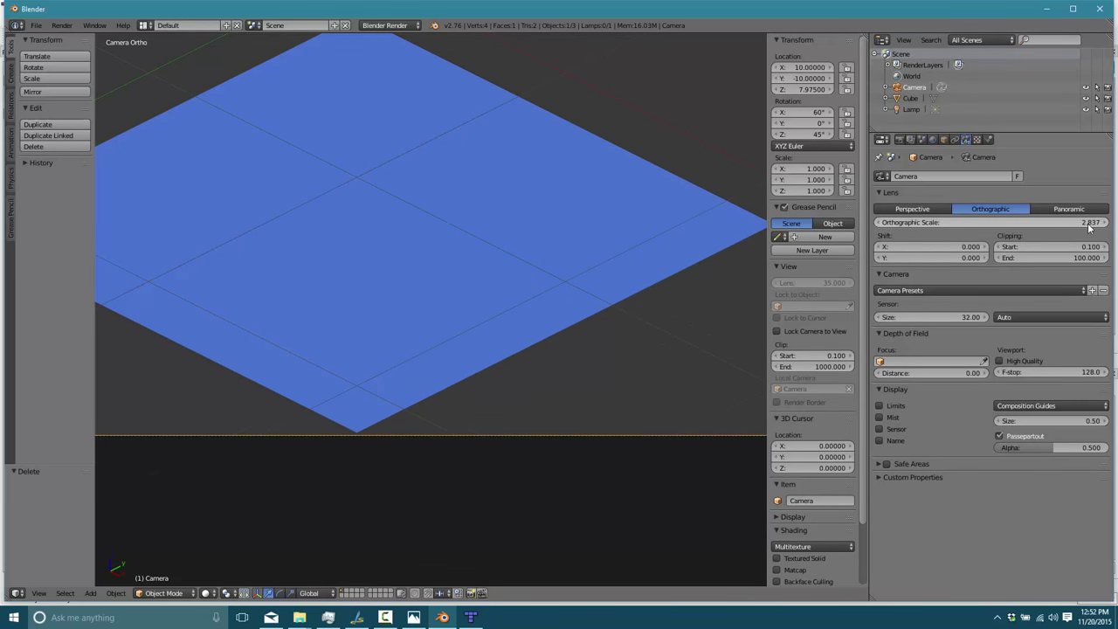
pyautogui.click(1094, 225)
pyautogui.click(1074, 224)
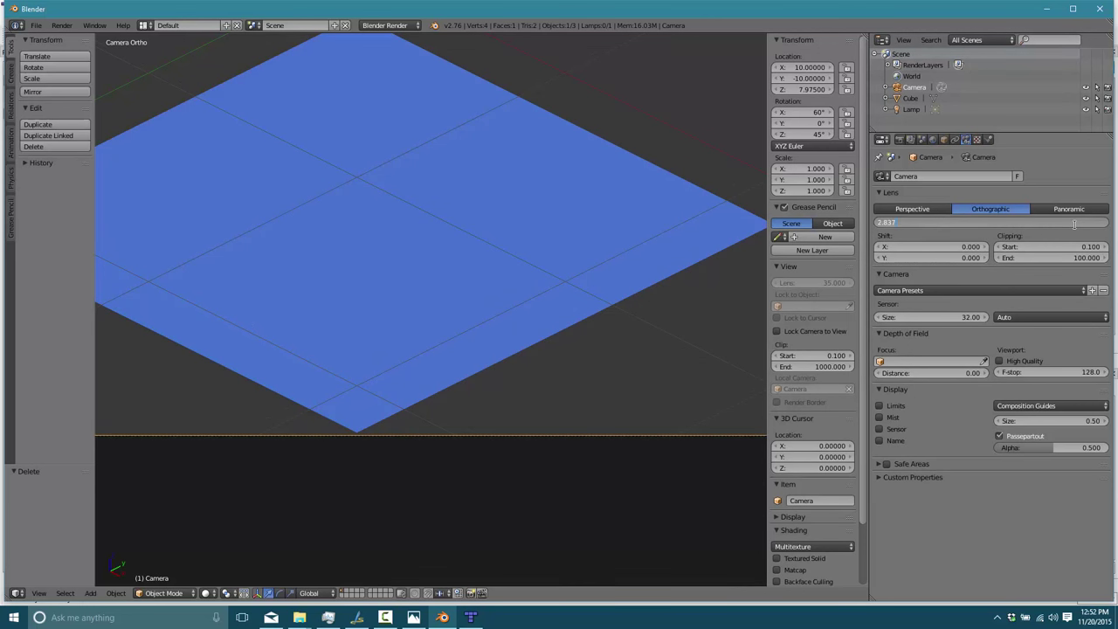
pyautogui.press('Return')
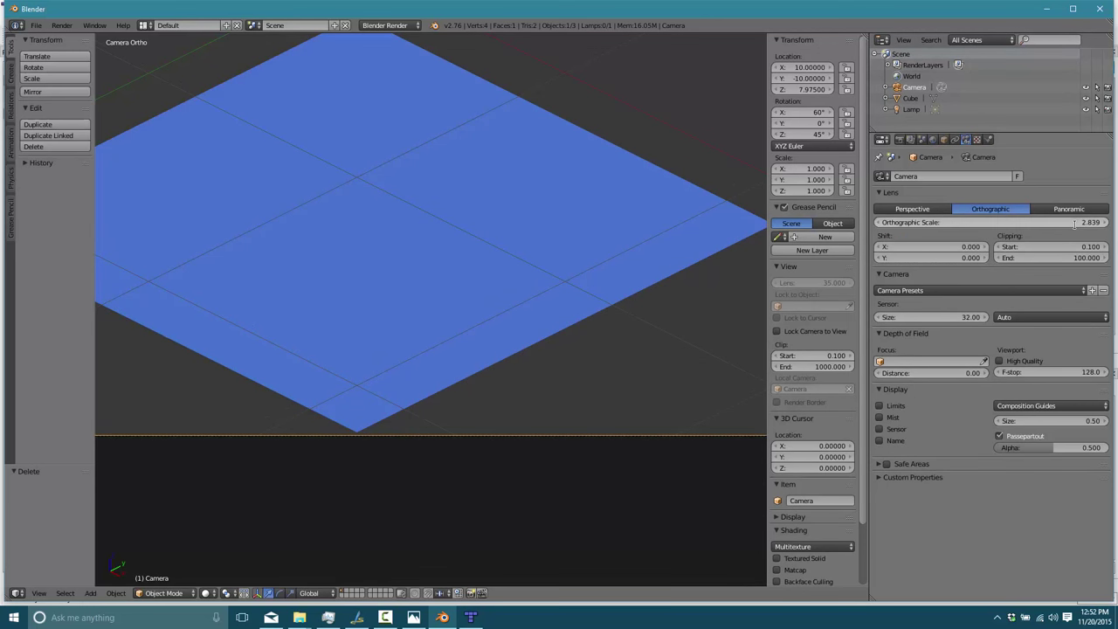
pyautogui.click(1035, 222)
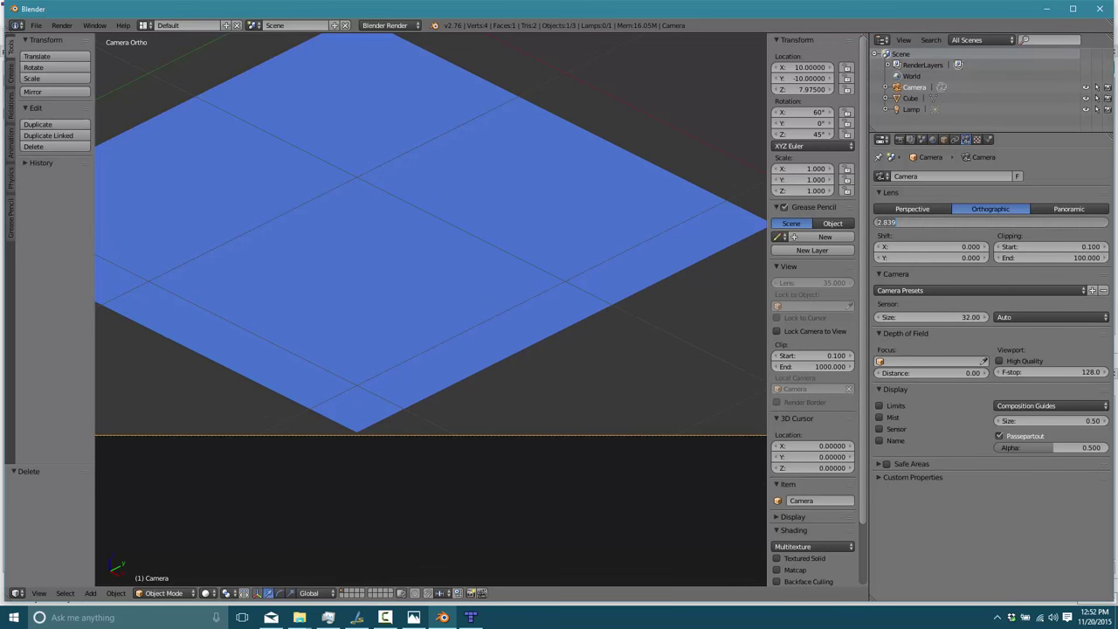
pyautogui.press('BackSpace')
pyautogui.press('Return')
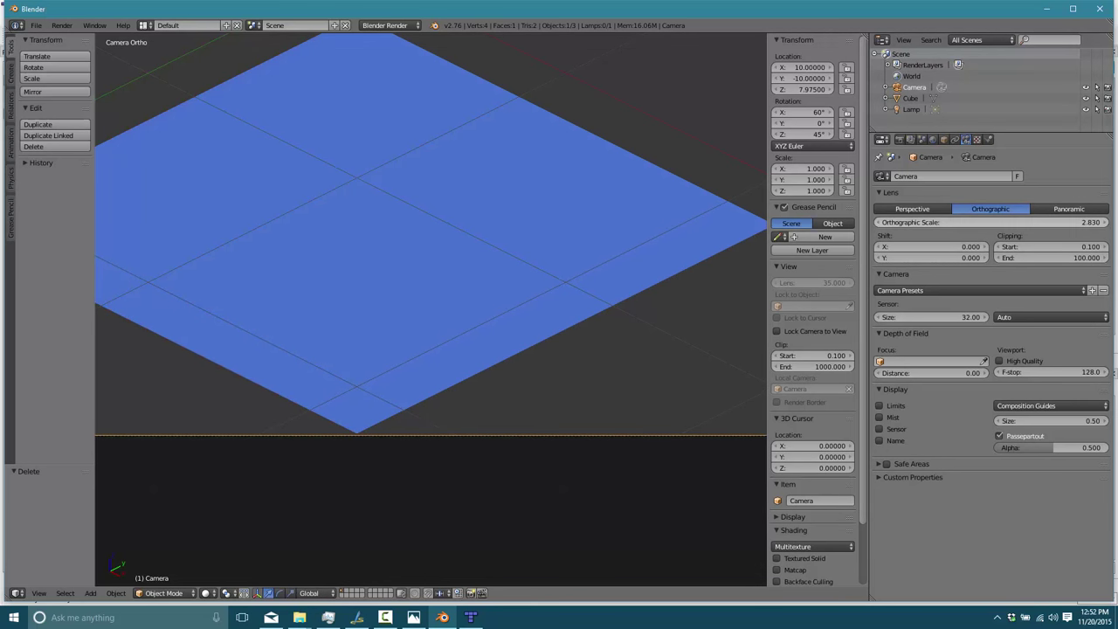
pyautogui.click(1038, 224)
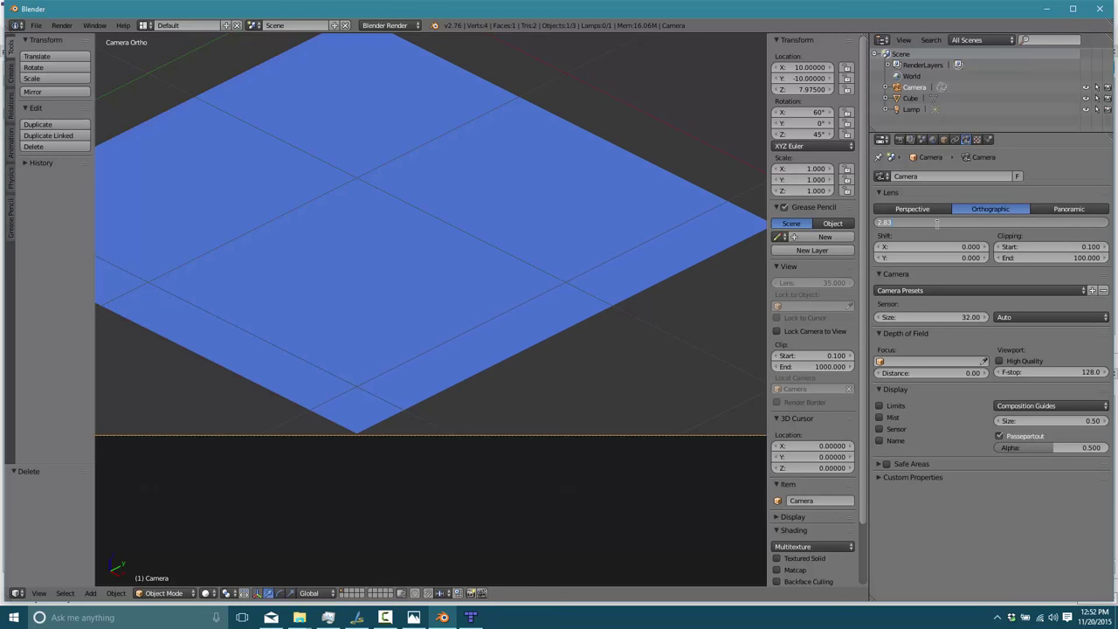
pyautogui.press('Return')
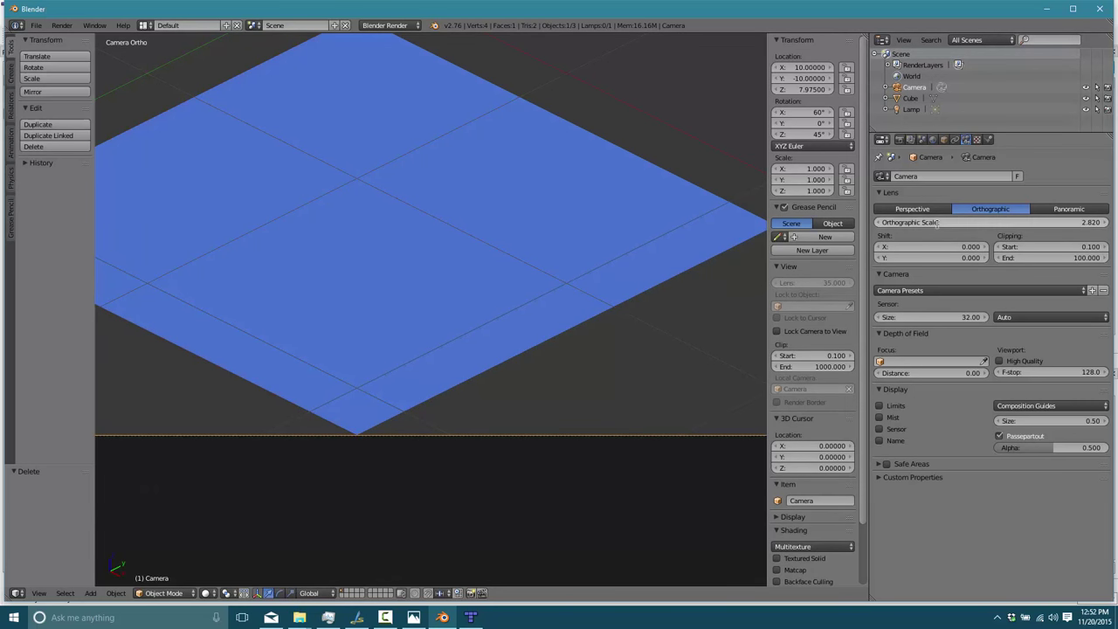
pyautogui.scroll(-3, 613, 302)
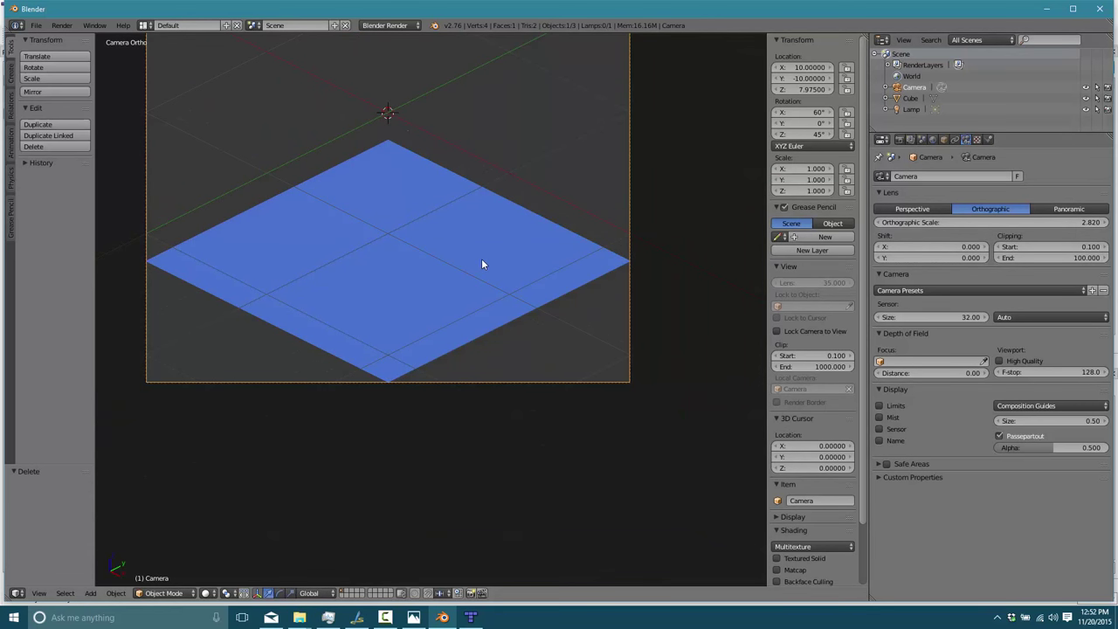
# - Select the blue plane and extrude its face upward by 1.617 into a box in Edit Mode
pyautogui.scroll(-4, 308, 308)
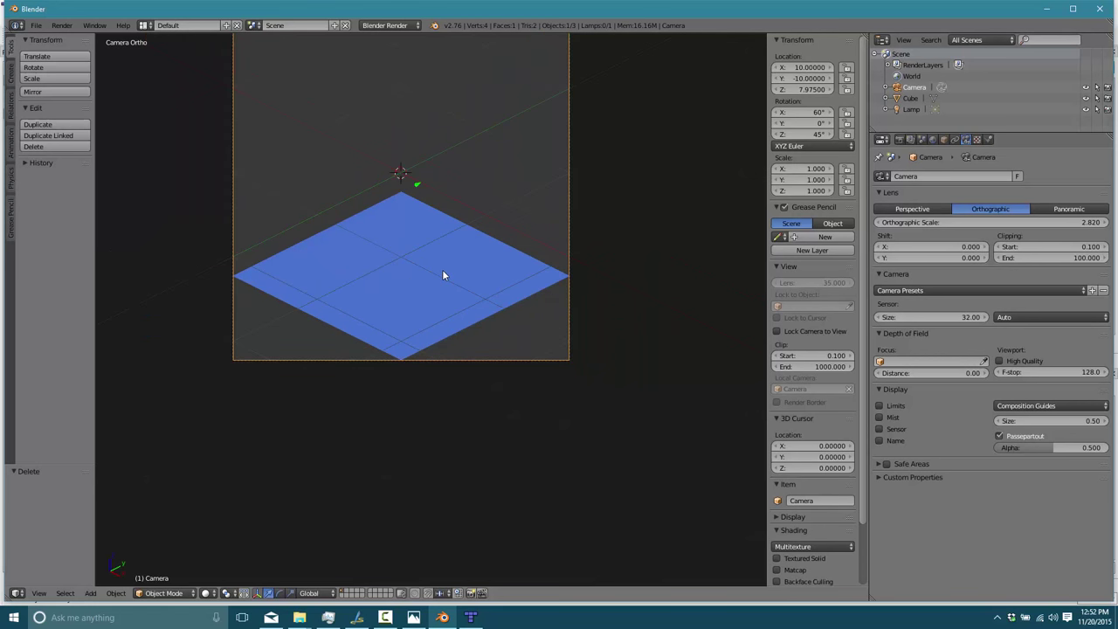
pyautogui.scroll(-2, 442, 275)
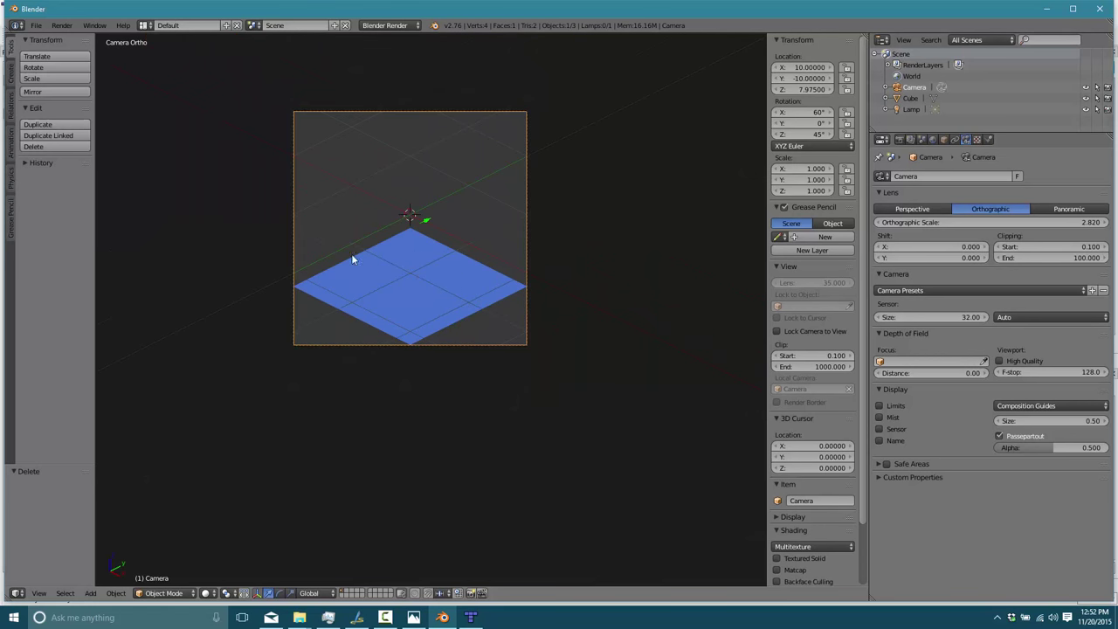
pyautogui.rightClick(374, 298)
pyautogui.press('Tab')
pyautogui.press('Tab')
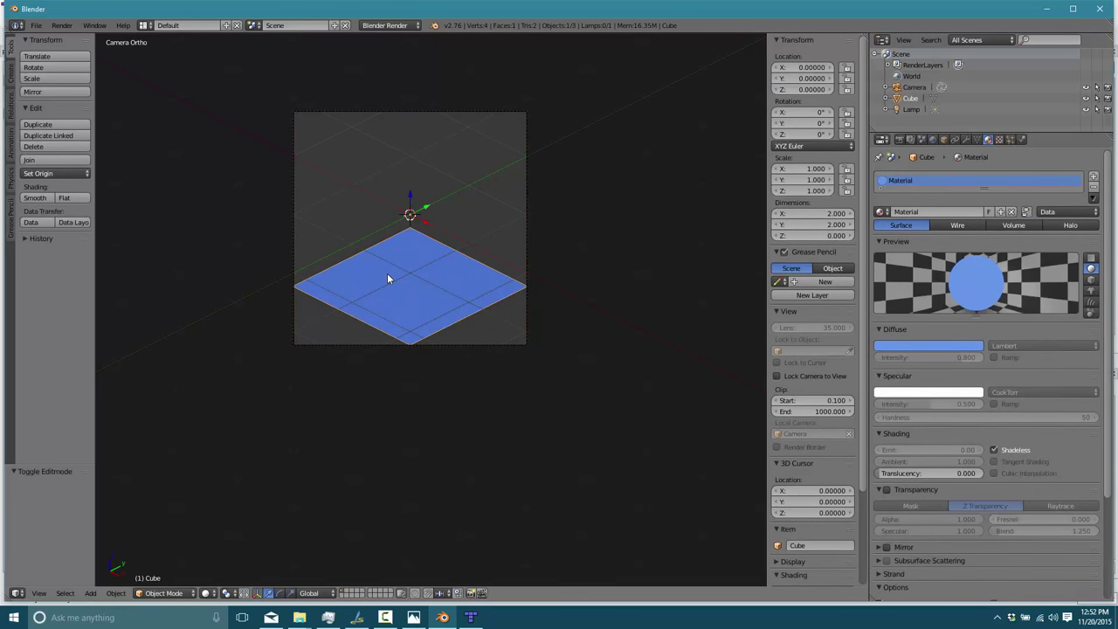
pyautogui.press('Tab')
pyautogui.press('e')
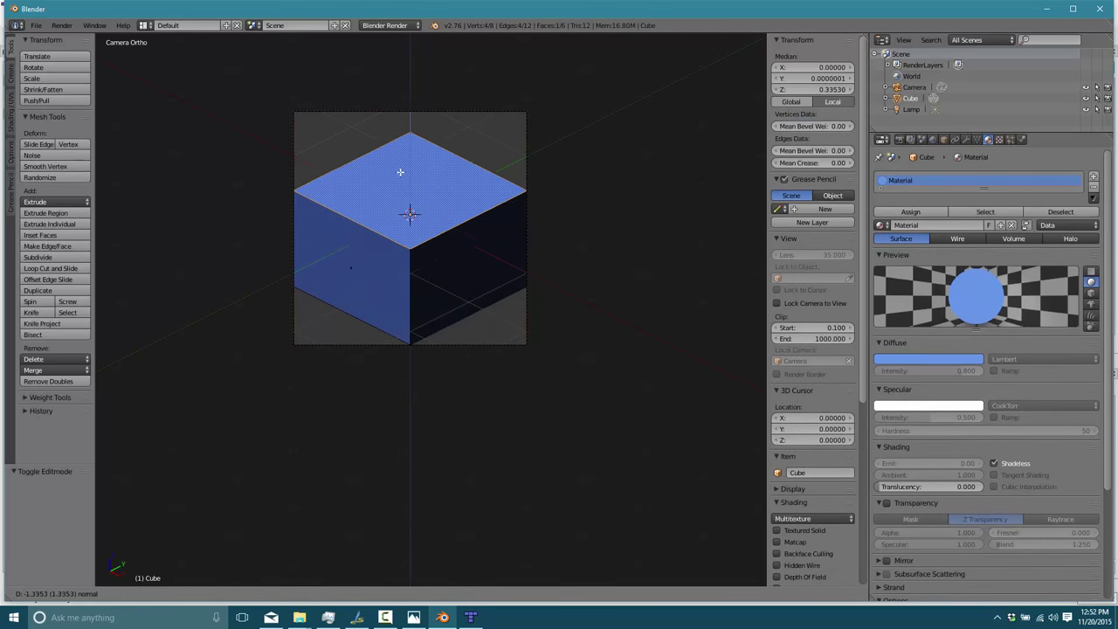
pyautogui.click(400, 157)
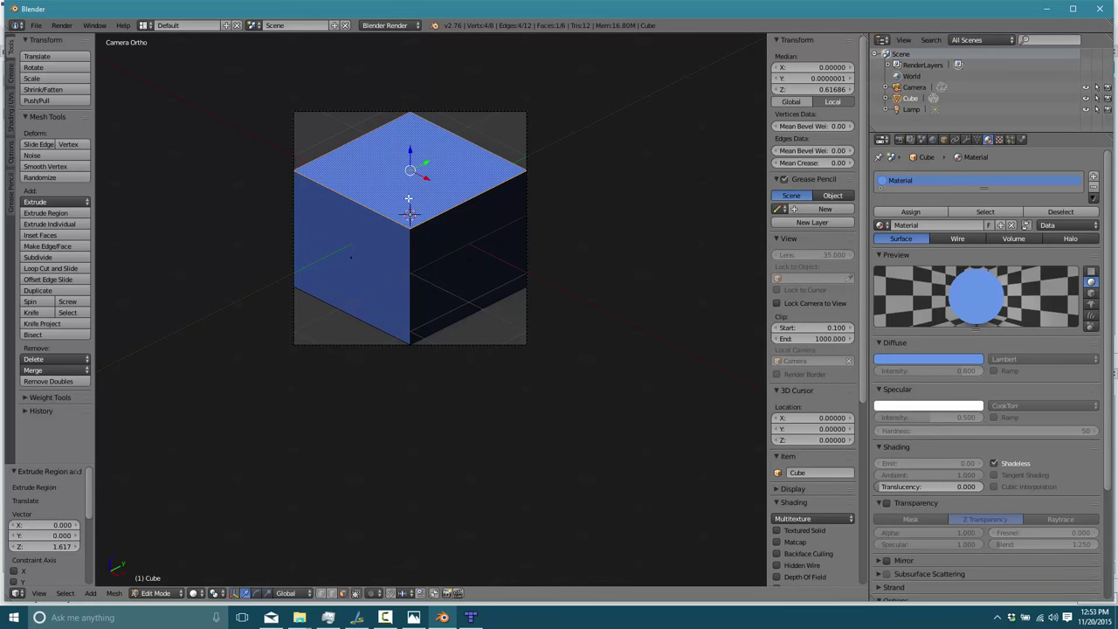
pyautogui.click(62, 26)
# - Render the blue box and save the image to the Desktop as demotile2.png, then return to Tiled
pyautogui.click(75, 38)
pyautogui.click(66, 595)
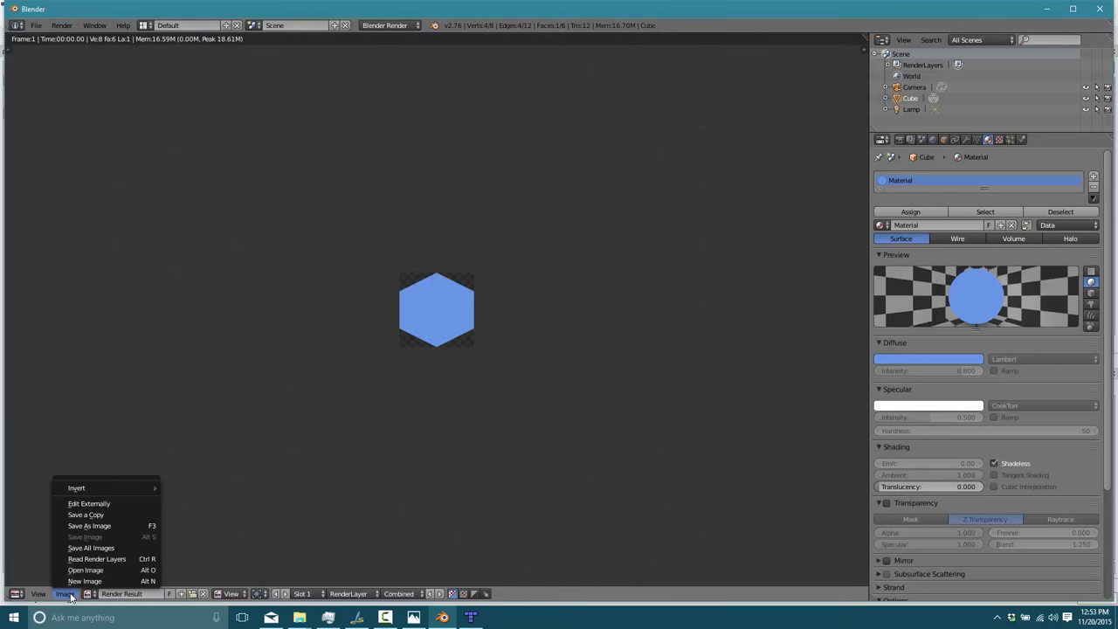
pyautogui.click(98, 526)
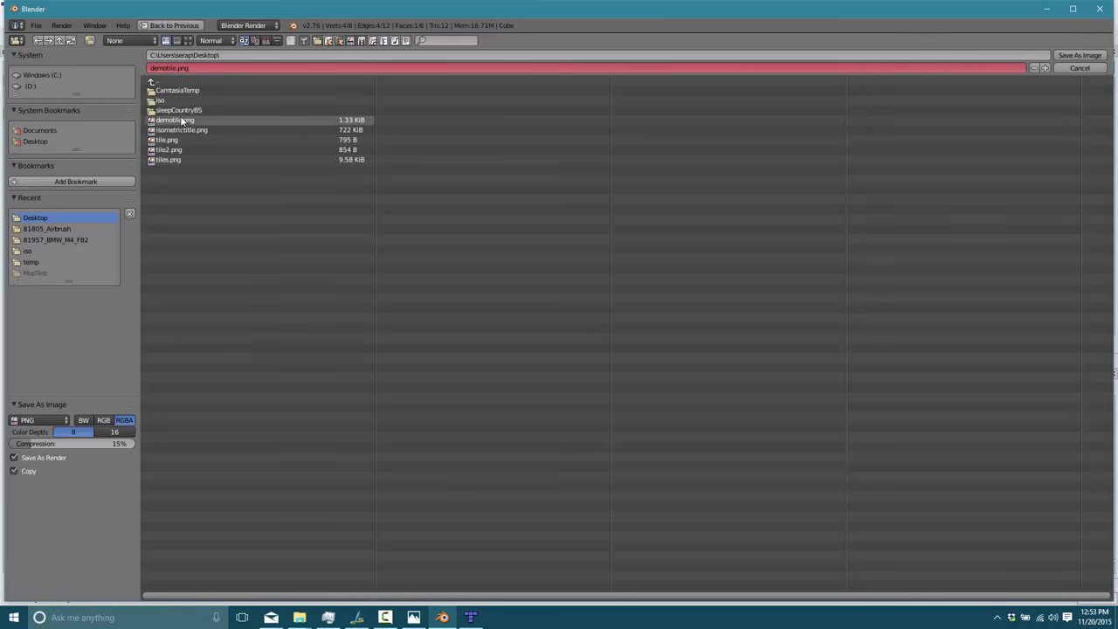
pyautogui.click(176, 117)
pyautogui.click(173, 69)
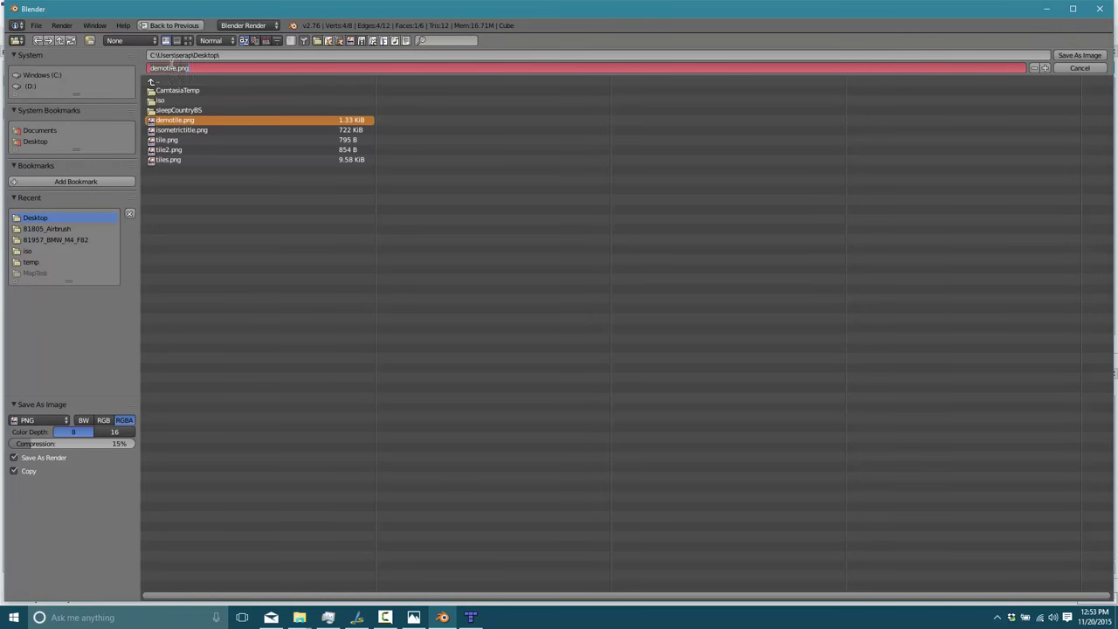
pyautogui.write('2')
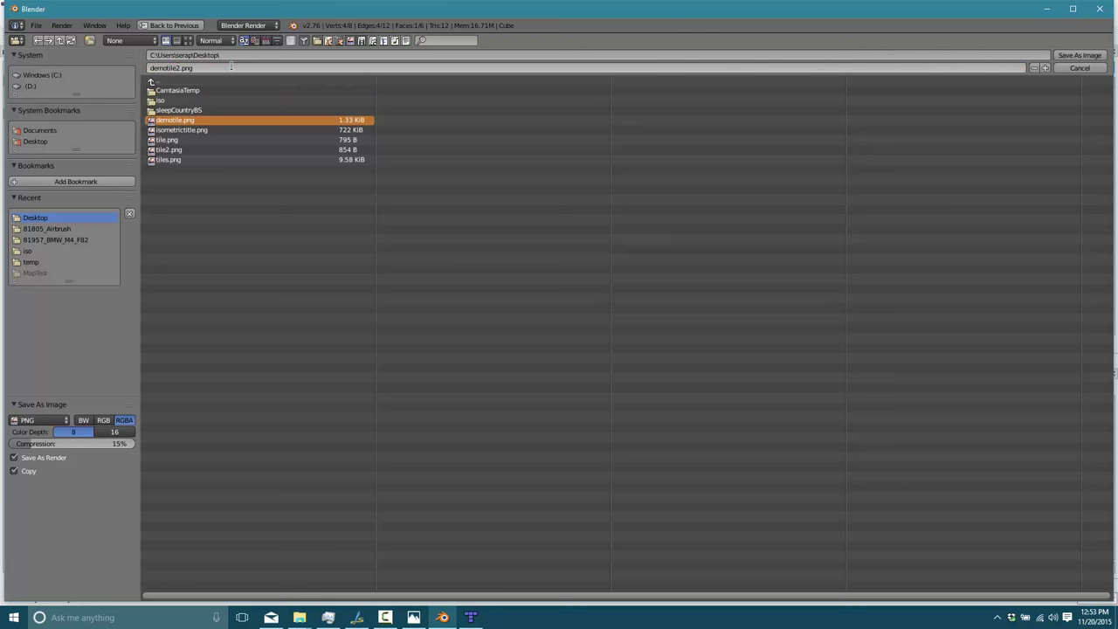
pyautogui.press('Return')
pyautogui.click(1079, 55)
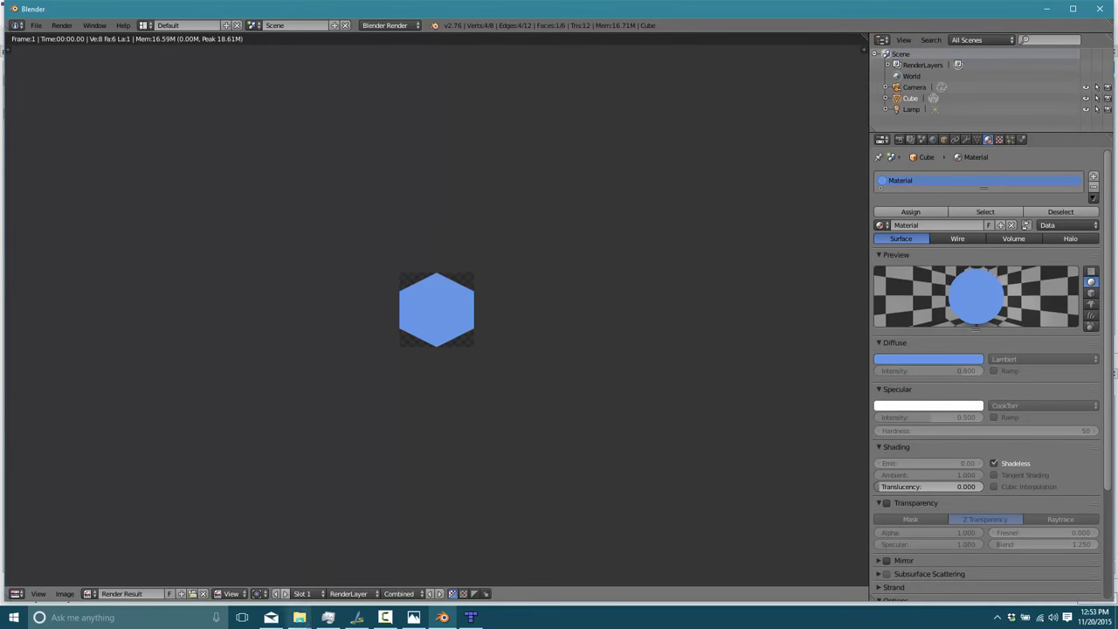
pyautogui.click(470, 618)
# - Add demotile2.png to the myLonelyTile tileset as a new tile
pyautogui.click(1047, 489)
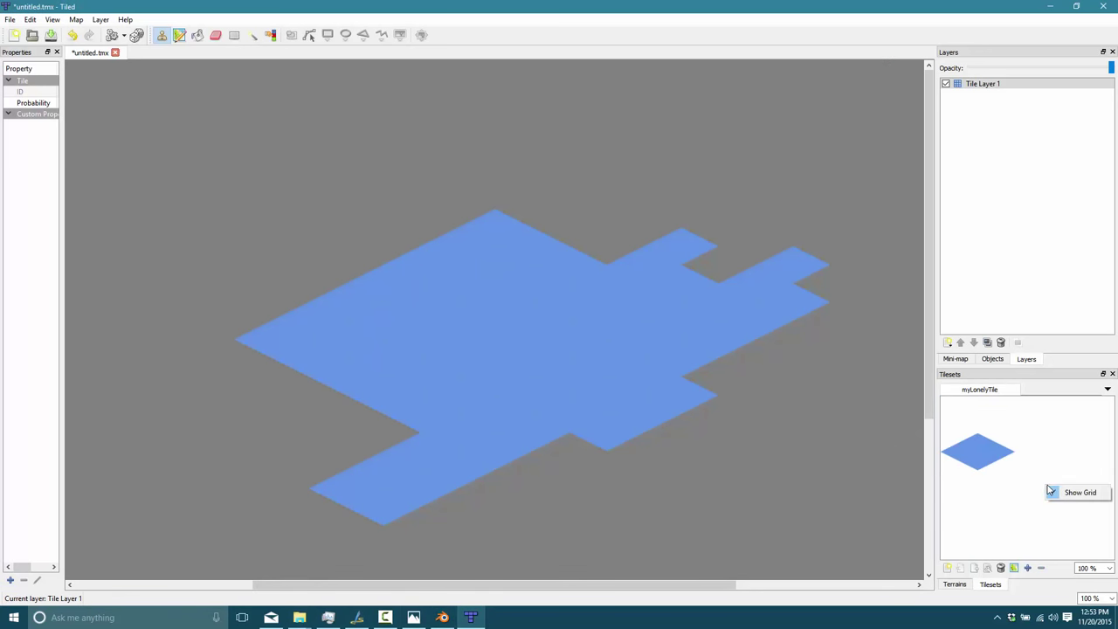
pyautogui.click(1029, 569)
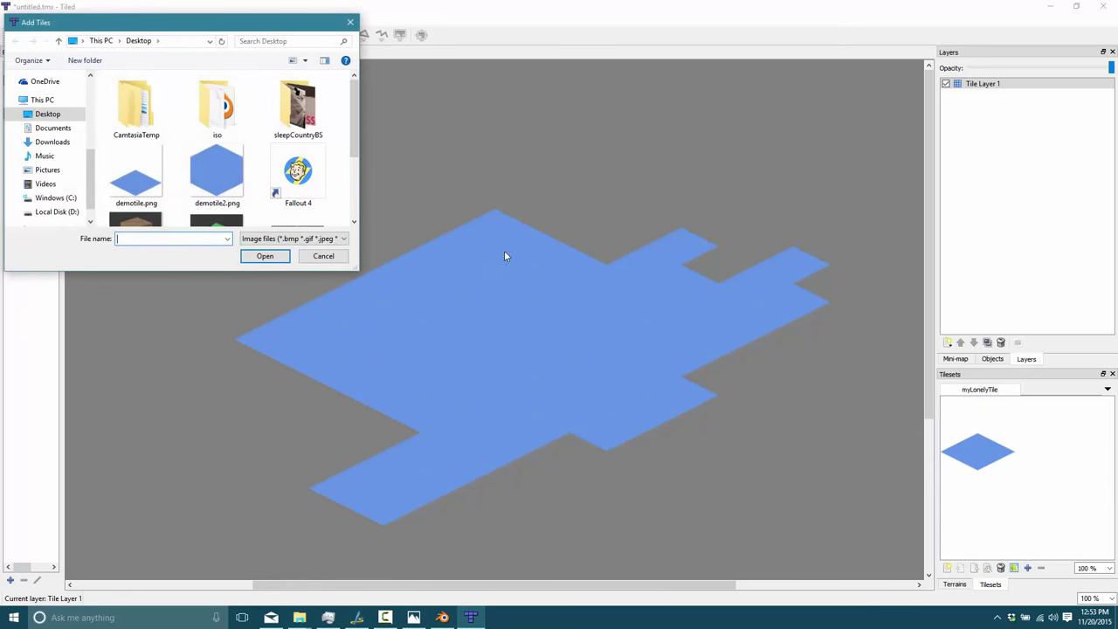
pyautogui.doubleClick(218, 170)
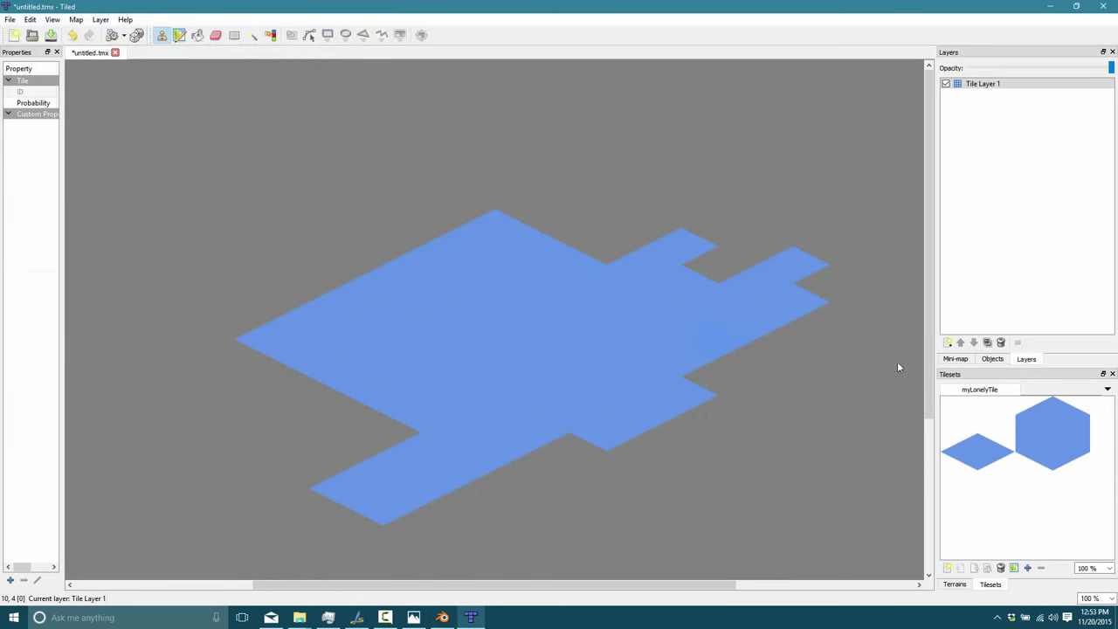
# - Paint the hexagon cube tile along the upper-left and lower-left edges and a lower-right strip
pyautogui.click(1061, 425)
pyautogui.moveTo(476, 222)
pyautogui.mouseDown()
pyautogui.moveTo(344, 272)
pyautogui.moveTo(254, 320)
pyautogui.moveTo(241, 346)
pyautogui.mouseUp()
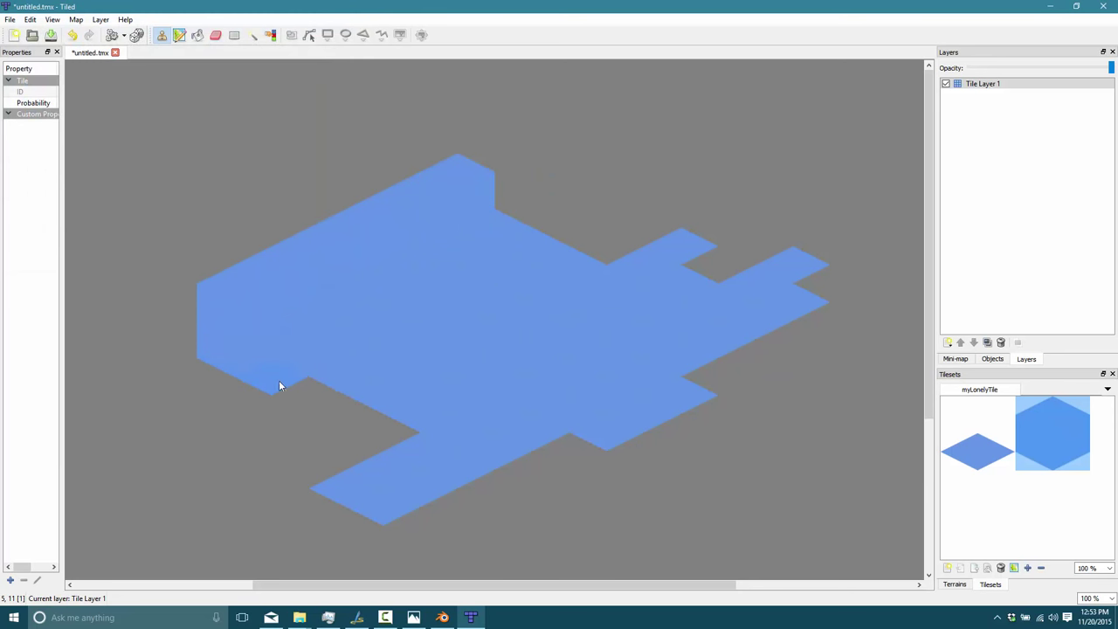
pyautogui.moveTo(287, 387)
pyautogui.mouseDown()
pyautogui.moveTo(375, 434)
pyautogui.moveTo(303, 485)
pyautogui.moveTo(343, 521)
pyautogui.mouseUp()
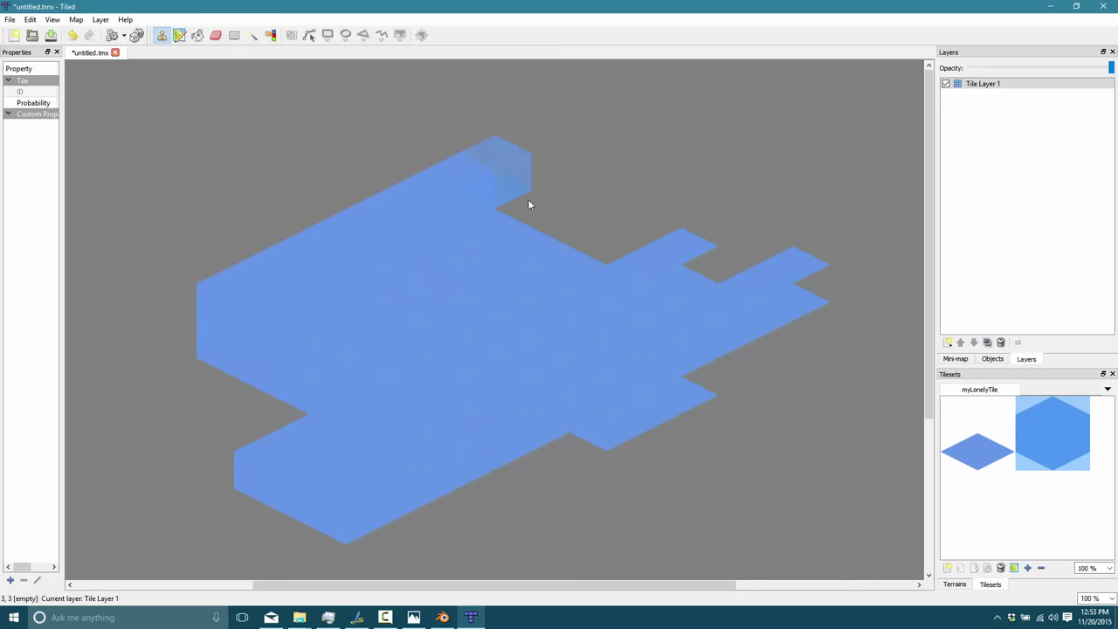
pyautogui.moveTo(810, 512)
pyautogui.mouseDown()
pyautogui.moveTo(803, 467)
pyautogui.moveTo(696, 539)
pyautogui.mouseUp()
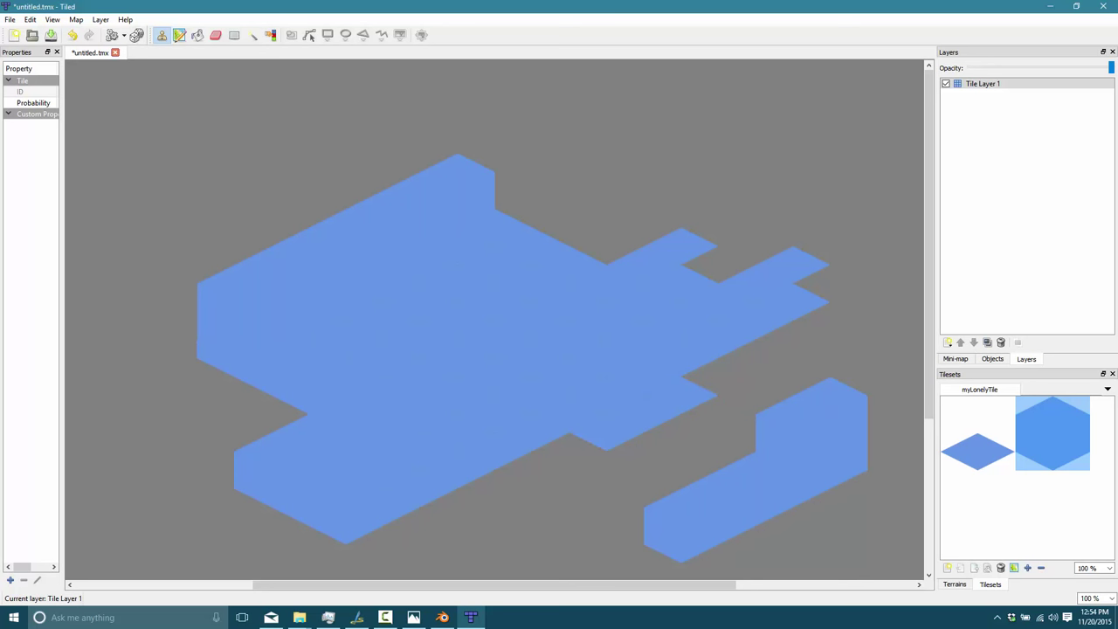
pyautogui.hotkey('alt', 'Tab')
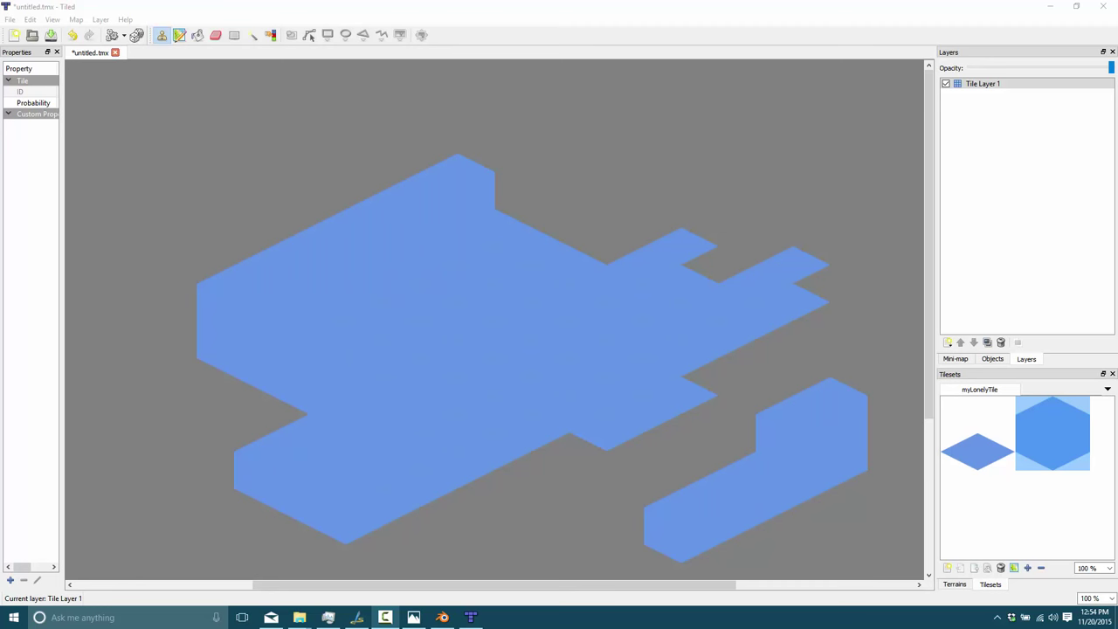
# - Turn the render area back into a 3D View, return the box to Object Mode, and view from front
pyautogui.click(442, 618)
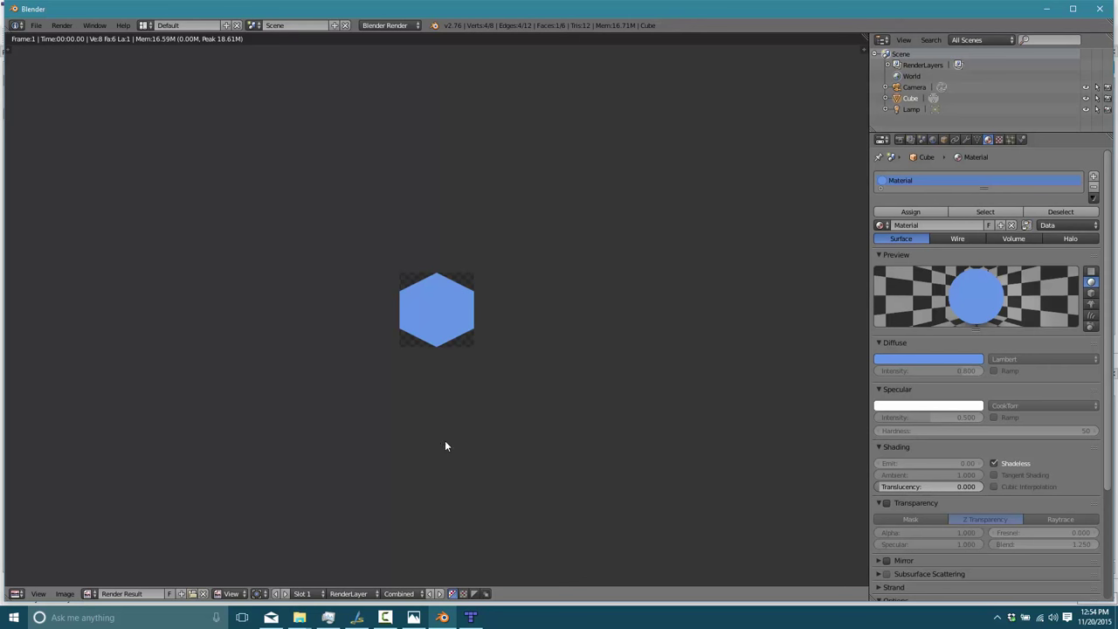
pyautogui.click(14, 593)
pyautogui.click(55, 582)
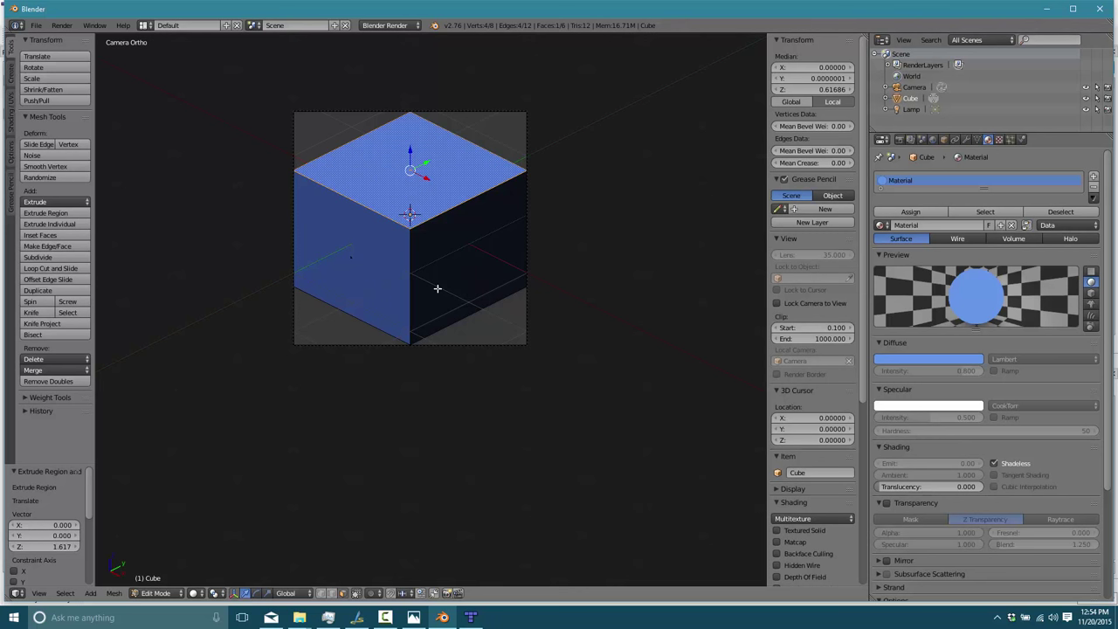
pyautogui.press('Tab')
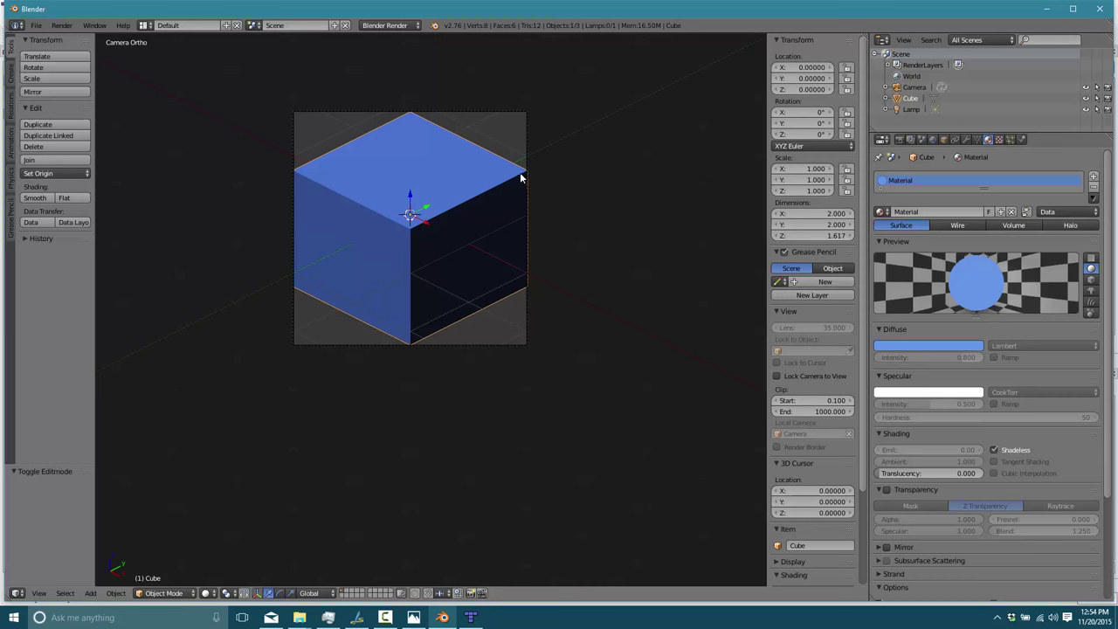
pyautogui.scroll(-1, 444, 320)
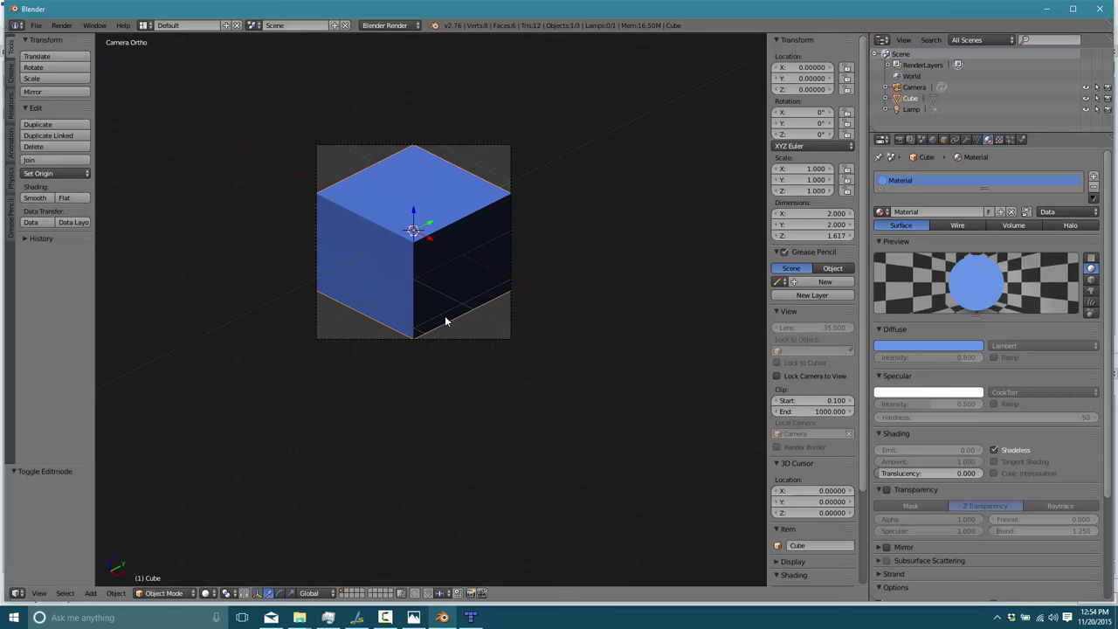
pyautogui.press('KP_1')
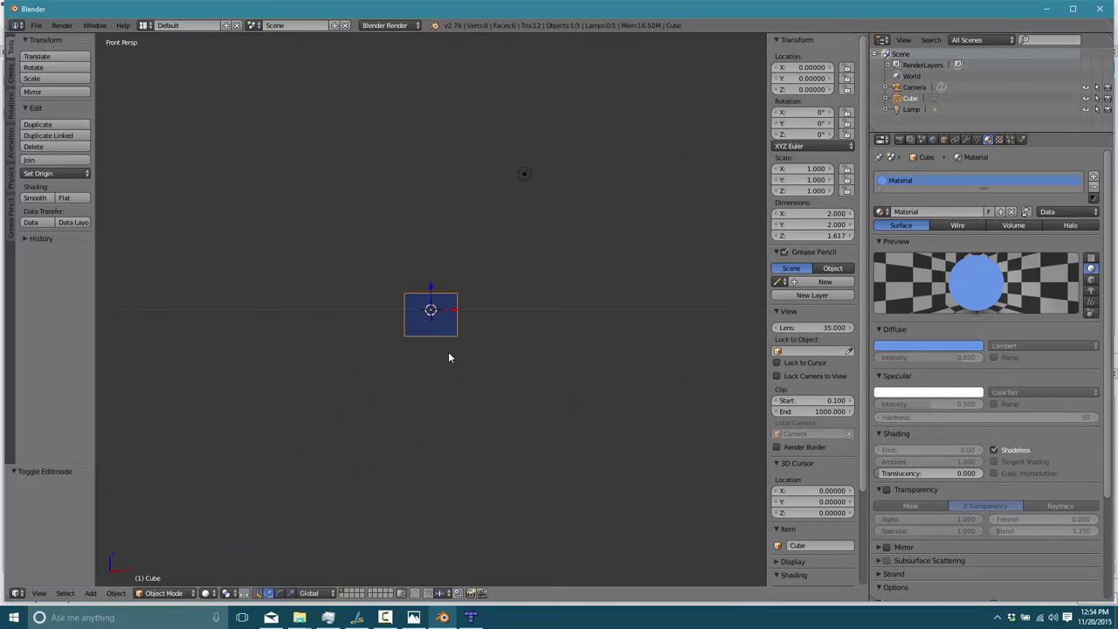
# - Duplicate the blue box to the left of the original and rename the copy ReferenceCube
pyautogui.hotkey('shift', 'd')
pyautogui.click(316, 351)
pyautogui.moveTo(317, 351)
pyautogui.mouseDown(button='middle')
pyautogui.moveTo(404, 419)
pyautogui.moveTo(314, 344)
pyautogui.mouseUp(button='middle')
pyautogui.doubleClick(917, 109)
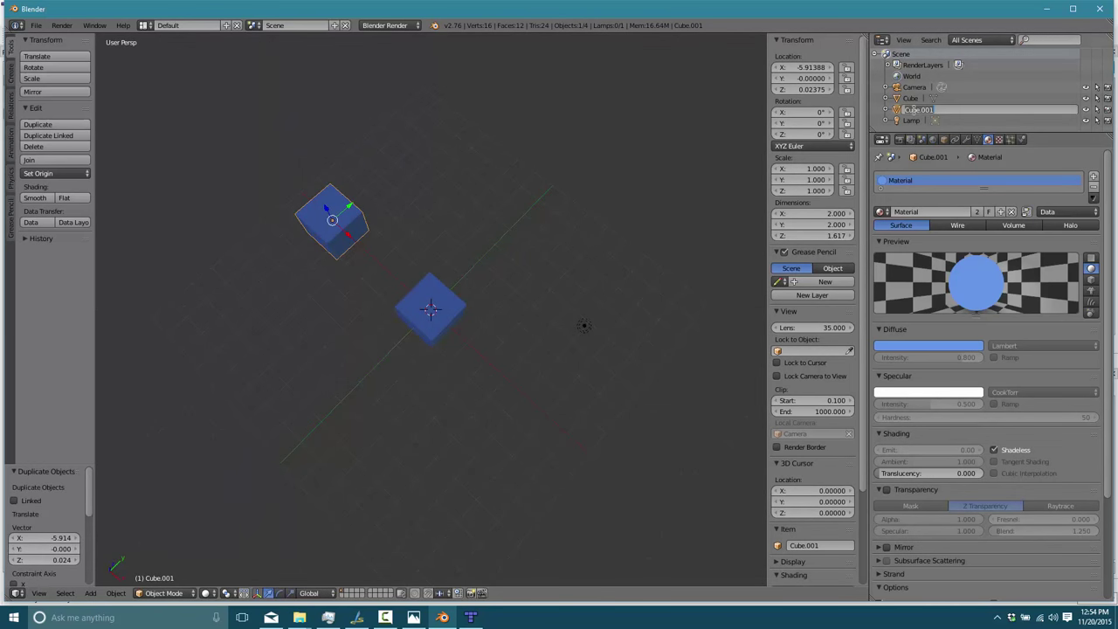
pyautogui.write('ReferenceCube')
pyautogui.press('Return')
pyautogui.moveTo(377, 168); pyautogui.dragTo(512, 169, button='middle')
pyautogui.moveTo(399, 364); pyautogui.dragTo(367, 356, button='middle')
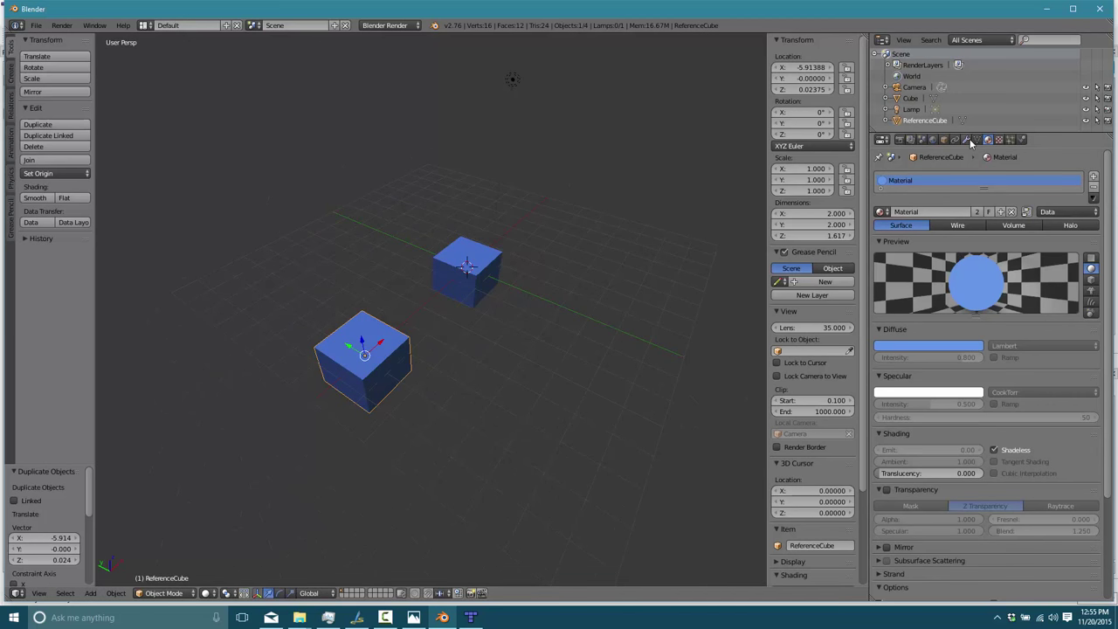
# - Add a Wireframe modifier to ReferenceCube with slightly thicker edges and apply it
pyautogui.click(967, 140)
pyautogui.click(953, 177)
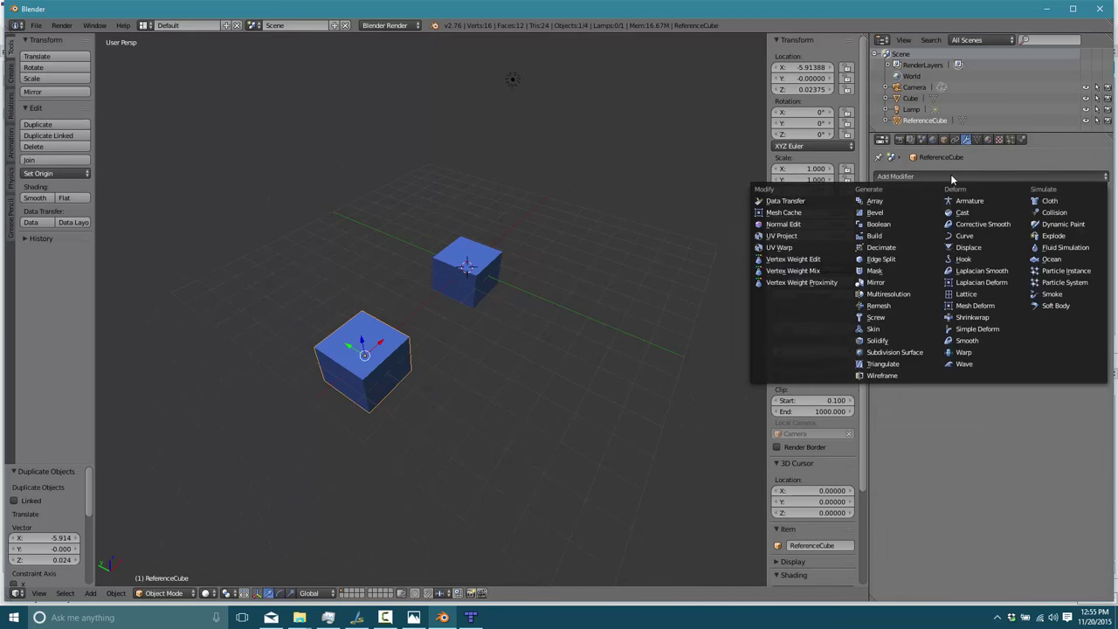
pyautogui.click(893, 376)
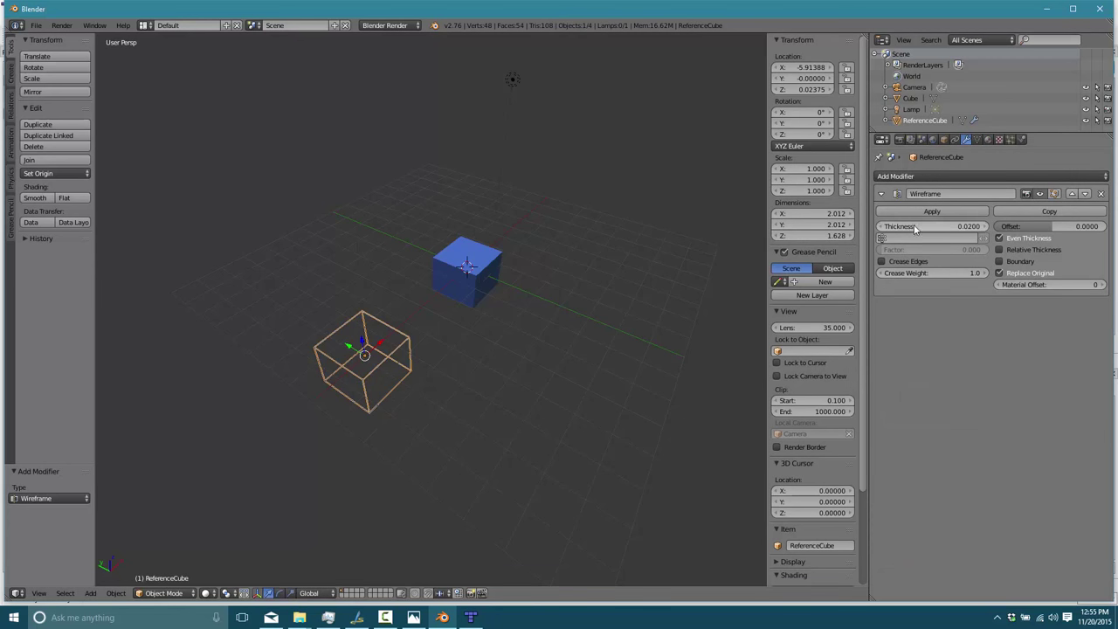
pyautogui.moveTo(915, 228); pyautogui.dragTo(961, 228)
pyautogui.click(933, 211)
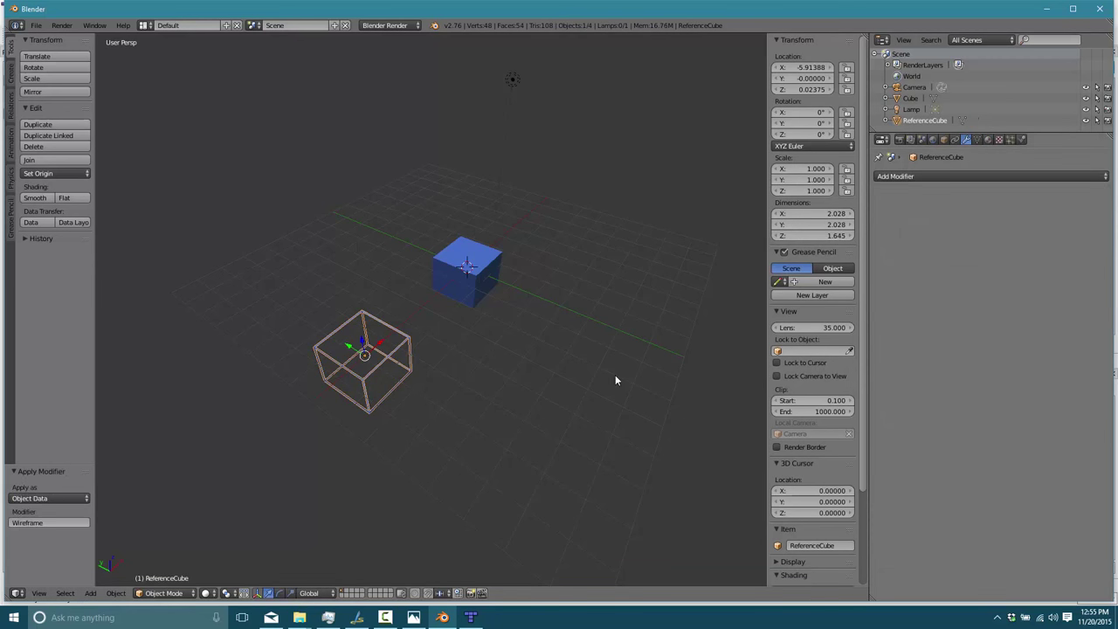
pyautogui.moveTo(439, 446); pyautogui.dragTo(314, 349, button='middle')
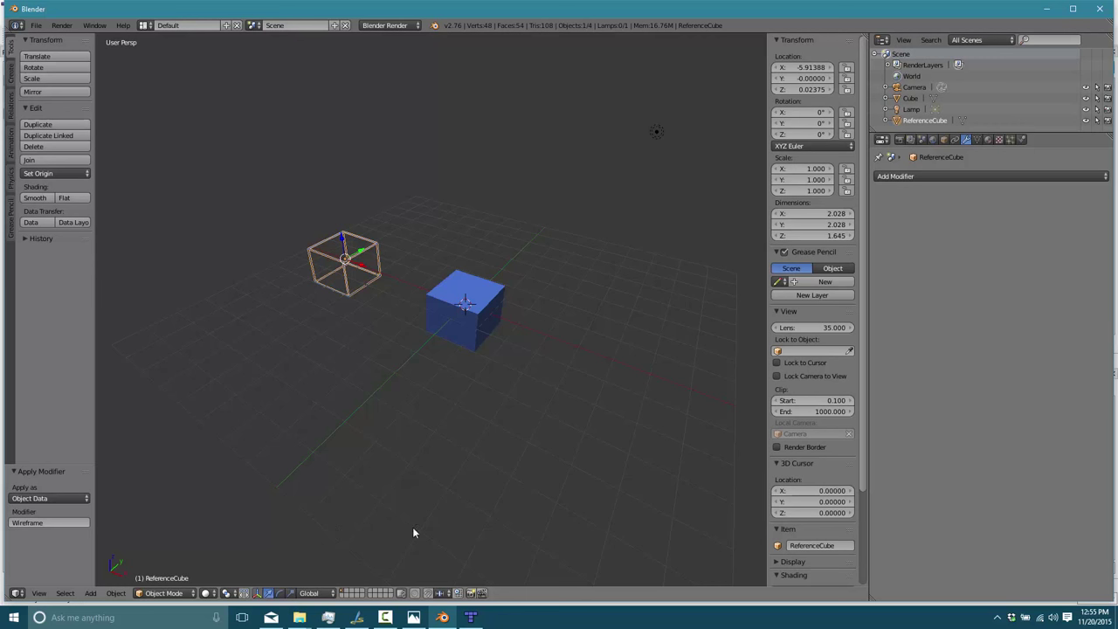
# - Lock ReferenceCube against selection in the Outliner, then right-click the solid blue cube
pyautogui.click(1097, 121)
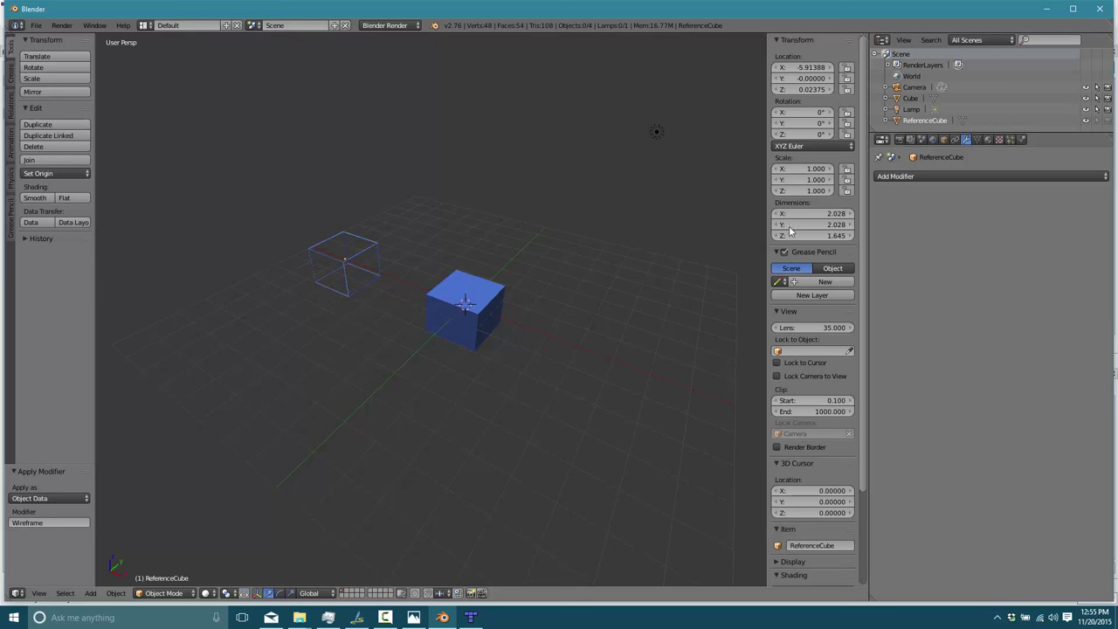
pyautogui.rightClick(476, 302)
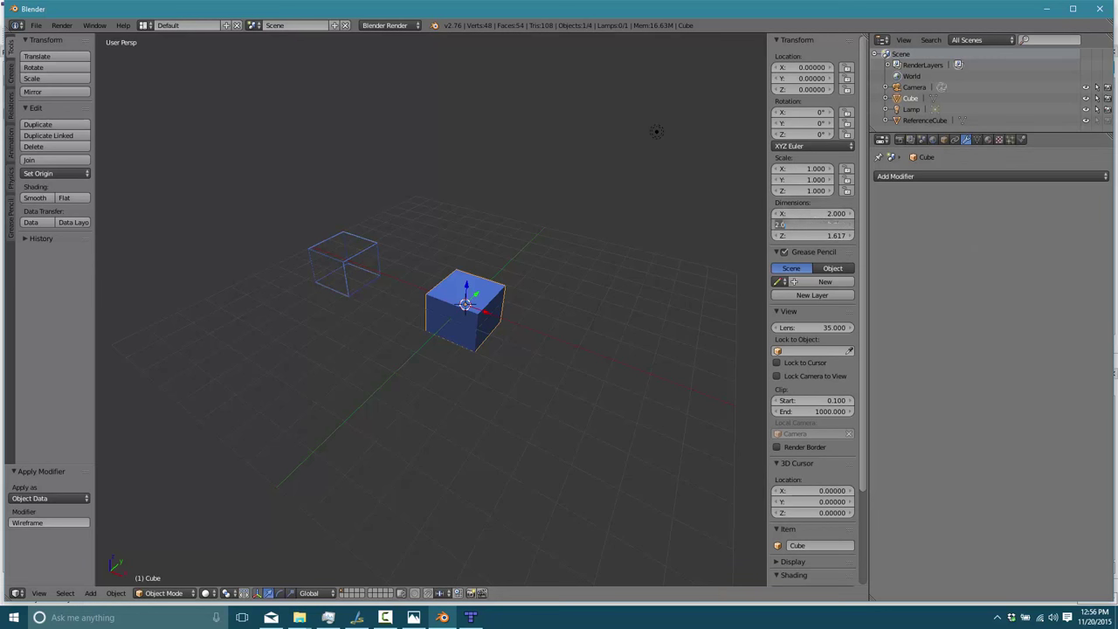
pyautogui.click(827, 213)
pyautogui.write('4')
pyautogui.press('Return')
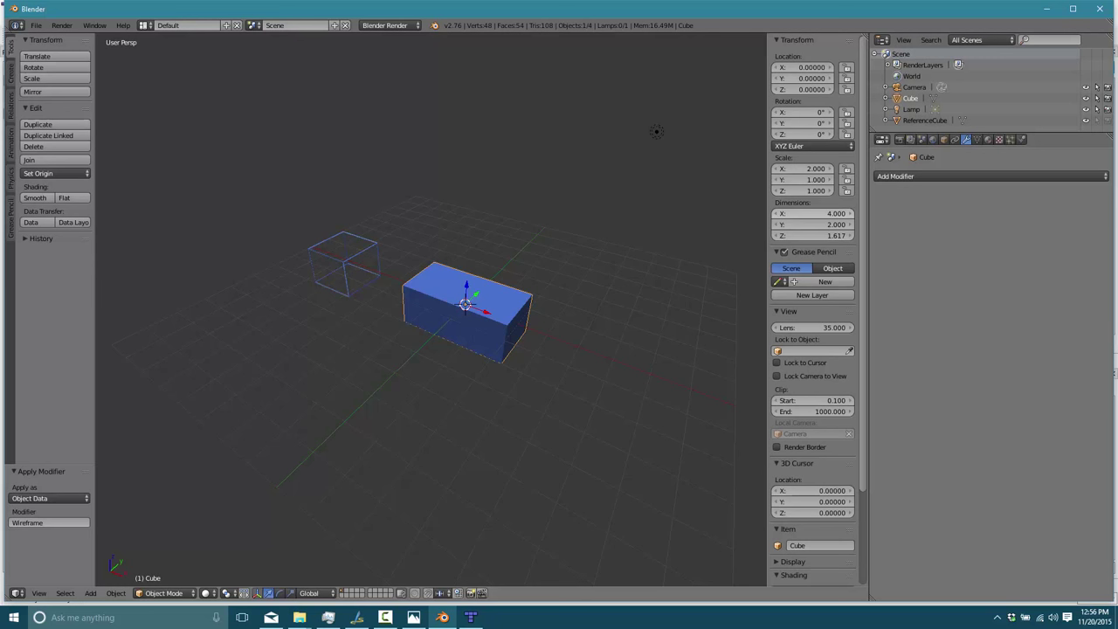
pyautogui.hotkey('ctrl', 'z')
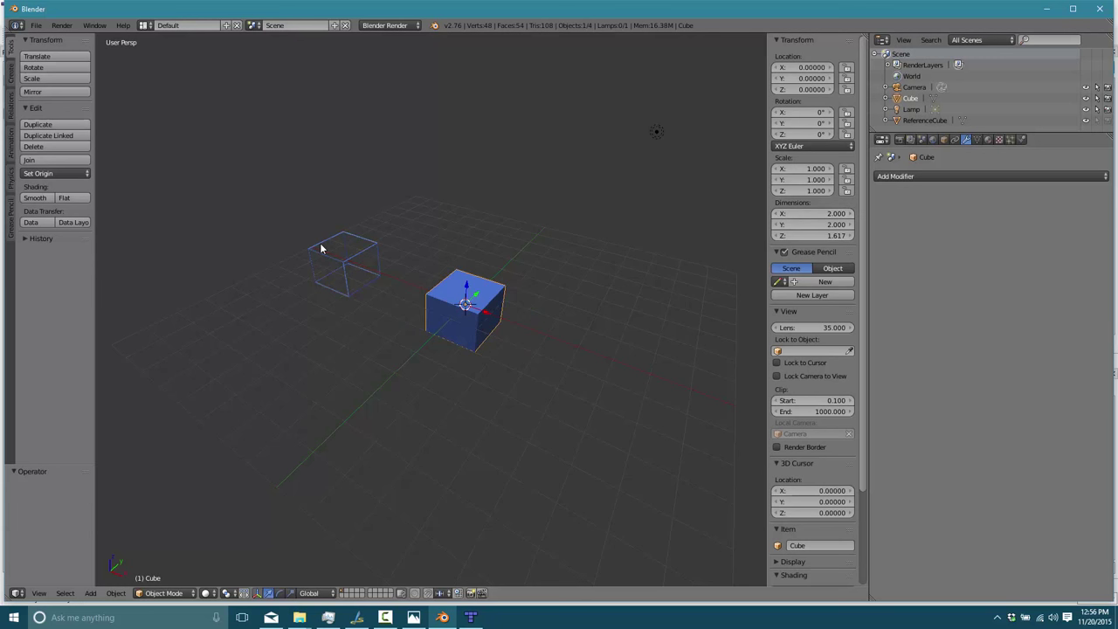
pyautogui.click(914, 121)
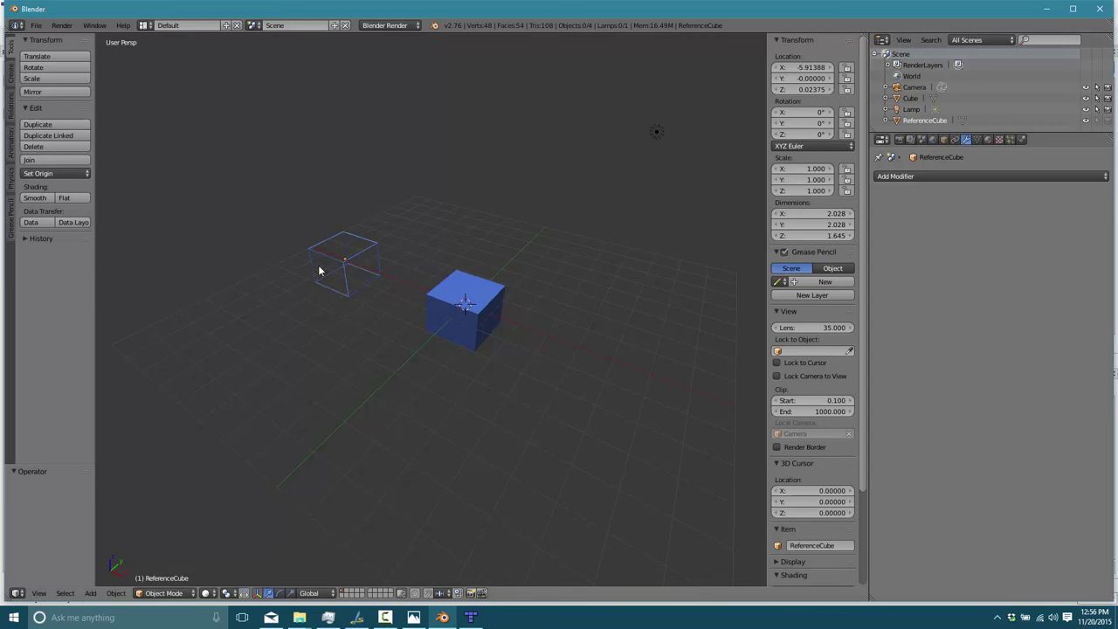
pyautogui.press('x')
pyautogui.press('Escape')
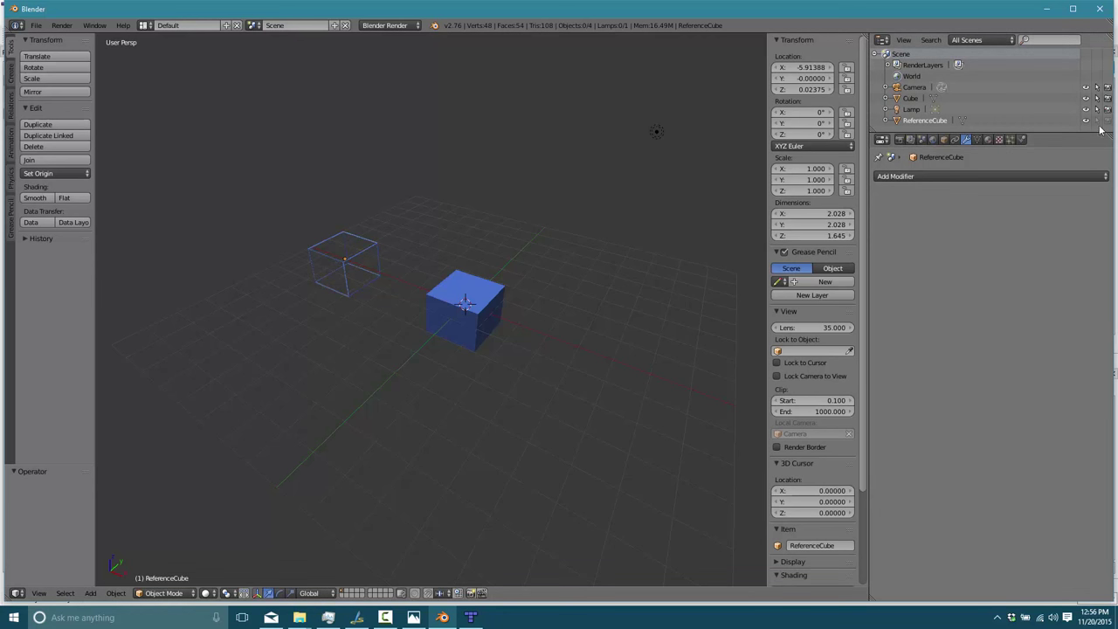
# - Delete the ReferenceCube wireframe, leaving only the blue cube
pyautogui.rightClick(325, 262)
pyautogui.press('x')
pyautogui.click(327, 262)
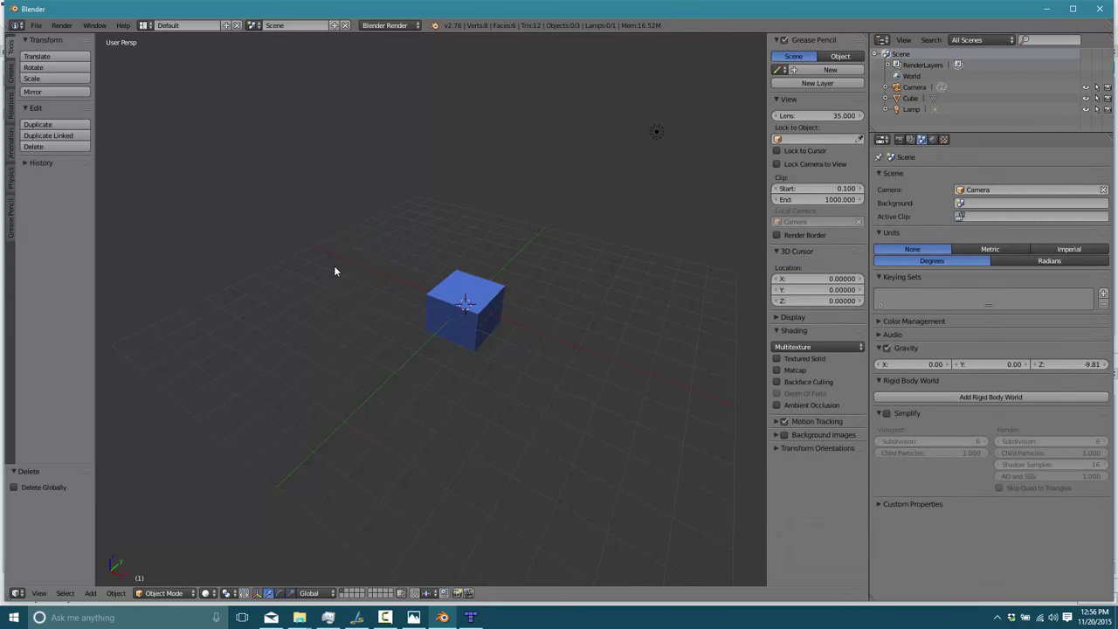
pyautogui.moveTo(557, 340); pyautogui.dragTo(505, 354, button='middle')
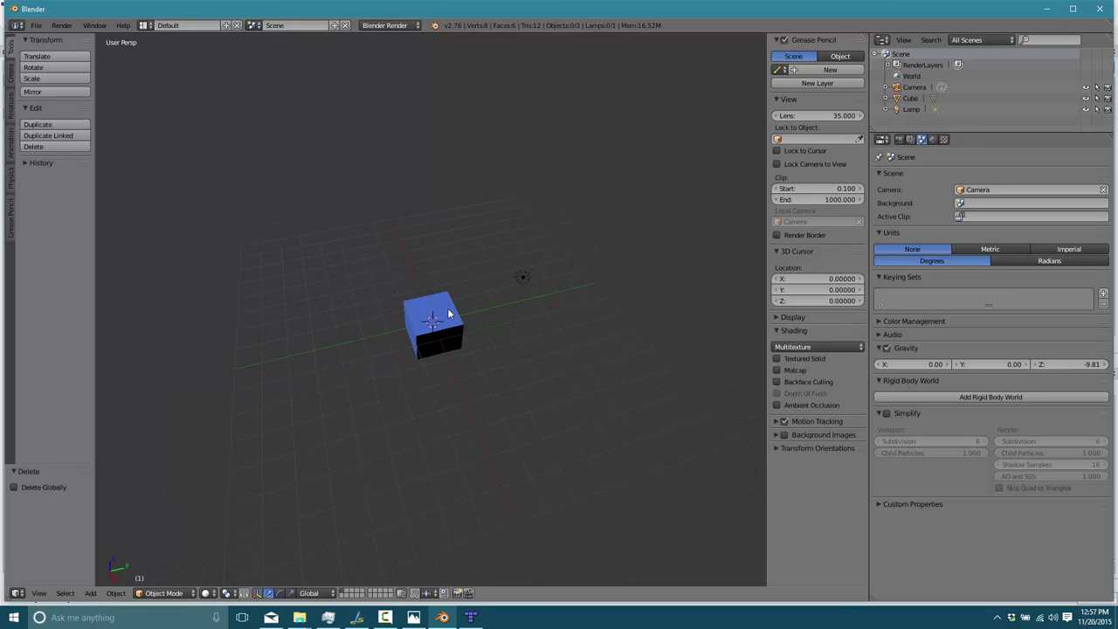
pyautogui.scroll(2, 448, 307)
pyautogui.scroll(2, 447, 307)
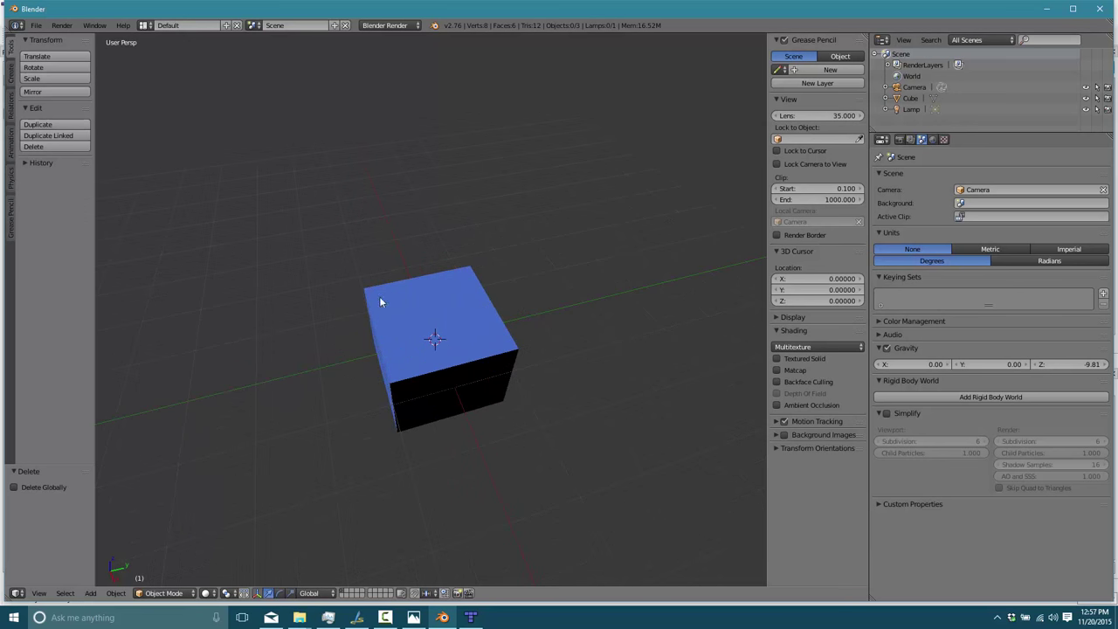
# - In Edit Mode on the blue cube, add two slid loop cuts across the top face
pyautogui.rightClick(404, 338)
pyautogui.press('Tab')
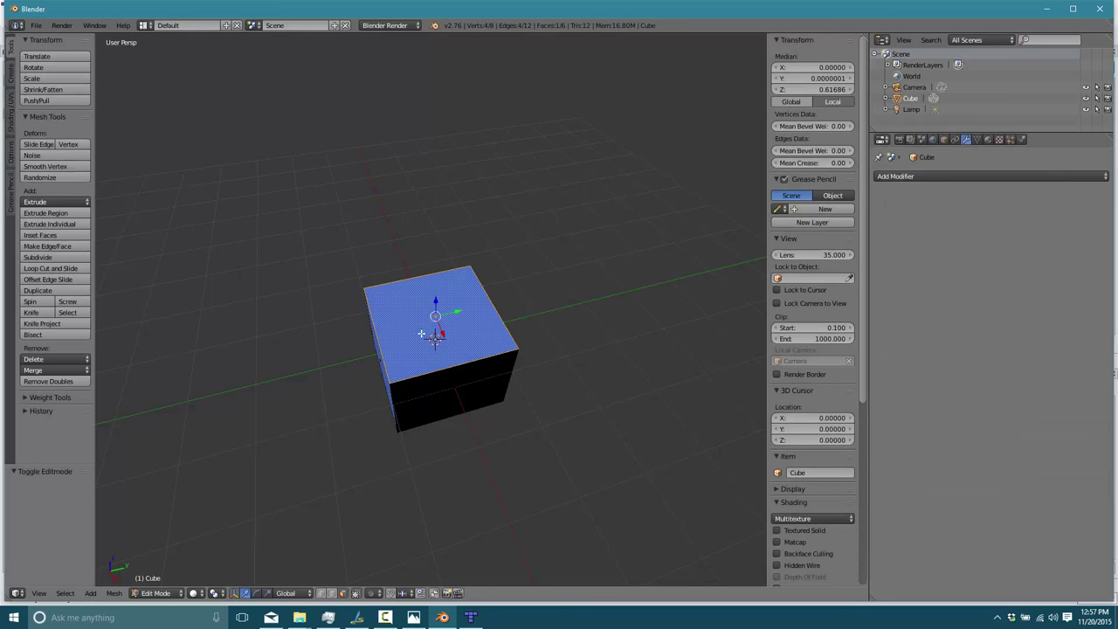
pyautogui.hotkey('ctrl', 'r')
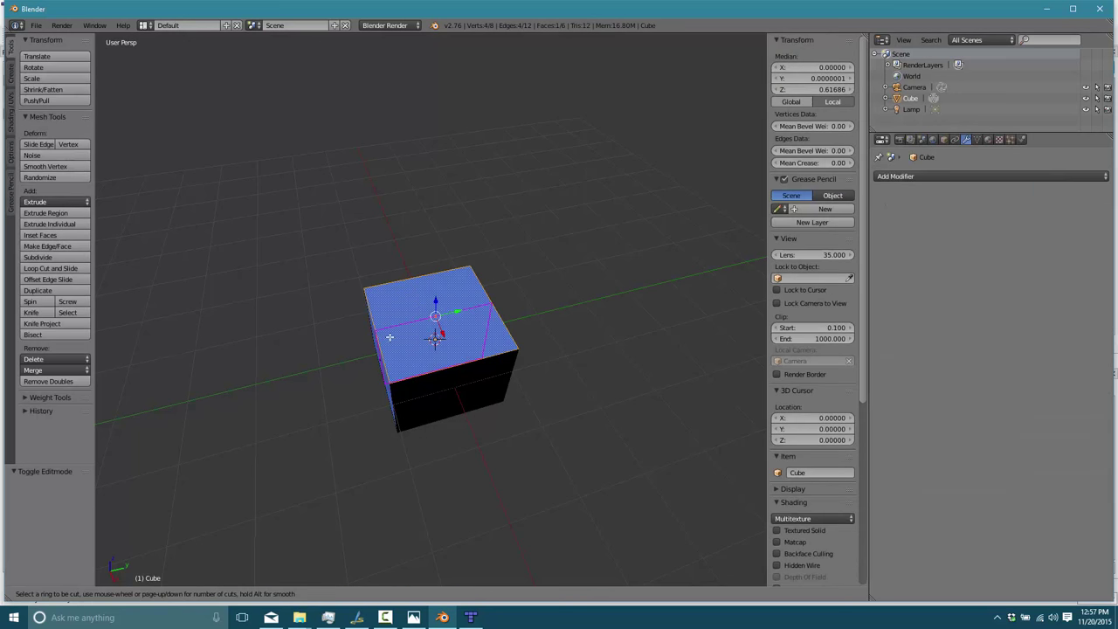
pyautogui.click(490, 348)
pyautogui.click(454, 368)
pyautogui.hotkey('ctrl', 'r')
pyautogui.click(457, 367)
pyautogui.click(408, 325)
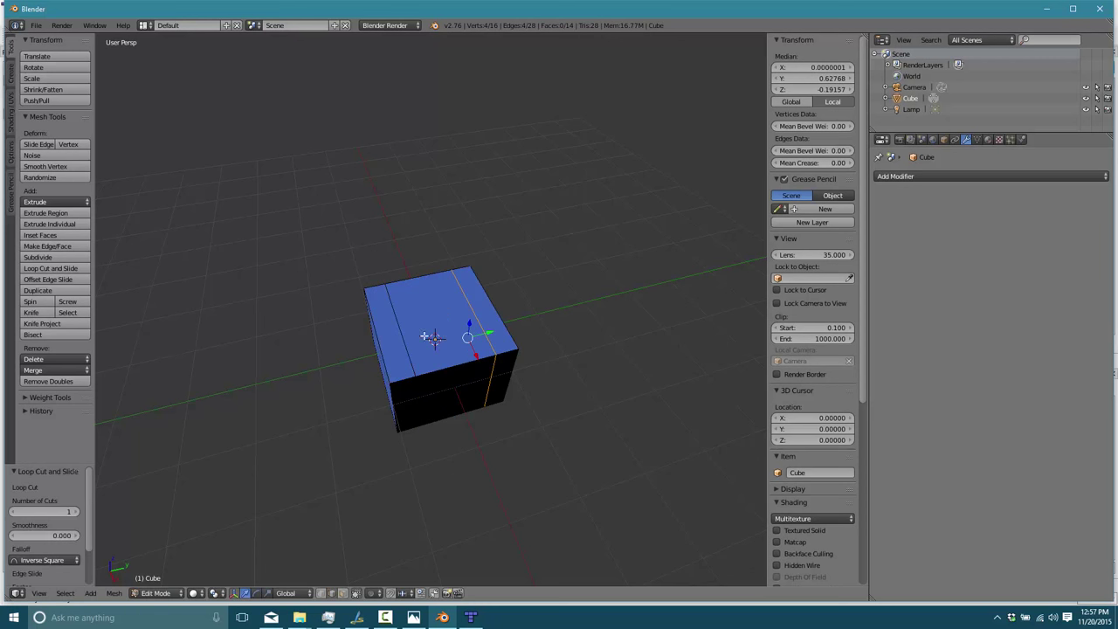
# - Add two more loop cuts toward the back and front edges, then return to Object Mode
pyautogui.hotkey('ctrl', 'r')
pyautogui.click(408, 326)
pyautogui.click(400, 293)
pyautogui.hotkey('ctrl', 'r')
pyautogui.click(442, 343)
pyautogui.click(448, 374)
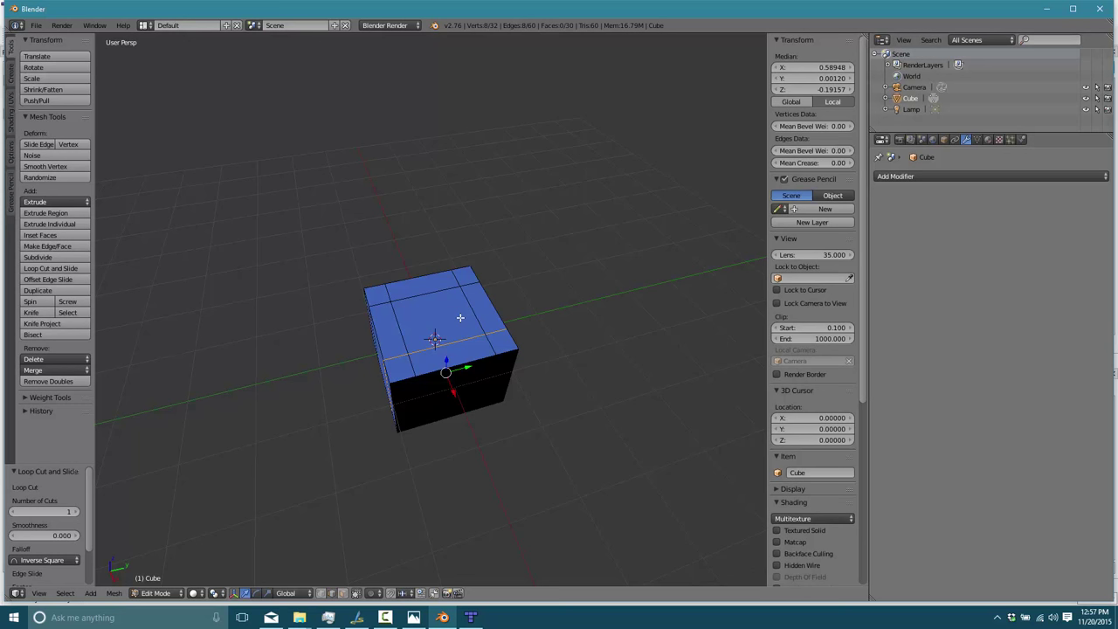
pyautogui.moveTo(488, 300); pyautogui.dragTo(465, 227, button='middle')
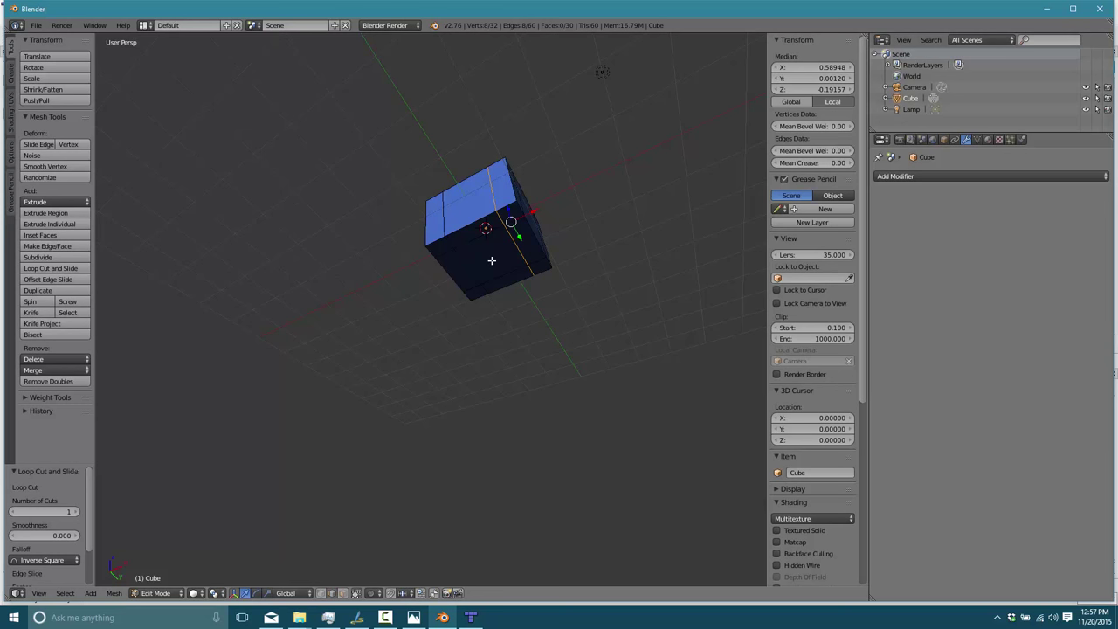
pyautogui.moveTo(491, 284); pyautogui.dragTo(499, 420, button='middle')
pyautogui.press('a')
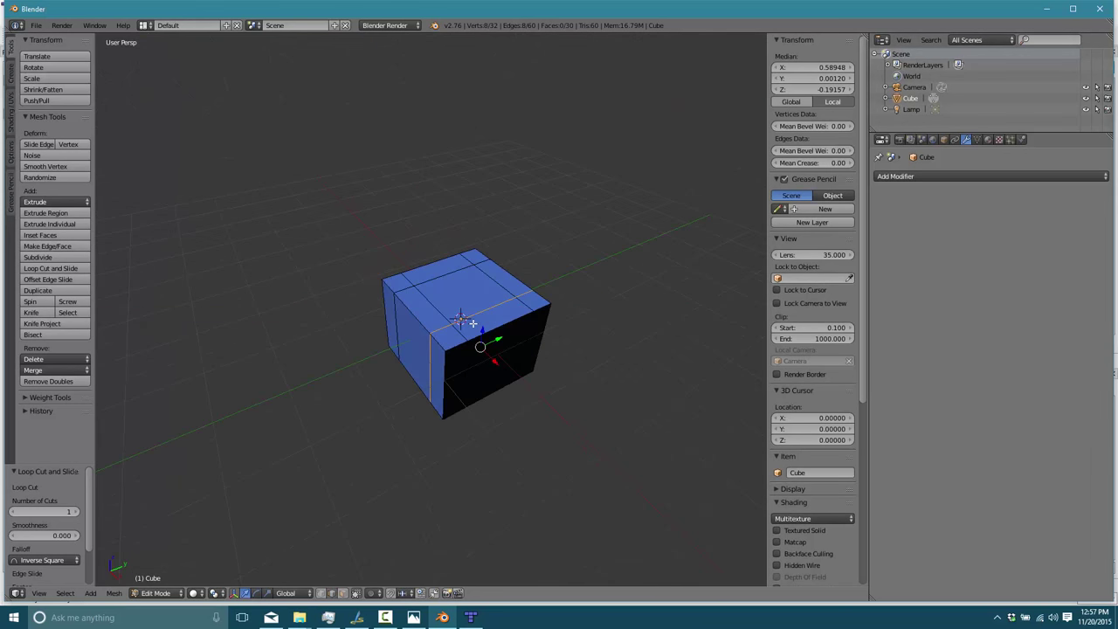
pyautogui.press('Tab')
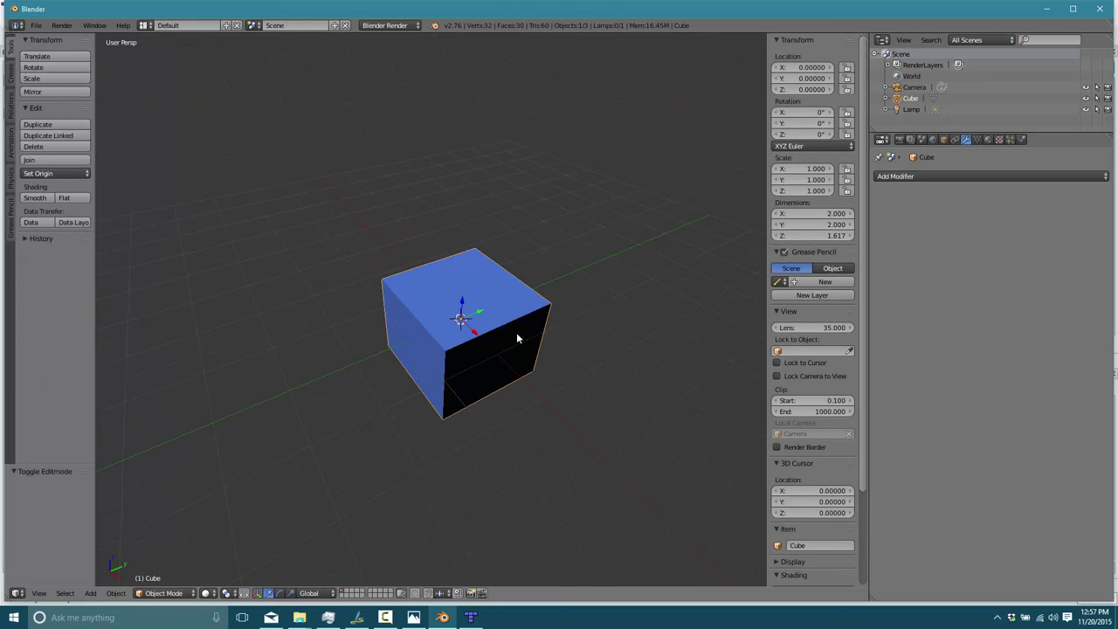
# - Add two Array modifiers to the cube
pyautogui.click(1014, 179)
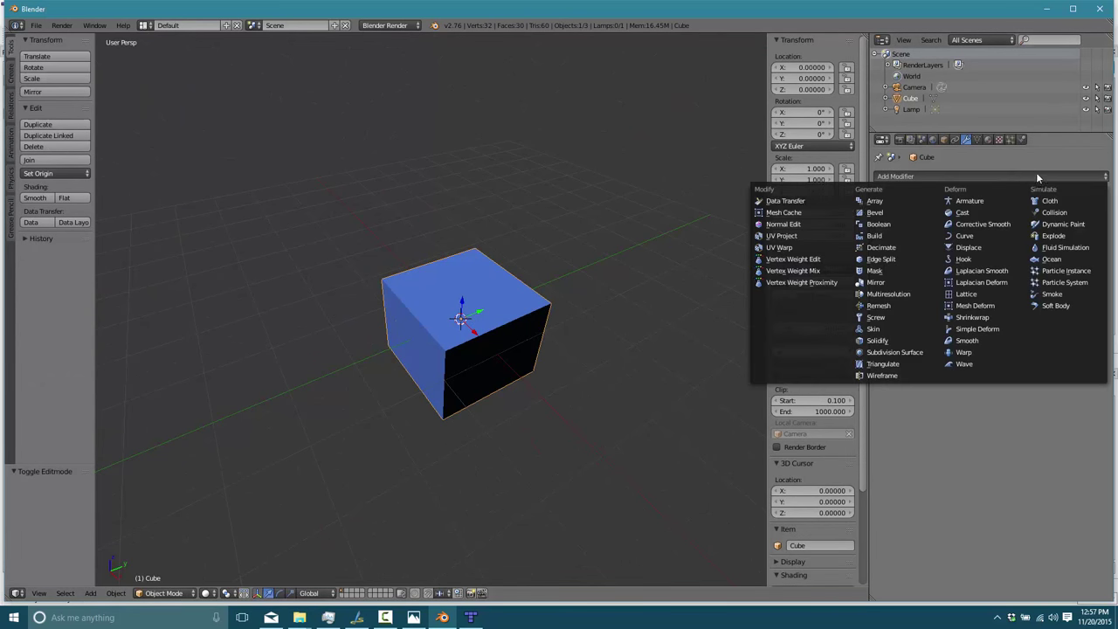
pyautogui.click(880, 213)
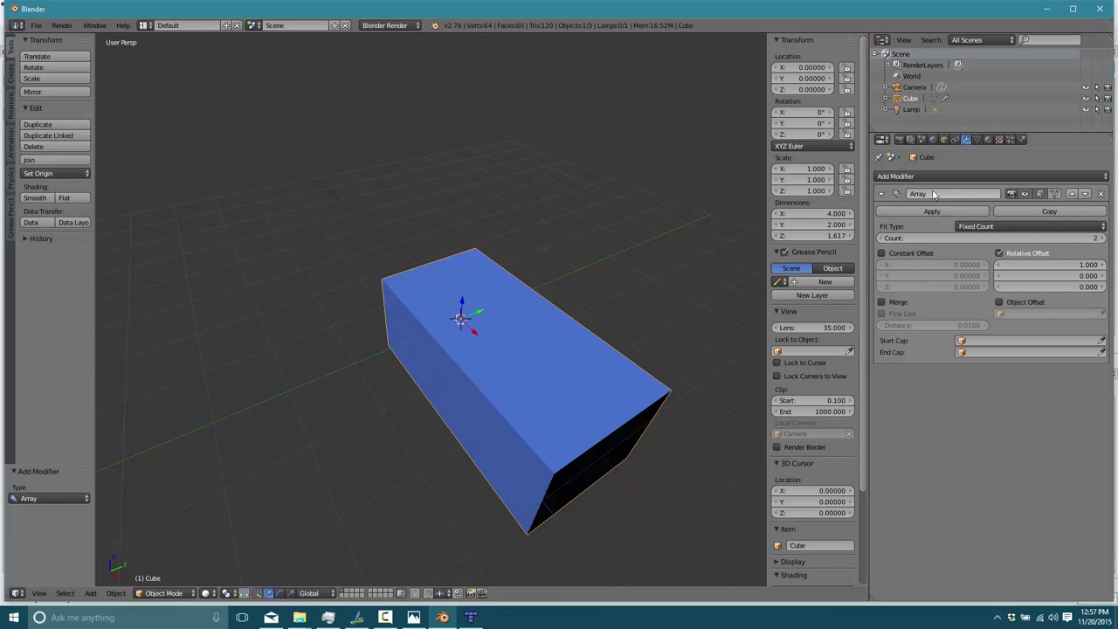
pyautogui.click(956, 176)
pyautogui.click(882, 201)
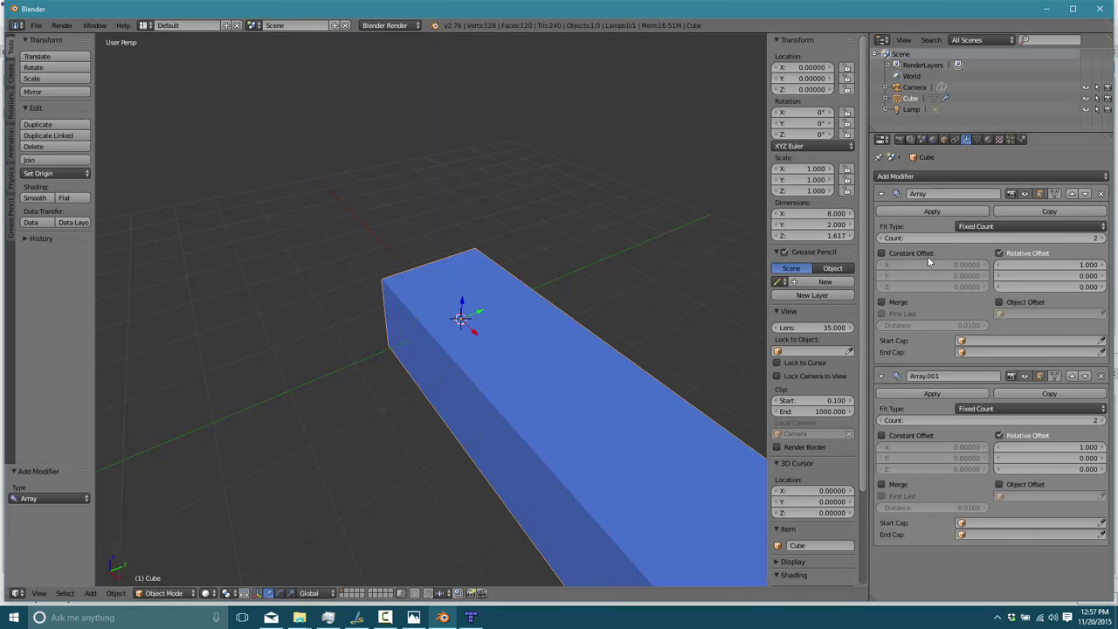
# - Set the second Array's relative offset to X 0, Y 1 so copies run sideways
pyautogui.scroll(-1, 844, 370)
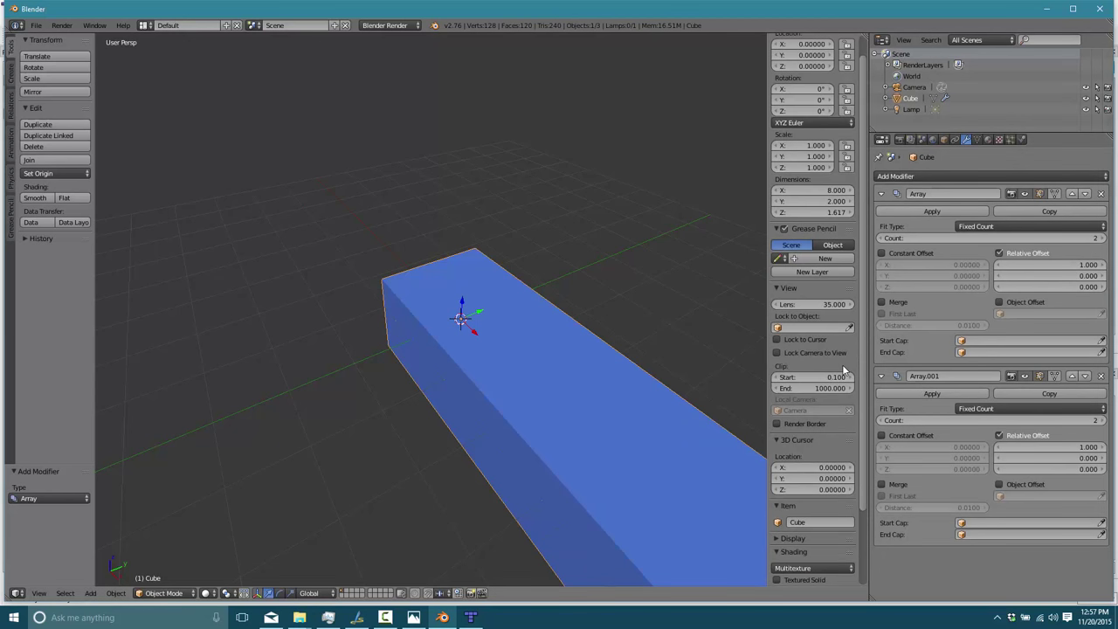
pyautogui.scroll(-4, 419, 425)
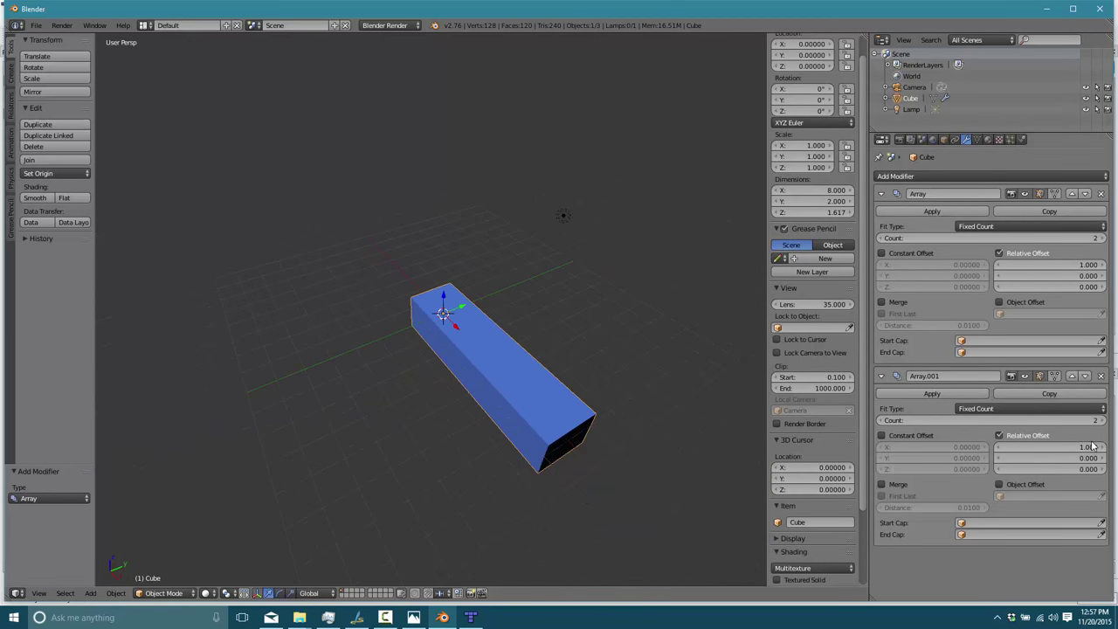
pyautogui.click(1048, 446)
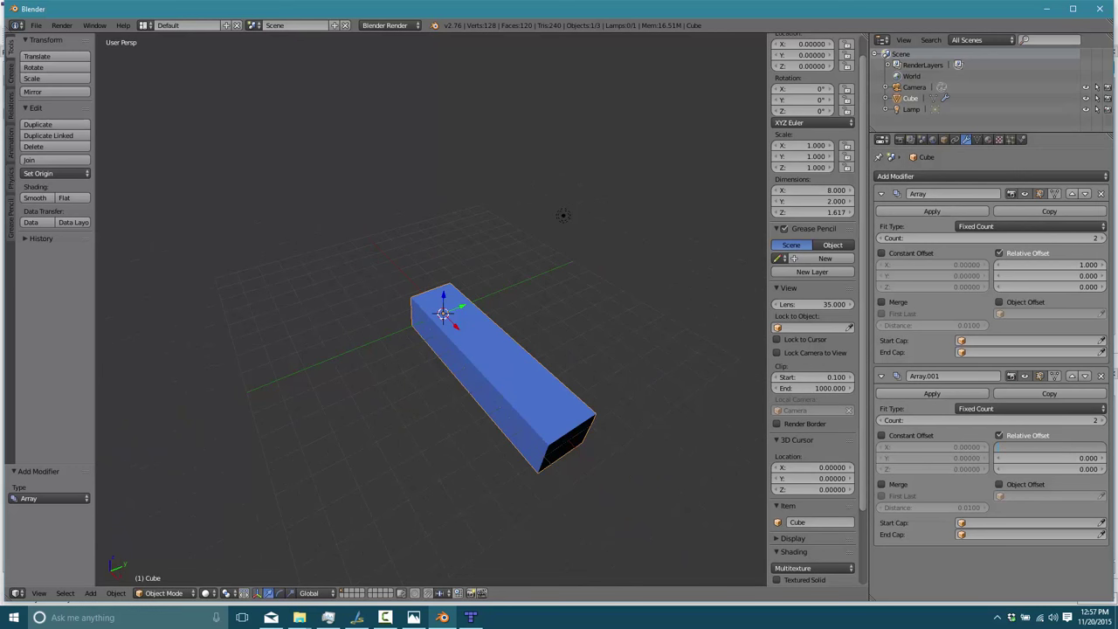
pyautogui.write('0')
pyautogui.press('Tab')
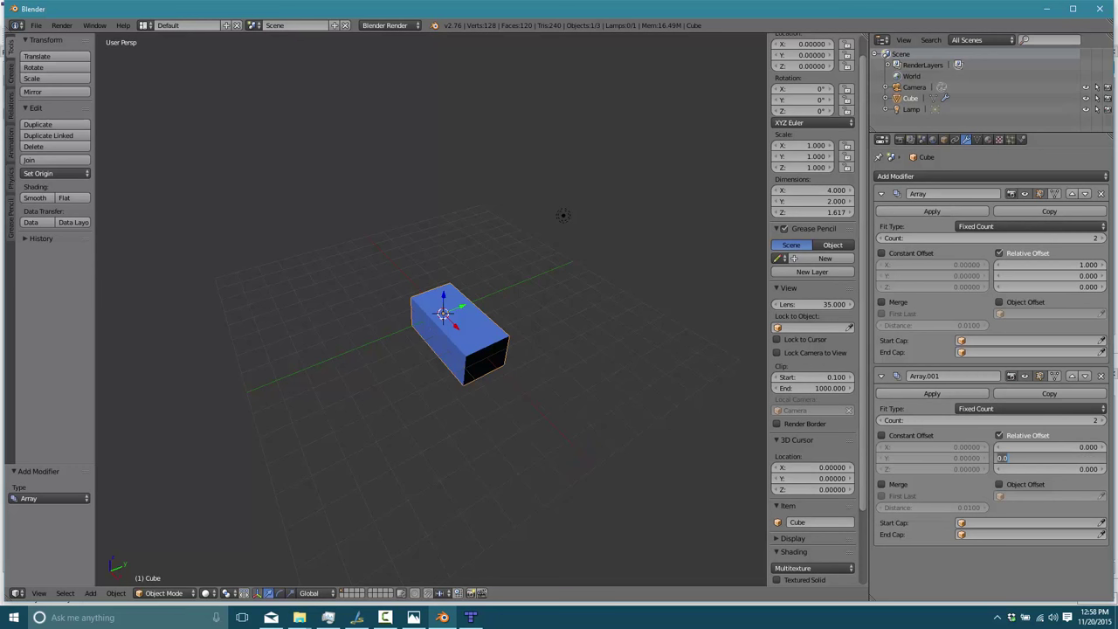
pyautogui.write('1')
pyautogui.press('Return')
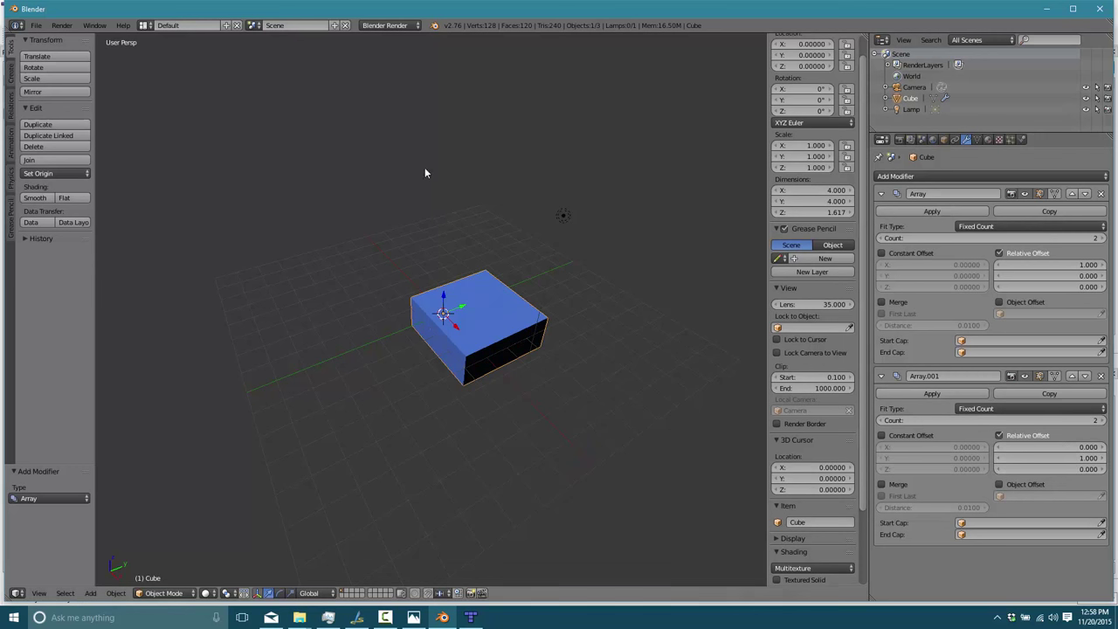
pyautogui.press('z')
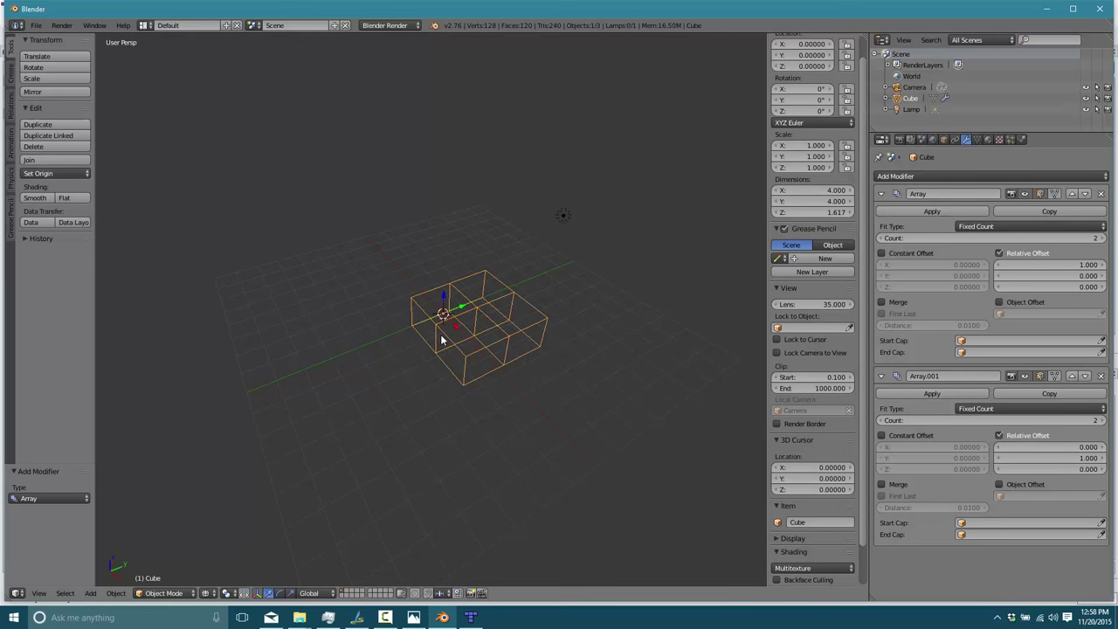
# - Raise both Array counts to 6 to form the full block grid
pyautogui.click(1104, 239)
pyautogui.click(1103, 239)
pyautogui.click(1104, 239)
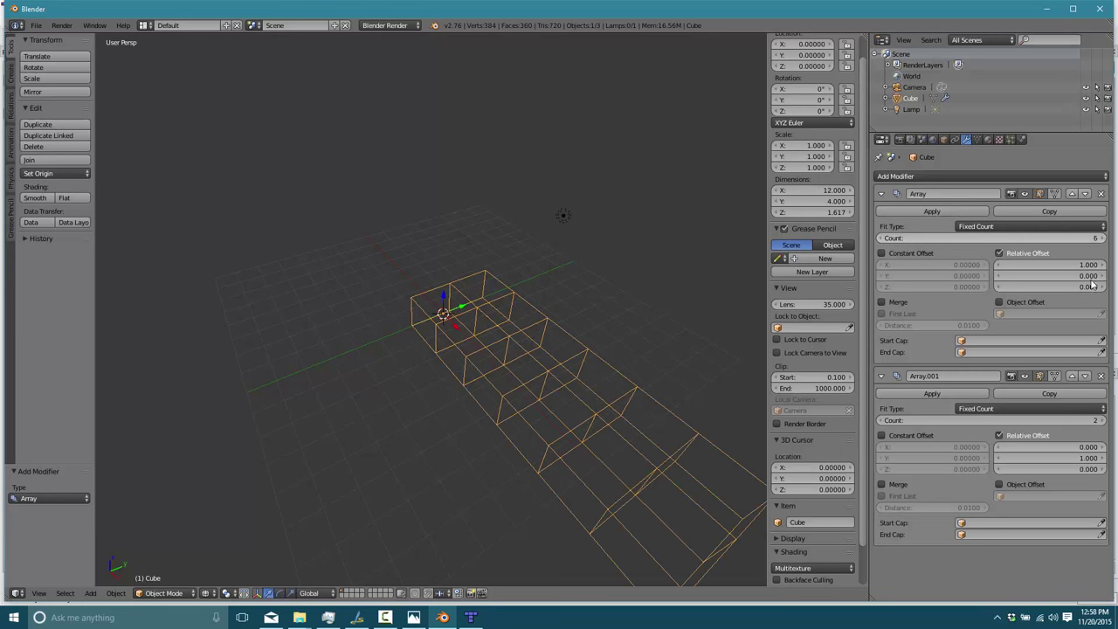
pyautogui.click(1105, 420)
pyautogui.click(1105, 421)
pyautogui.click(1104, 420)
pyautogui.click(1104, 421)
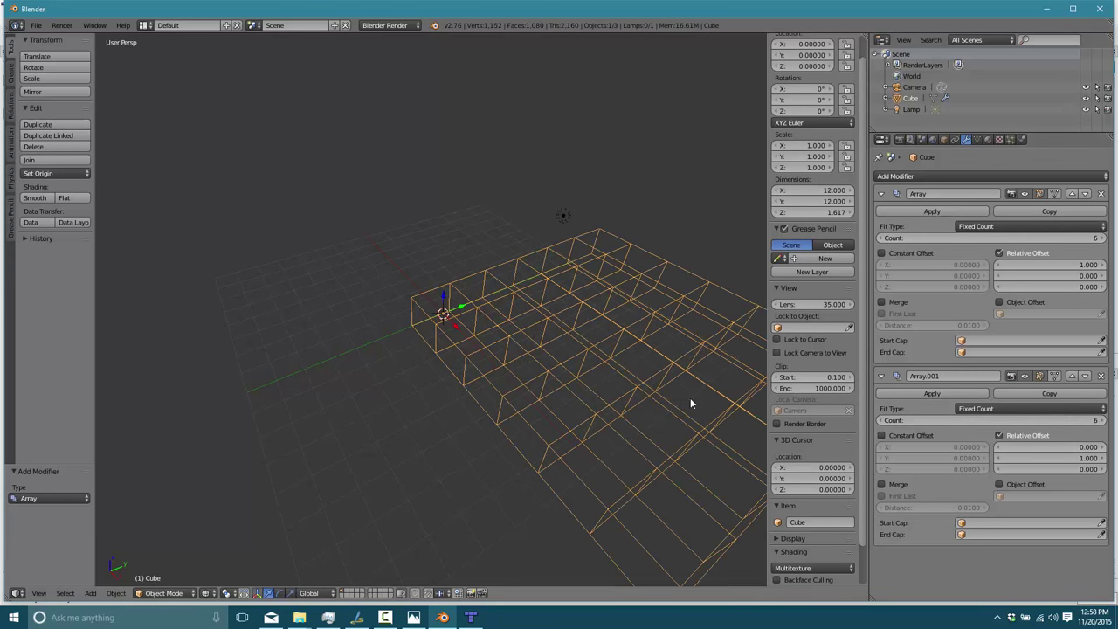
pyautogui.moveTo(690, 397); pyautogui.dragTo(502, 400, button='middle')
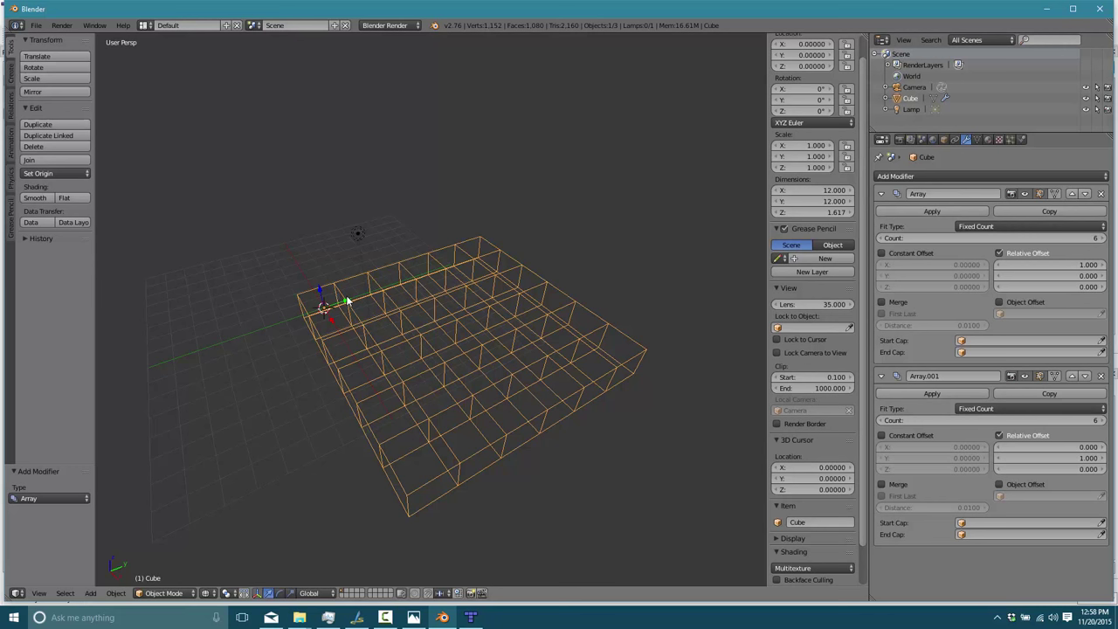
# - Apply the Array and Array.001 modifiers, making the grid real 1,152-vertex geometry
pyautogui.click(919, 211)
pyautogui.click(926, 212)
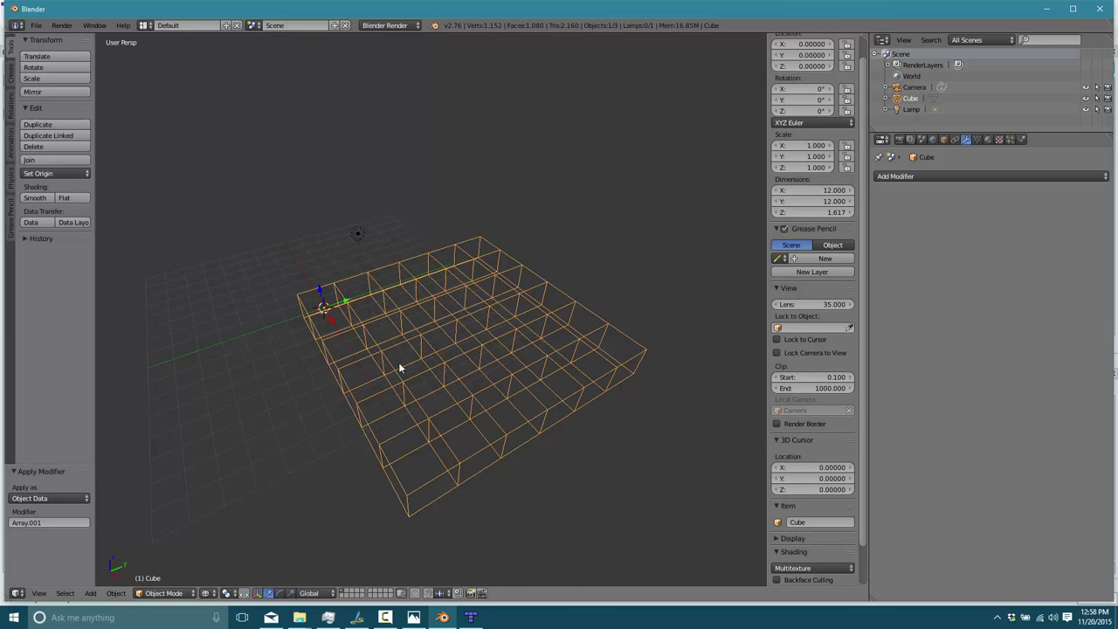
pyautogui.moveTo(402, 372); pyautogui.dragTo(411, 382, button='middle')
pyautogui.moveTo(484, 393); pyautogui.dragTo(451, 368, button='middle')
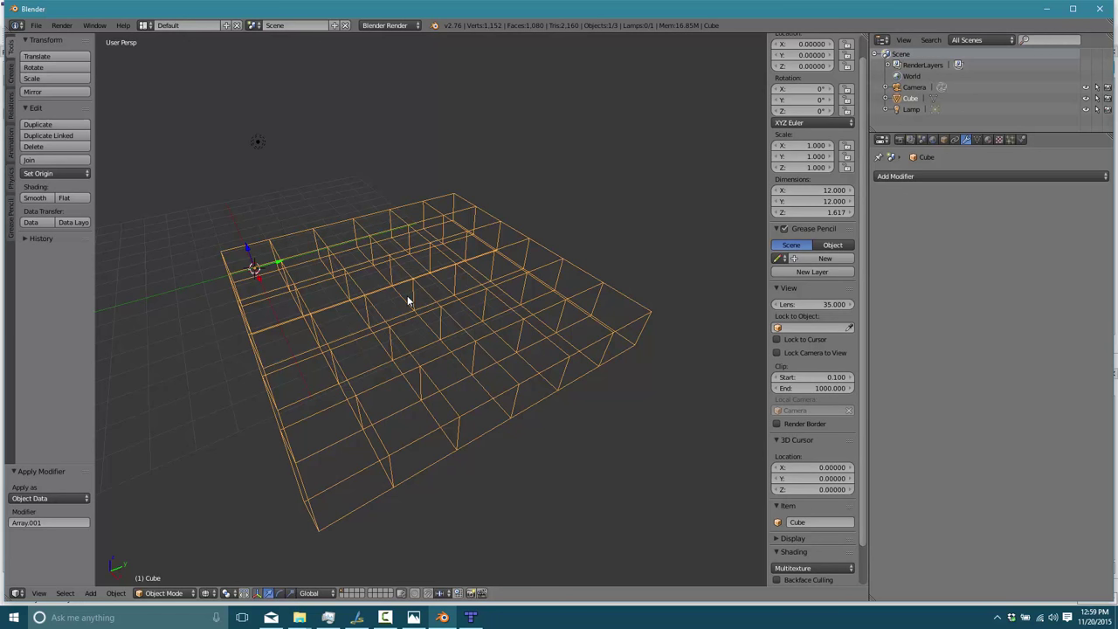
pyautogui.press('Tab')
pyautogui.press('Tab')
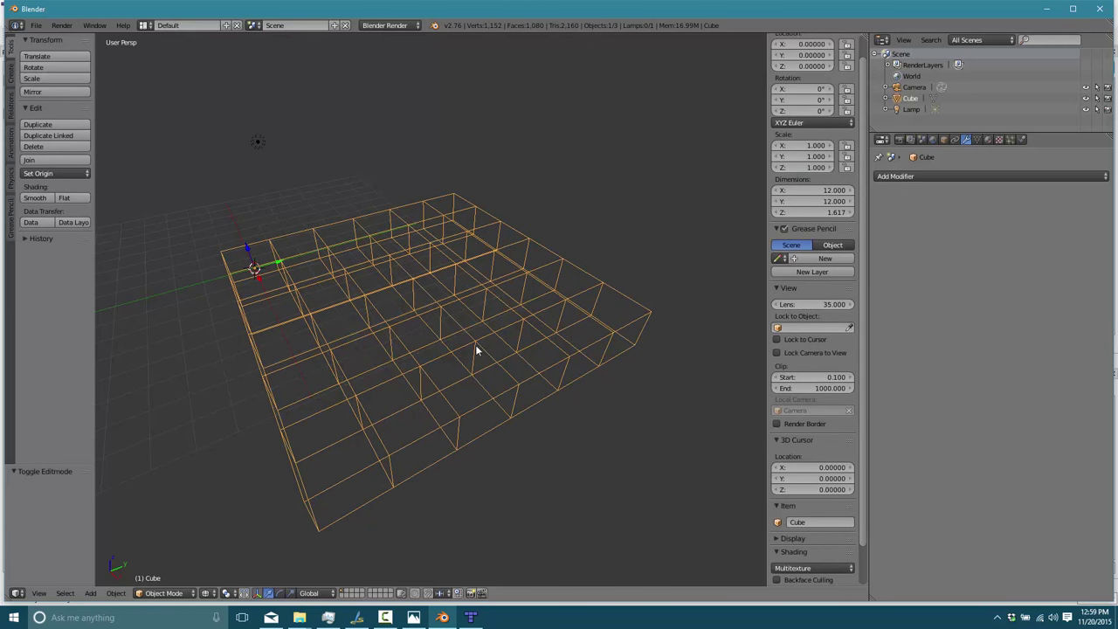
# - Enter Edit Mode on the grid and switch to face selection with solid shading
pyautogui.hotkey('ctrl', 'Tab')
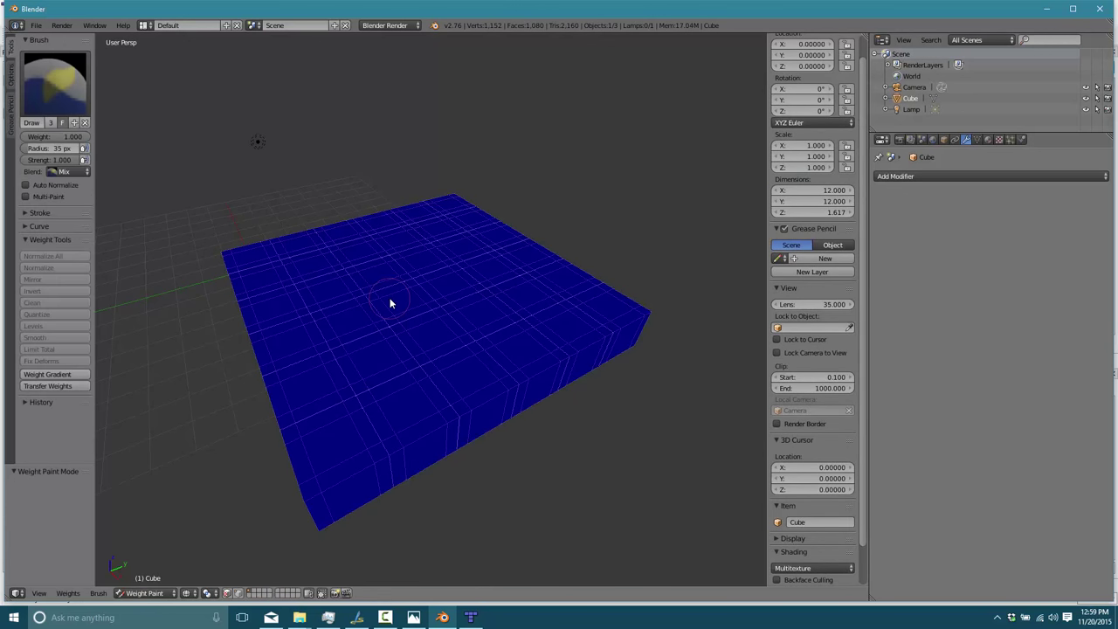
pyautogui.hotkey('ctrl', 'Tab')
pyautogui.press('Tab')
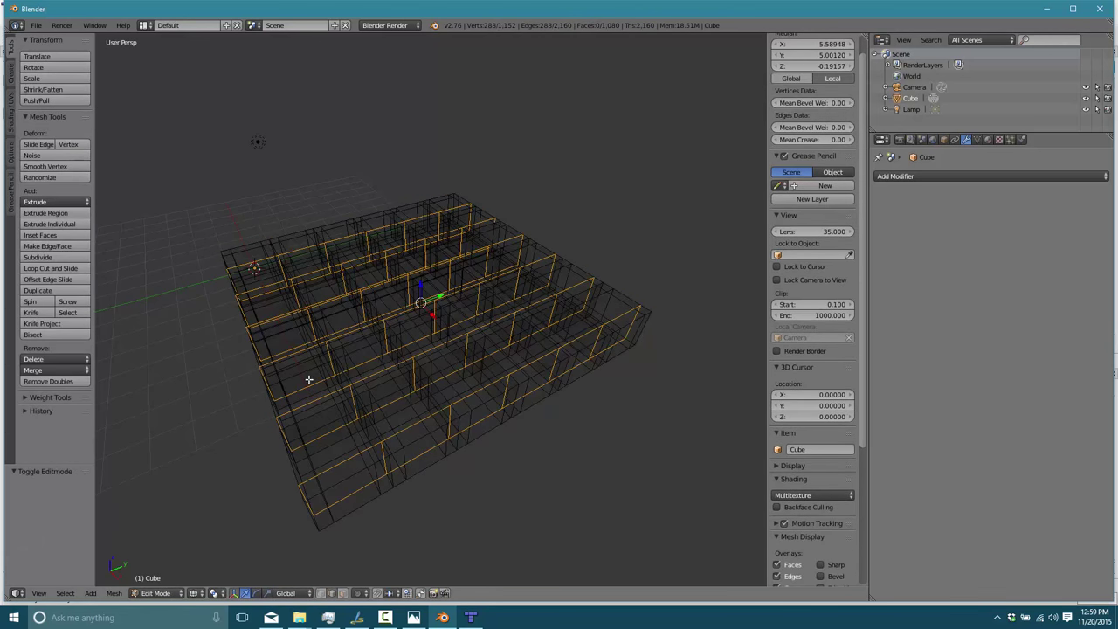
pyautogui.press('a')
pyautogui.press('a')
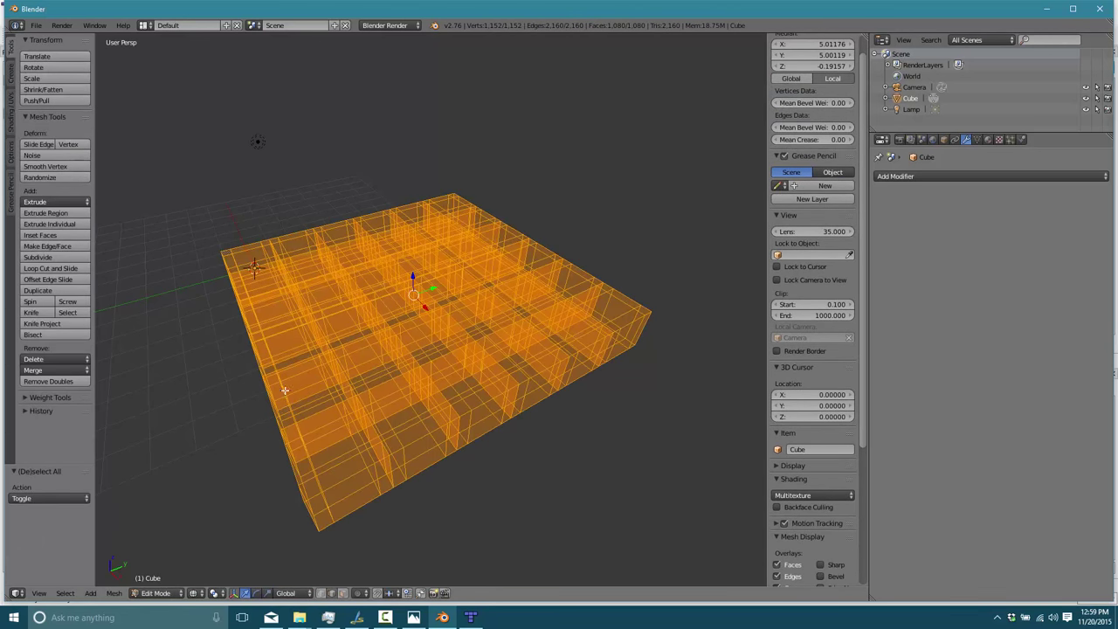
pyautogui.press('Tab')
pyautogui.press('Tab')
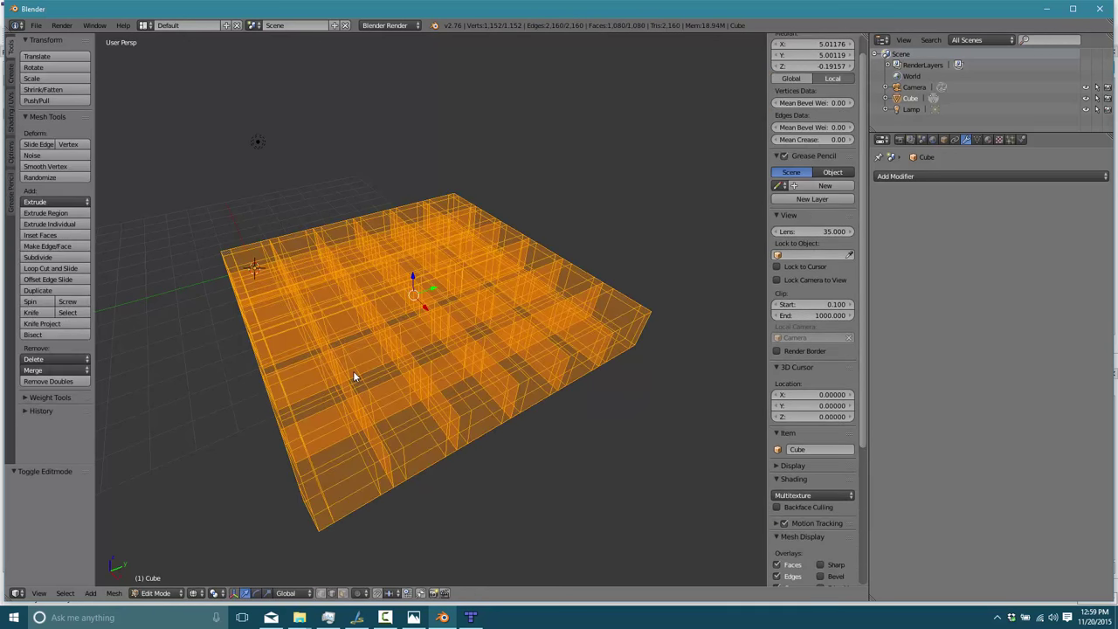
pyautogui.press('a')
pyautogui.moveTo(354, 372); pyautogui.dragTo(372, 404, button='middle')
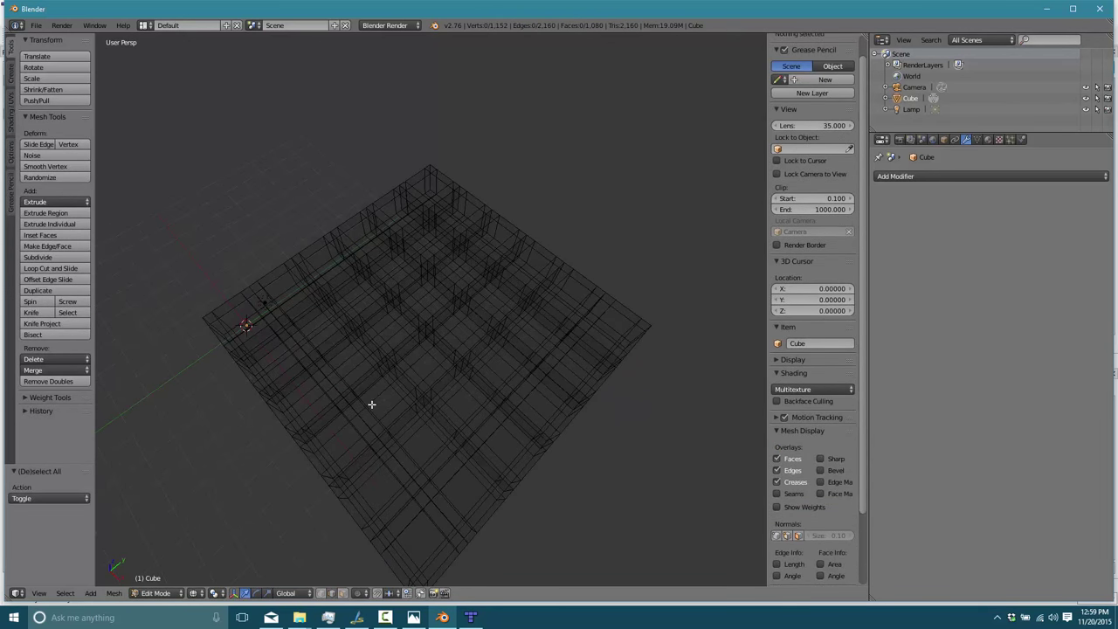
pyautogui.hotkey('ctrl', 'Tab')
pyautogui.click(329, 403)
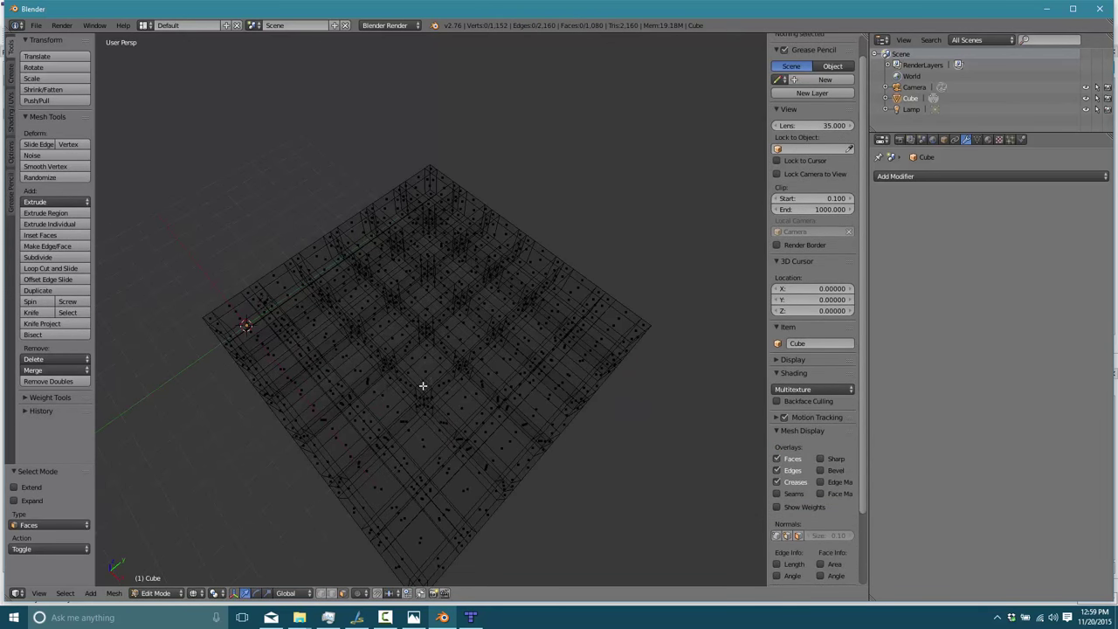
pyautogui.press('a')
pyautogui.moveTo(423, 386)
pyautogui.mouseDown(button='middle')
pyautogui.moveTo(411, 365)
pyautogui.moveTo(420, 384)
pyautogui.moveTo(439, 359)
pyautogui.mouseUp(button='middle')
pyautogui.press('z')
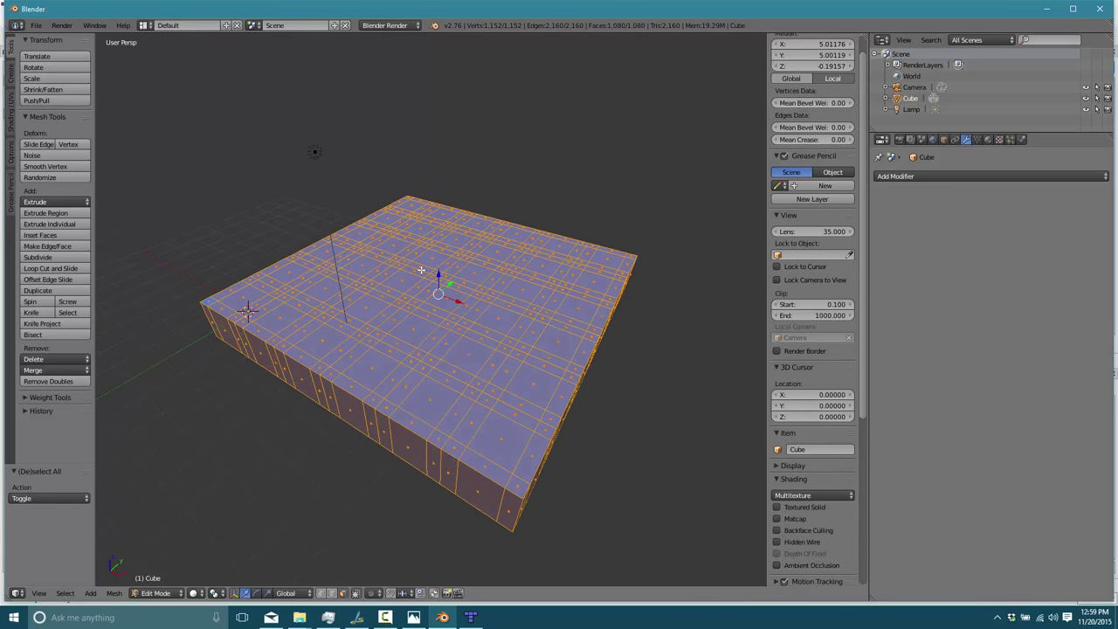
# - Circle-select the winding floor faces and sink them 1.374 units down along Z
pyautogui.press('c')
pyautogui.press('a')
pyautogui.click(411, 228)
pyautogui.moveTo(413, 229)
pyautogui.mouseDown()
pyautogui.moveTo(320, 299)
pyautogui.moveTo(403, 371)
pyautogui.moveTo(451, 393)
pyautogui.moveTo(524, 370)
pyautogui.moveTo(556, 278)
pyautogui.moveTo(439, 225)
pyautogui.mouseUp()
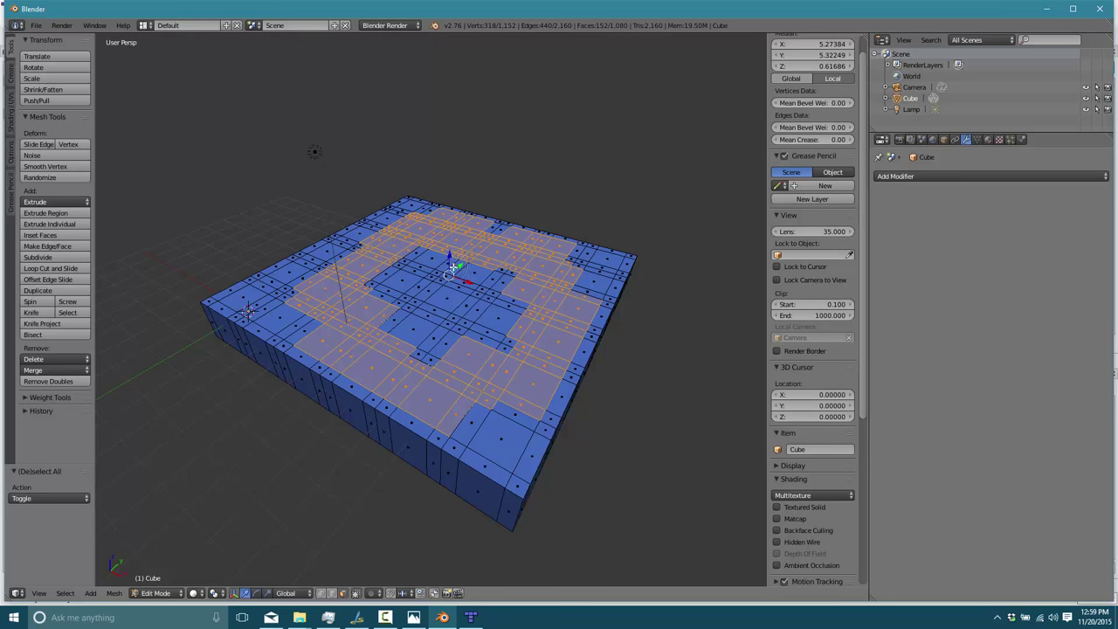
pyautogui.moveTo(451, 259); pyautogui.dragTo(455, 287)
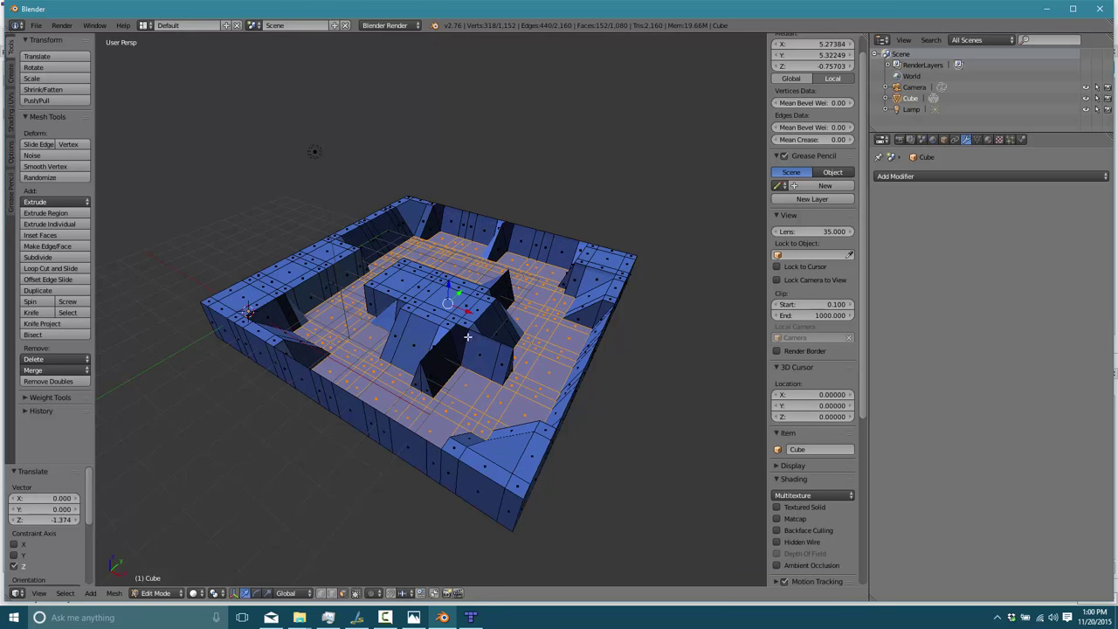
pyautogui.moveTo(468, 337); pyautogui.dragTo(508, 390, button='middle')
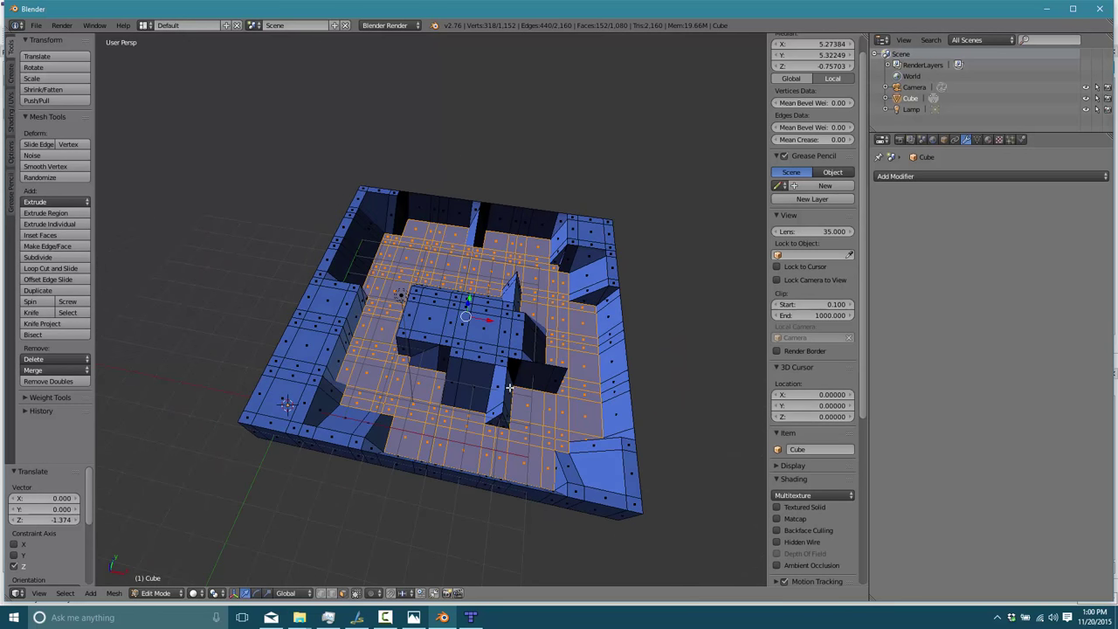
pyautogui.rightClick(350, 306)
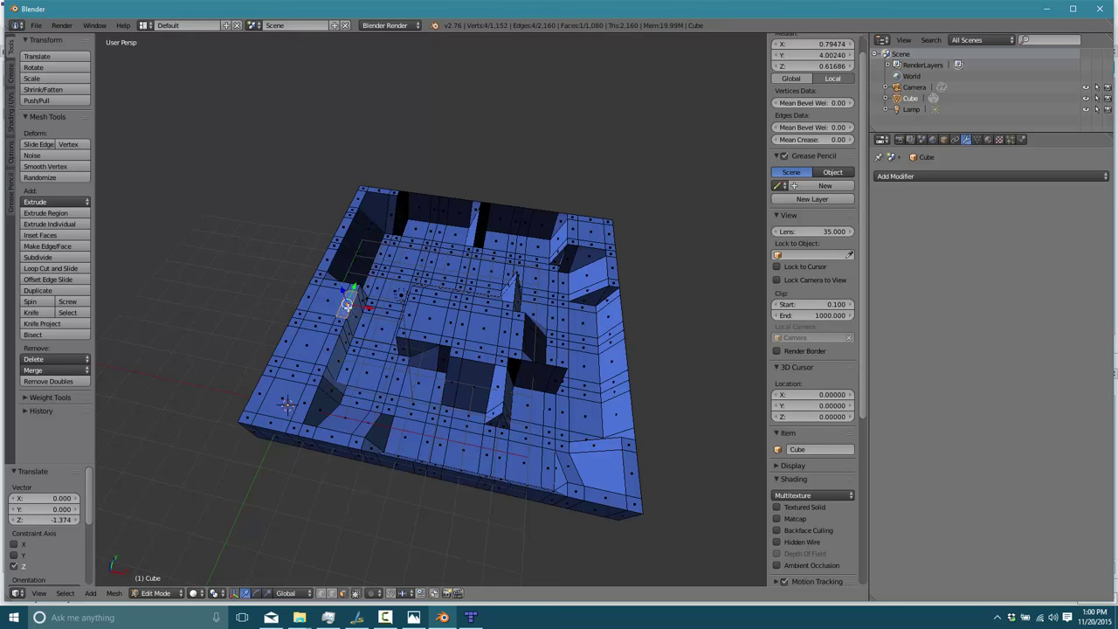
pyautogui.keyDown('ctrl'); pyautogui.rightClick(337, 336); pyautogui.keyUp('ctrl')
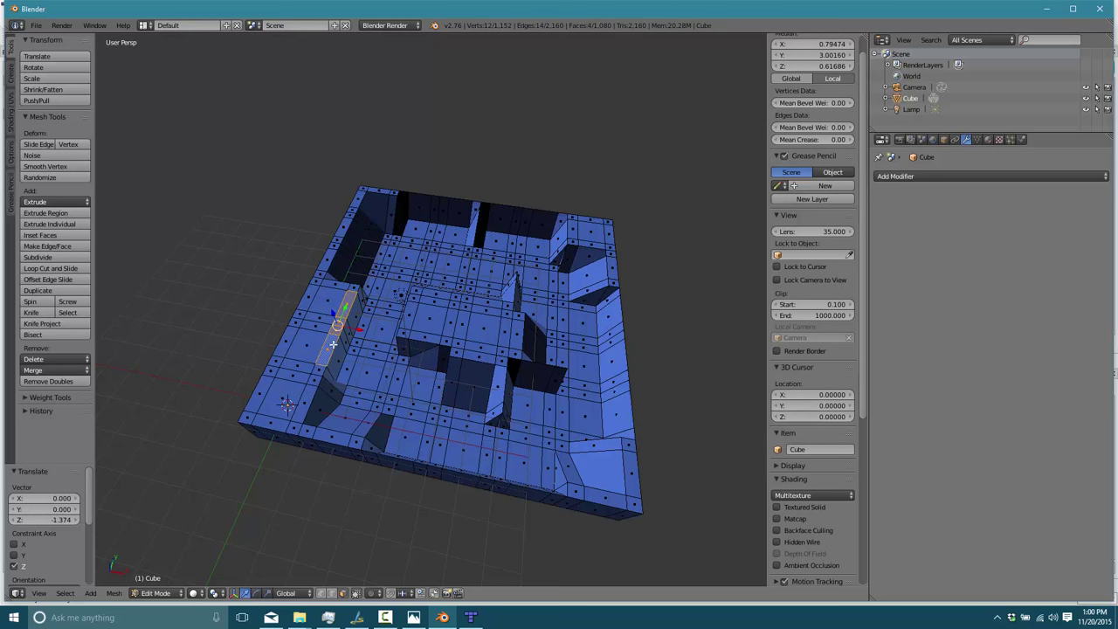
pyautogui.keyDown('shift'); pyautogui.rightClick(349, 298); pyautogui.keyUp('shift')
pyautogui.press('g')
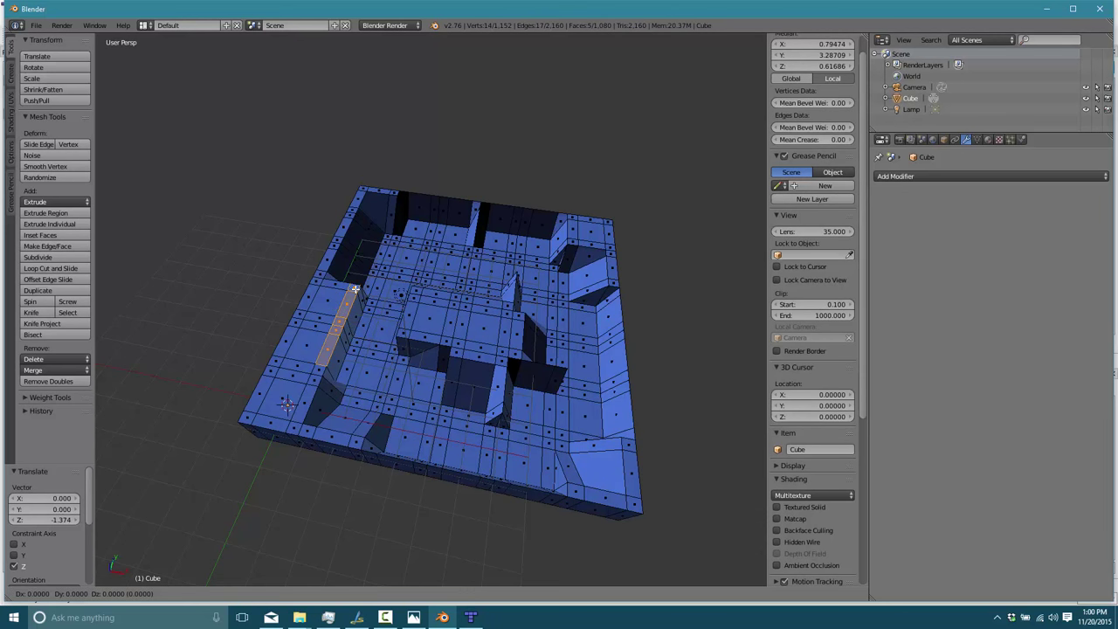
pyautogui.press('z')
pyautogui.click(352, 301)
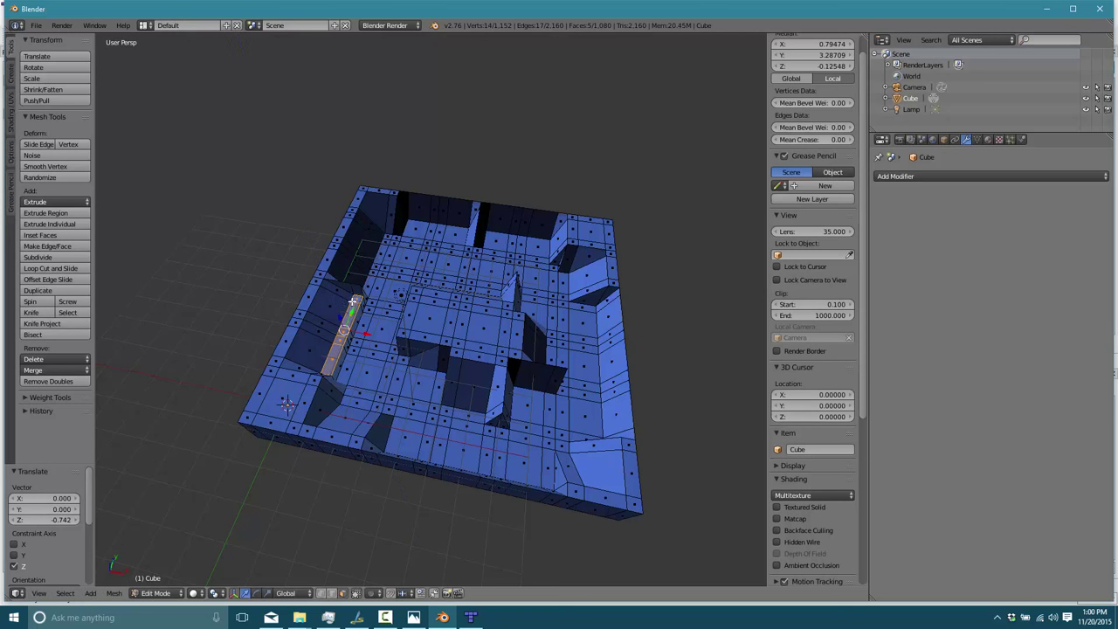
pyautogui.moveTo(400, 295); pyautogui.dragTo(396, 227, button='middle')
pyautogui.hotkey('ctrl', 'z')
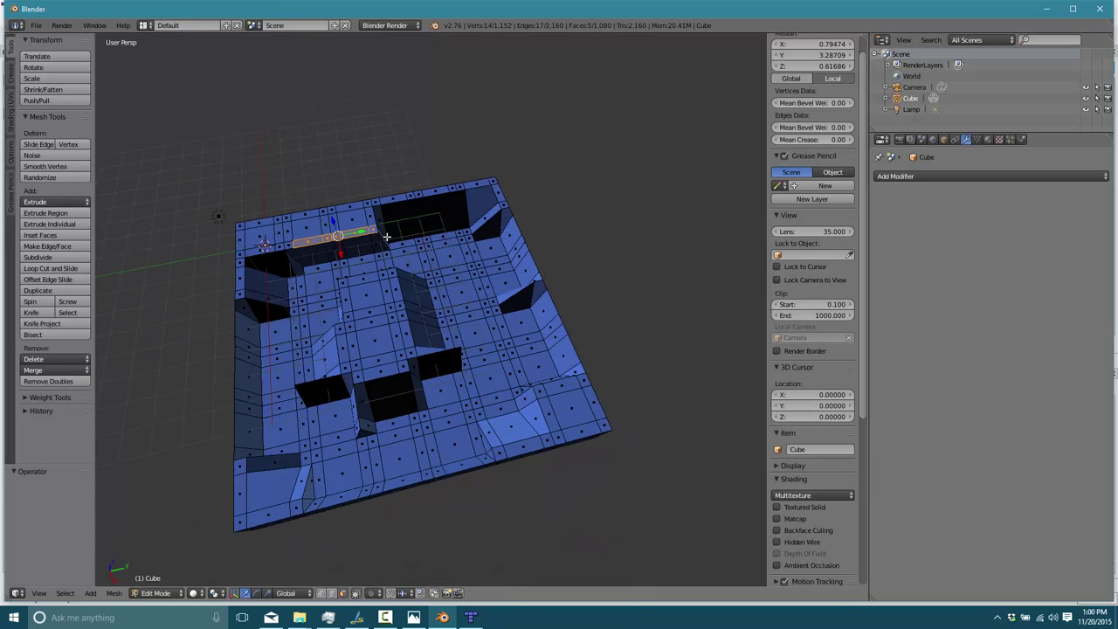
pyautogui.moveTo(411, 284); pyautogui.dragTo(508, 222, button='middle')
pyautogui.moveTo(519, 335); pyautogui.dragTo(325, 362, button='middle')
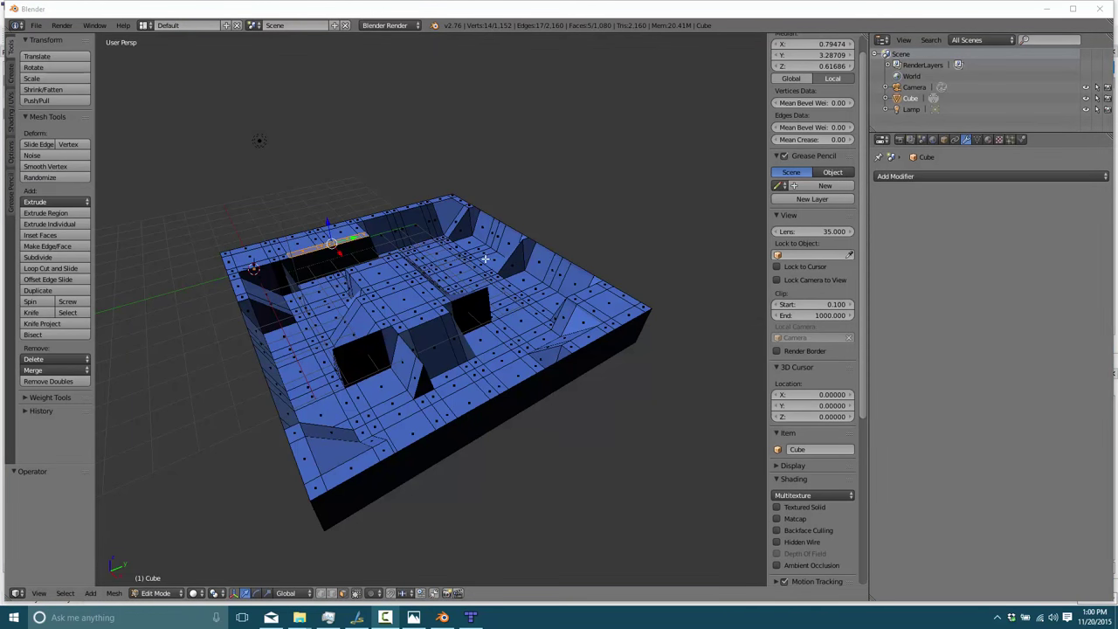
# - Select the whole mesh and separate it by loose parts into Cube, Cube.001, Cube.002 and onward
pyautogui.press('a')
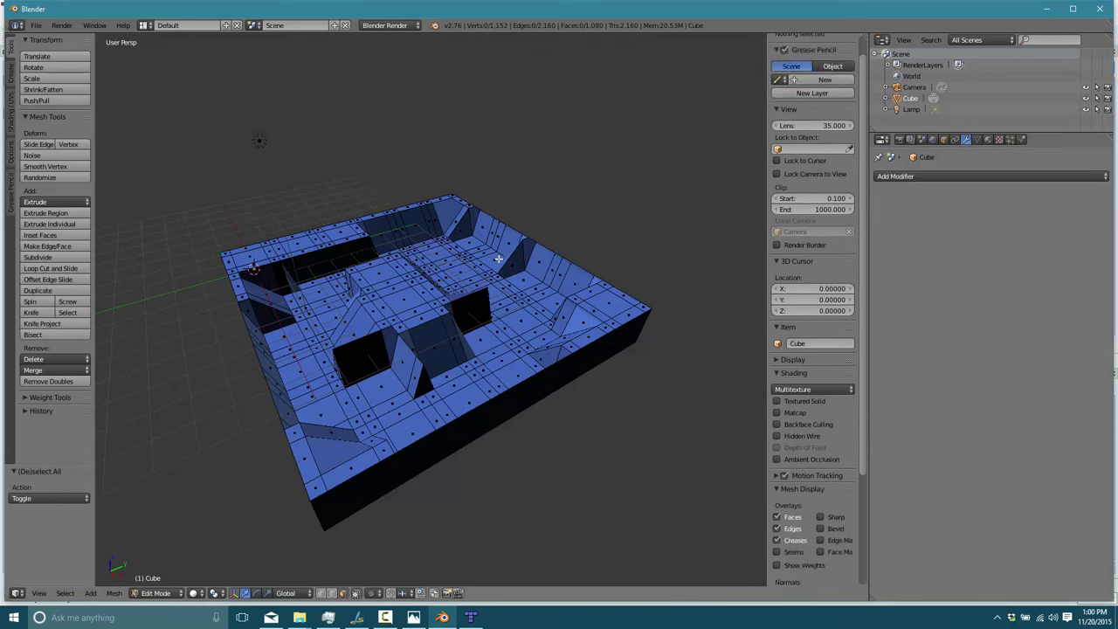
pyautogui.press('a')
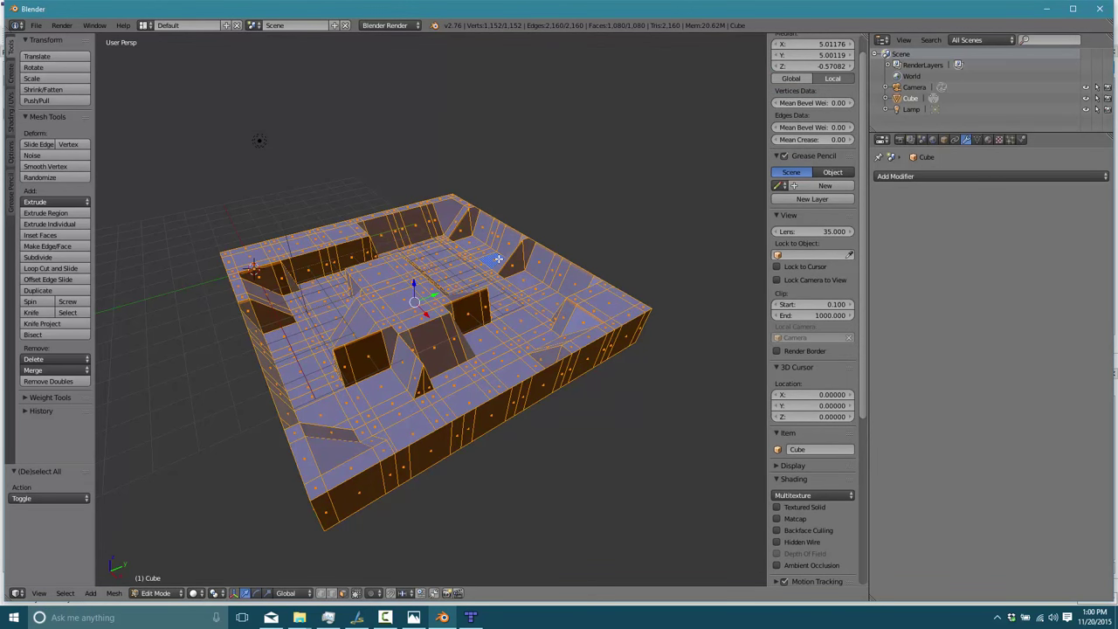
pyautogui.press('p')
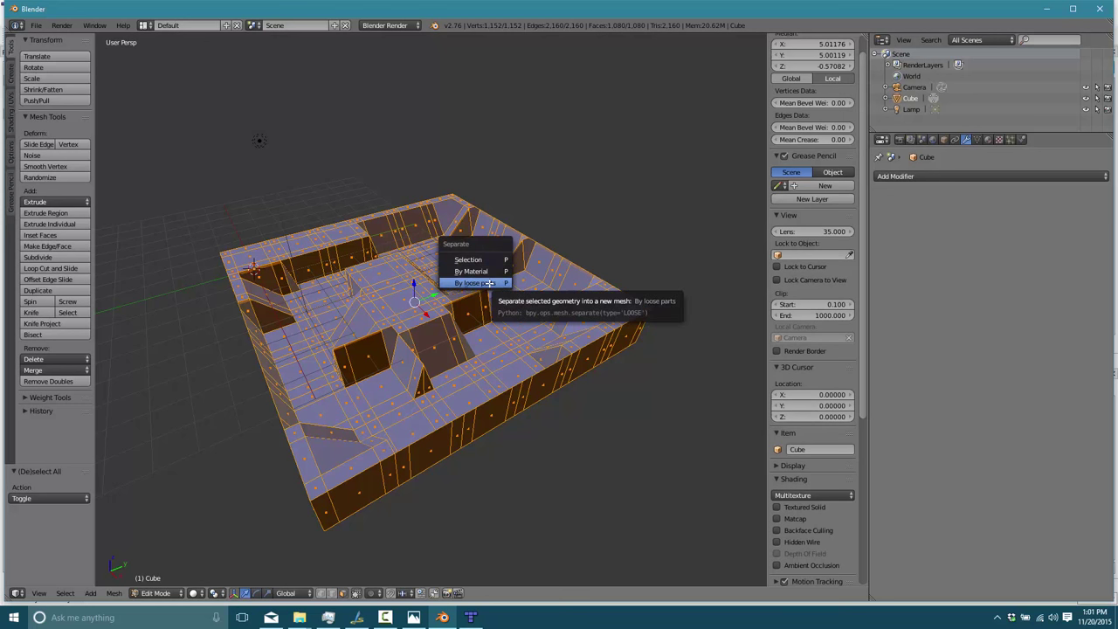
pyautogui.click(476, 283)
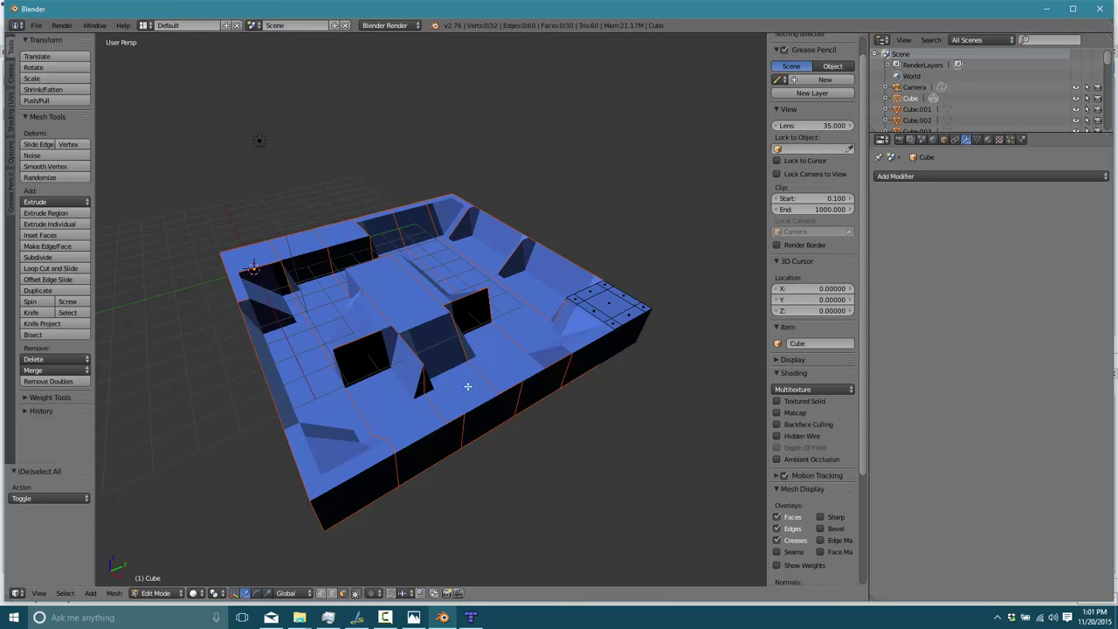
# - Expand the Outliner and pick the Cube.010 ramp piece for mesh editing
pyautogui.moveTo(957, 134); pyautogui.dragTo(952, 516)
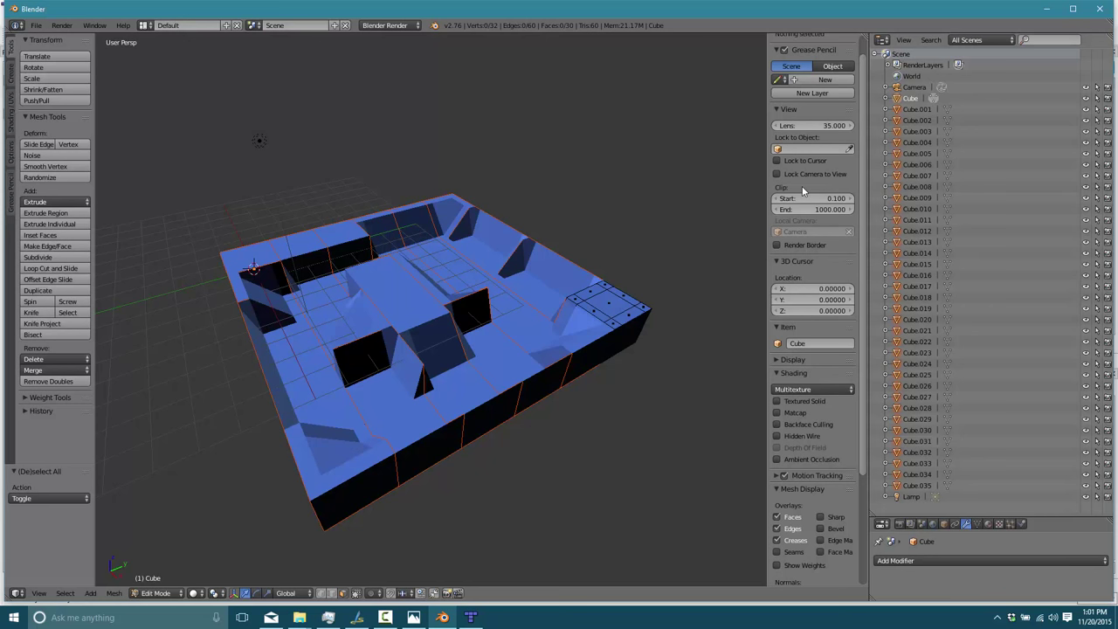
pyautogui.press('Tab')
pyautogui.rightClick(358, 347)
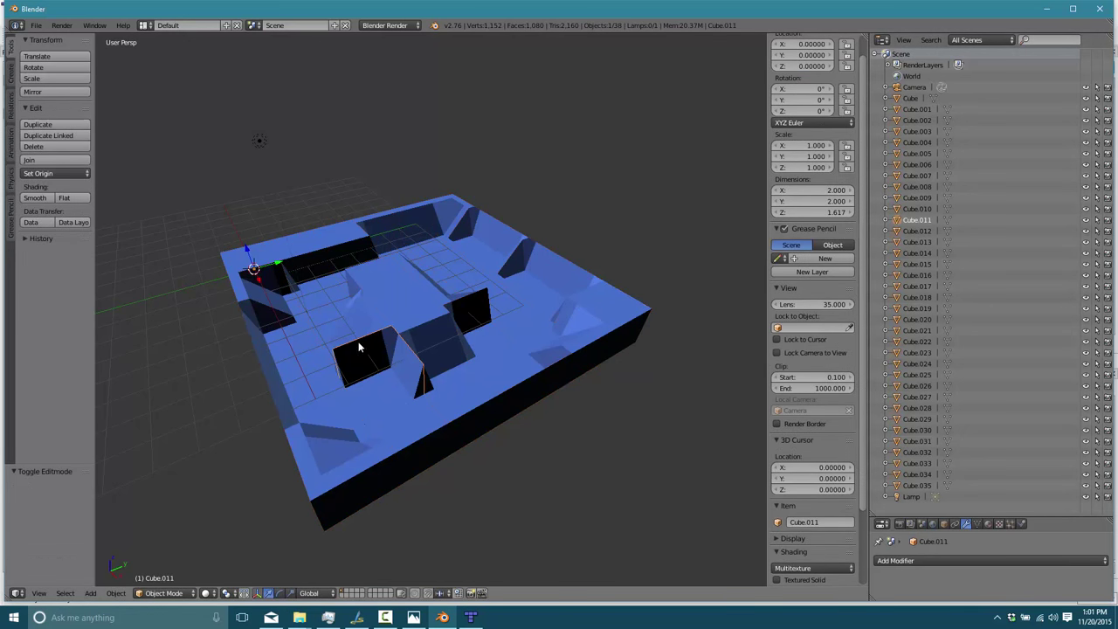
pyautogui.moveTo(358, 345); pyautogui.dragTo(442, 348, button='middle')
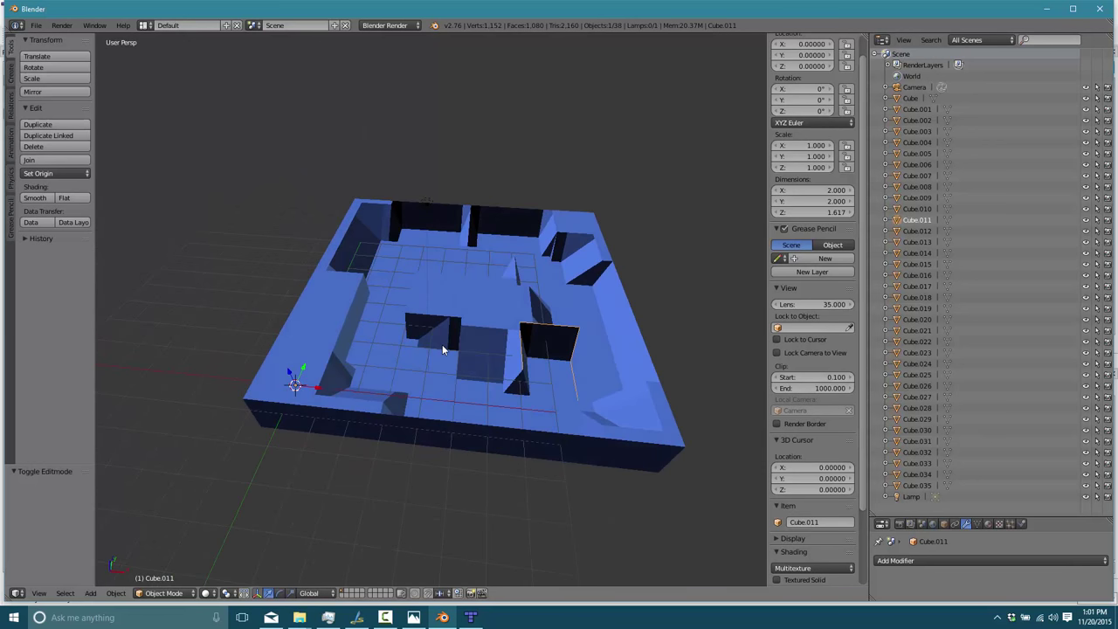
pyautogui.rightClick(512, 354)
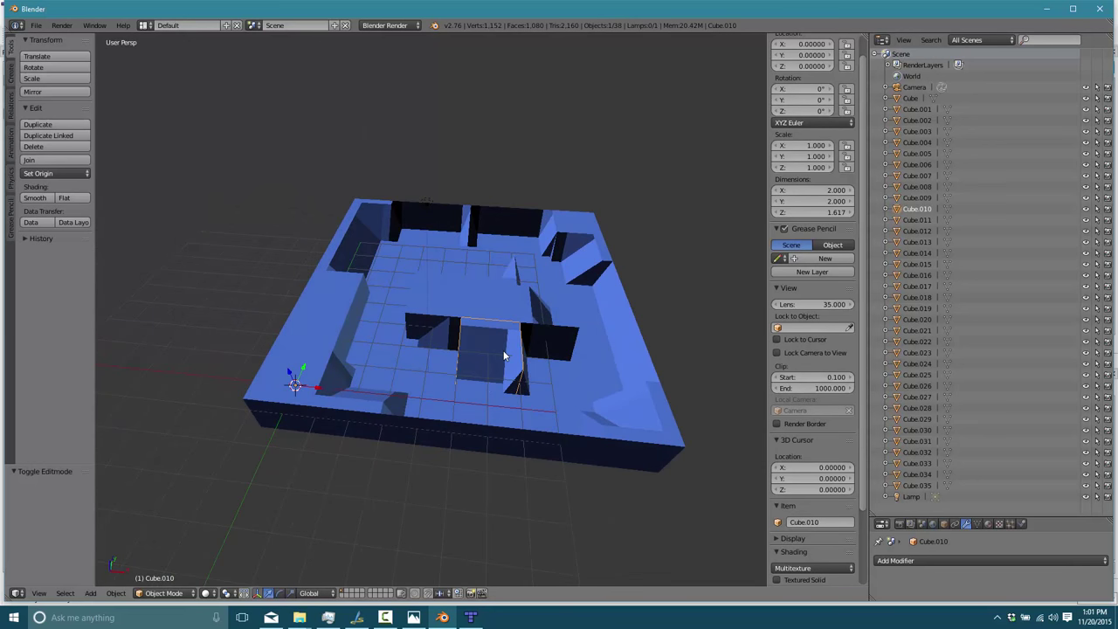
pyautogui.rightClick(514, 305)
pyautogui.rightClick(474, 342)
pyautogui.press('Tab')
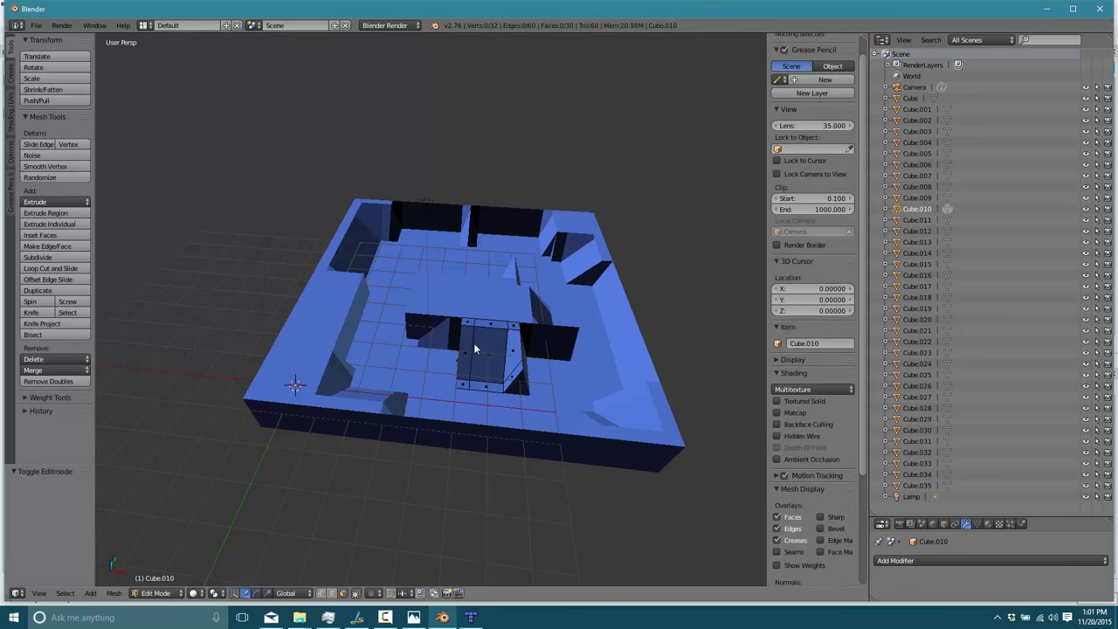
# - Lower one edge of Cube.010 by 0.825 on Z and shift it 0.237 along Y
pyautogui.moveTo(490, 363); pyautogui.dragTo(549, 359, button='middle')
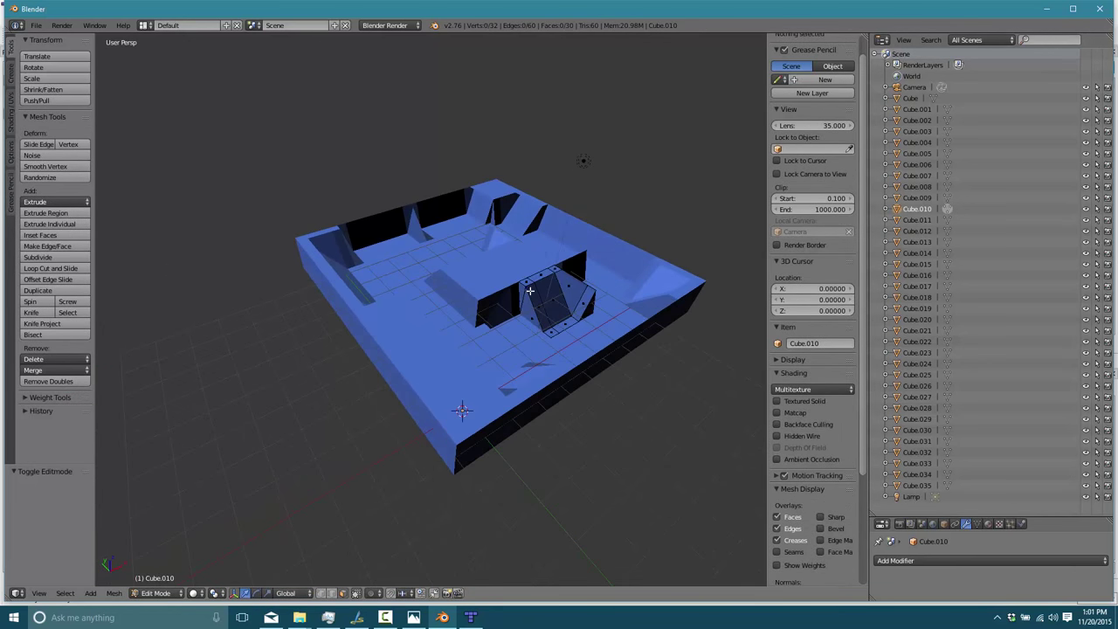
pyautogui.hotkey('ctrl', 'Tab')
pyautogui.click(519, 292)
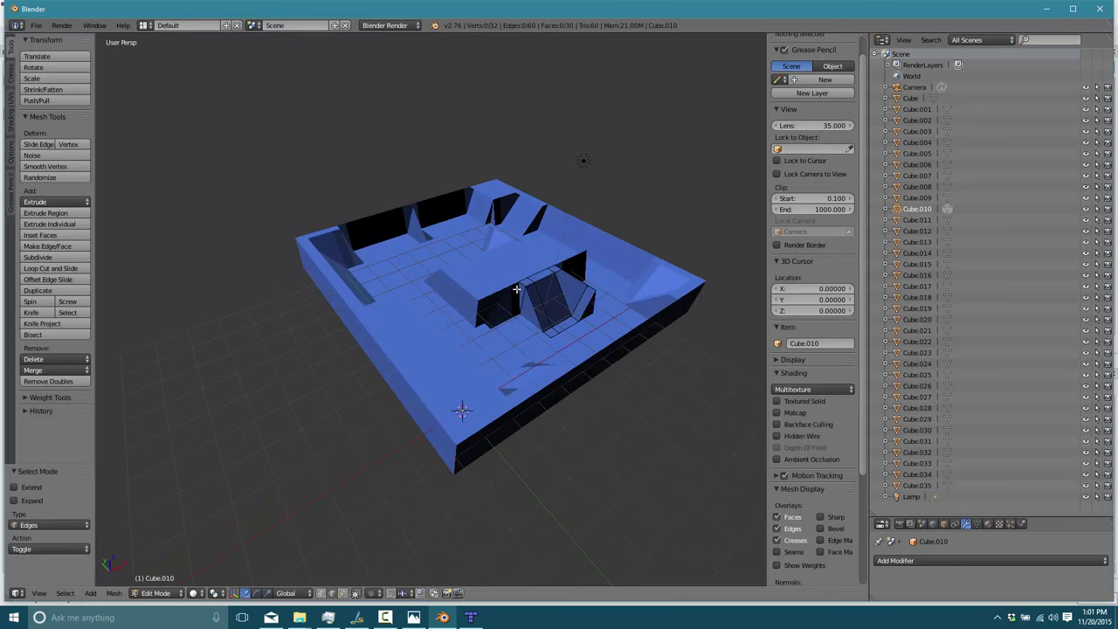
pyautogui.rightClick(528, 283)
pyautogui.press('g')
pyautogui.press('z')
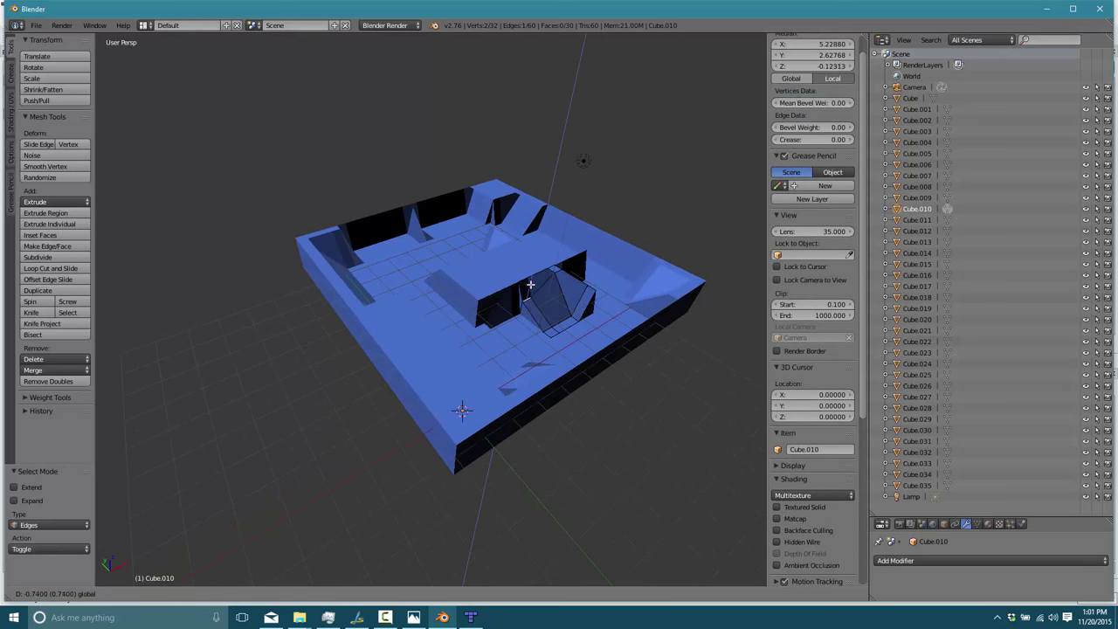
pyautogui.click(530, 291)
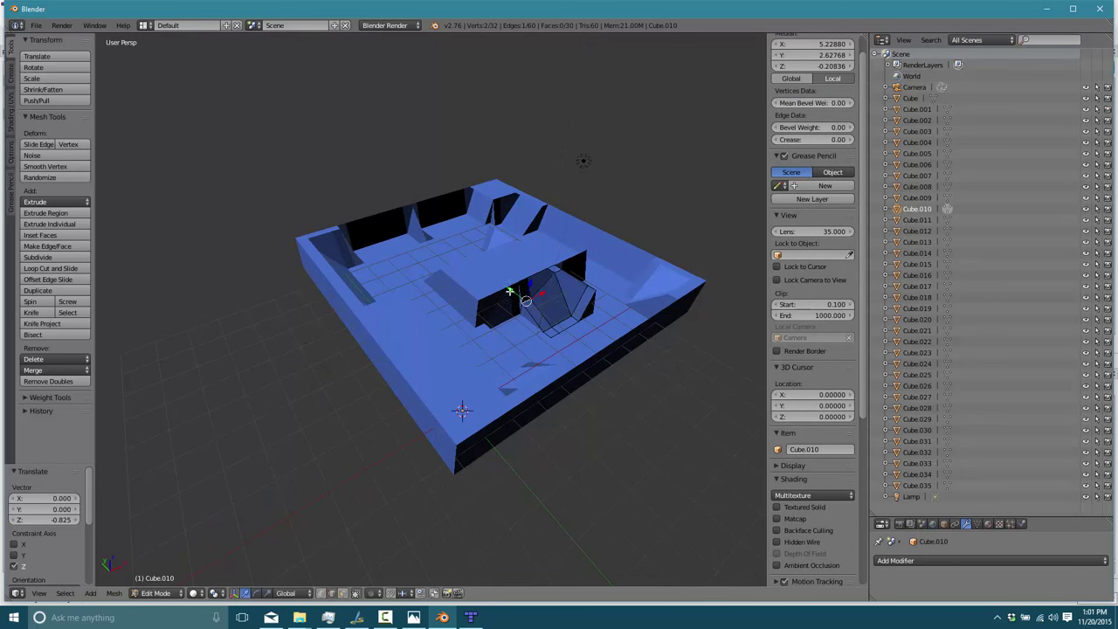
pyautogui.press('g')
pyautogui.press('y')
pyautogui.click(515, 294)
# - Back in Object Mode, select wall pieces Cube.033 and Cube.034
pyautogui.scroll(4, 422, 229)
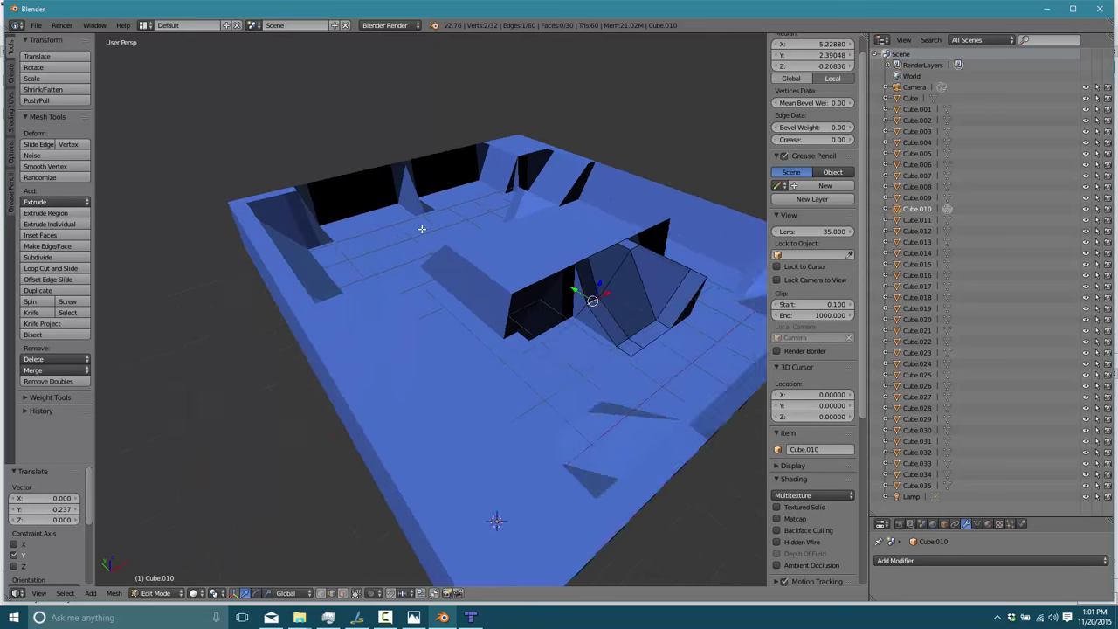
pyautogui.scroll(2, 422, 229)
pyautogui.press('Tab')
pyautogui.rightClick(407, 178)
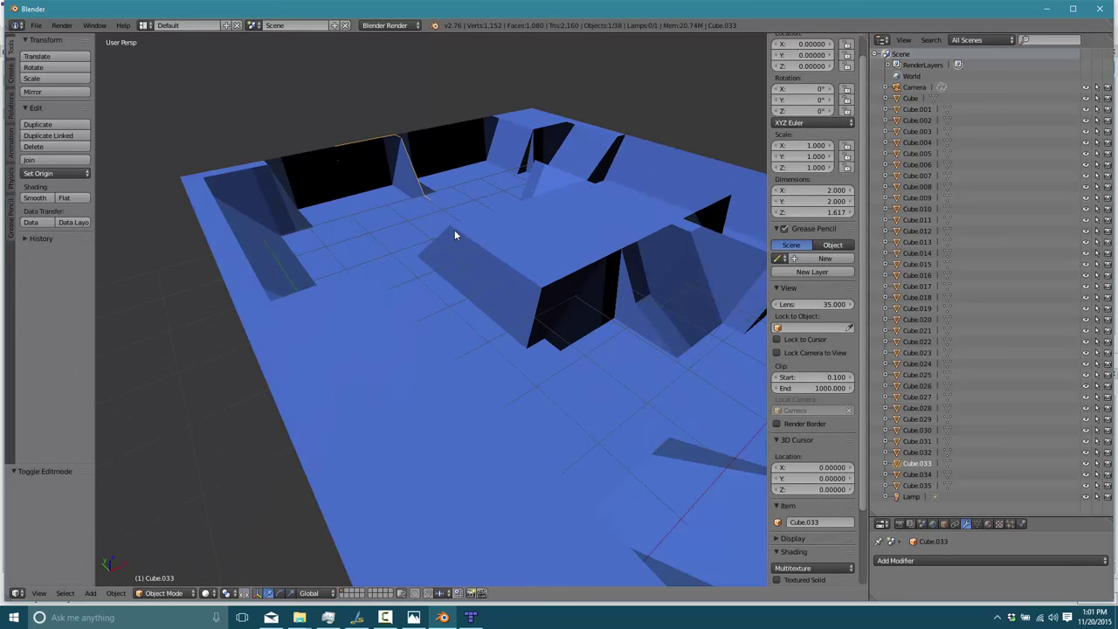
pyautogui.moveTo(454, 232); pyautogui.dragTo(449, 154, button='middle')
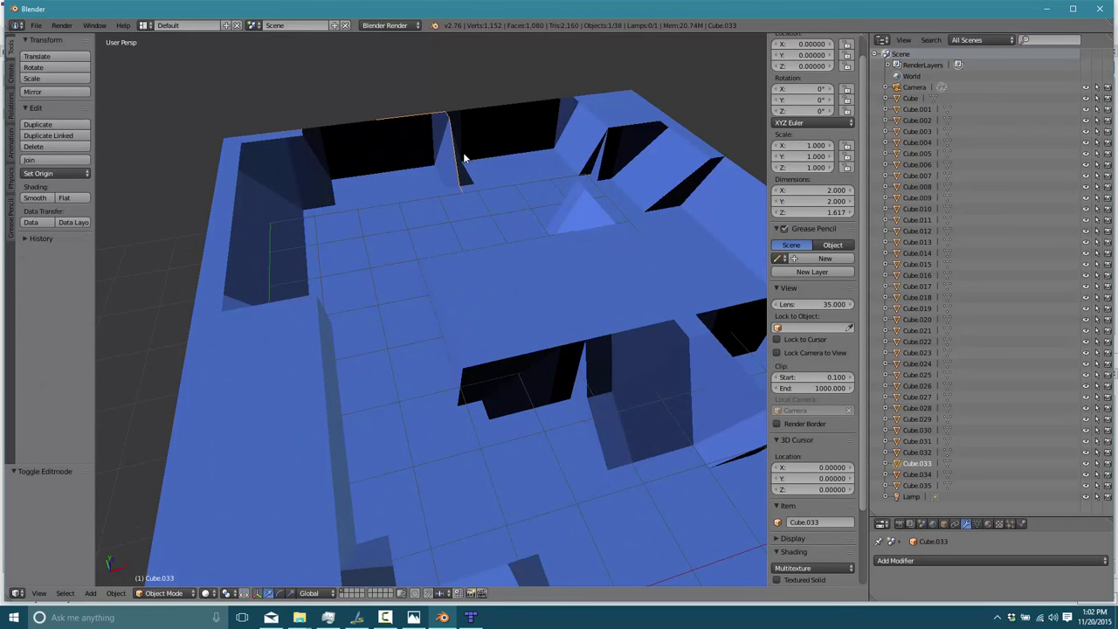
pyautogui.keyDown('shift'); pyautogui.rightClick(465, 159); pyautogui.keyUp('shift')
pyautogui.scroll(-5, 508, 257)
pyautogui.moveTo(505, 262); pyautogui.dragTo(615, 262, button='middle')
# - Place the 3D cursor on the wall's top corner at 9.28, 9.34, 0.62
pyautogui.press('Tab')
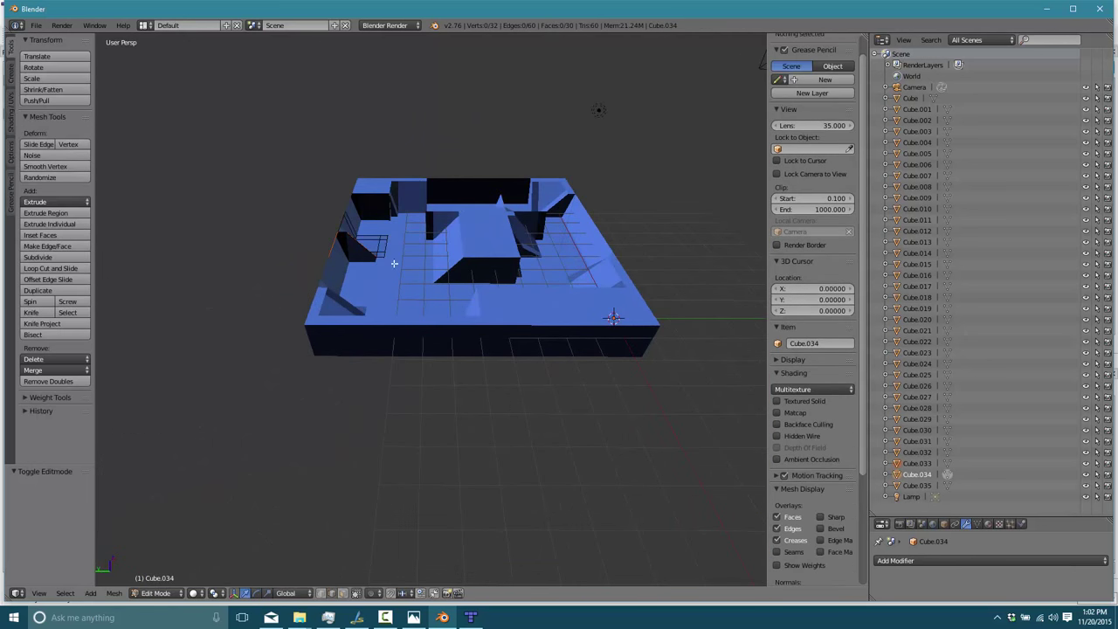
pyautogui.click(382, 191)
pyautogui.press('Tab')
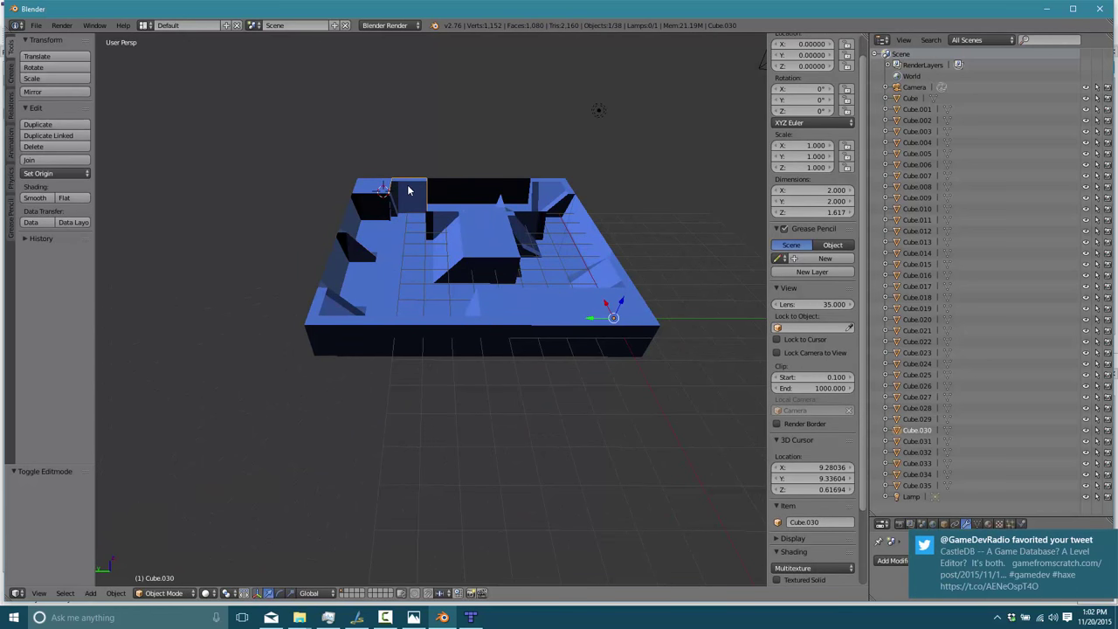
# - Step through the wall pieces to select Cube.032, then view through the orthographic camera
pyautogui.rightClick(483, 192)
pyautogui.rightClick(492, 192)
pyautogui.rightClick(530, 192)
pyautogui.rightClick(568, 222)
pyautogui.rightClick(603, 284)
pyautogui.rightClick(582, 317)
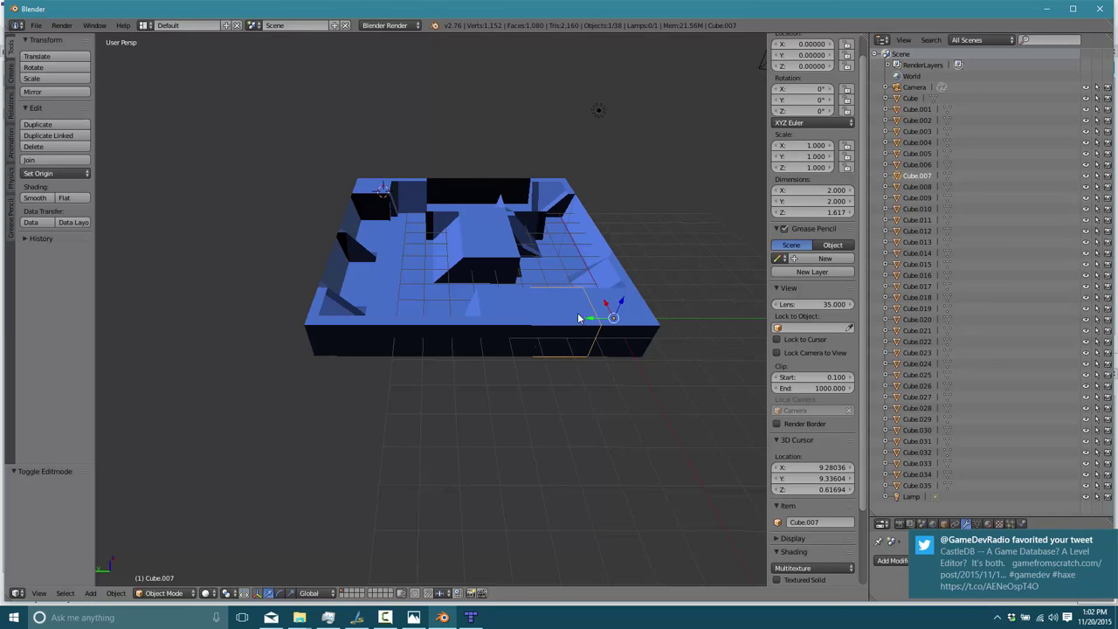
pyautogui.rightClick(524, 327)
pyautogui.rightClick(435, 327)
pyautogui.rightClick(355, 330)
pyautogui.rightClick(390, 289)
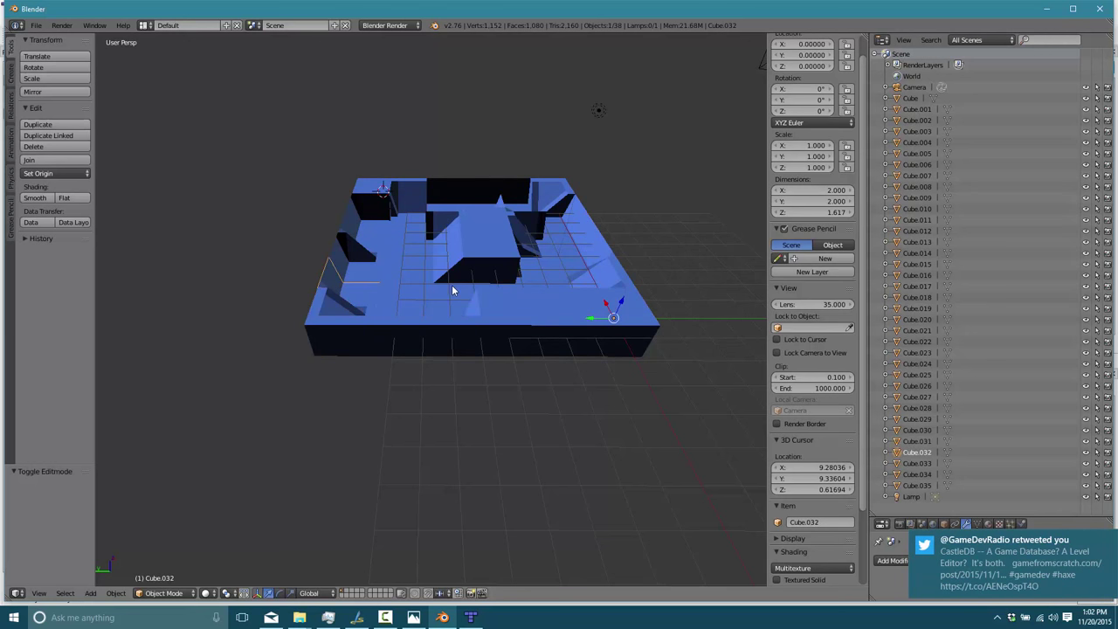
pyautogui.press('KP_0')
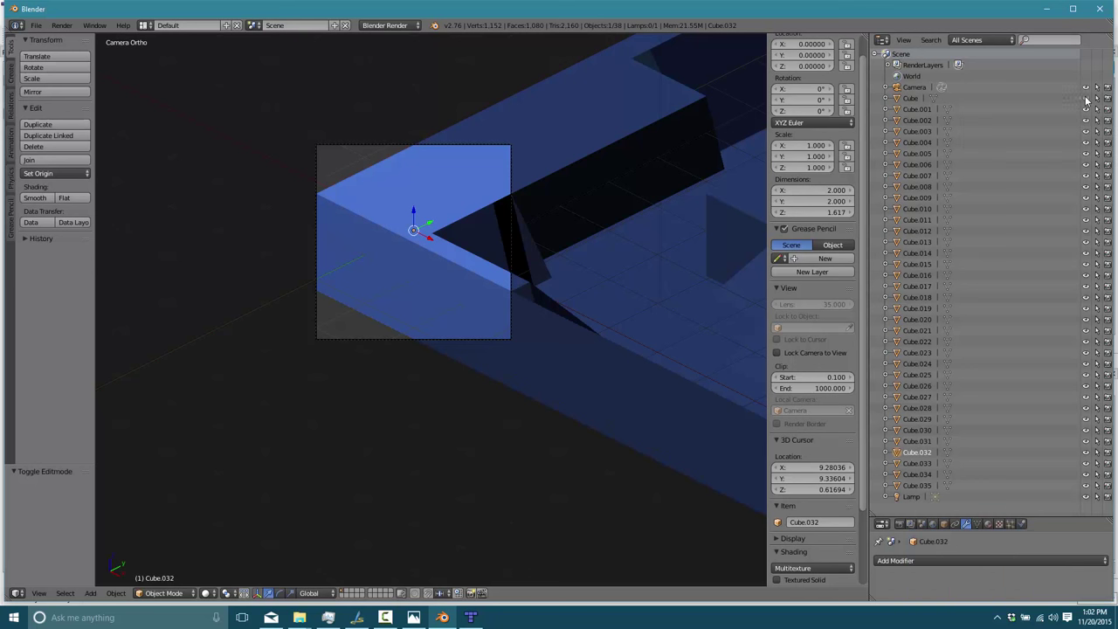
pyautogui.click(1086, 111)
pyautogui.click(1086, 111)
pyautogui.click(1087, 111)
pyautogui.click(1087, 111)
pyautogui.moveTo(1088, 122); pyautogui.dragTo(1089, 191)
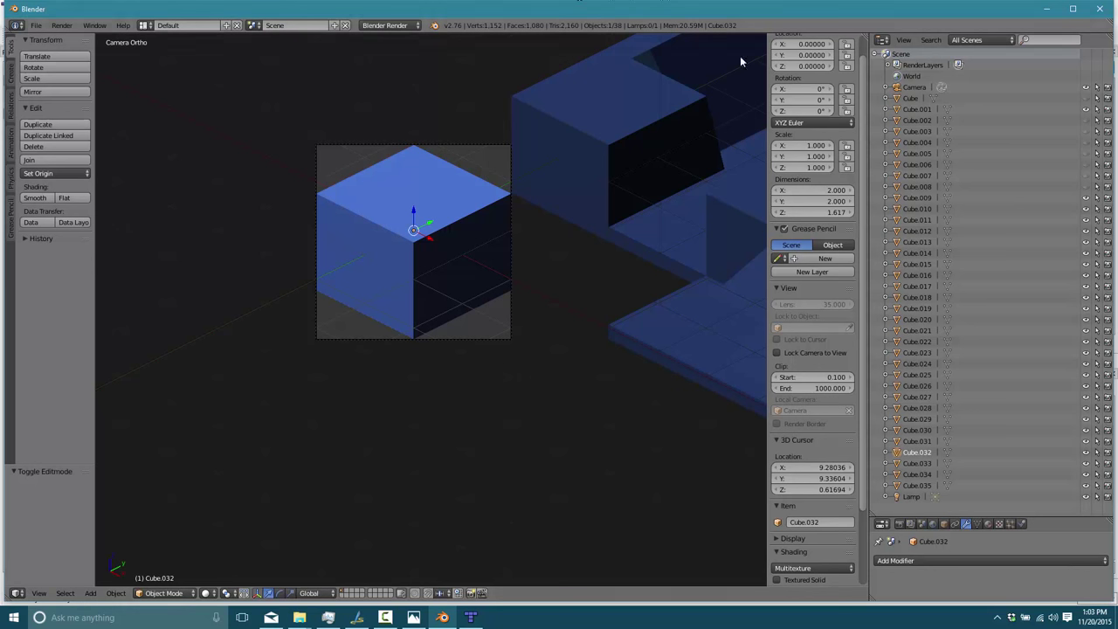
pyautogui.click(1088, 179)
pyautogui.click(1088, 177)
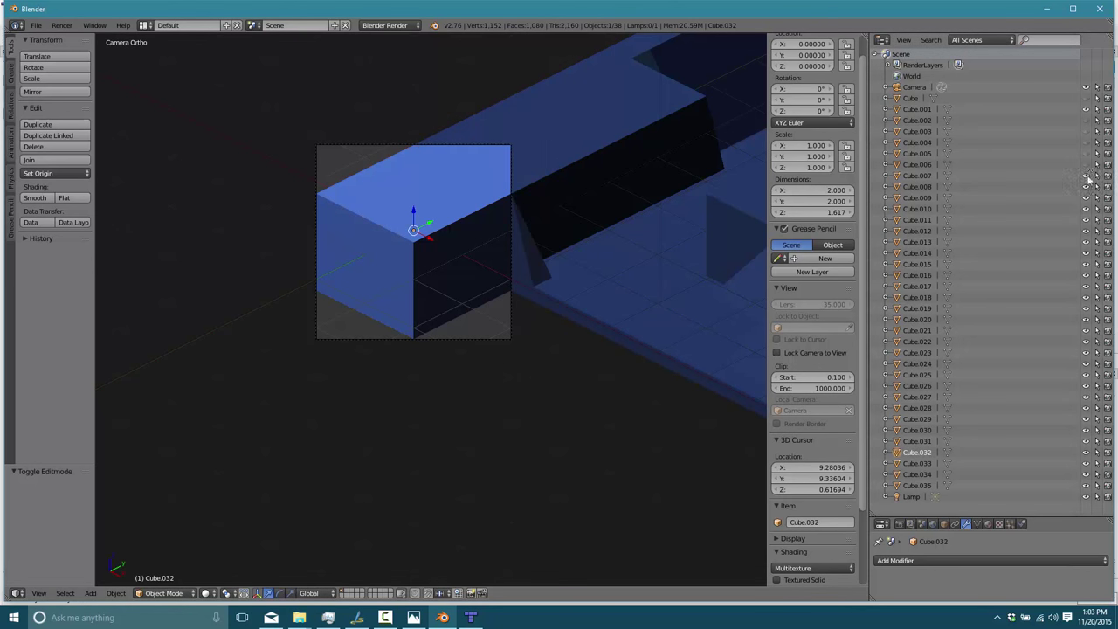
pyautogui.click(1088, 164)
pyautogui.click(1087, 153)
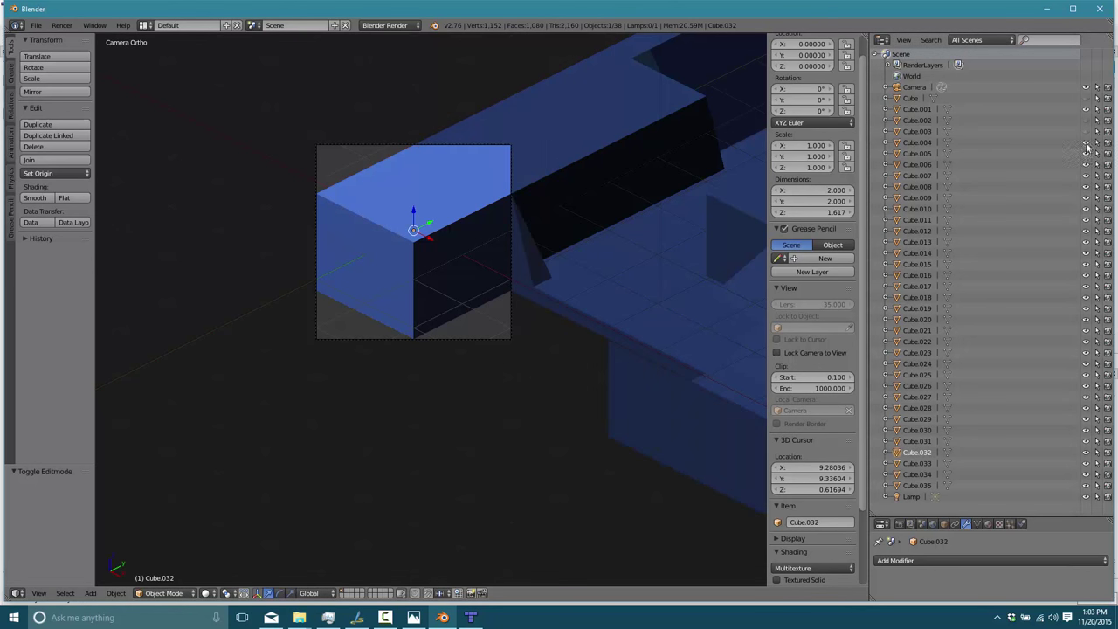
pyautogui.click(1087, 142)
pyautogui.click(1087, 120)
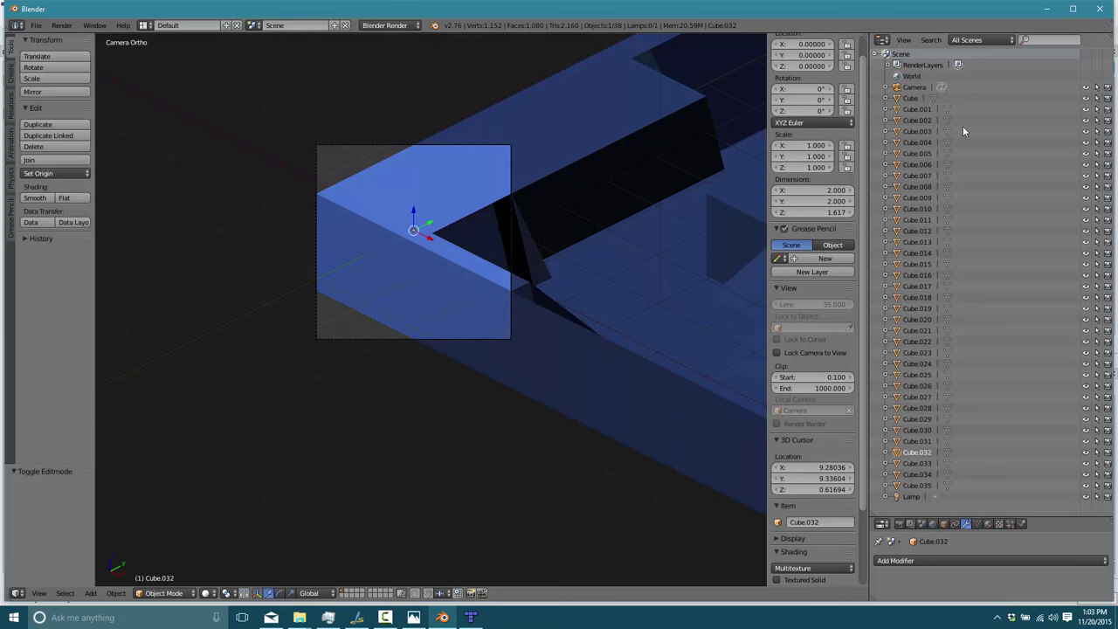
pyautogui.click(299, 617)
pyautogui.click(350, 564)
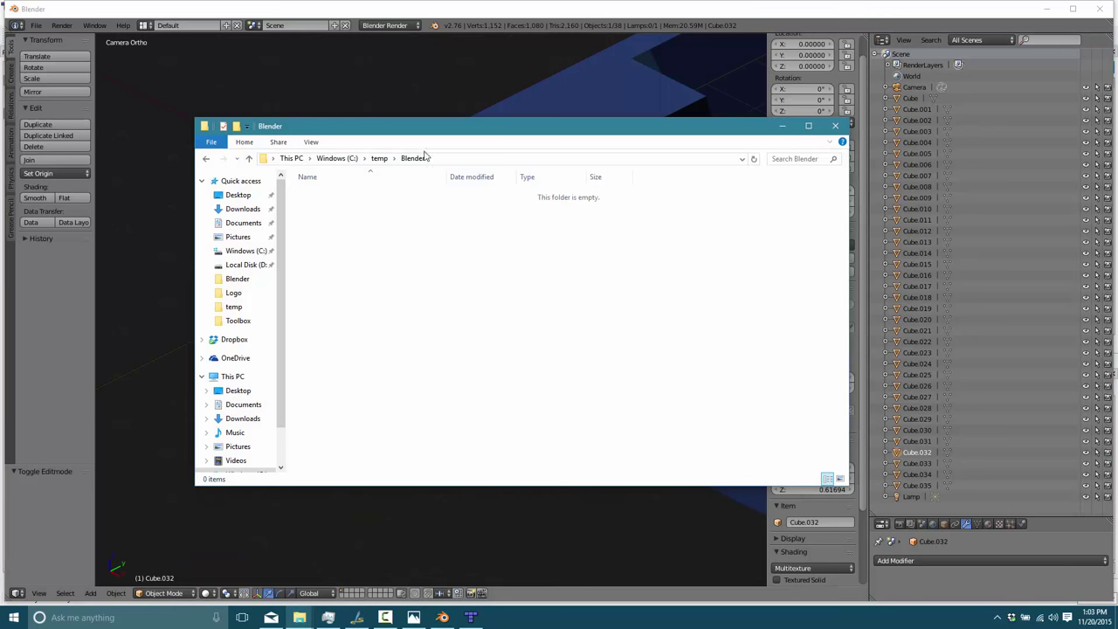
pyautogui.click(442, 498)
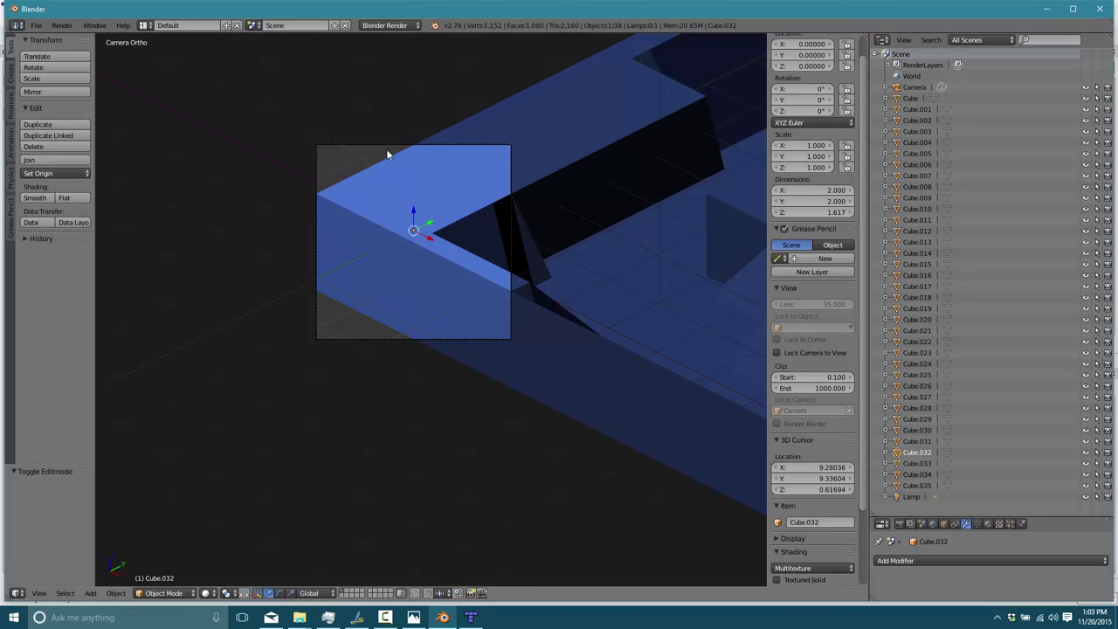
# - Hide the side panels, split the viewport, and create a new text block in a Text Editor
pyautogui.press('t')
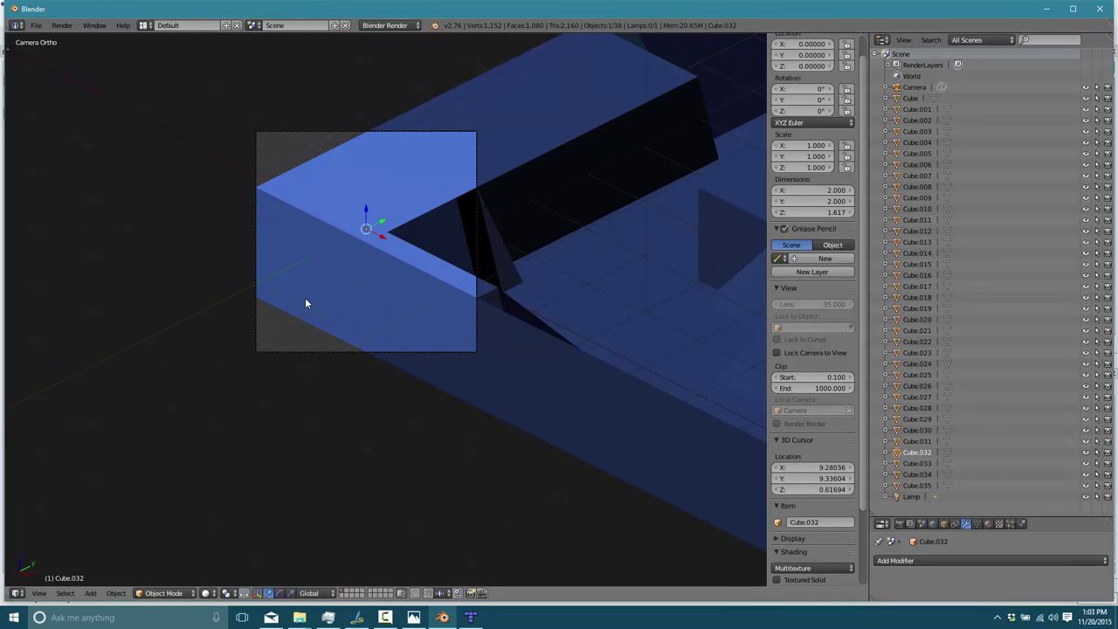
pyautogui.press('n')
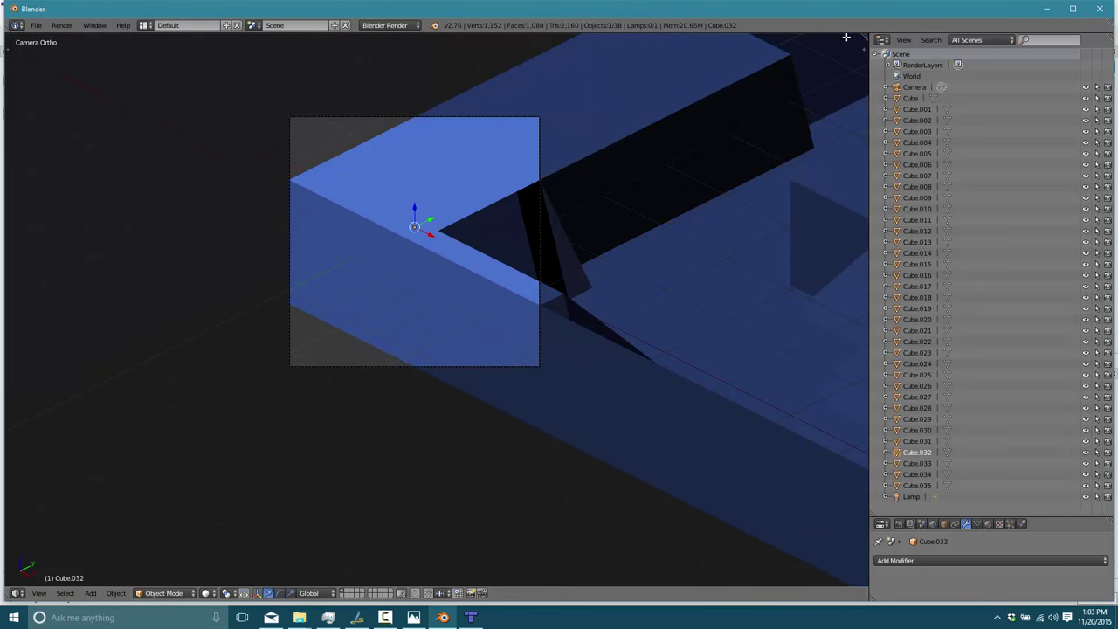
pyautogui.moveTo(864, 35); pyautogui.dragTo(422, 131)
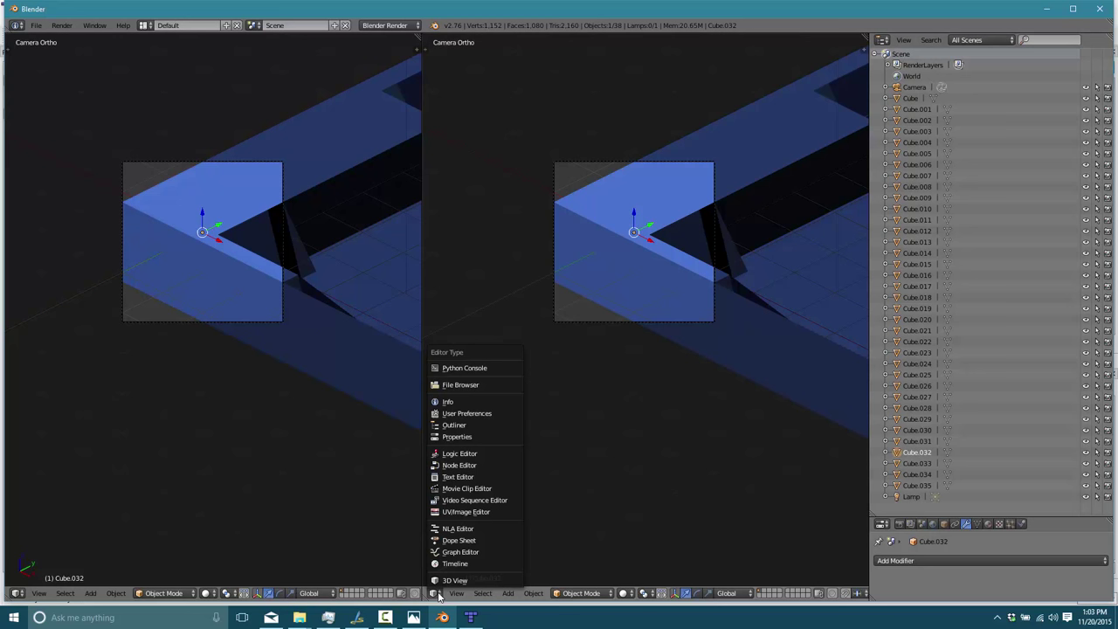
pyautogui.click(463, 476)
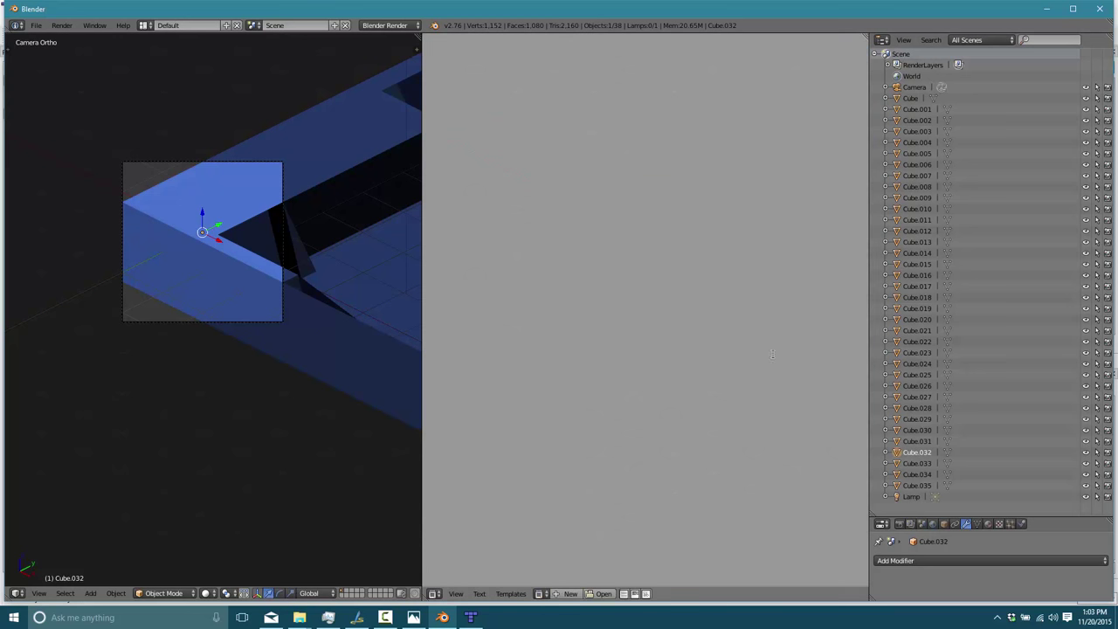
pyautogui.click(570, 593)
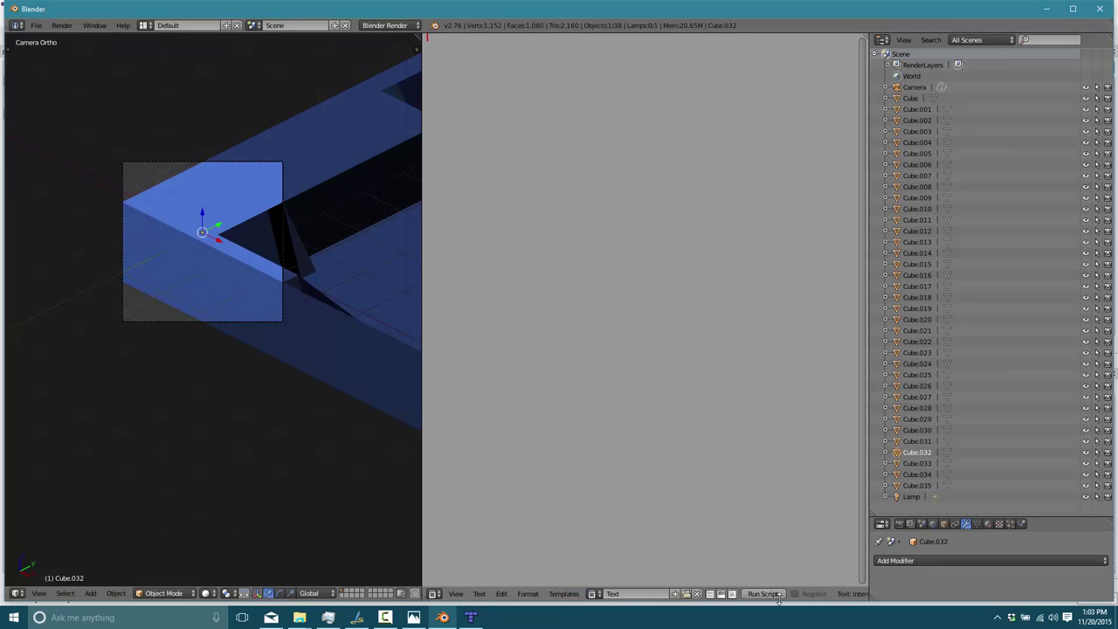
# - Set the Text Editor font size to 24 and widen it beside a narrow camera view
pyautogui.click(457, 594)
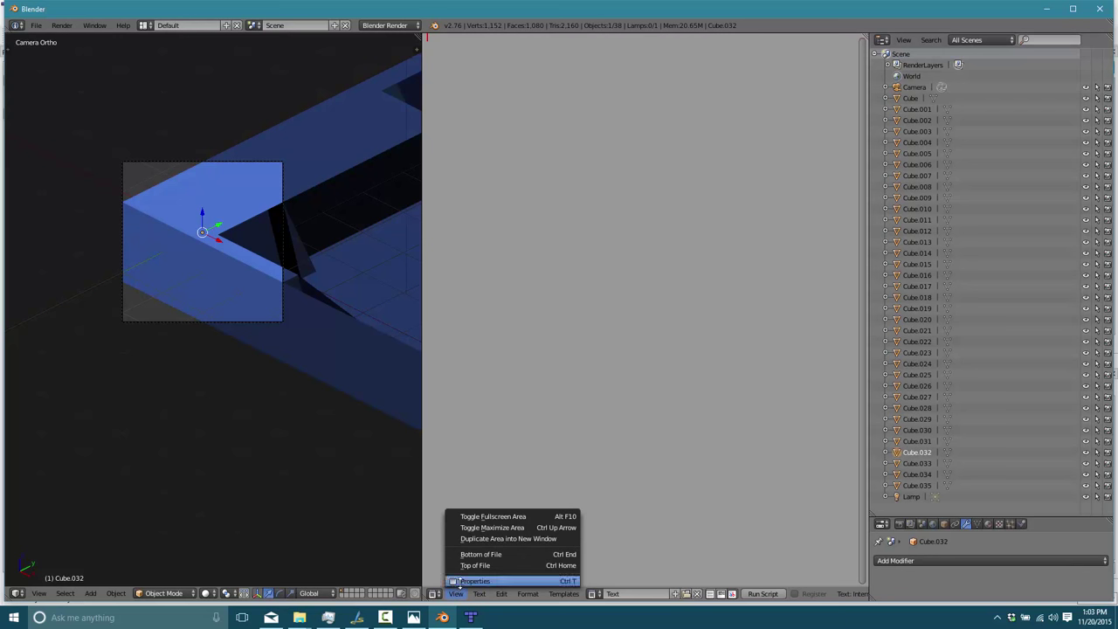
pyautogui.click(463, 581)
pyautogui.moveTo(462, 118); pyautogui.dragTo(576, 109)
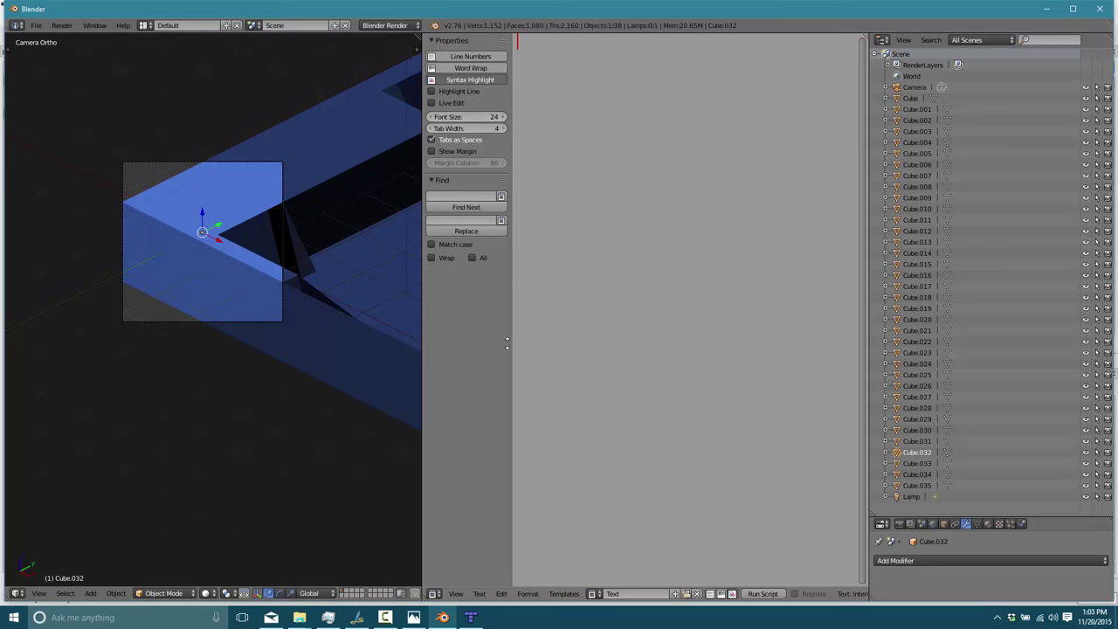
pyautogui.click(440, 589)
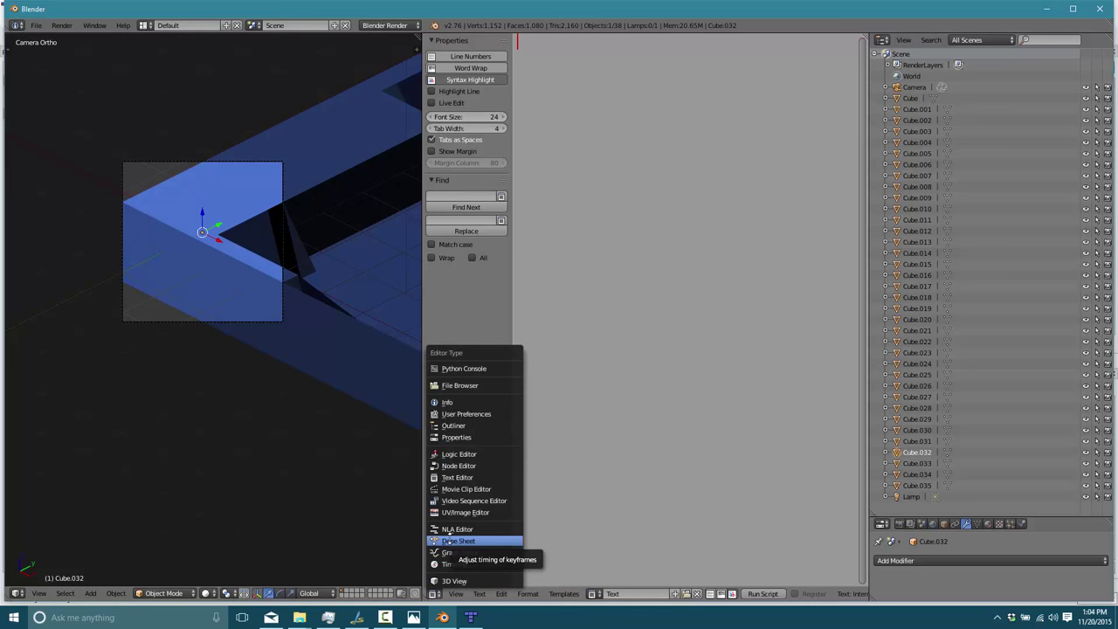
pyautogui.click(462, 593)
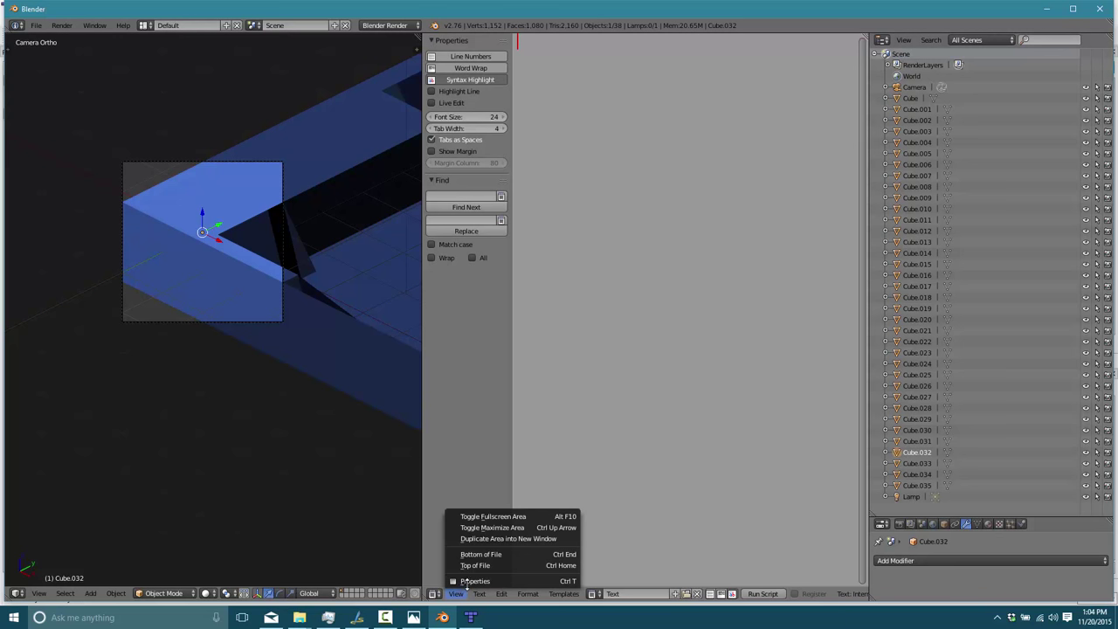
pyautogui.click(466, 582)
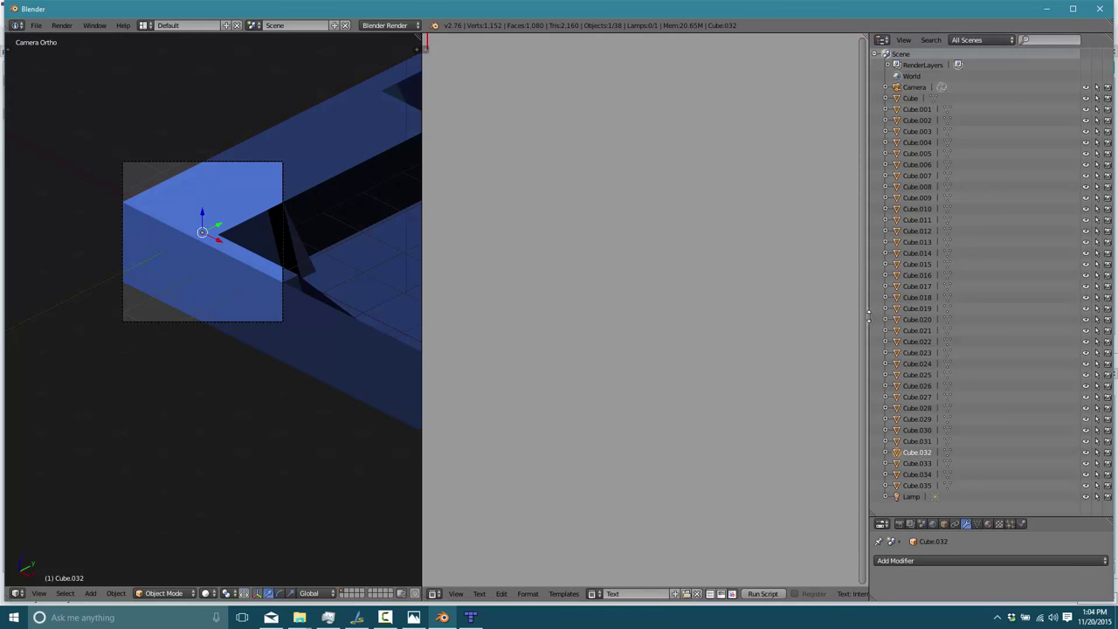
pyautogui.moveTo(870, 316); pyautogui.dragTo(986, 316)
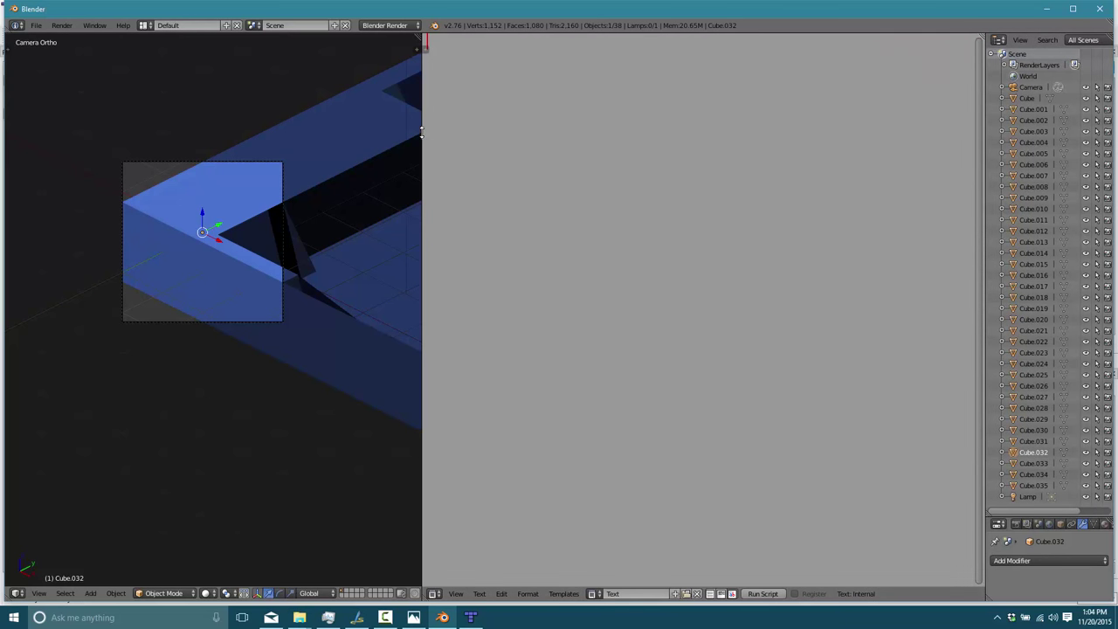
pyautogui.moveTo(424, 132); pyautogui.dragTo(253, 144)
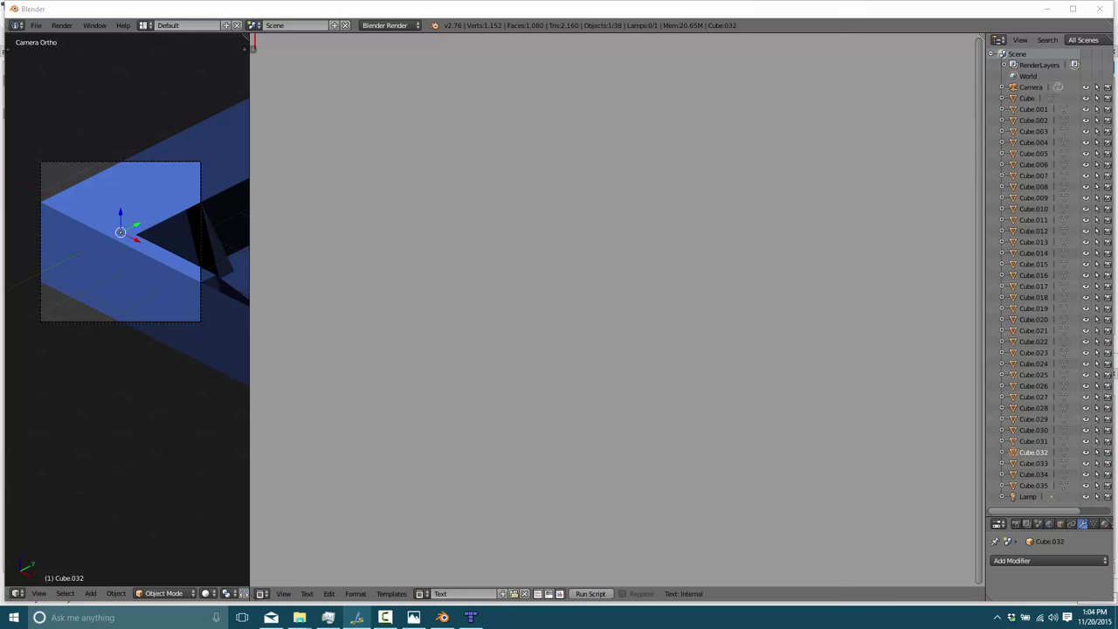
pyautogui.click(370, 167)
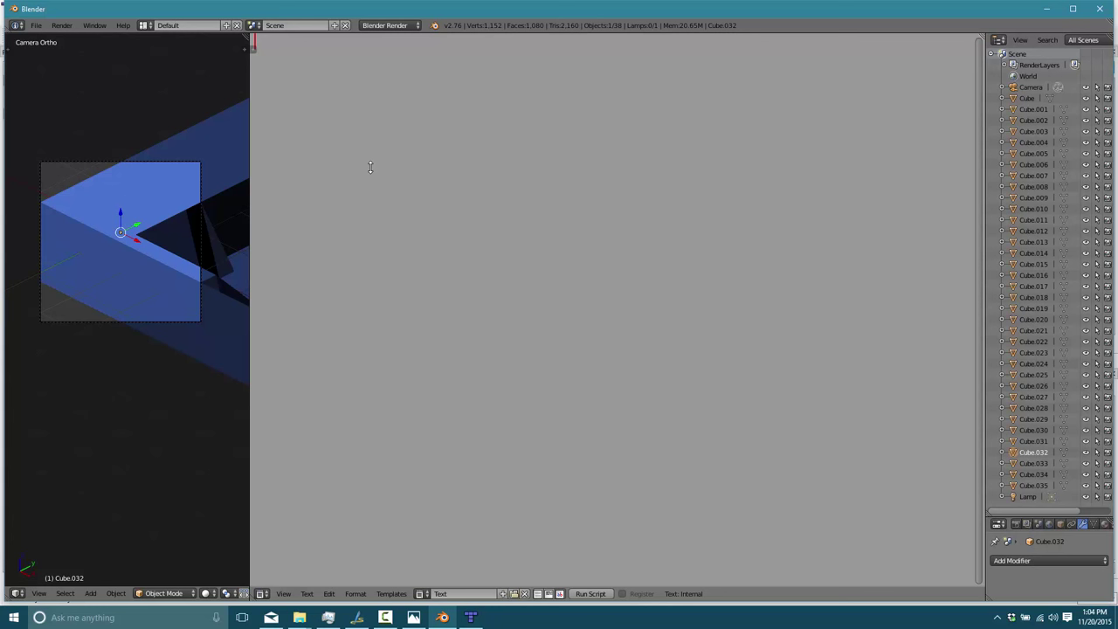
# - Write 'import bpy' and a loop that collects every object whose name starts with 'Cube' into objs
pyautogui.write('import bpy')
pyautogui.press('Return')
pyautogui.press('Return')
pyautogui.write('obc')
pyautogui.press('BackSpace')
pyautogui.write('js')
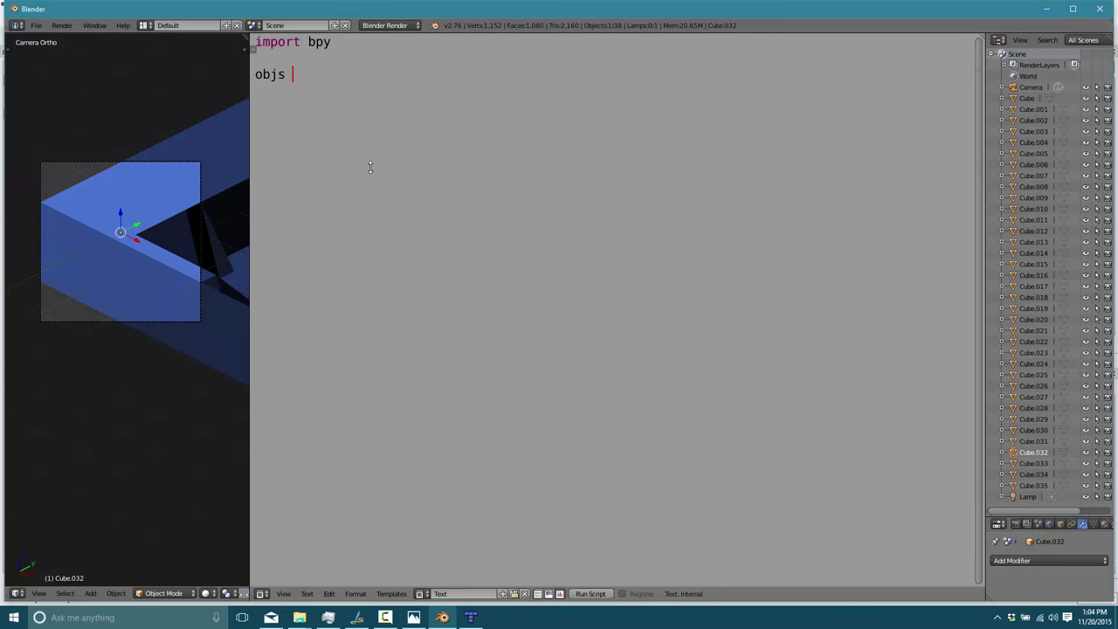
pyautogui.write(' = []')
pyautogui.press('Return')
pyautogui.press('Return')
pyautogui.write('for obj in bpy.data.')
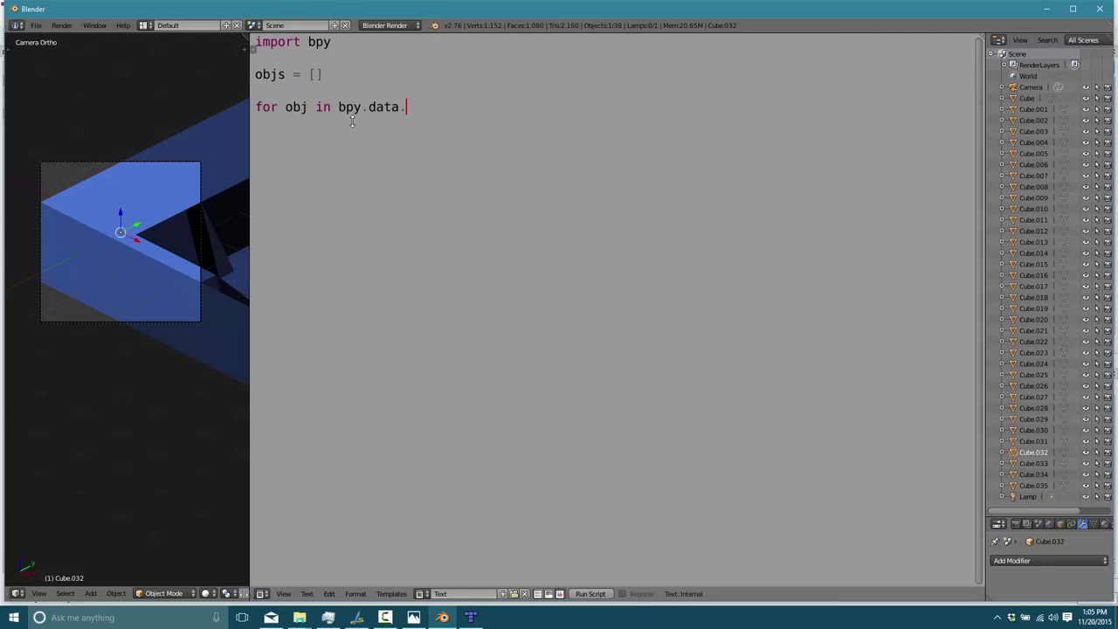
pyautogui.write('ob')
pyautogui.write('jects:')
pyautogui.write('if')
pyautogui.write(' obj.n')
pyautogui.write('ame.startswit')
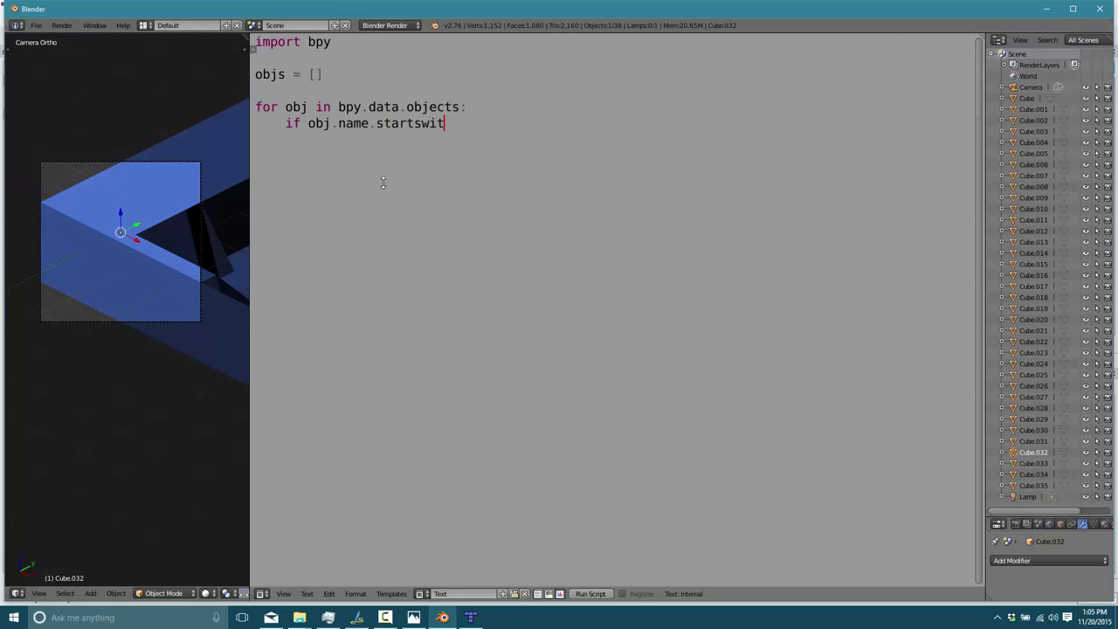
pyautogui.write('h("')
pyautogui.write('Cube")')
pyautogui.write(':         ')
pyautogui.write('objs.append(')
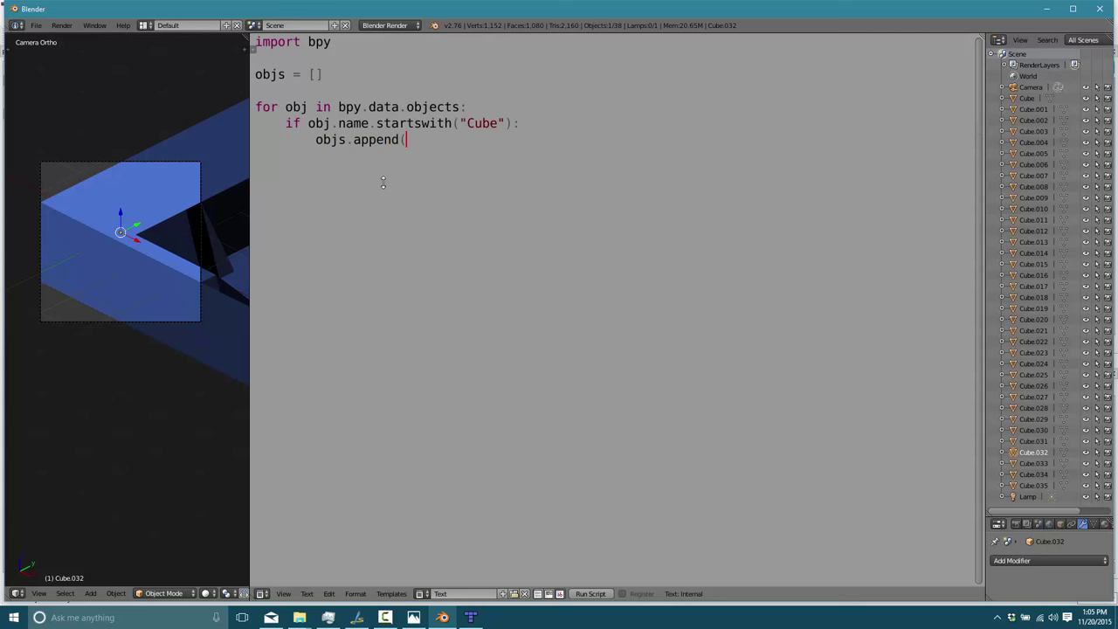
pyautogui.write('obj)')
pyautogui.press('Return')
pyautogui.press('Return')
# - Add a loop over objs that stores curObj's location in prevLoc and sets curObj.hide_render = False
pyautogui.press('BackSpace')
pyautogui.press('BackSpace')
pyautogui.press('BackSpace')
pyautogui.press('BackSpace')
pyautogui.press('BackSpace')
pyautogui.press('BackSpace')
pyautogui.press('BackSpace')
pyautogui.press('BackSpace')
pyautogui.write('for curObj')
pyautogui.write(' in obj')
pyautogui.write('s:')
pyautogui.write('prevLoc =')
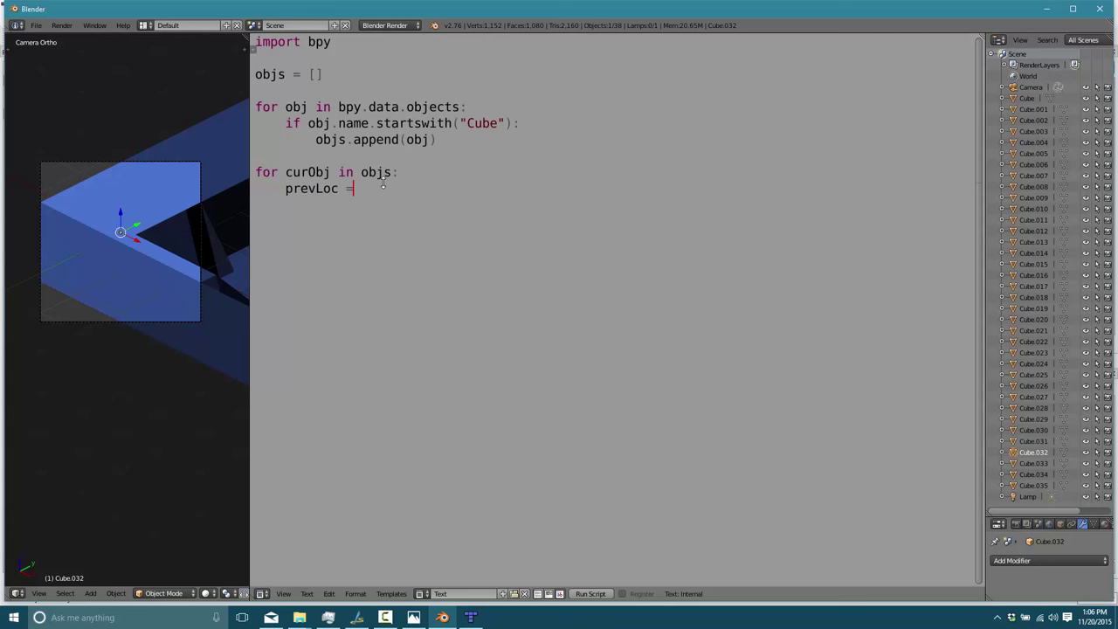
pyautogui.write(' curObj.location.copy()')
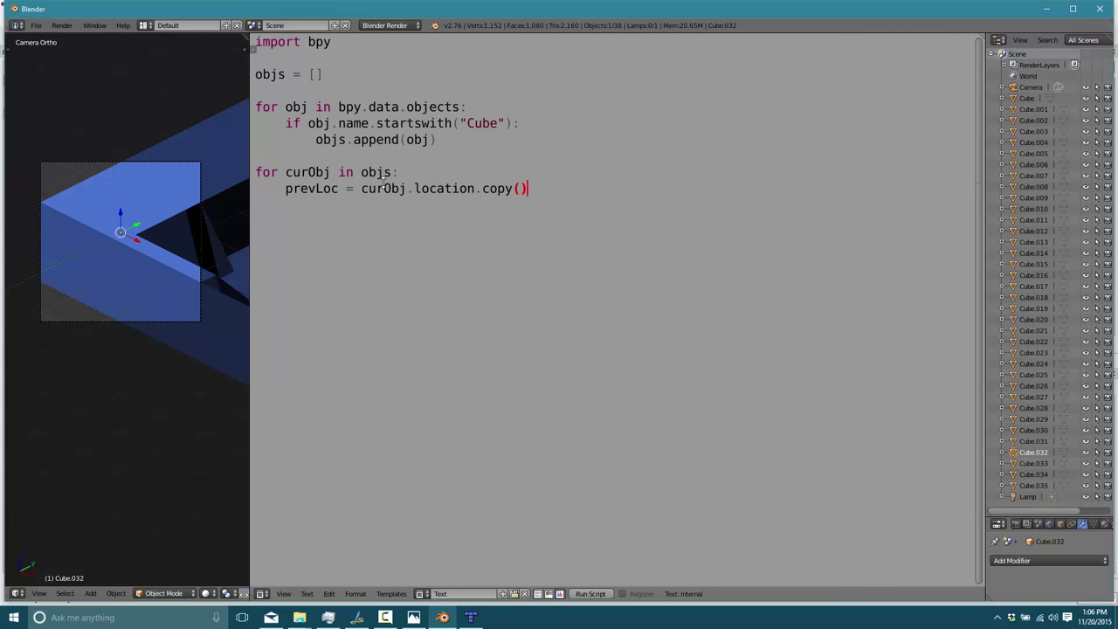
pyautogui.press('Return')
pyautogui.write('curObj.hide_render')
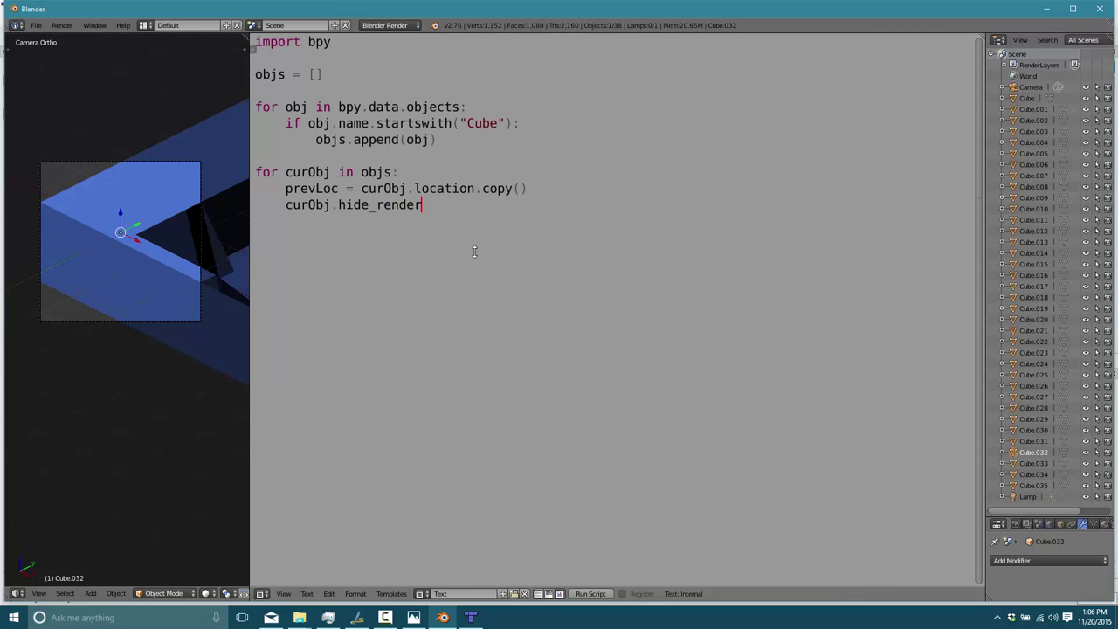
pyautogui.write(' = False')
pyautogui.press('Return')
pyautogui.press('Return')
# - Add an inner loop setting hide_render to True for every cube other than curObj
pyautogui.write('for otherObj')
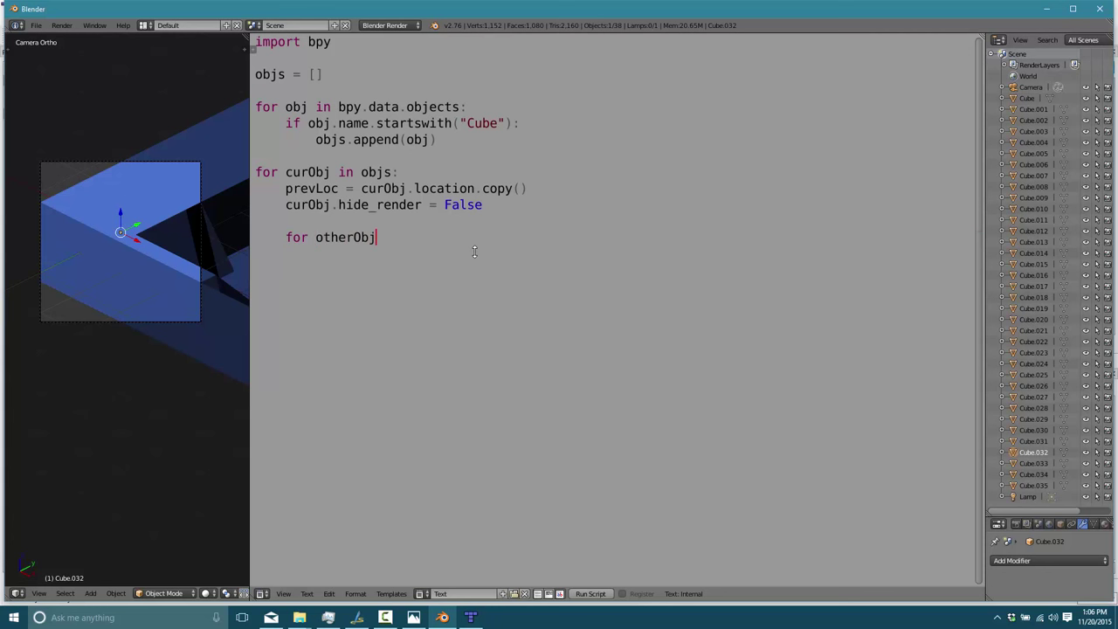
pyautogui.write('s')
pyautogui.write(' in objs:         ')
pyautogui.write('if curObj')
pyautogui.write(' !=')
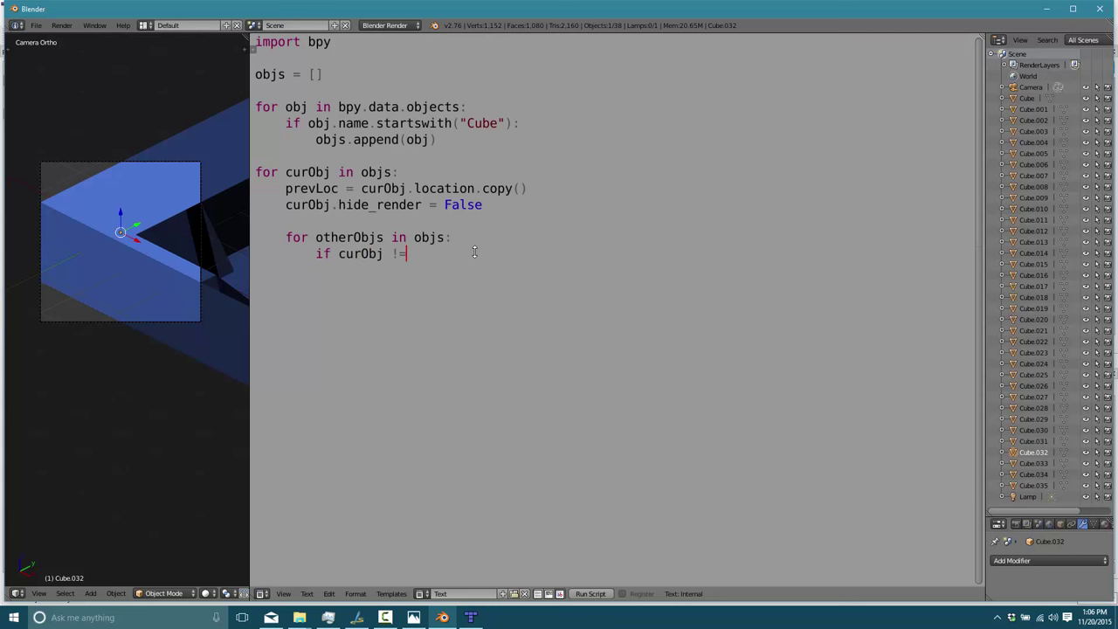
pyautogui.write(' otherObjs:')
pyautogui.press('Return')
pyautogui.write('otherObj')
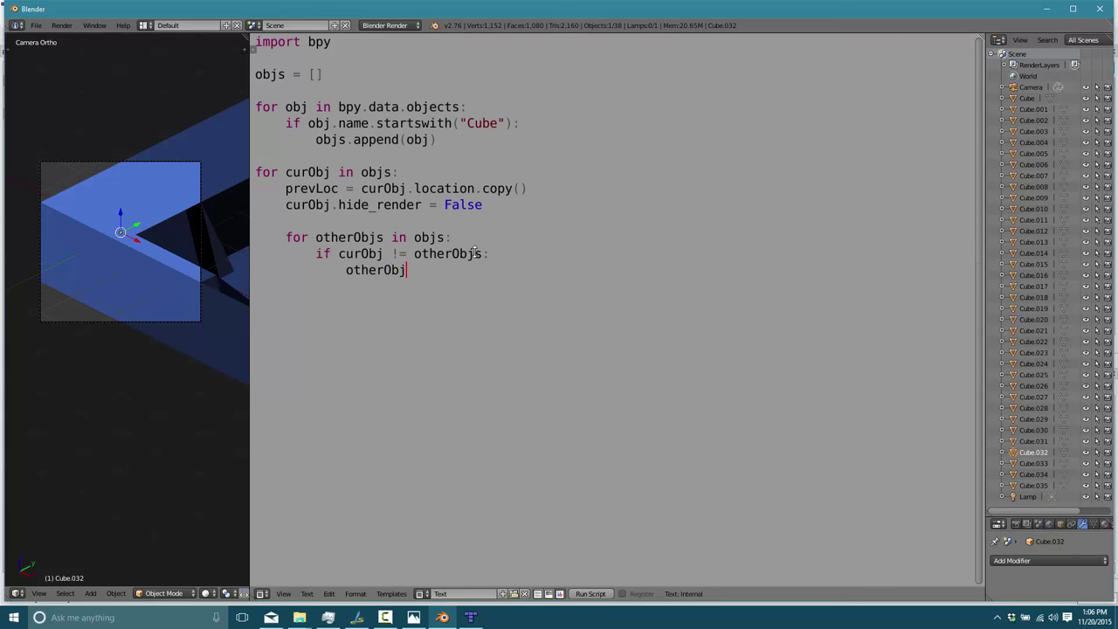
pyautogui.click(481, 253)
pyautogui.press('BackSpace')
pyautogui.press('BackSpace')
pyautogui.write('hide_render=')
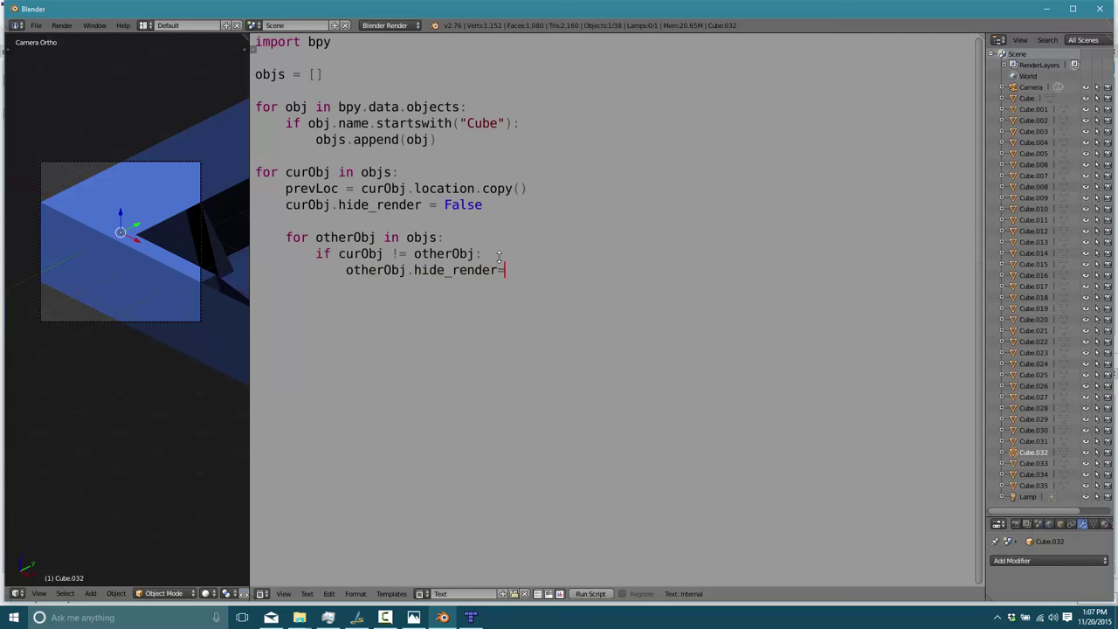
pyautogui.write('= True')
pyautogui.press('Return')
pyautogui.press('Return')
# - Move curObj to (0,0,0) and set the scene render filepath to c:\temp\ plus the cube name plus '.png'
pyautogui.write('curObj.location = (0,0,0)')
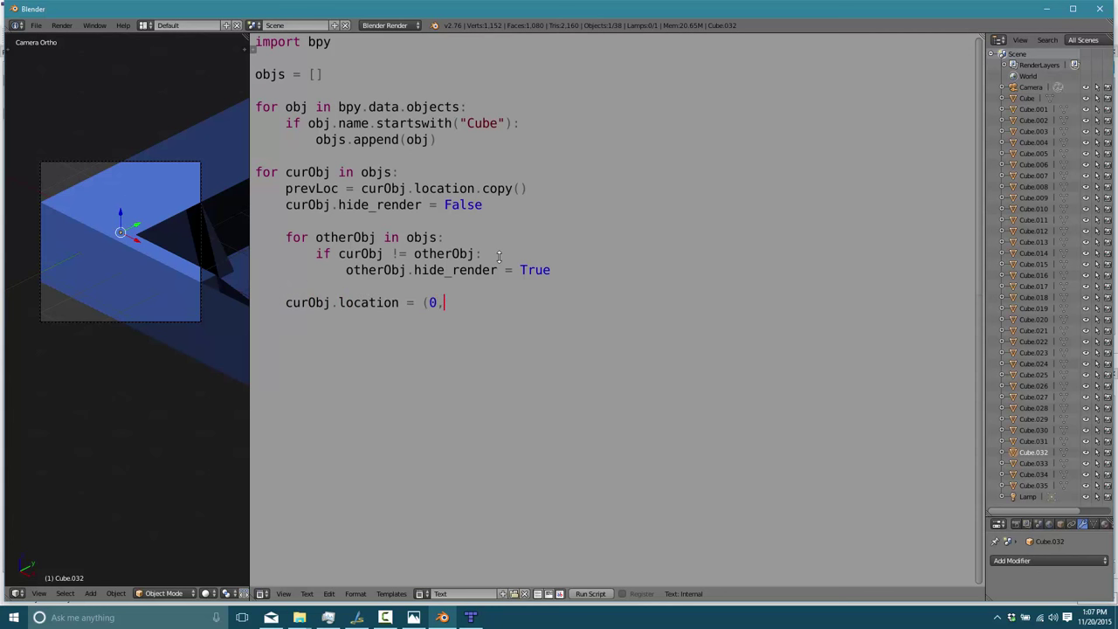
pyautogui.press('Return')
pyautogui.write('bpy.data.scenes[')
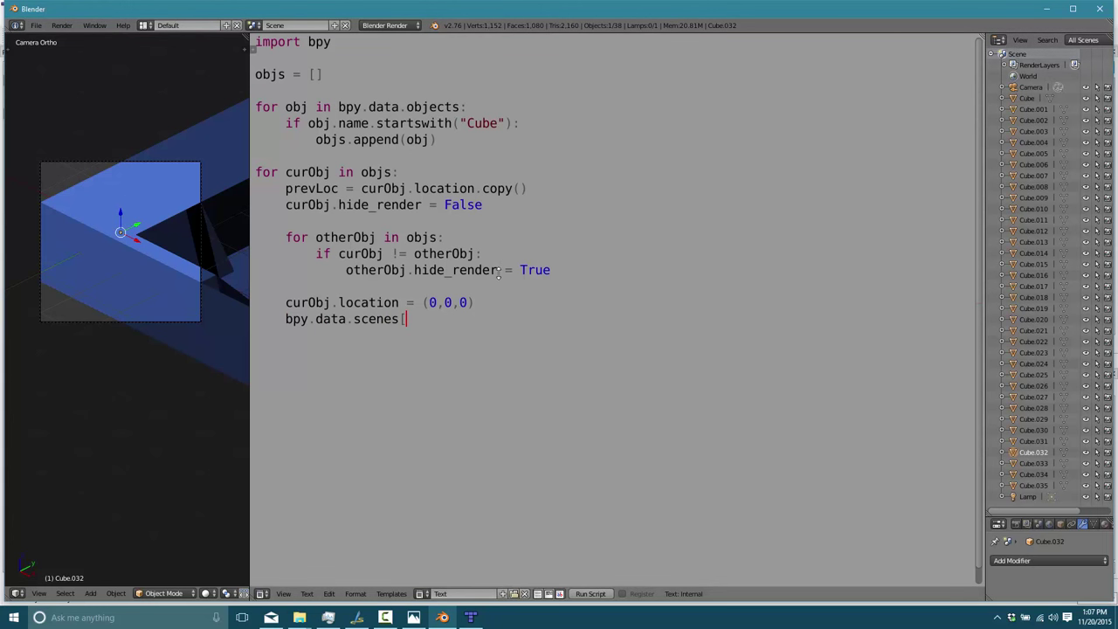
pyautogui.write('"Scene')
pyautogui.write('"')
pyautogui.write('.render.file')
pyautogui.press('BackSpace')
pyautogui.press('BackSpace')
pyautogui.press('BackSpace')
pyautogui.press('BackSpace')
pyautogui.press('BackSpace')
pyautogui.press('BackSpace')
pyautogui.press('BackSpace')
pyautogui.press('BackSpace')
pyautogui.press('BackSpace')
pyautogui.press('BackSpace')
pyautogui.press('BackSpace')
pyautogui.press('BackSpace')
pyautogui.press('BackSpace')
pyautogui.press('BackSpace')
pyautogui.press('BackSpace')
pyautogui.press('BackSpace')
pyautogui.press('BackSpace')
pyautogui.press('BackSpace')
pyautogui.press('BackSpace')
pyautogui.write("'Scene'].render.filepath = ")
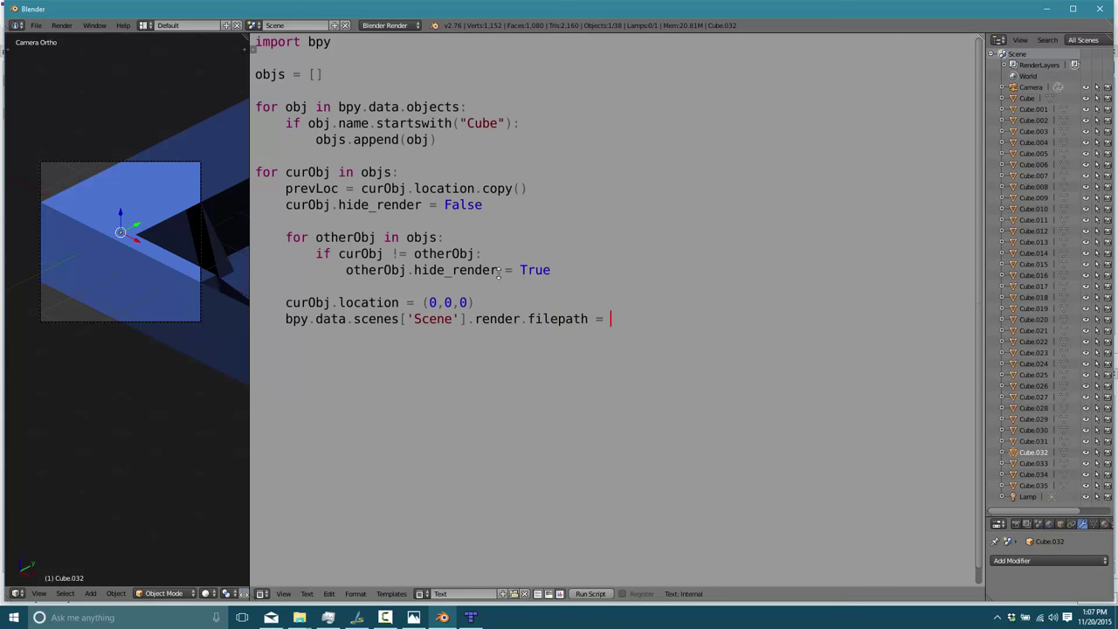
pyautogui.write('"c:\\\\temp\\\\')
pyautogui.write('+ curObj.name')
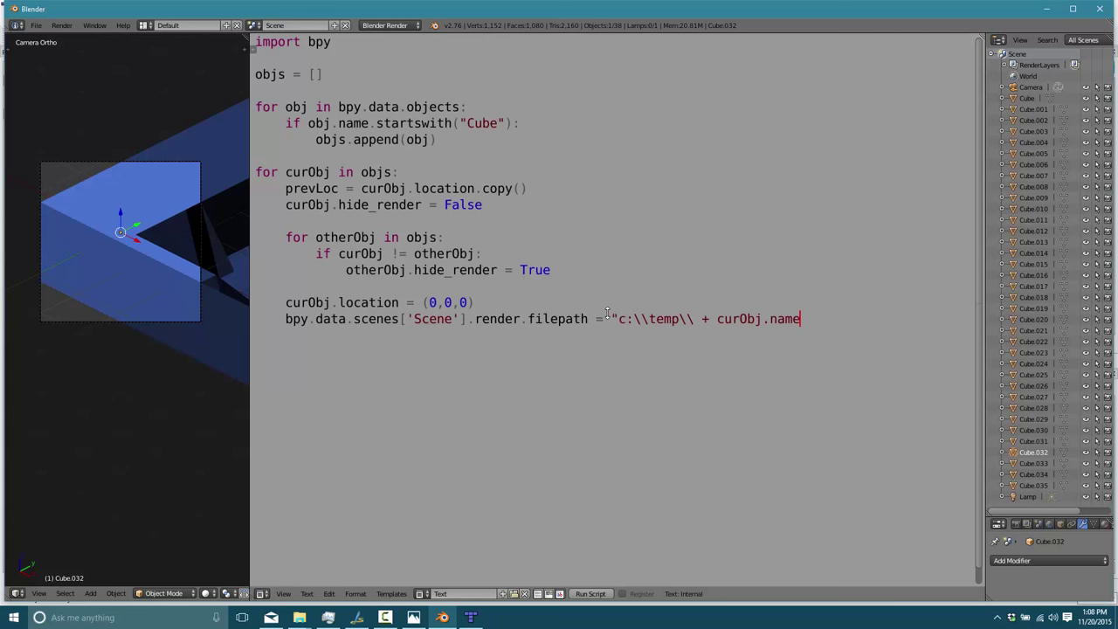
pyautogui.click(695, 320)
pyautogui.write('"')
pyautogui.press('End')
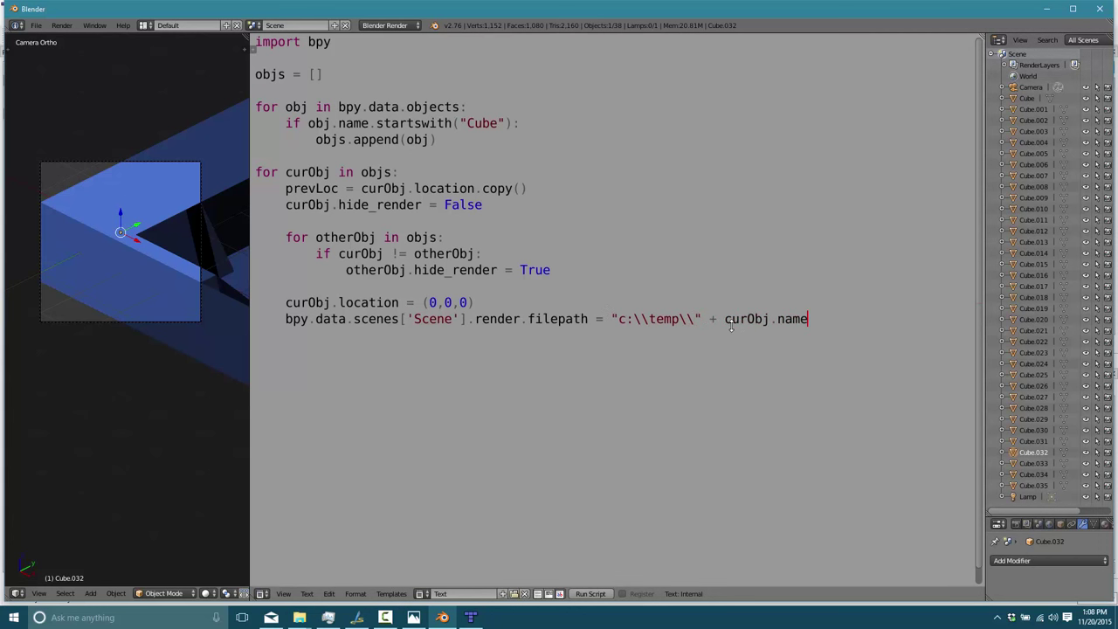
pyautogui.write('+ ".png"')
# - Call bpy.ops.render.render(write_still=True), then set hide_render to True and restore curObj.location to prevLoc
pyautogui.press('Return')
pyautogui.write('bpy.ops.render')
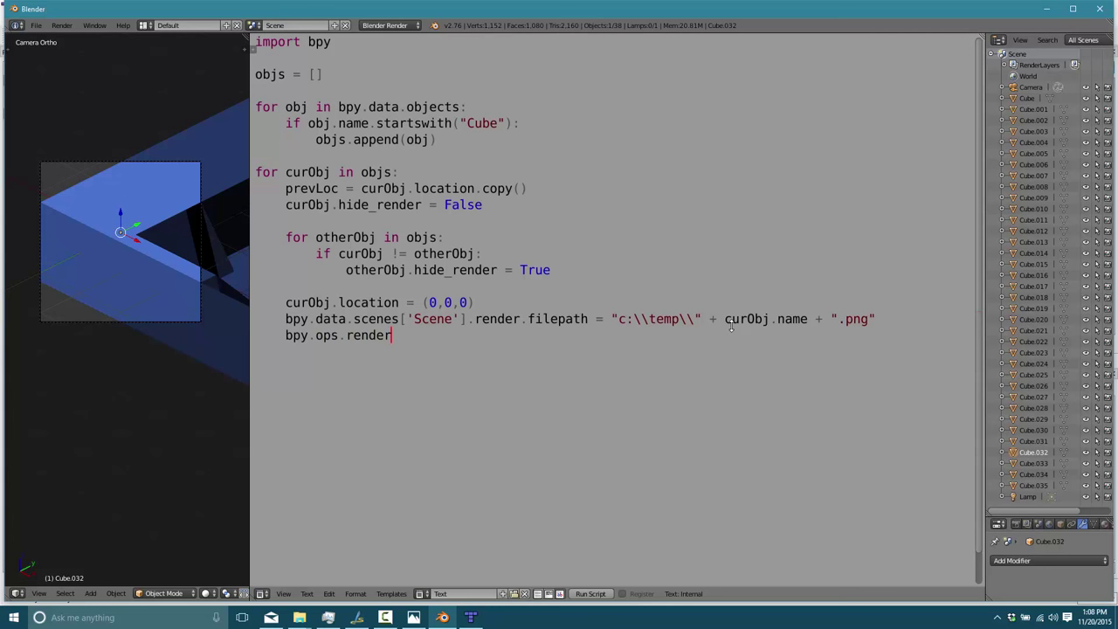
pyautogui.write('.render(write_still=True)')
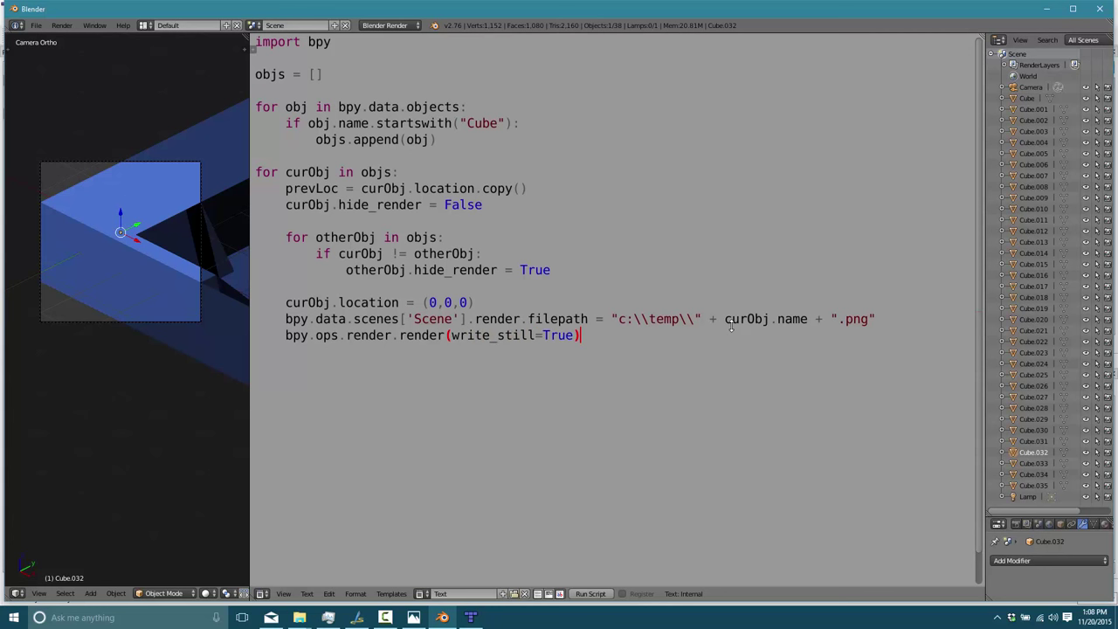
pyautogui.press('Return')
pyautogui.press('Return')
pyautogui.write('curObj.hide_')
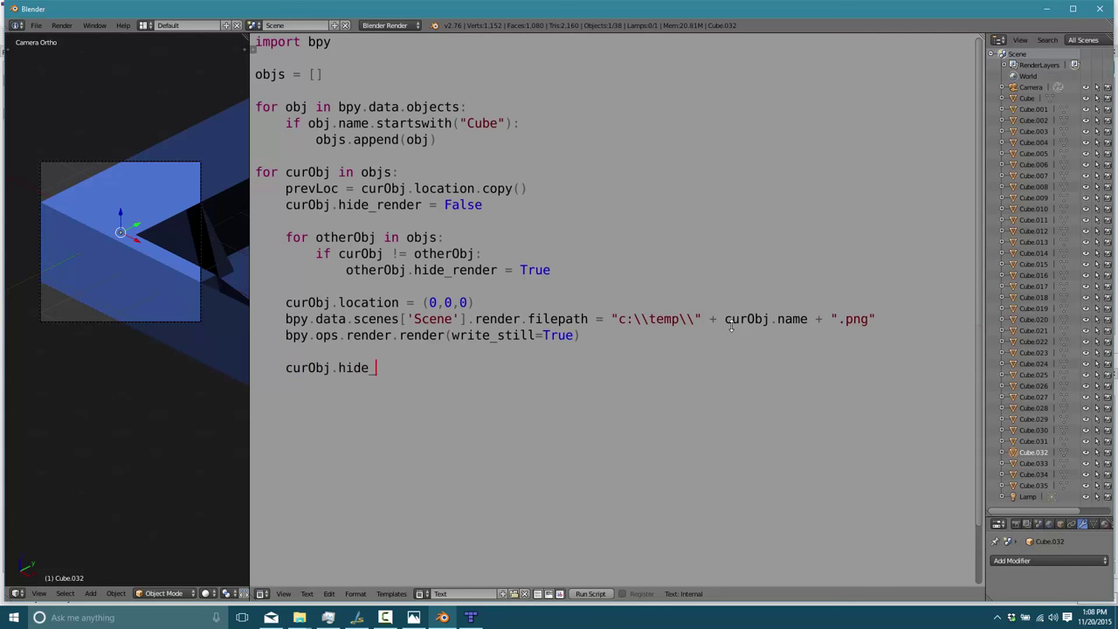
pyautogui.write('render = False')
pyautogui.press('BackSpace')
pyautogui.press('BackSpace')
pyautogui.press('BackSpace')
pyautogui.press('BackSpace')
pyautogui.press('BackSpace')
pyautogui.write('True')
pyautogui.write('cur')
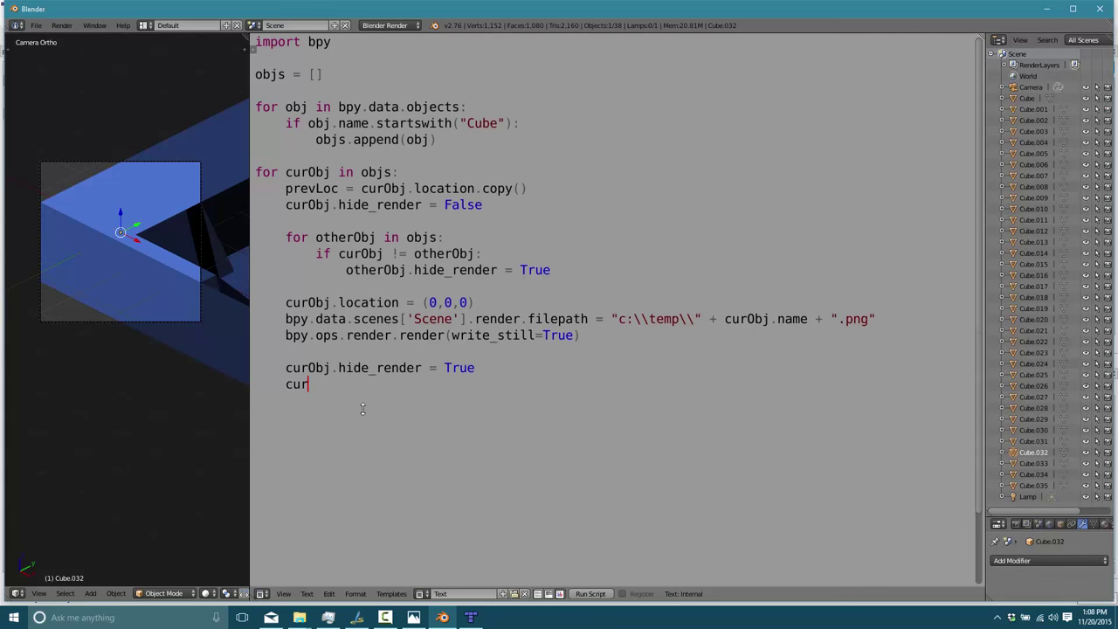
pyautogui.write('Obj.location = prevLoc')
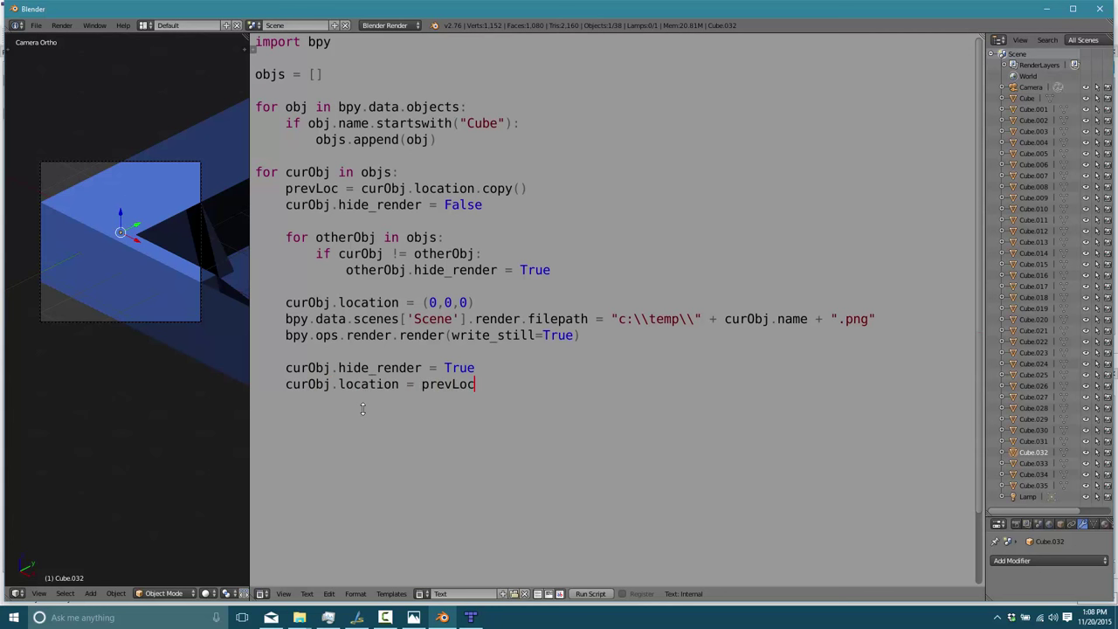
# - Run the script to render every cube
pyautogui.click(642, 337)
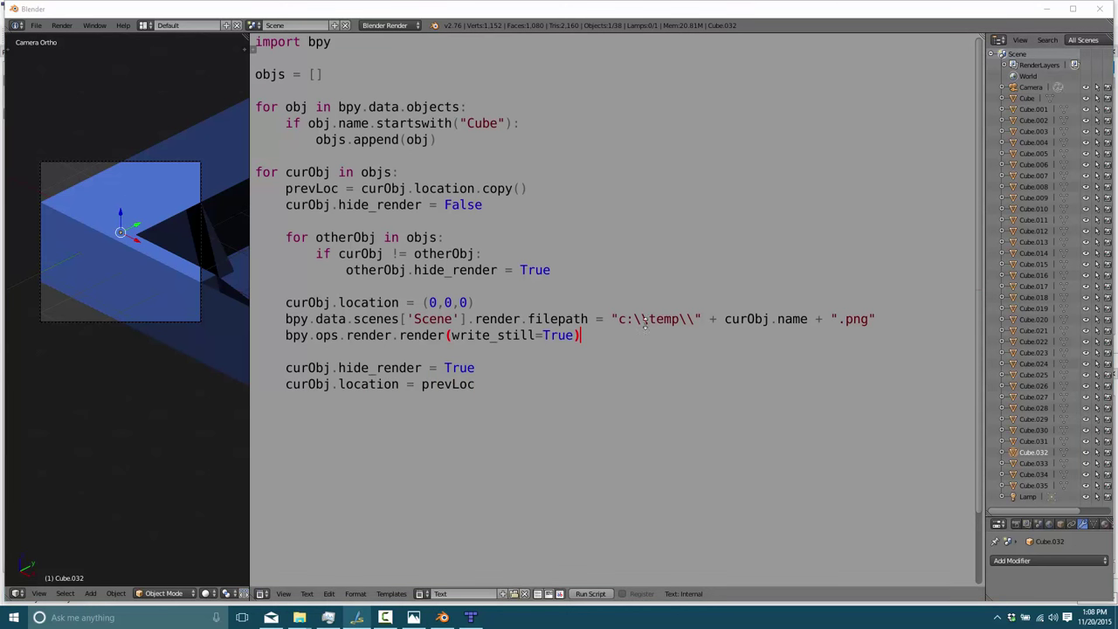
pyautogui.click(589, 594)
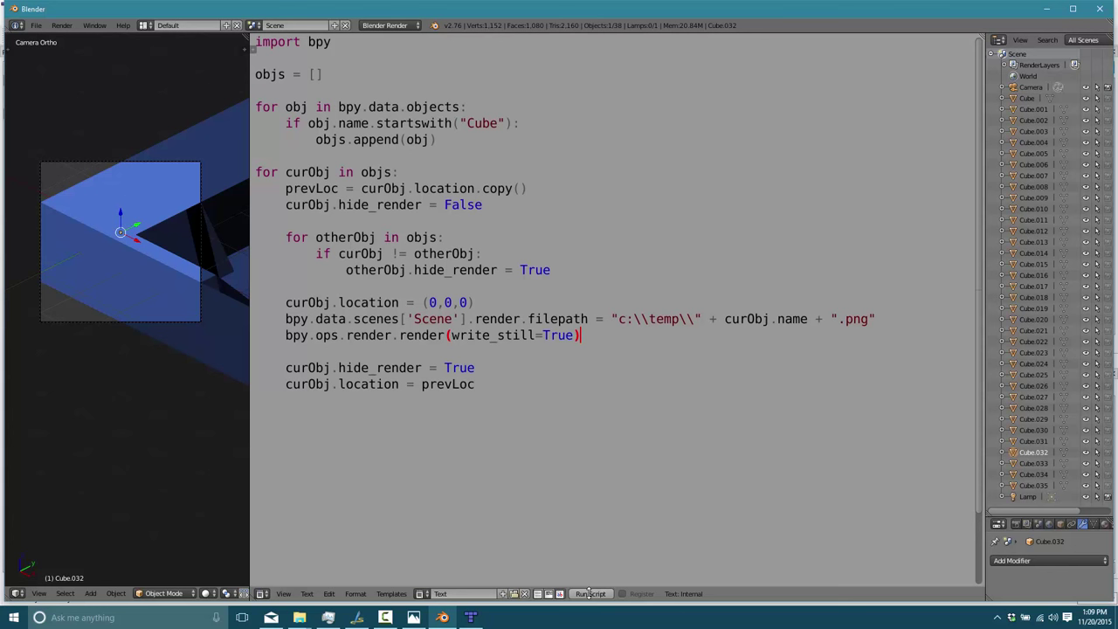
pyautogui.click(544, 391)
# - Insert 'asdf' into the render call so it reads renasdfder, and rerun the script to trigger an error
pyautogui.click(361, 385)
pyautogui.write('asdf')
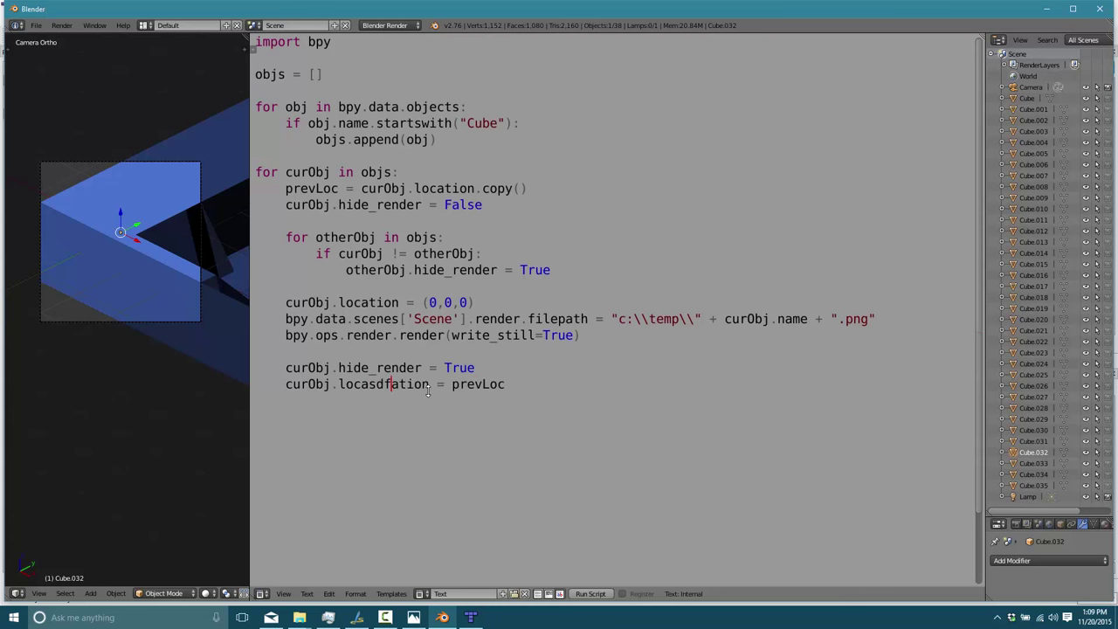
pyautogui.press('BackSpace')
pyautogui.press('BackSpace')
pyautogui.press('BackSpace')
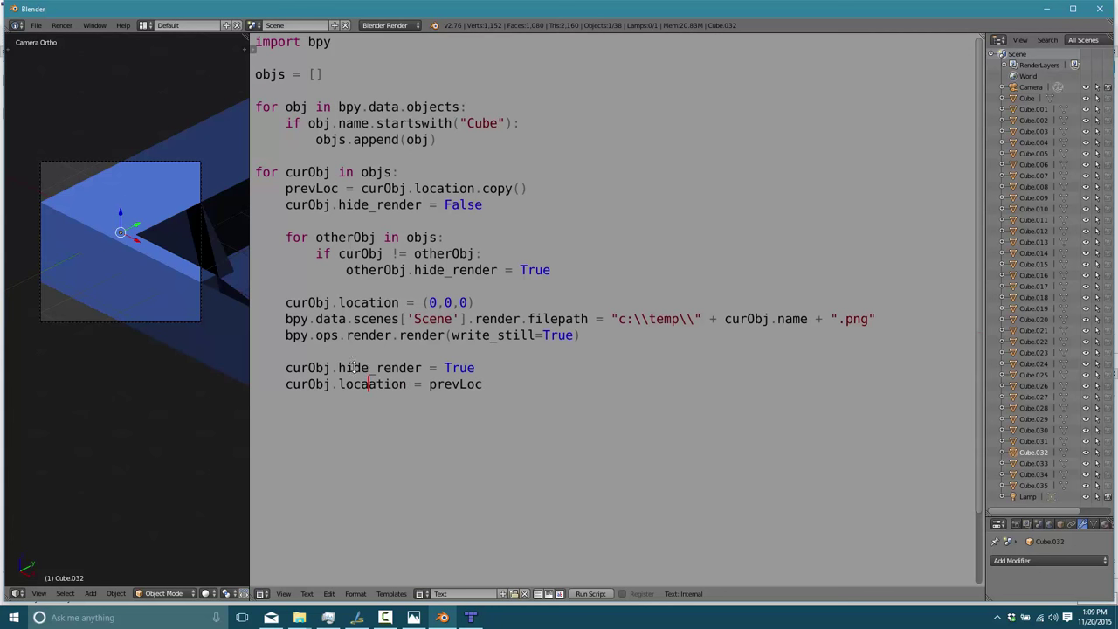
pyautogui.press('BackSpace')
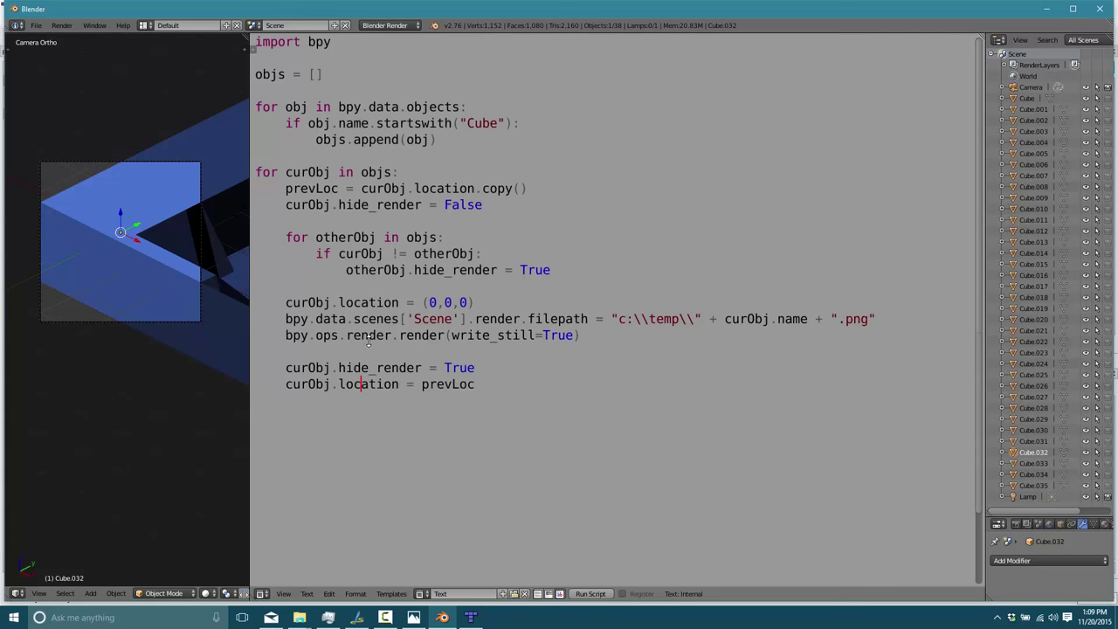
pyautogui.write('asdf')
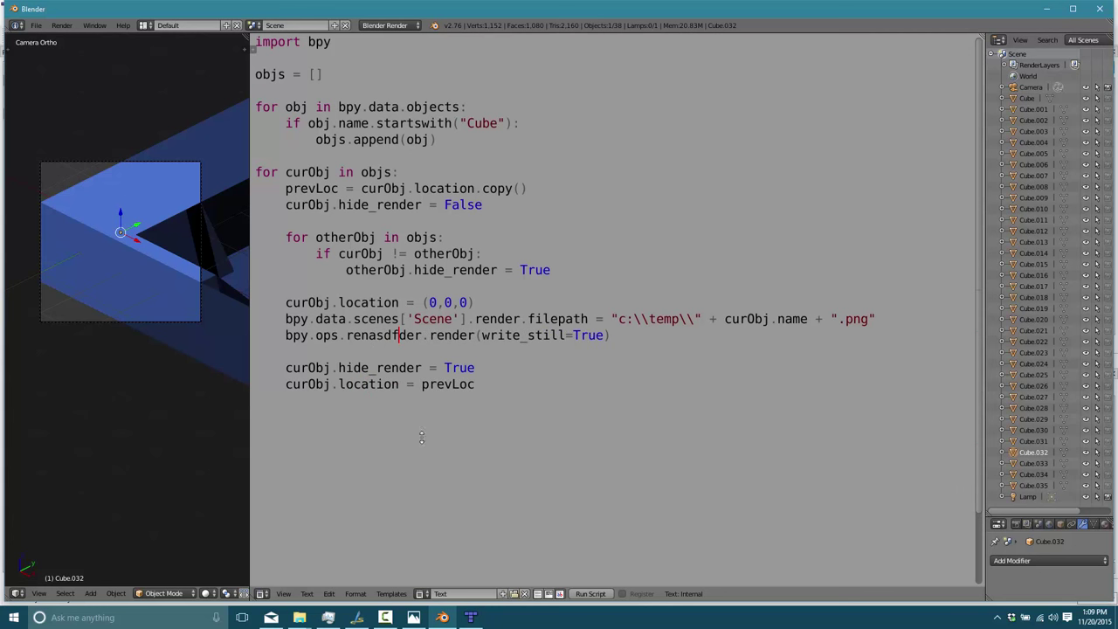
pyautogui.click(588, 593)
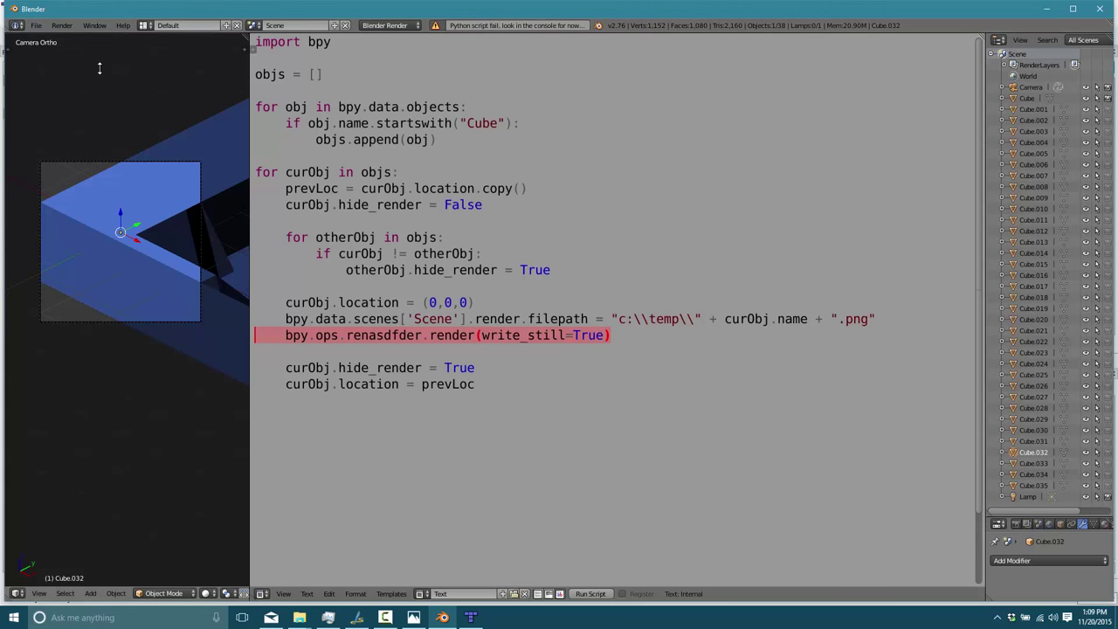
# - Show the system console via Window > Toggle System Console to read the error, then hide it and clear the red highlight
pyautogui.click(94, 26)
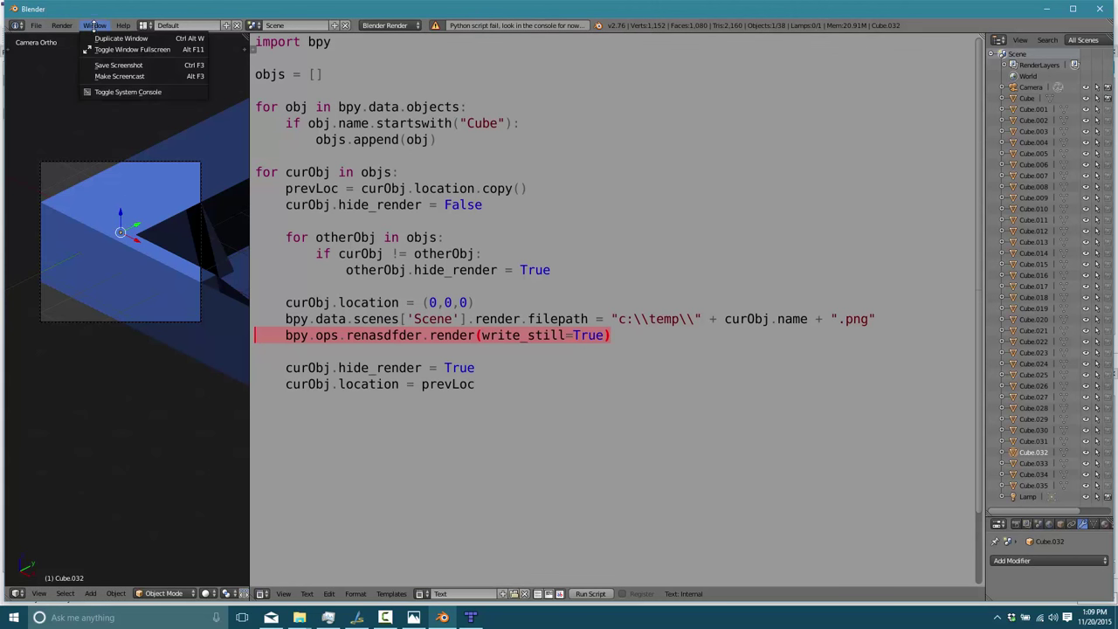
pyautogui.click(122, 92)
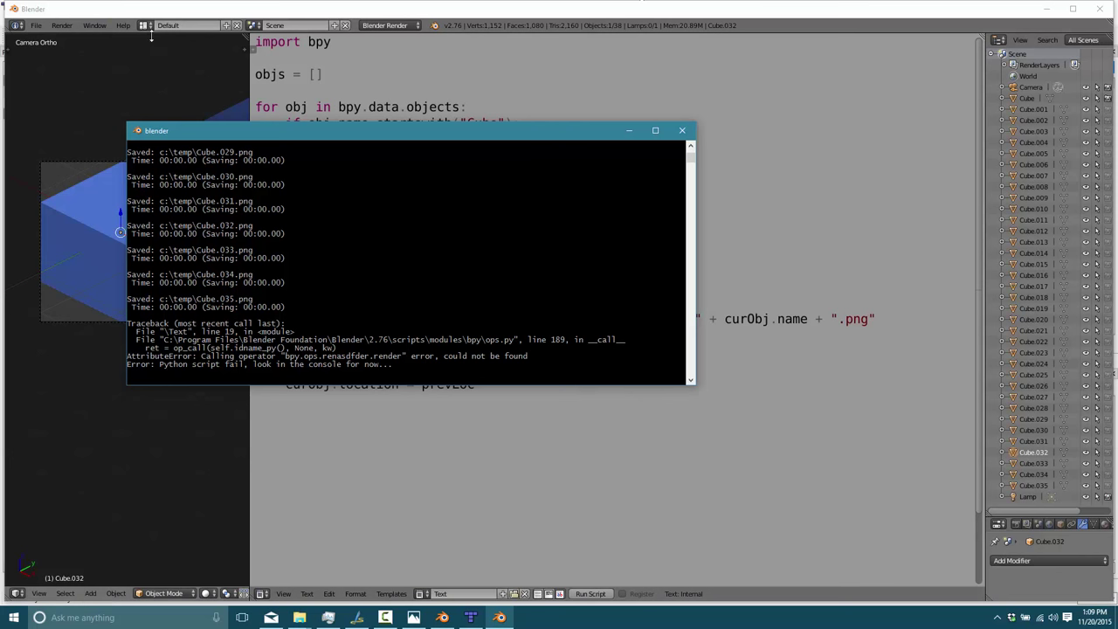
pyautogui.click(96, 24)
pyautogui.click(166, 90)
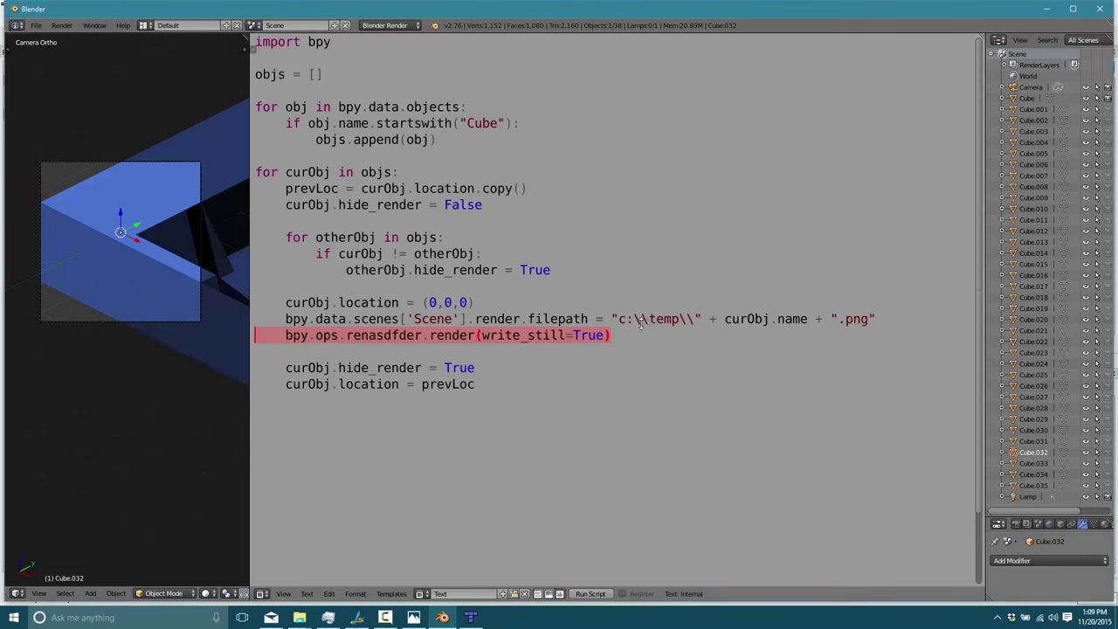
pyautogui.click(566, 353)
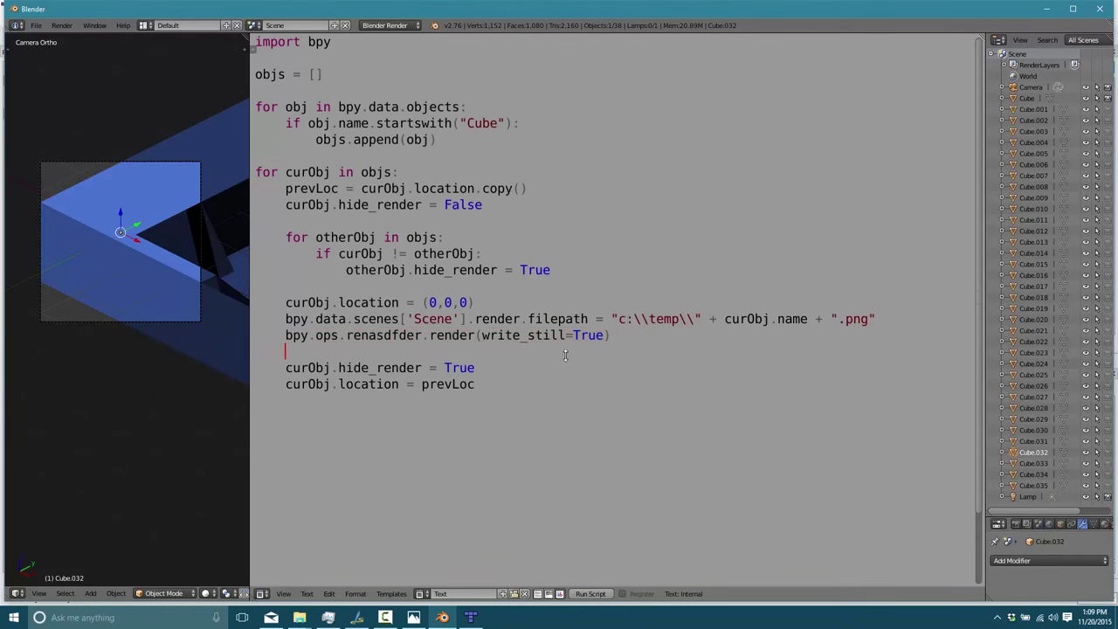
# - Restore the call to bpy.ops.render.render and change the output path to "c:\\temp\\Blender\\"
pyautogui.hotkey('alt', 'p')
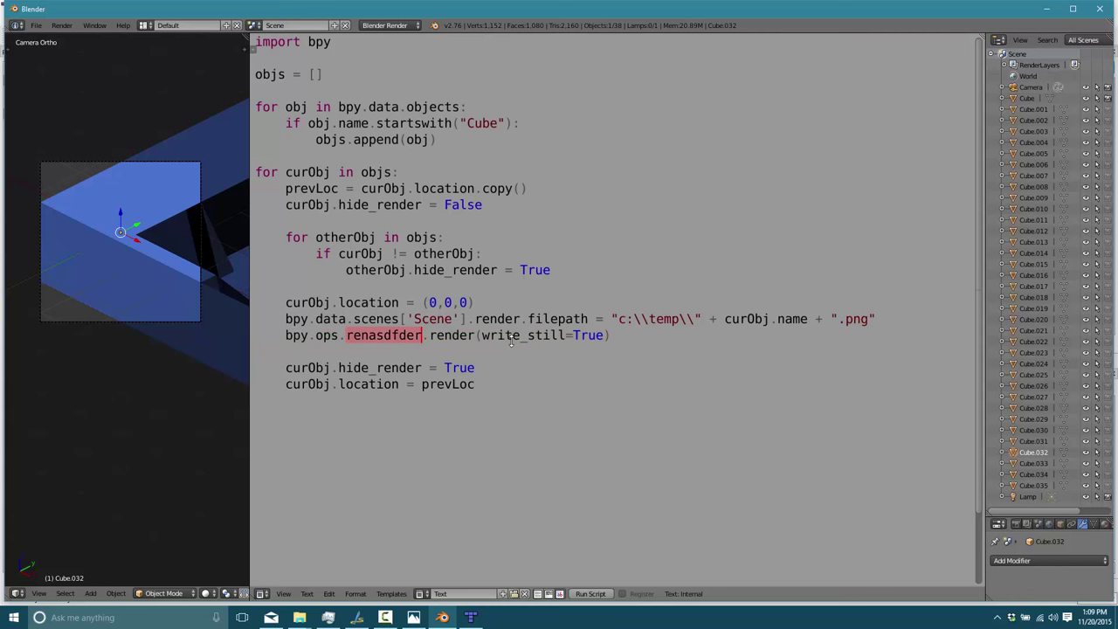
pyautogui.write('render')
pyautogui.hotkey('ctrl', 'End')
pyautogui.moveTo(300, 619)
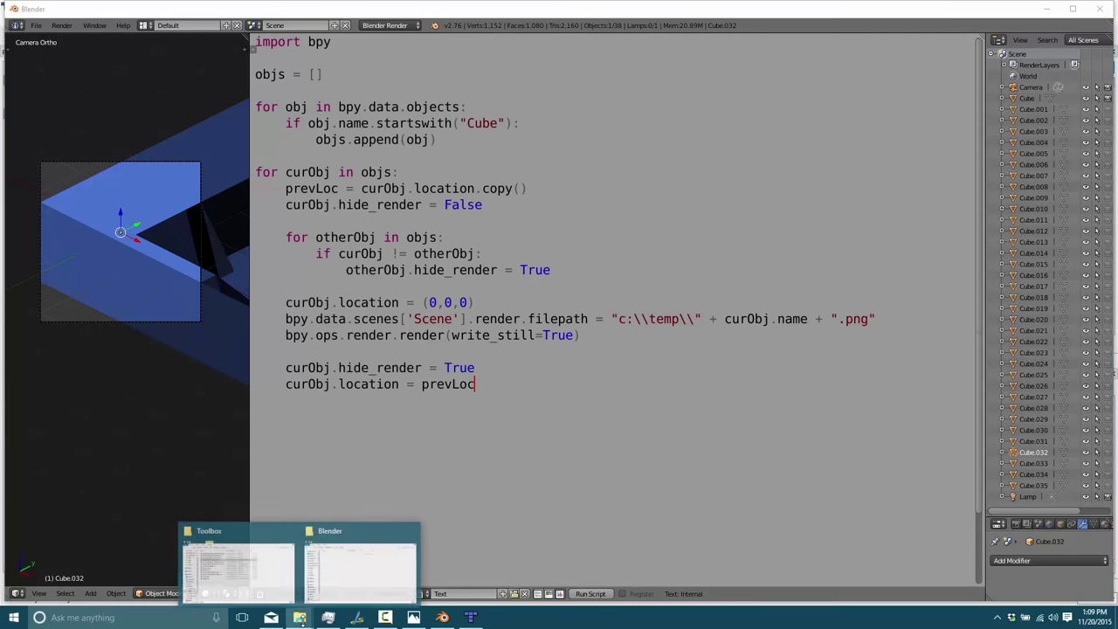
pyautogui.click(700, 319)
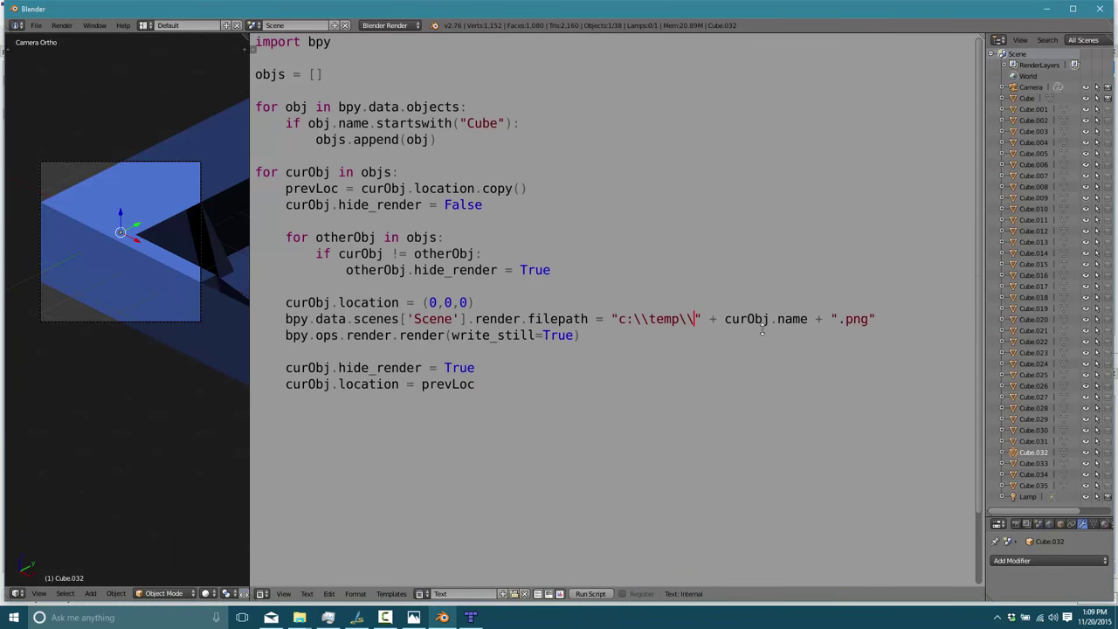
pyautogui.write('Blender\\\\')
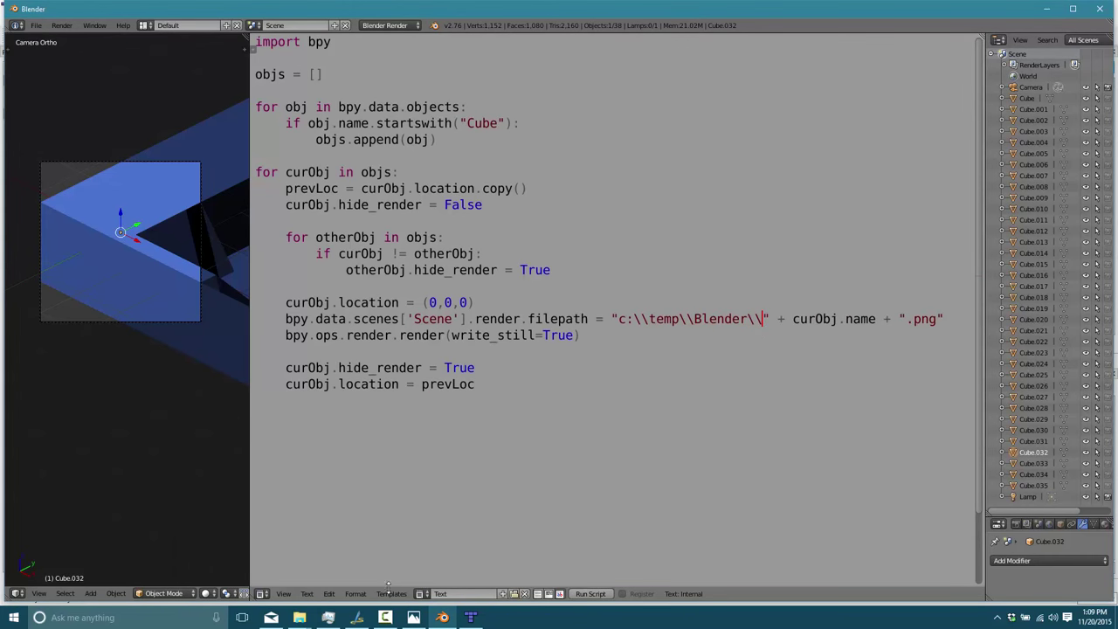
# - Open the C:\temp\Blender folder, select Cube.020.png, and open Cube.001.png in Photos
pyautogui.moveTo(300, 617)
pyautogui.click(351, 572)
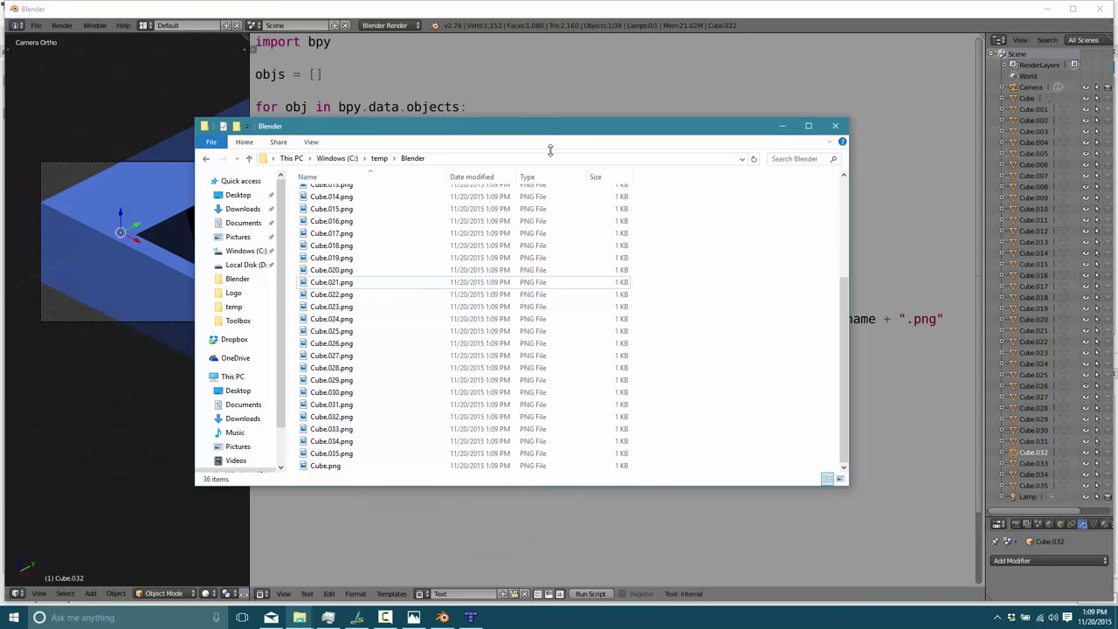
pyautogui.click(511, 266)
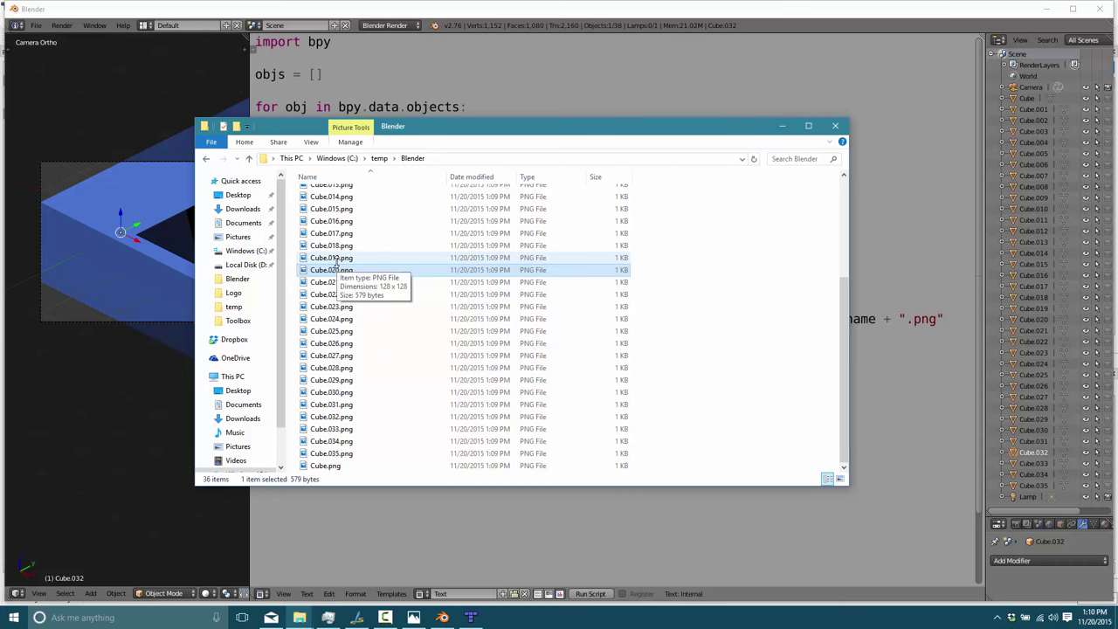
pyautogui.scroll(4, 335, 262)
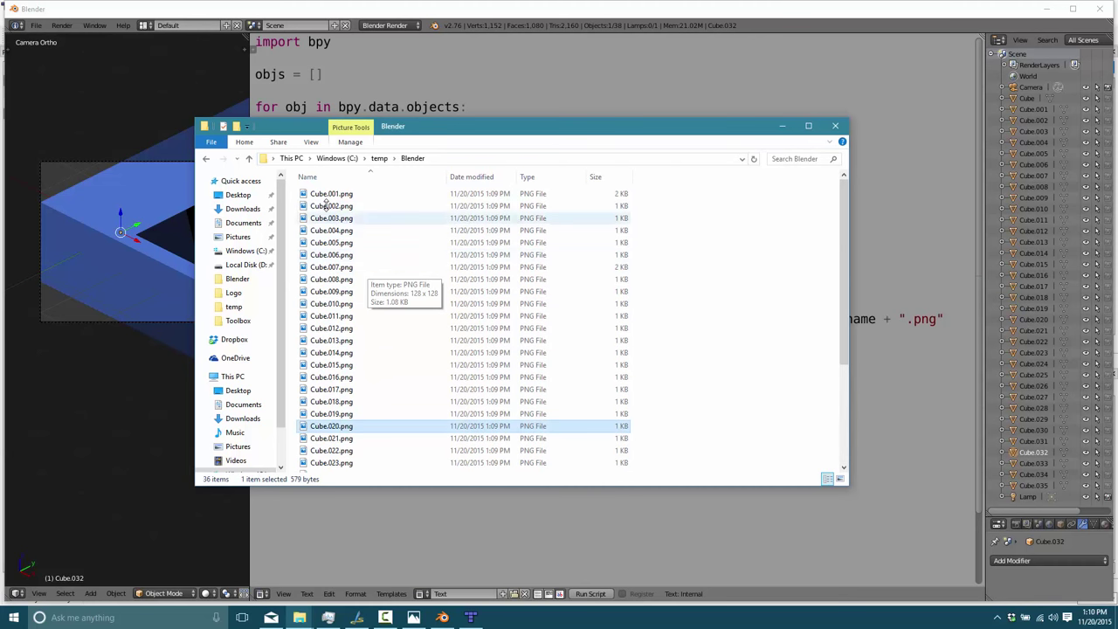
pyautogui.doubleClick(327, 198)
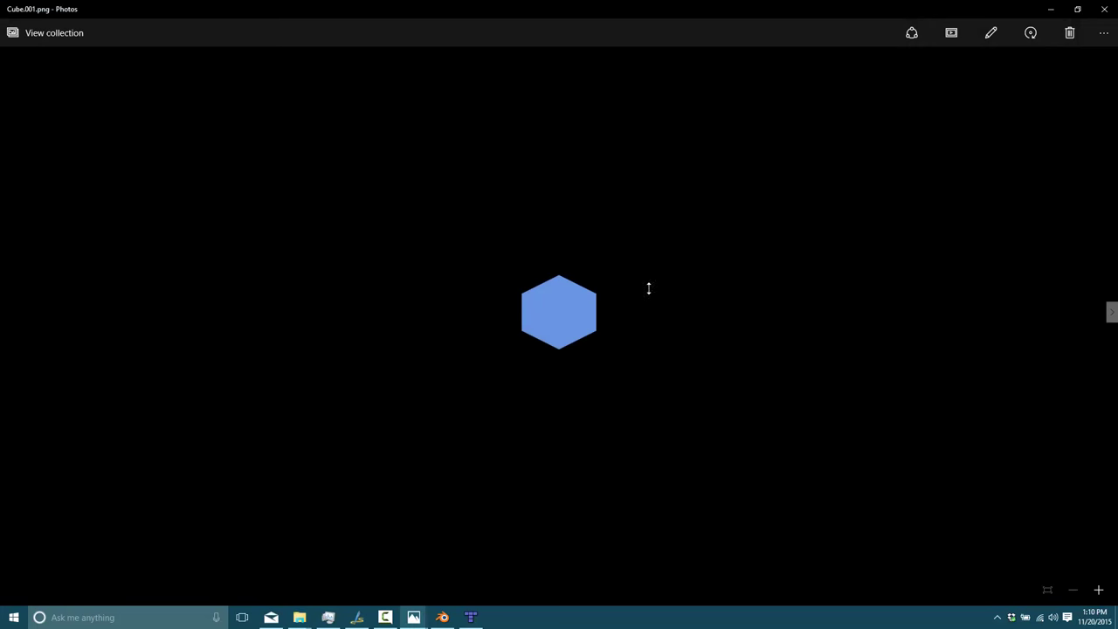
pyautogui.click(1111, 310)
pyautogui.click(1111, 310)
pyautogui.click(1111, 310)
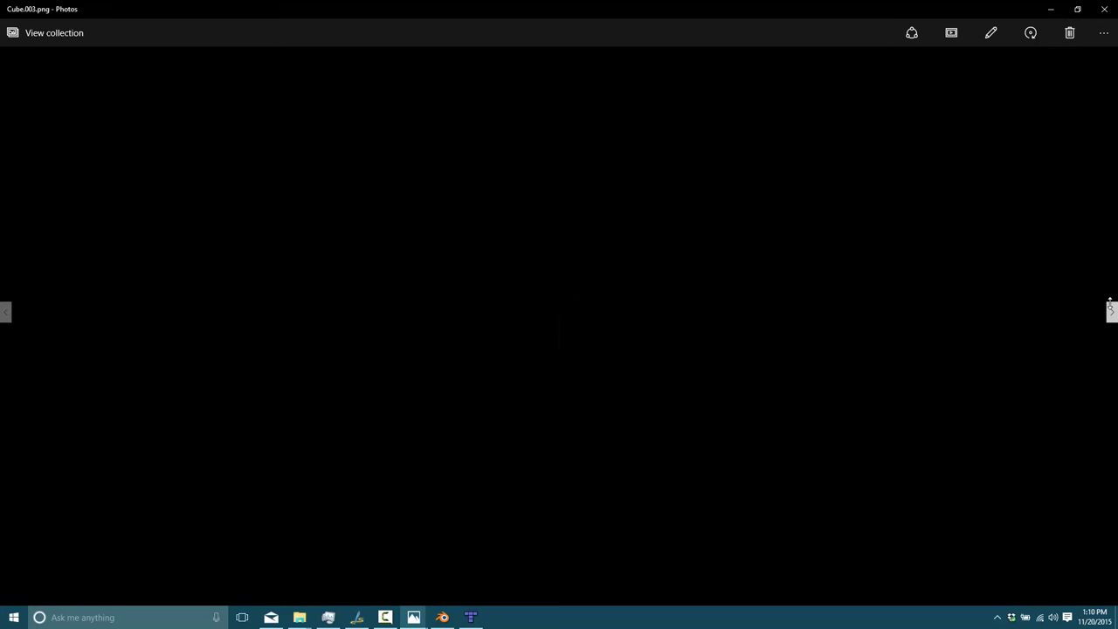
pyautogui.click(1111, 311)
pyautogui.click(1111, 311)
pyautogui.click(1112, 311)
pyautogui.click(1111, 310)
pyautogui.click(1111, 310)
pyautogui.click(1112, 310)
pyautogui.click(1111, 310)
pyautogui.click(1111, 311)
pyautogui.click(1111, 310)
pyautogui.click(1111, 310)
pyautogui.click(1112, 310)
pyautogui.click(1111, 310)
pyautogui.click(1112, 310)
pyautogui.click(1111, 310)
pyautogui.click(1111, 310)
pyautogui.click(1111, 310)
pyautogui.click(1111, 308)
pyautogui.click(1111, 307)
pyautogui.click(1112, 307)
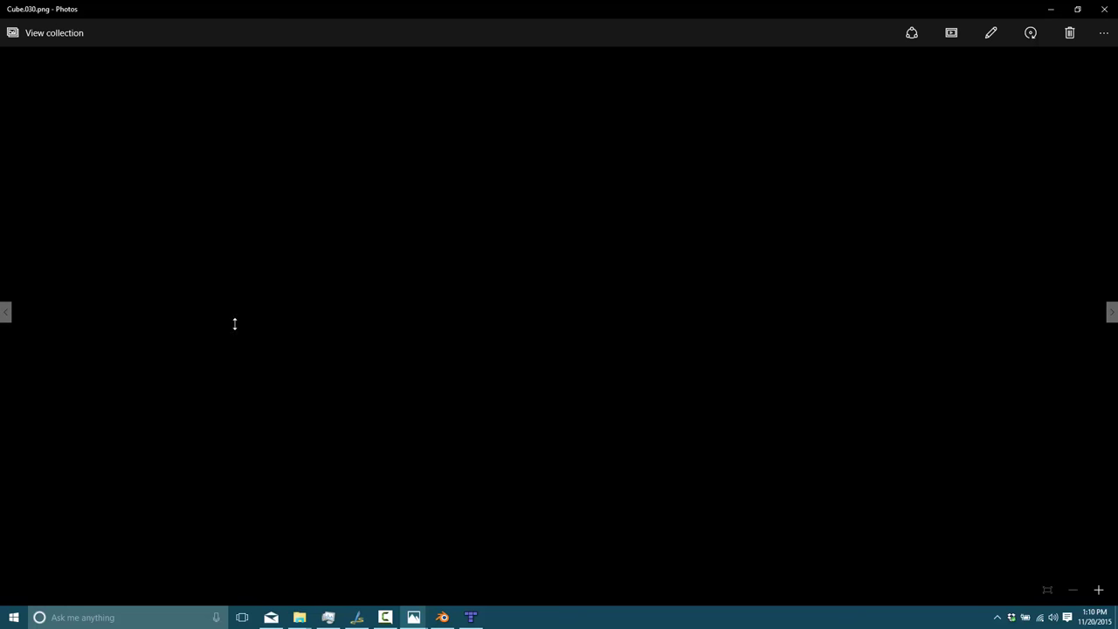
pyautogui.click(6, 310)
pyautogui.click(6, 310)
pyautogui.click(6, 310)
pyautogui.click(7, 311)
pyautogui.click(6, 310)
pyautogui.click(6, 311)
pyautogui.click(7, 310)
pyautogui.click(7, 310)
pyautogui.click(6, 311)
pyautogui.click(6, 311)
pyautogui.click(6, 310)
pyautogui.click(6, 310)
pyautogui.click(7, 310)
pyautogui.click(6, 310)
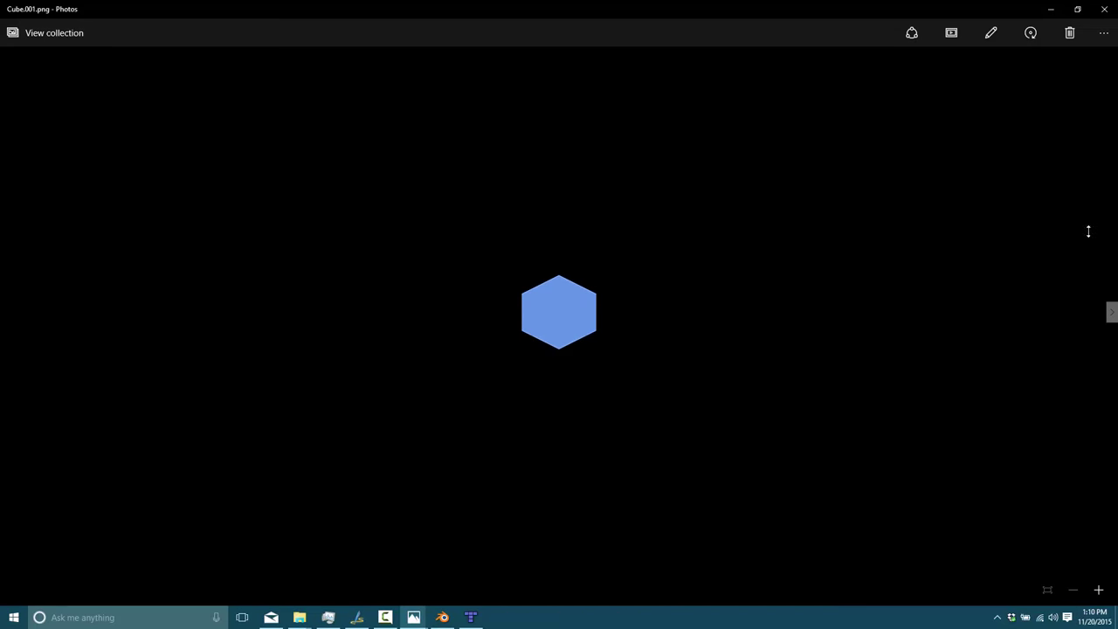
# - Close the Photos preview of the rendered tile
pyautogui.click(1105, 9)
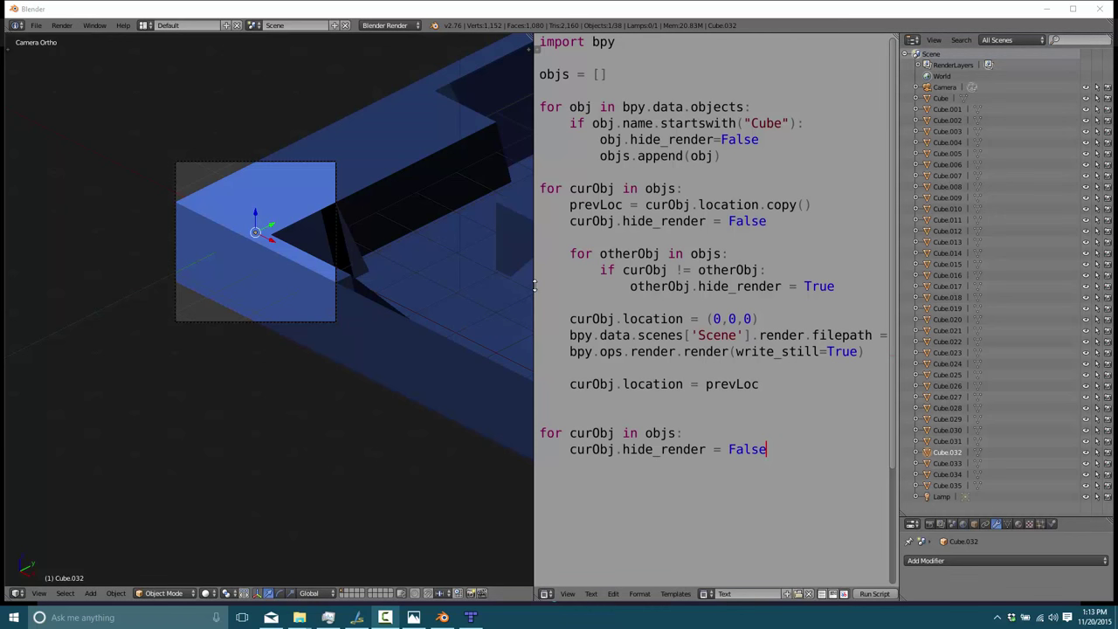
# - Widen the 3D view, zoom out, and orbit from the side view to look down on the room
pyautogui.moveTo(534, 285); pyautogui.dragTo(732, 285)
pyautogui.scroll(-2, 489, 285)
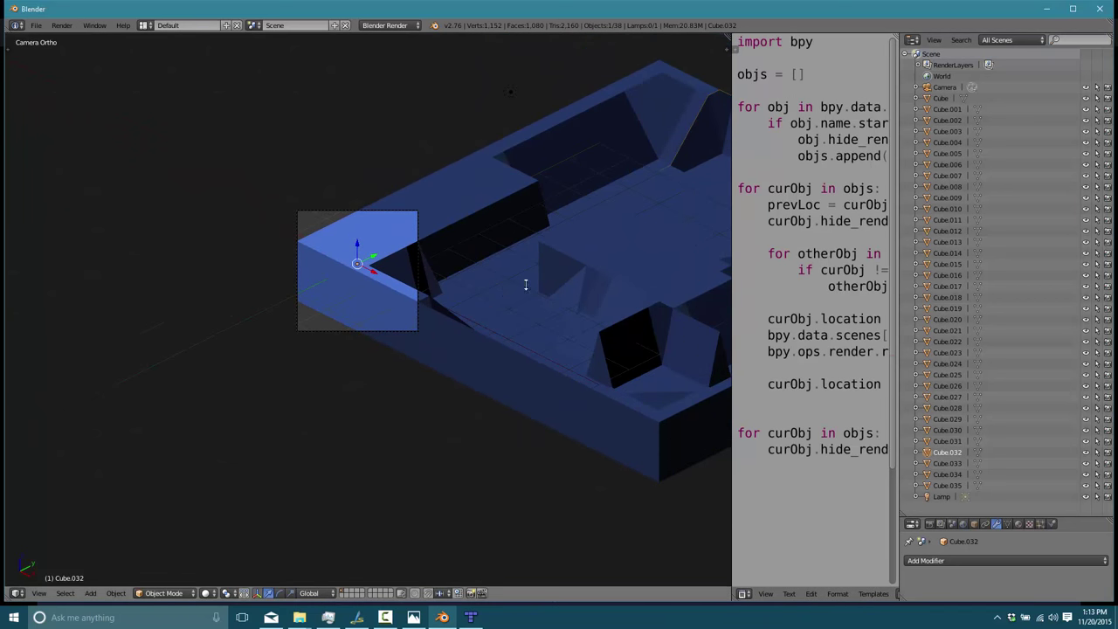
pyautogui.press('KP_3')
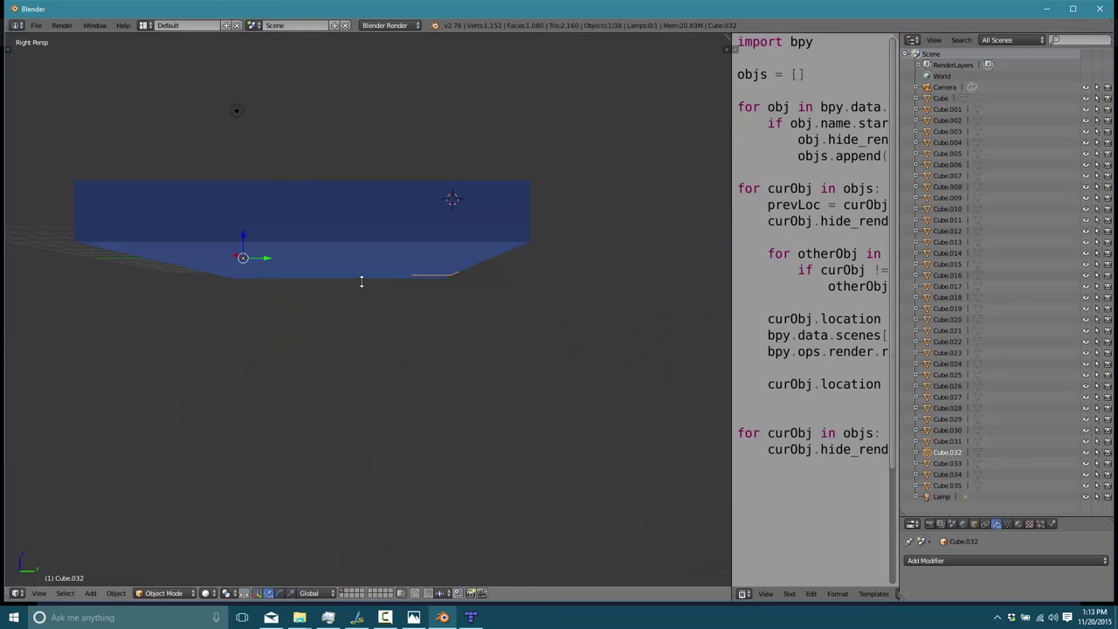
pyautogui.moveTo(361, 281); pyautogui.dragTo(252, 262, button='middle')
# - Select wall pieces one by one up to Cube.029 and show the object properties sidebar
pyautogui.rightClick(217, 315)
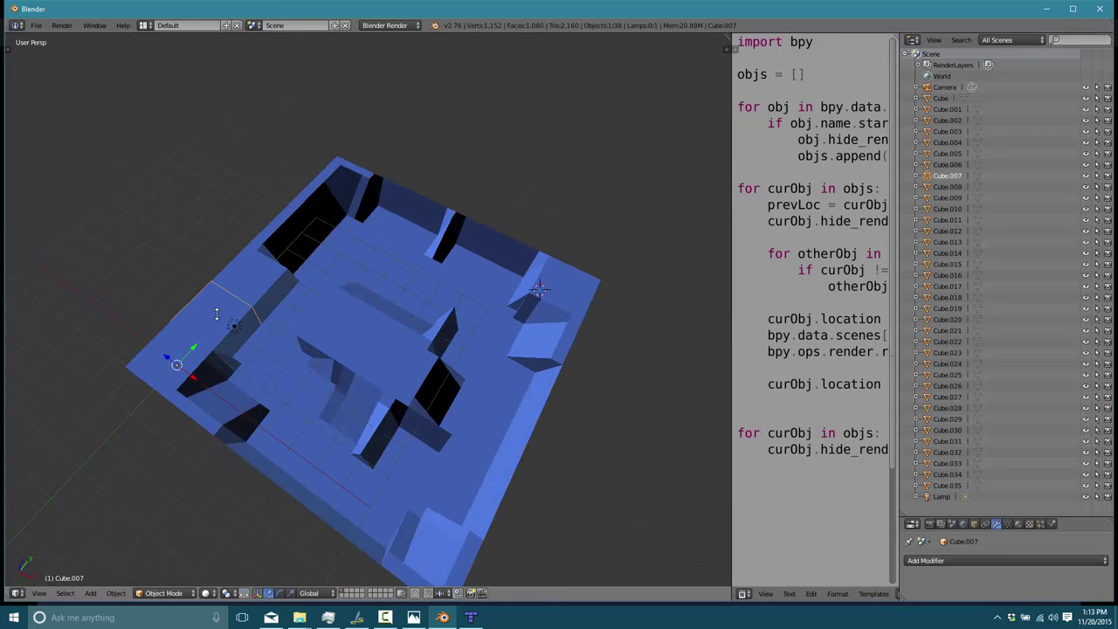
pyautogui.rightClick(171, 347)
pyautogui.rightClick(240, 294)
pyautogui.rightClick(265, 260)
pyautogui.rightClick(298, 226)
pyautogui.rightClick(333, 205)
pyautogui.rightClick(410, 219)
pyautogui.rightClick(303, 306)
pyautogui.rightClick(403, 334)
pyautogui.rightClick(485, 321)
pyautogui.press('n')
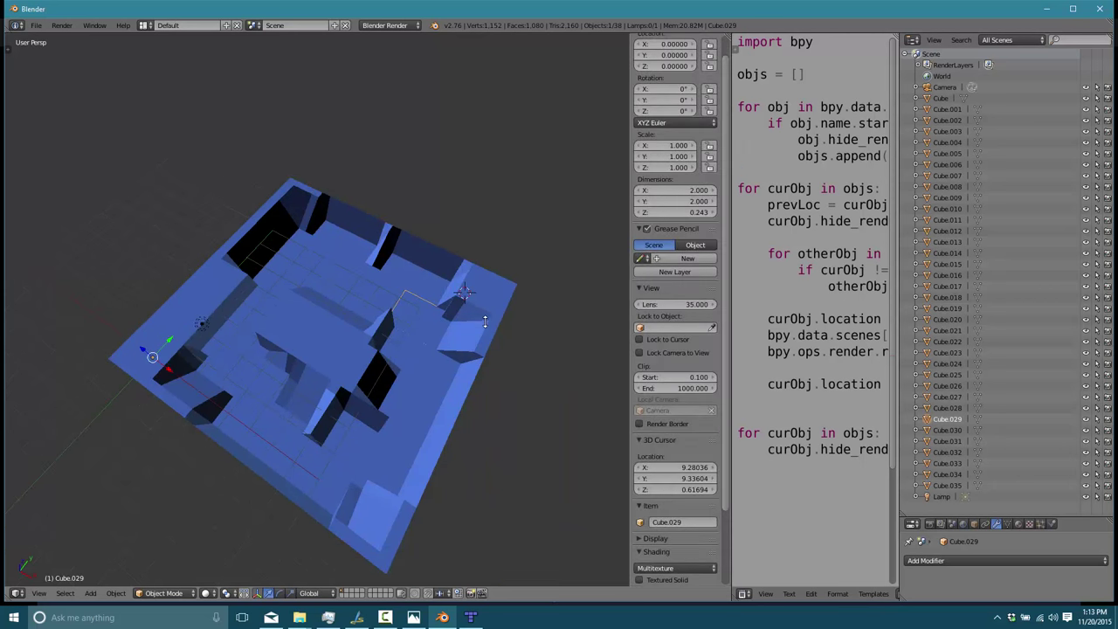
# - Inspect the properties of pieces including Cube.013, Cube.025, Cube.031, Cube.034, Cube and floor piece Cube.027
pyautogui.rightClick(229, 281)
pyautogui.rightClick(223, 279)
pyautogui.rightClick(189, 298)
pyautogui.rightClick(222, 278)
pyautogui.rightClick(264, 238)
pyautogui.rightClick(294, 187)
pyautogui.rightClick(381, 249)
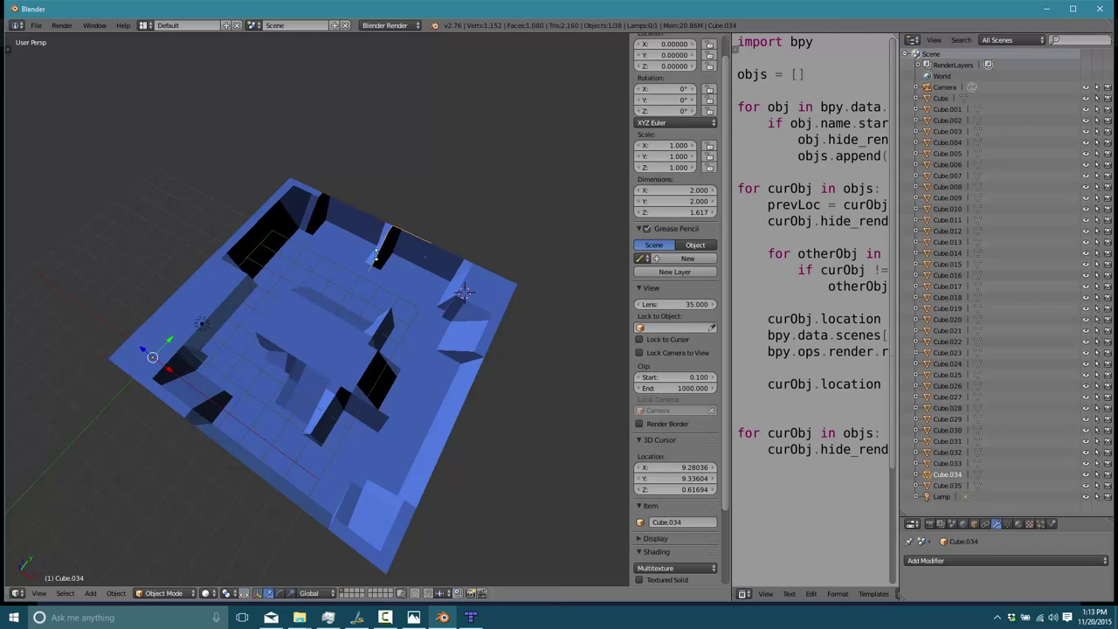
pyautogui.rightClick(431, 272)
pyautogui.rightClick(463, 287)
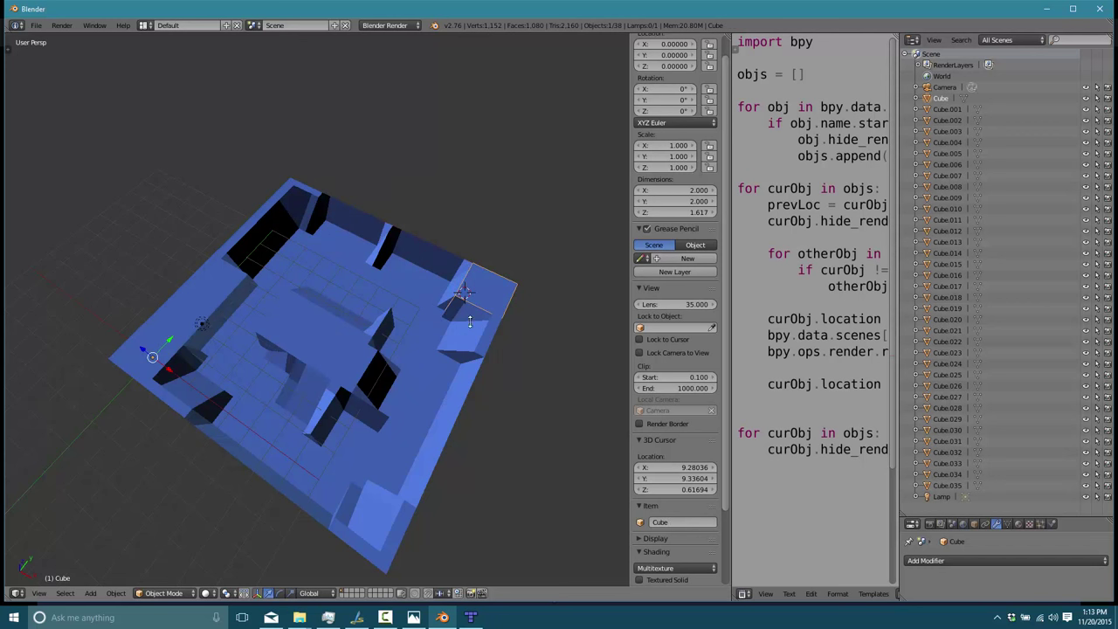
pyautogui.rightClick(468, 323)
pyautogui.rightClick(346, 285)
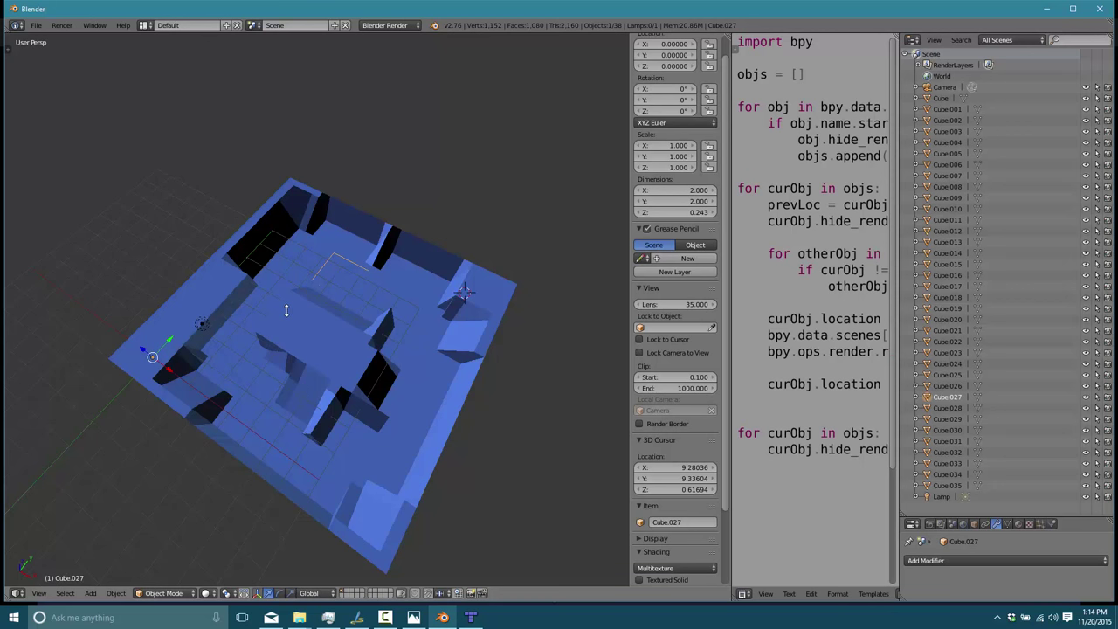
# - Select all pieces, set their origins to Origin to Center of Mass, then check Cube.031 and Cube.030
pyautogui.press('t')
pyautogui.press('a')
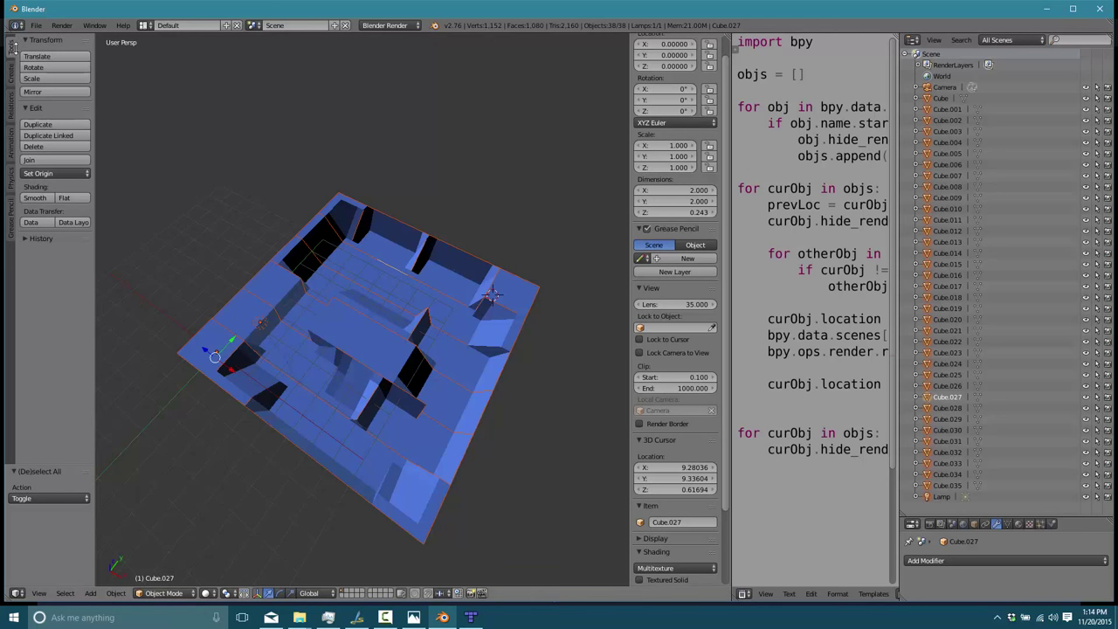
pyautogui.click(84, 173)
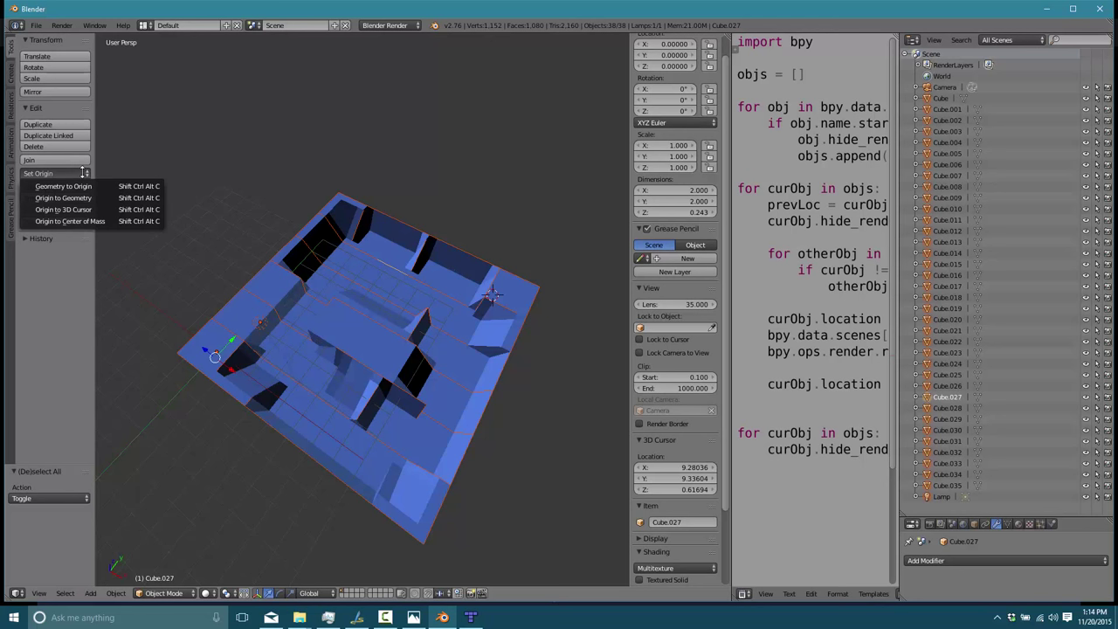
pyautogui.click(103, 221)
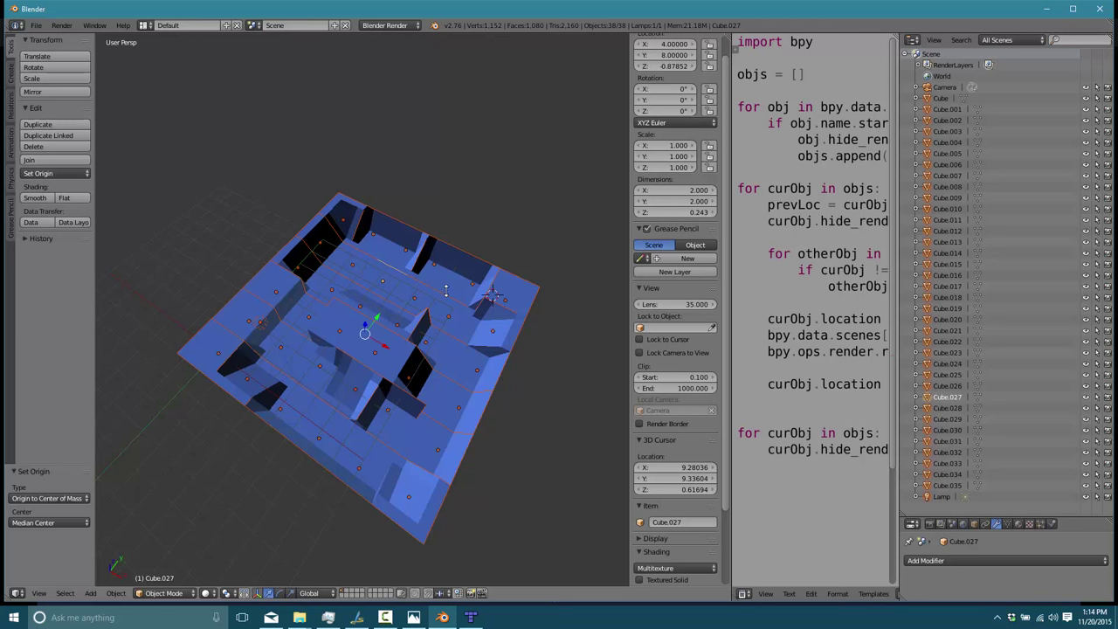
pyautogui.rightClick(349, 215)
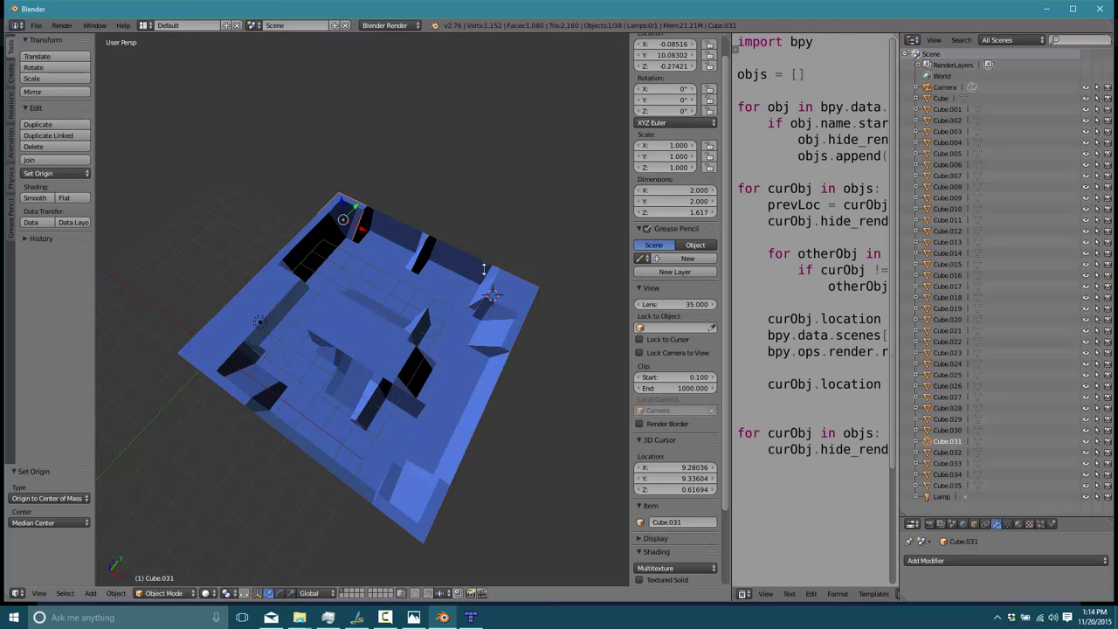
pyautogui.rightClick(493, 343)
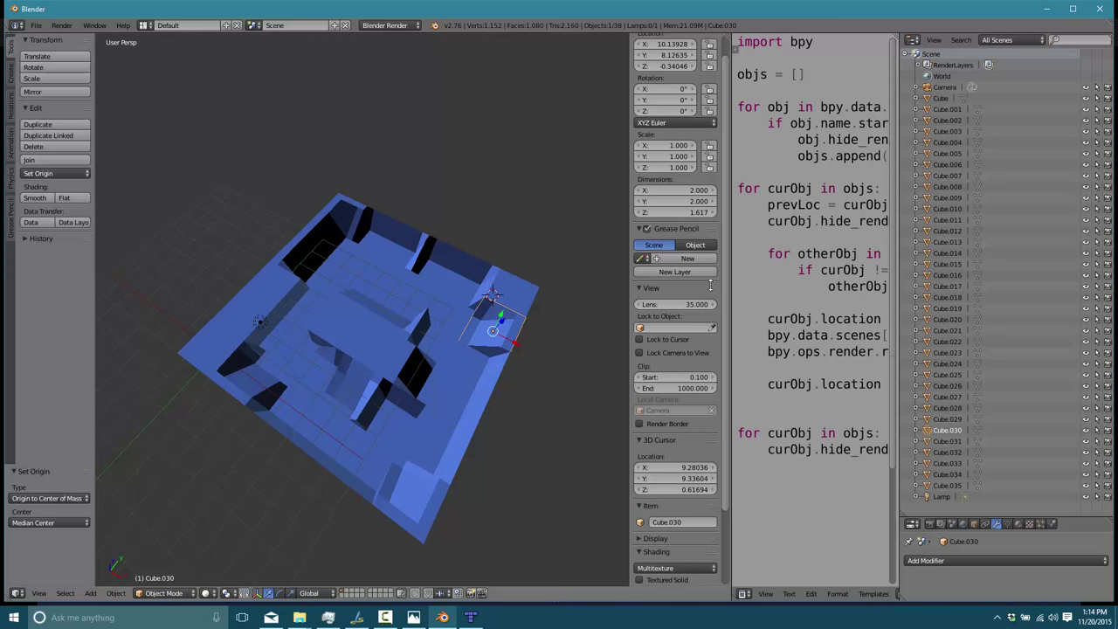
# - Hide the sidebar, widen the script editor, rerun the render script, and open the C:\temp\Blender folder
pyautogui.press('n')
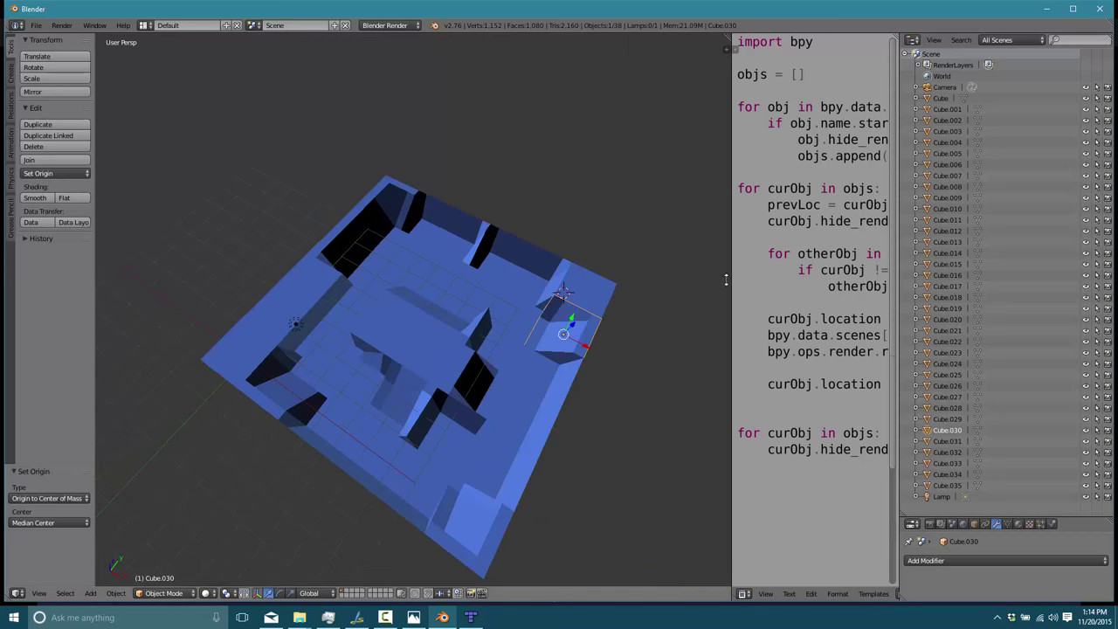
pyautogui.click(768, 272)
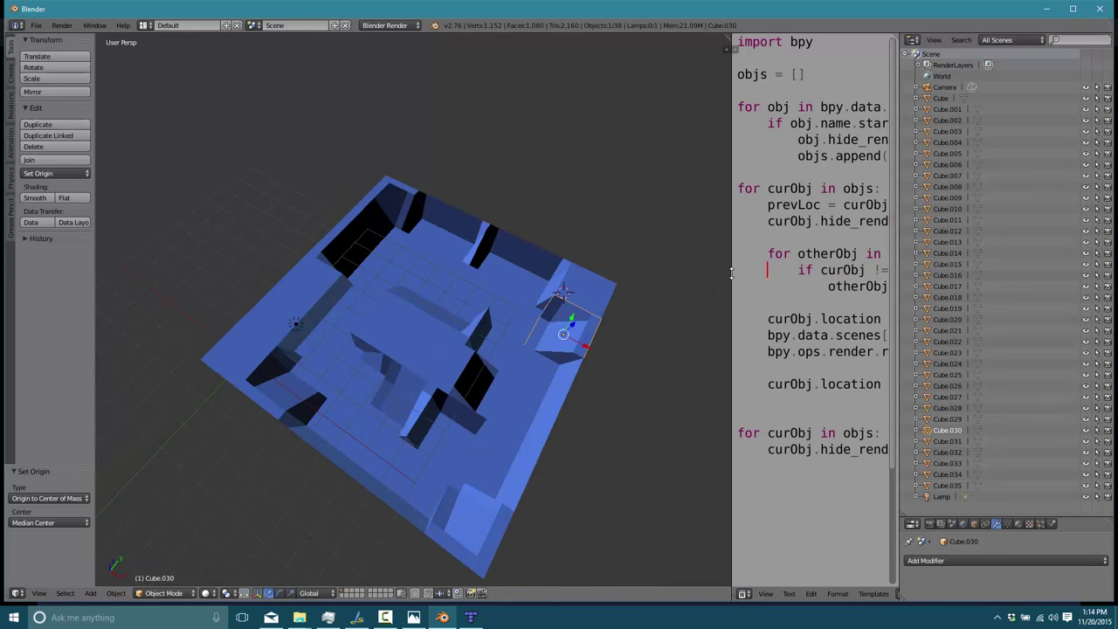
pyautogui.moveTo(732, 272); pyautogui.dragTo(459, 272)
pyautogui.click(801, 593)
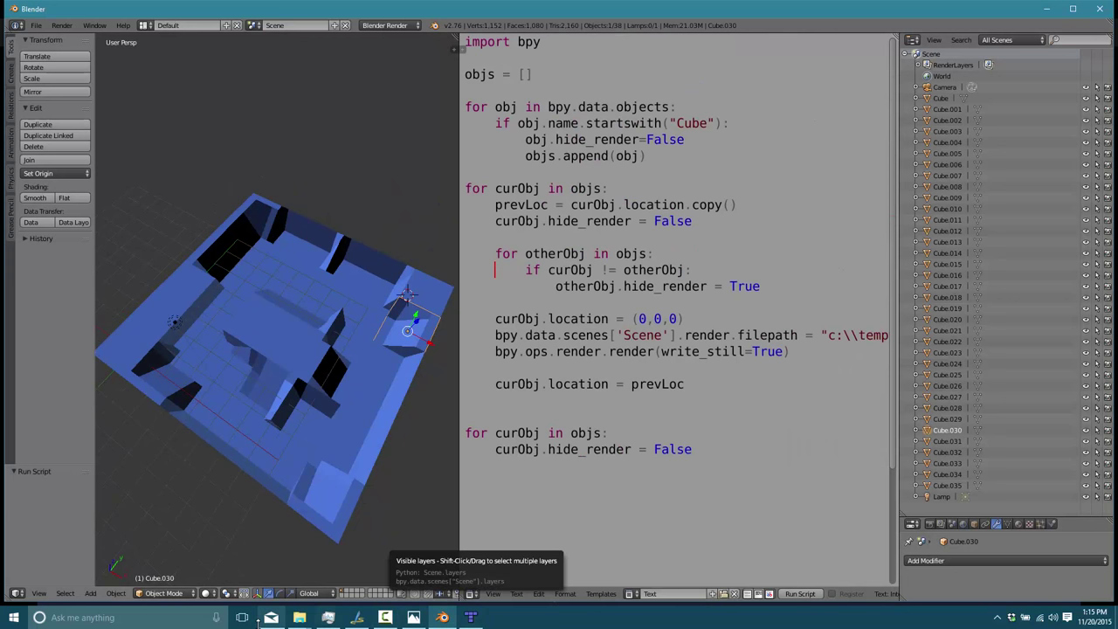
pyautogui.moveTo(297, 616)
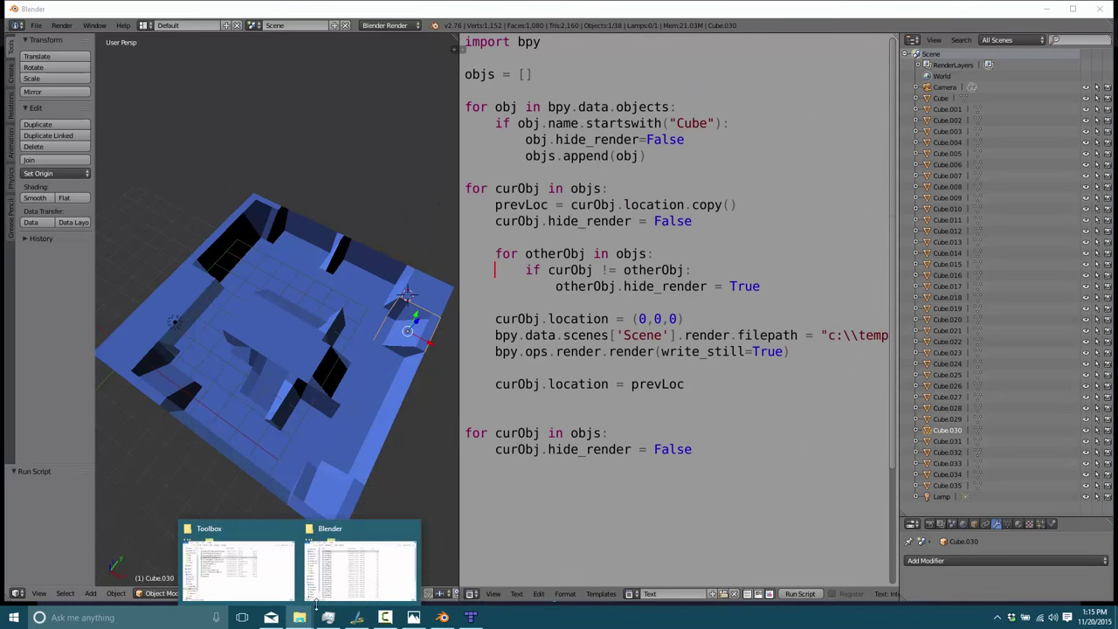
pyautogui.click(359, 579)
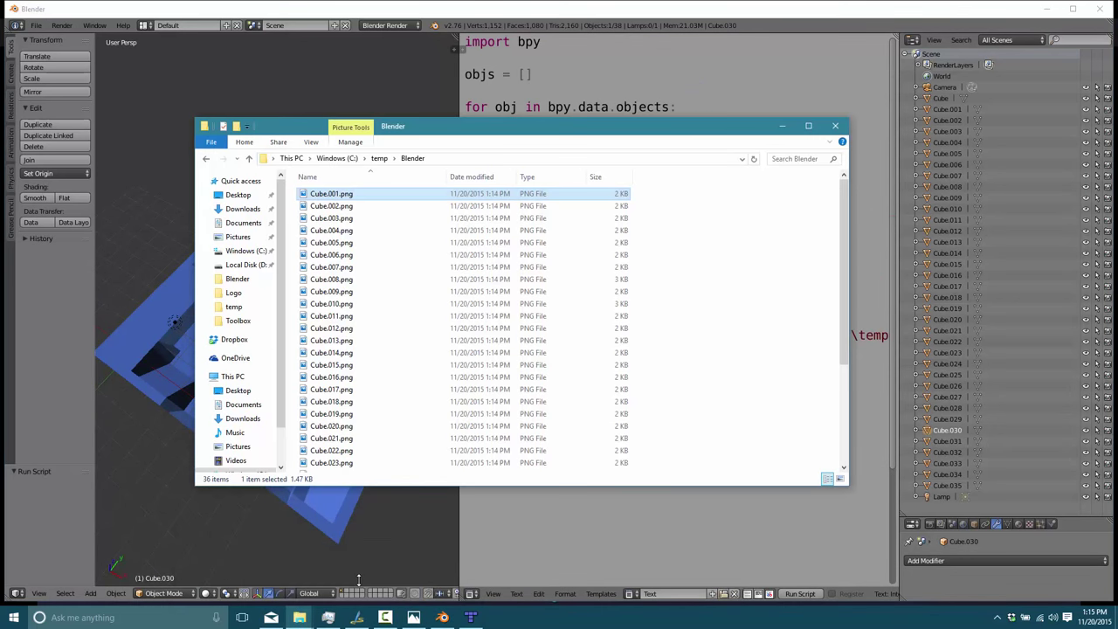
# - Open the first rendered tile in Photos and step forward through thirteen more renders
pyautogui.click(339, 194)
pyautogui.doubleClick(344, 193)
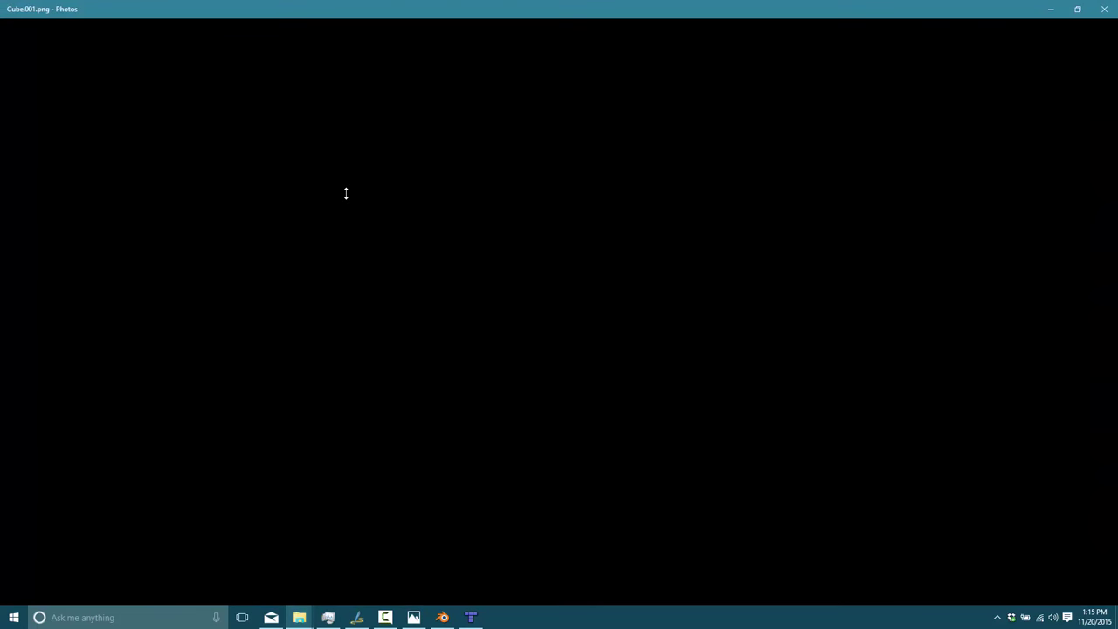
pyautogui.click(1111, 312)
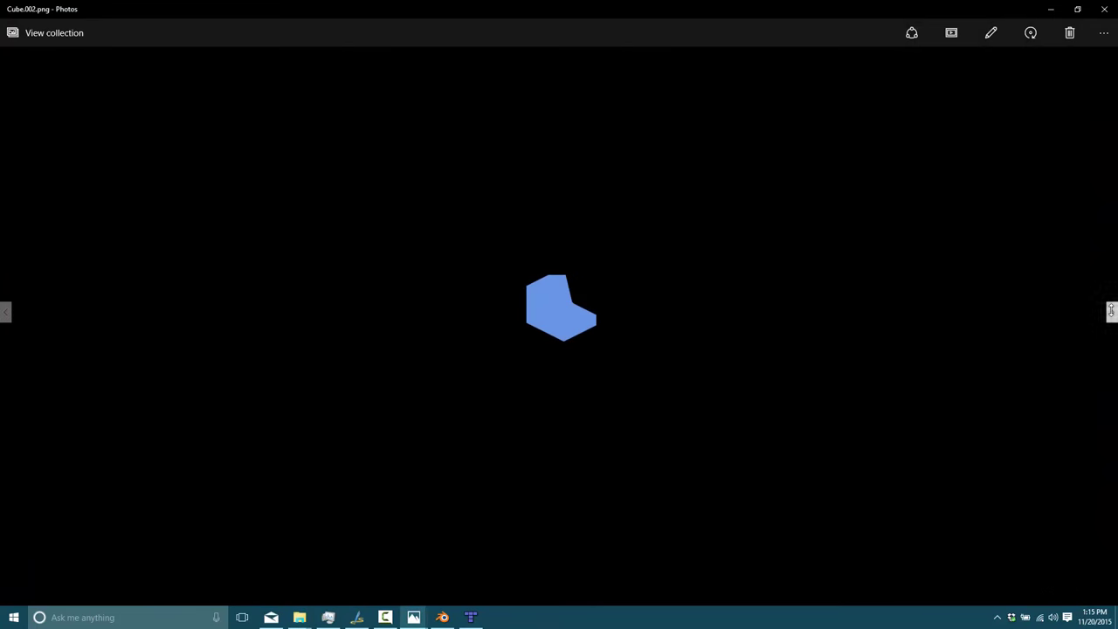
pyautogui.click(1111, 312)
pyautogui.click(1111, 312)
pyautogui.click(1111, 312)
pyautogui.click(1111, 312)
pyautogui.click(1111, 312)
pyautogui.click(1112, 312)
pyautogui.click(1111, 312)
pyautogui.click(1111, 312)
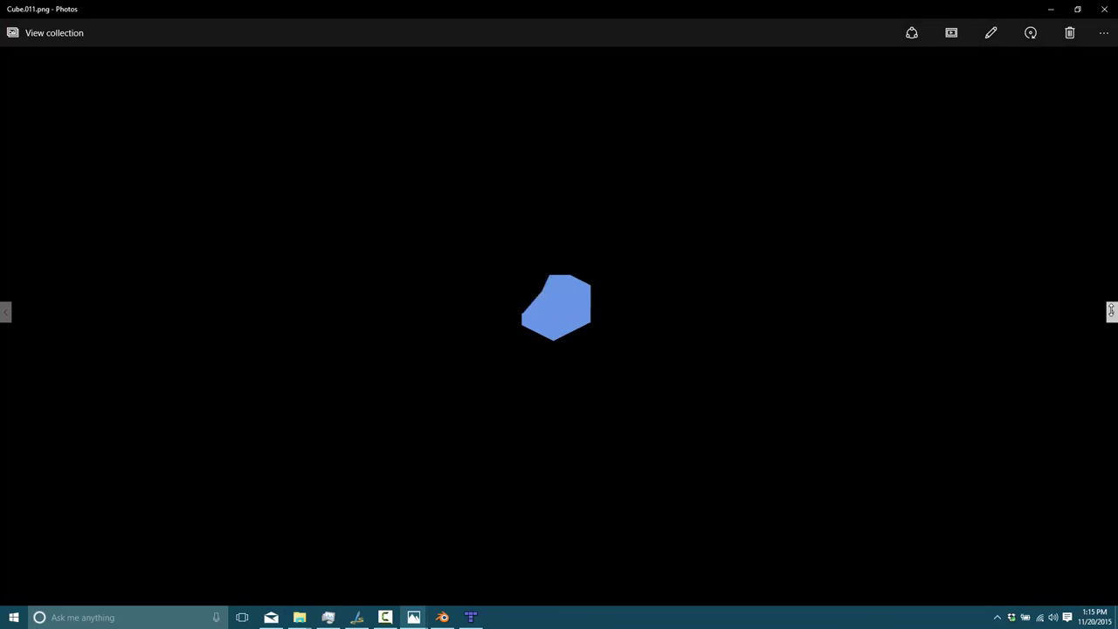
pyautogui.click(1111, 312)
pyautogui.click(1111, 311)
pyautogui.click(1112, 312)
pyautogui.click(1111, 312)
pyautogui.click(1111, 311)
pyautogui.click(1111, 312)
pyautogui.click(1112, 312)
pyautogui.click(1111, 311)
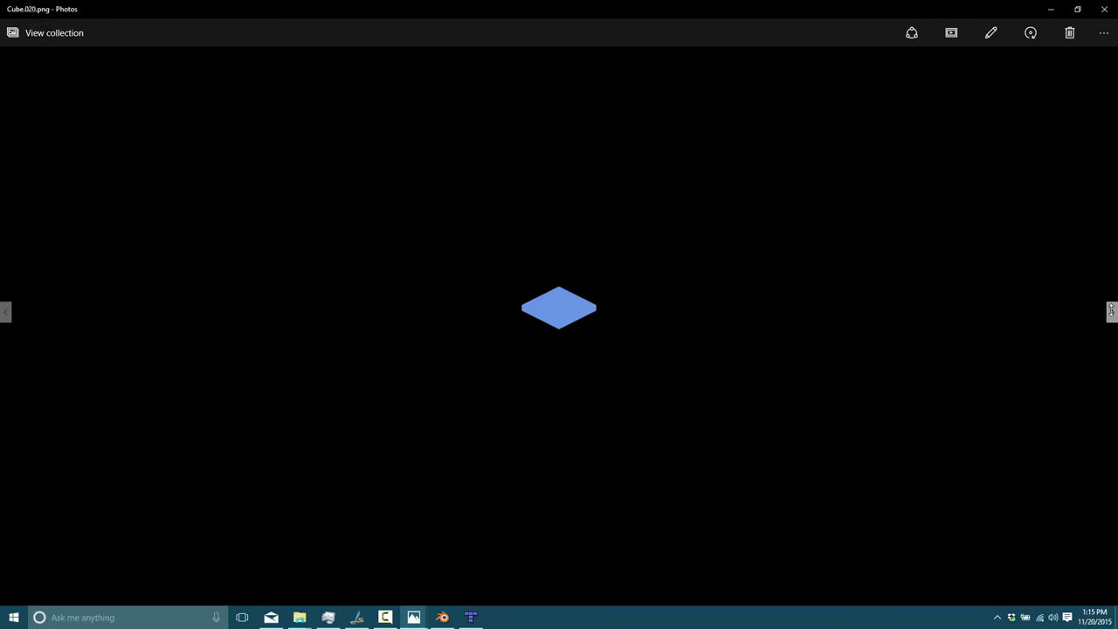
pyautogui.click(1111, 312)
pyautogui.click(1111, 312)
pyautogui.click(1111, 312)
pyautogui.click(1111, 312)
pyautogui.click(1112, 312)
pyautogui.click(1111, 312)
pyautogui.click(1111, 312)
pyautogui.click(1111, 312)
pyautogui.click(1111, 312)
# - Step back five tiles, then close the Cube.019.png preview
pyautogui.click(6, 311)
pyautogui.click(6, 311)
pyautogui.click(7, 311)
pyautogui.click(6, 311)
pyautogui.click(6, 311)
pyautogui.click(6, 311)
pyautogui.click(6, 311)
pyautogui.click(6, 311)
pyautogui.click(6, 311)
pyautogui.click(6, 311)
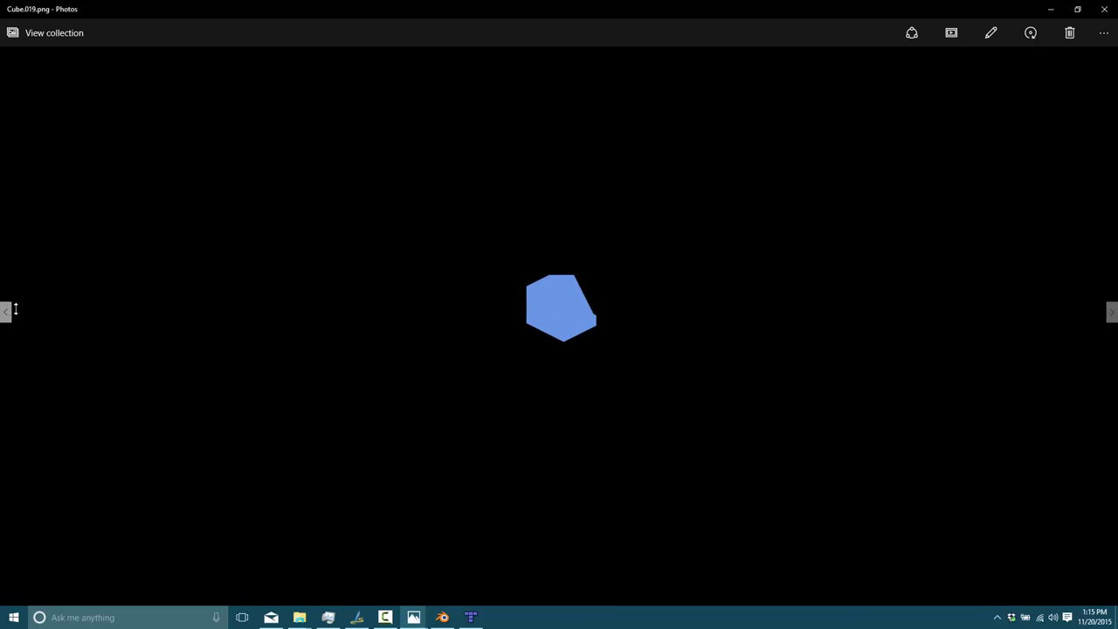
pyautogui.click(1111, 8)
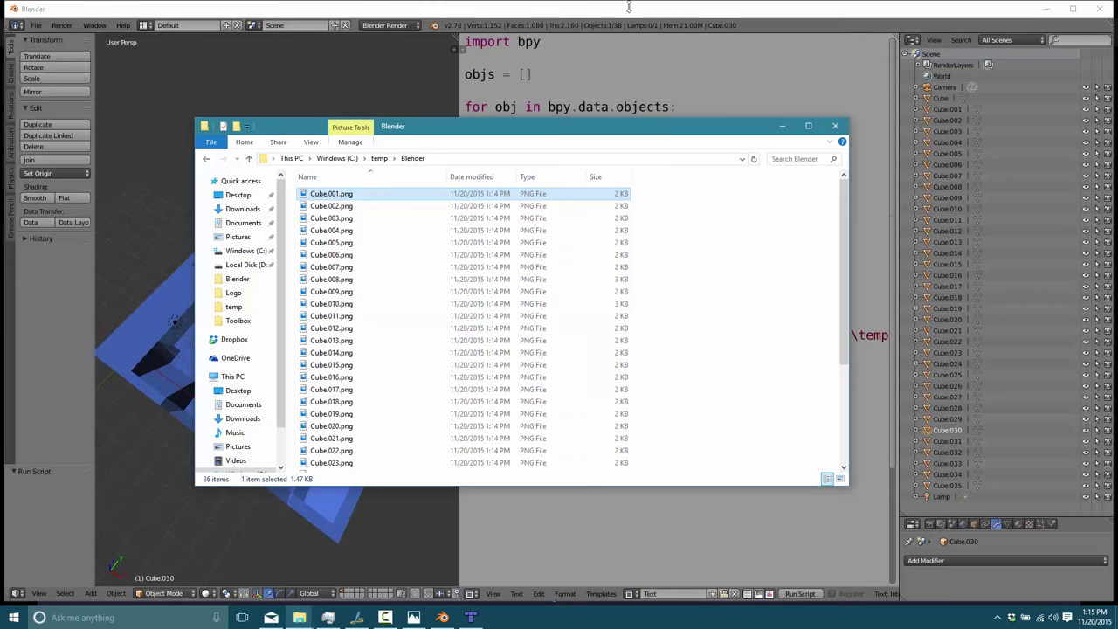
# - Minimize the C:\temp\Blender folder window so Blender's maze scene and script show
pyautogui.click(157, 371)
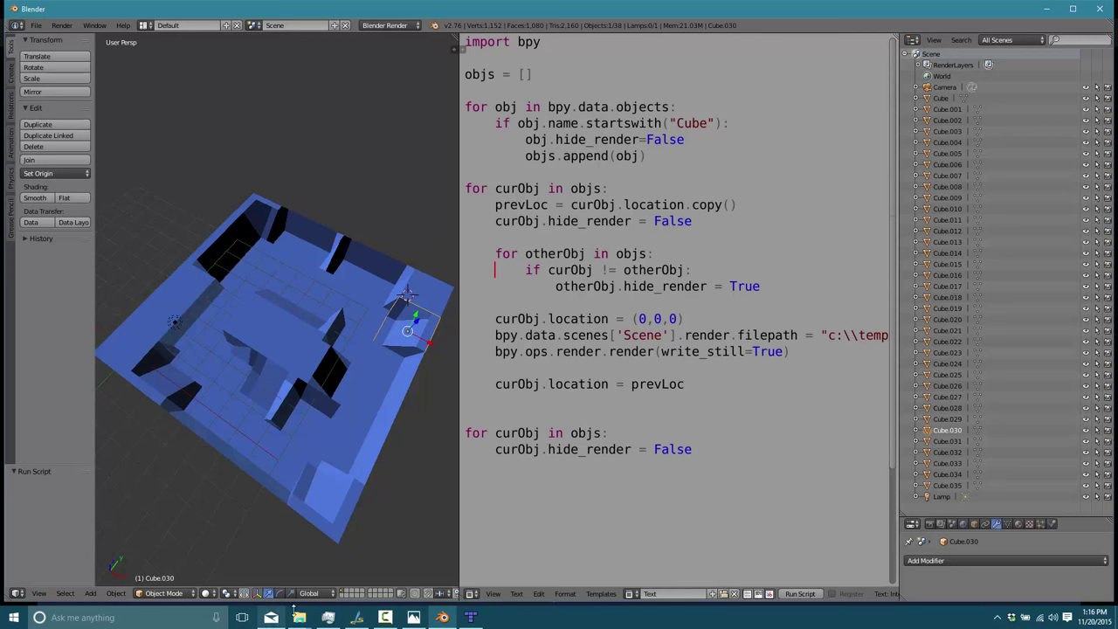
# - Launch TexturePackerGUI from the Windows search
pyautogui.press('super')
pyautogui.write('text')
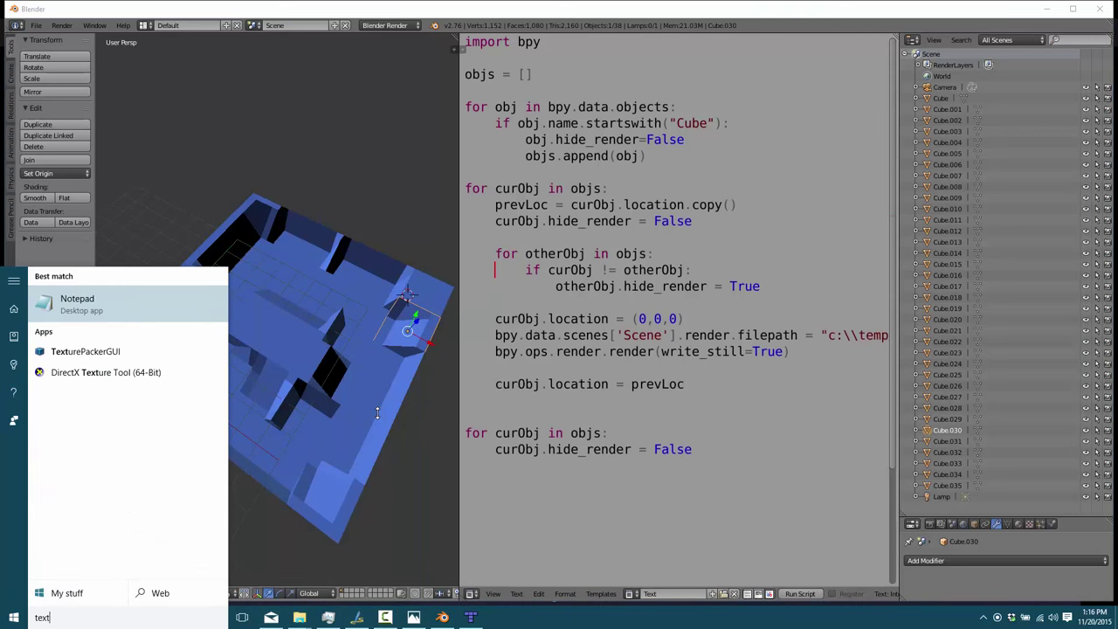
pyautogui.press('Down')
pyautogui.press('Return')
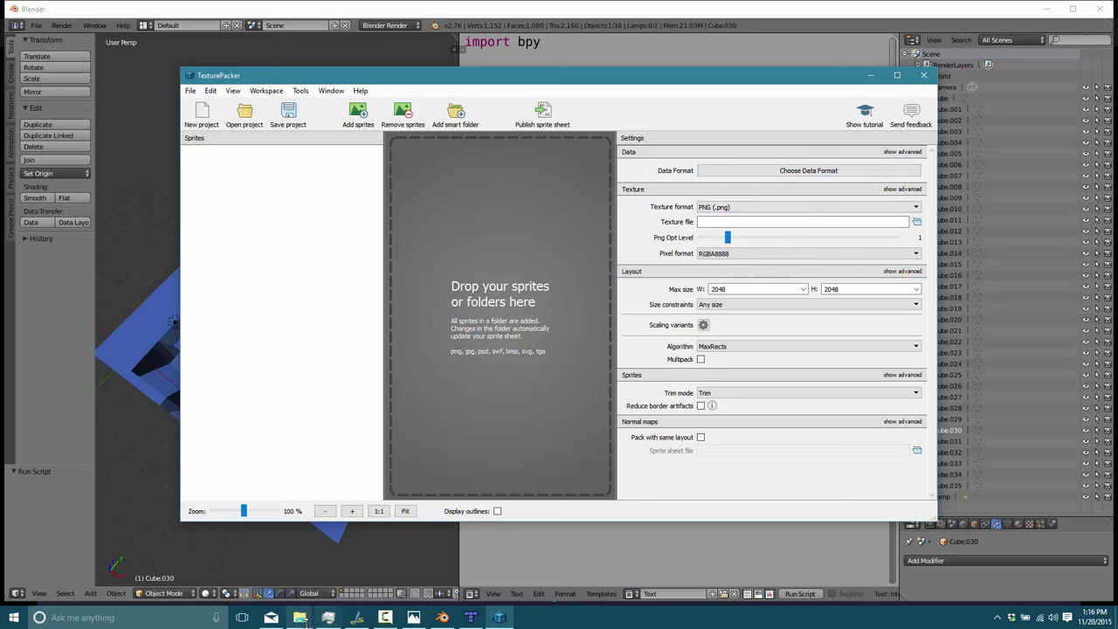
# - Select all 36 Cube PNGs in the Blender folder and drop them into TexturePacker's Sprites panel
pyautogui.moveTo(302, 619)
pyautogui.click(358, 566)
pyautogui.click(456, 325)
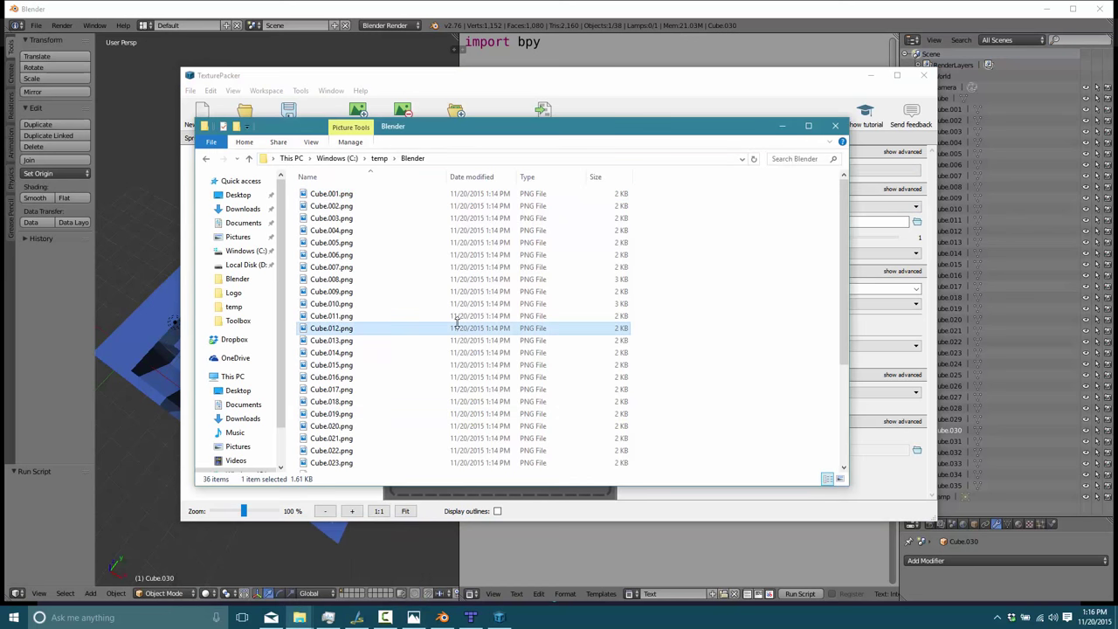
pyautogui.hotkey('ctrl', 'a')
pyautogui.moveTo(496, 128); pyautogui.dragTo(739, 106)
pyautogui.moveTo(581, 240); pyautogui.dragTo(240, 253)
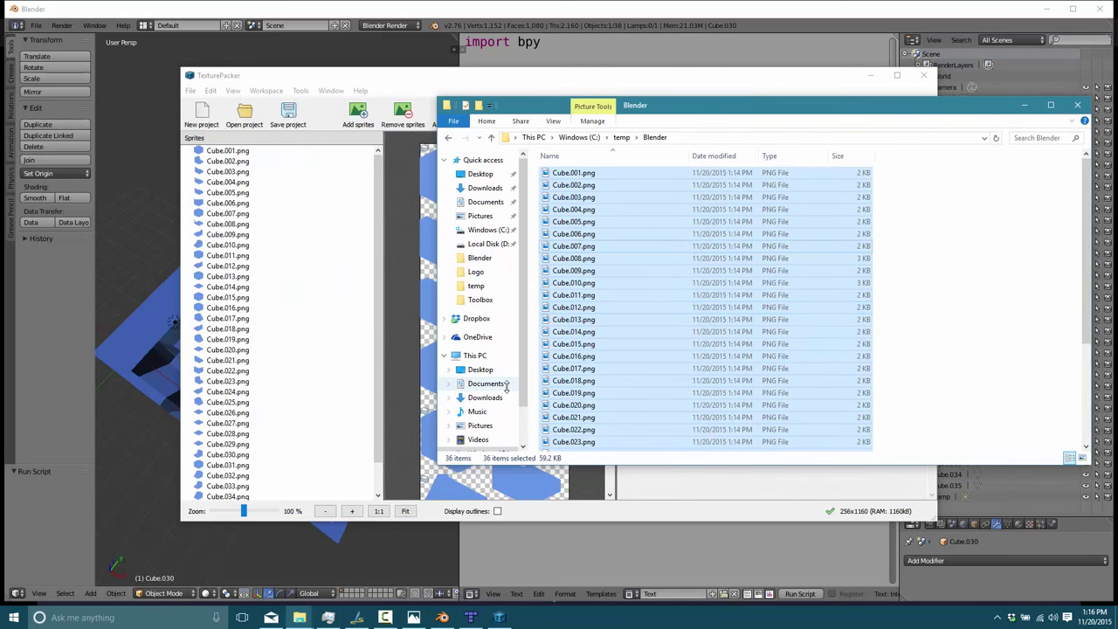
pyautogui.click(653, 90)
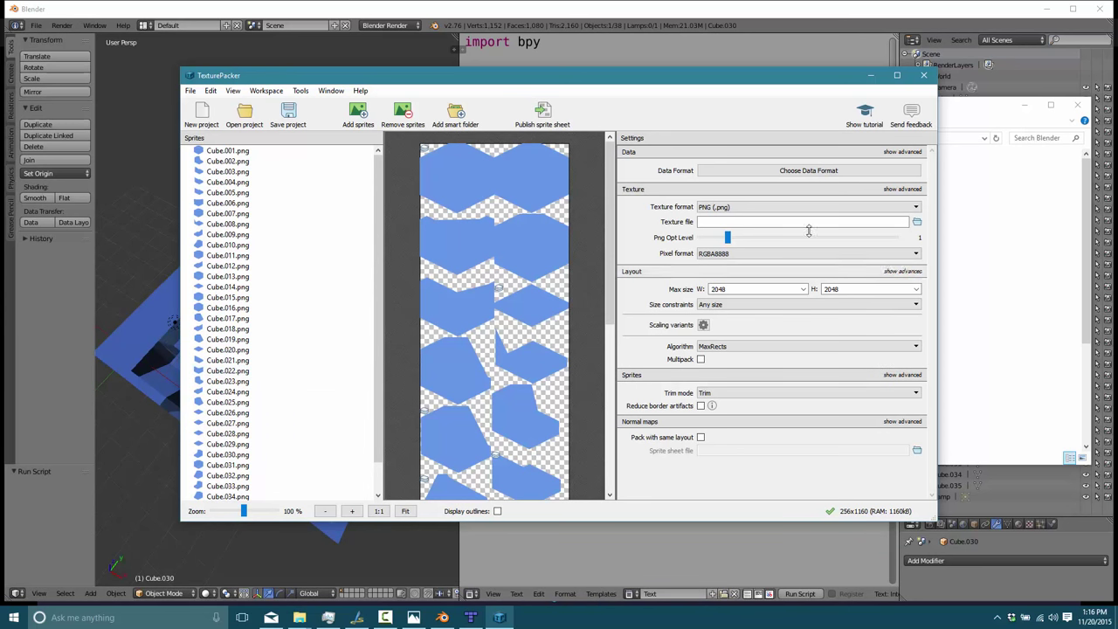
# - Set Size constraints to POT, Algorithm to Basic, and Trim mode to None
pyautogui.click(741, 305)
pyautogui.click(734, 314)
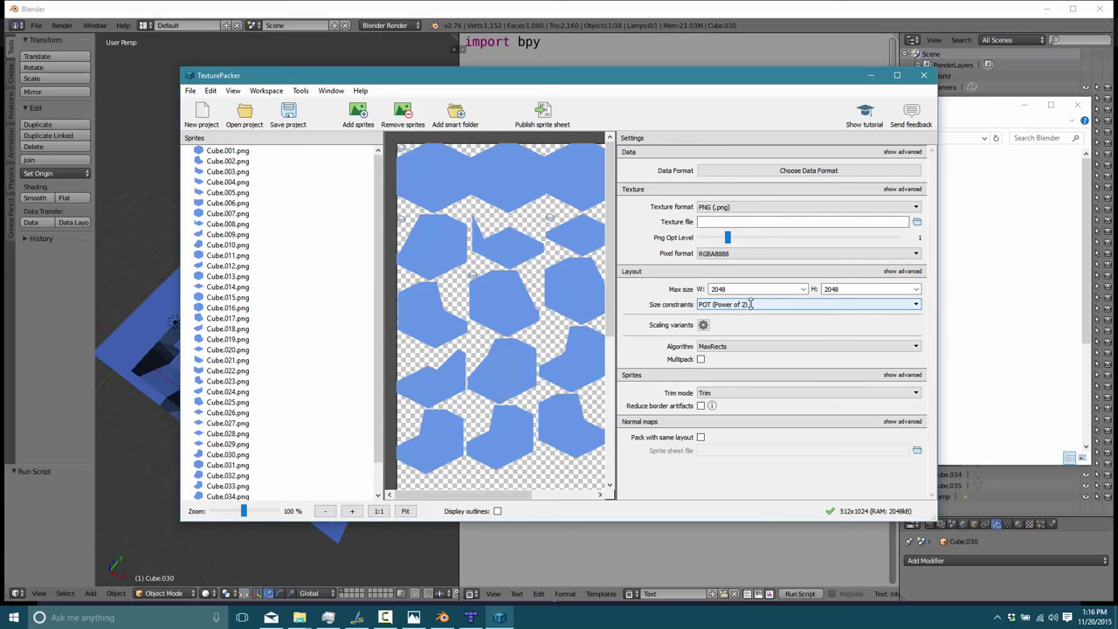
pyautogui.click(725, 346)
pyautogui.click(724, 346)
pyautogui.click(724, 346)
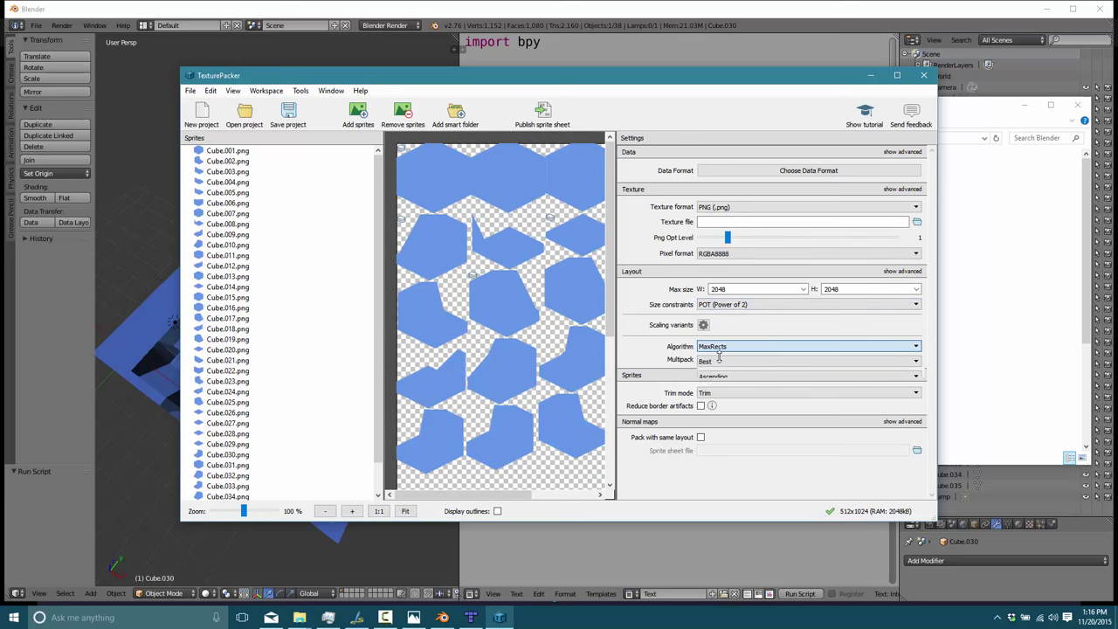
pyautogui.click(725, 357)
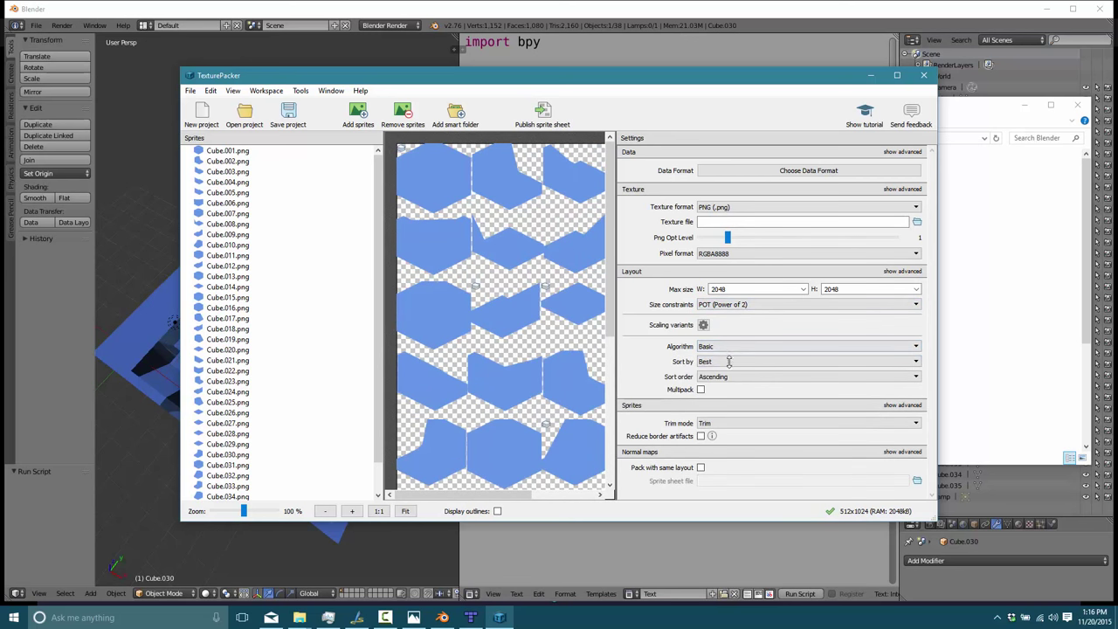
pyautogui.click(714, 424)
pyautogui.click(715, 433)
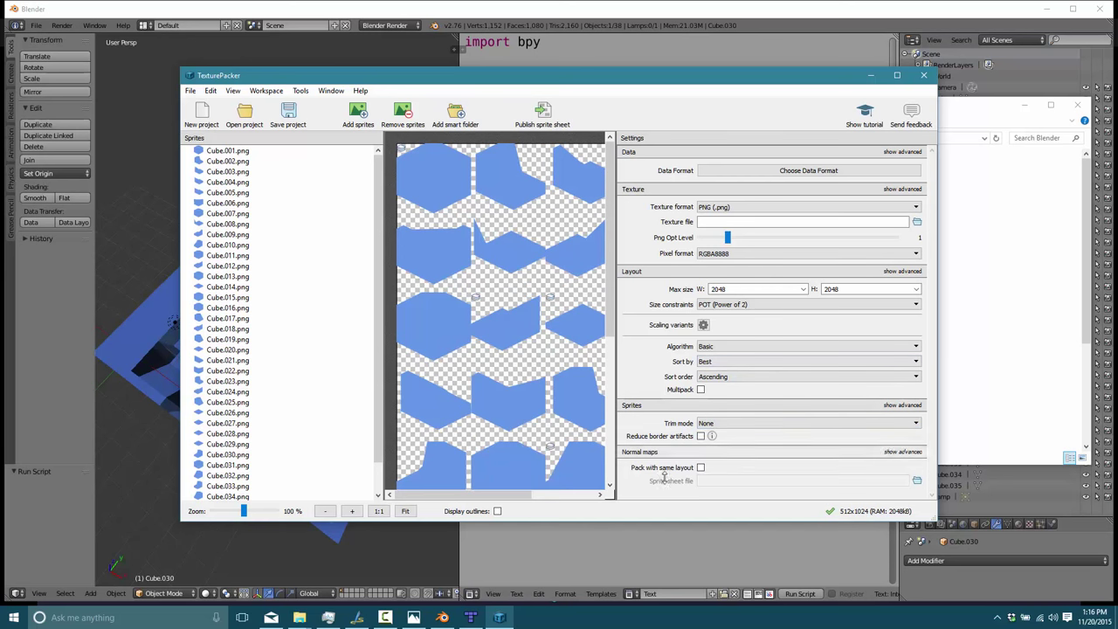
pyautogui.click(715, 361)
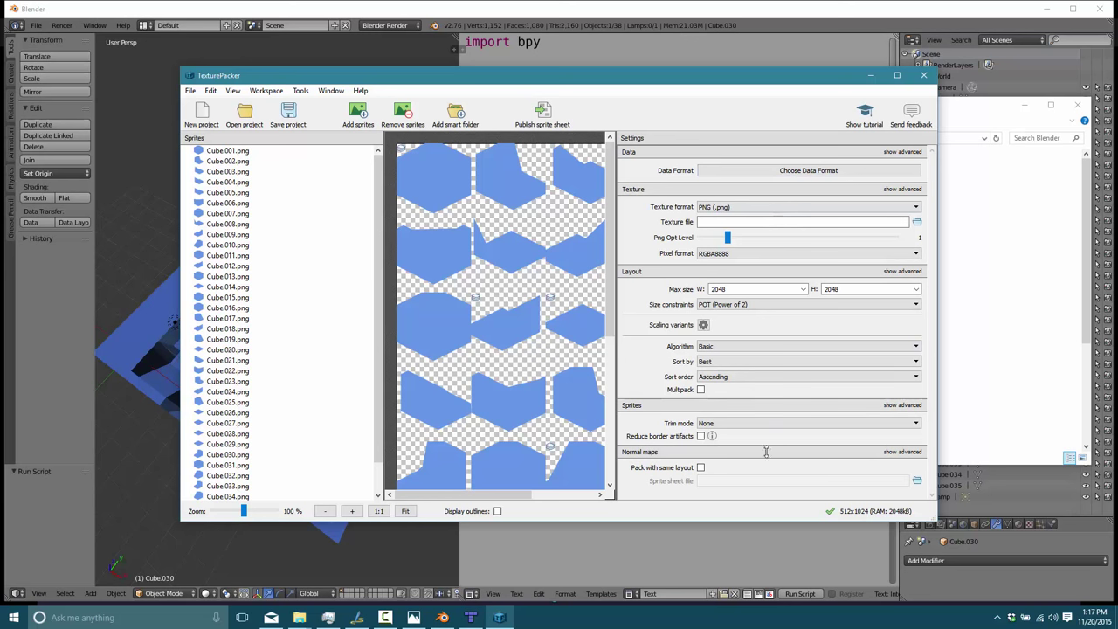
# - Publish the 512x1024 sheet over the existing tiles.png on the Desktop
pyautogui.click(544, 112)
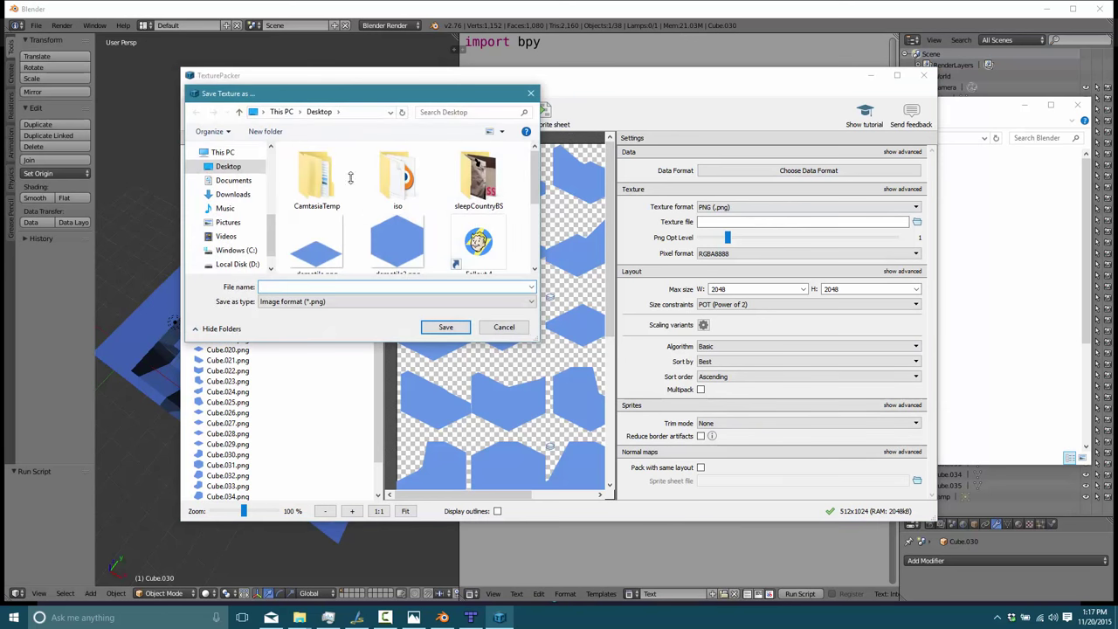
pyautogui.scroll(-3, 451, 264)
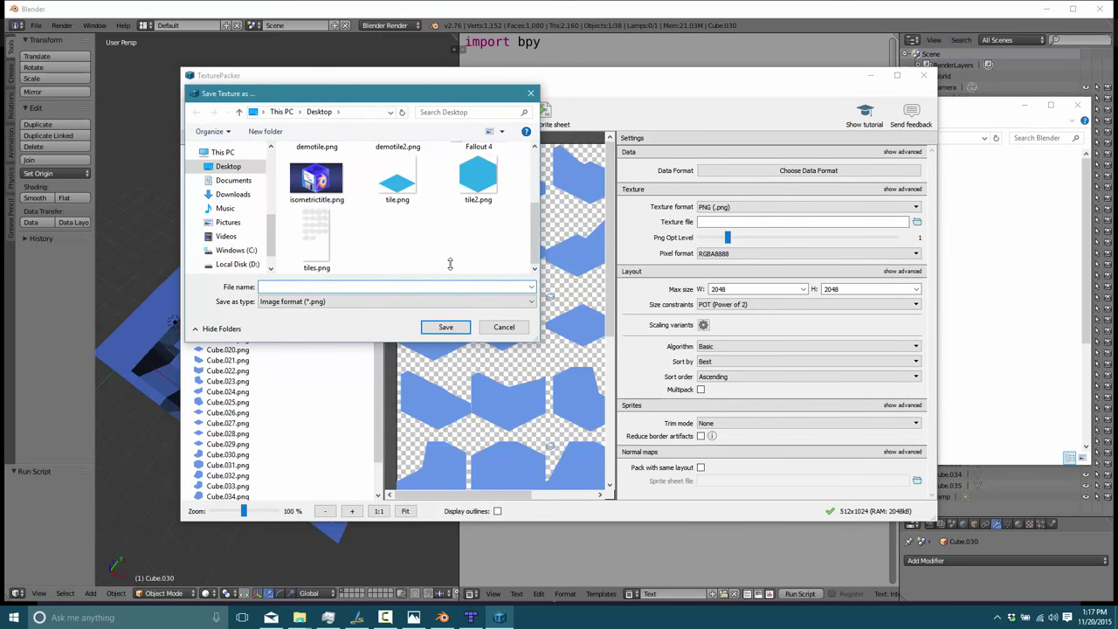
pyautogui.doubleClick(313, 239)
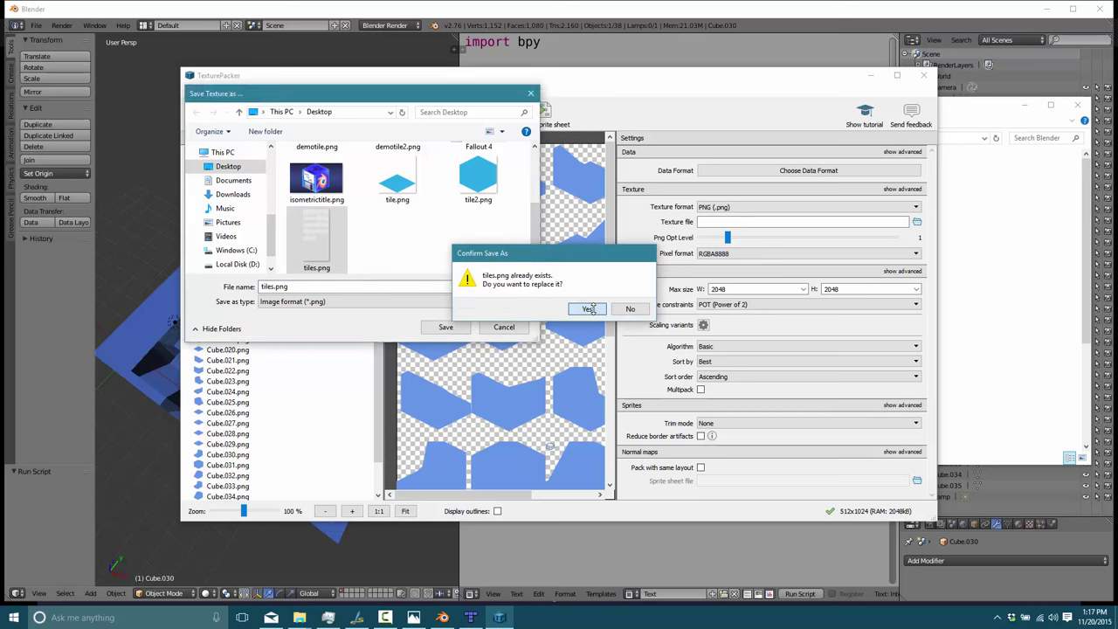
pyautogui.click(592, 307)
pyautogui.click(698, 389)
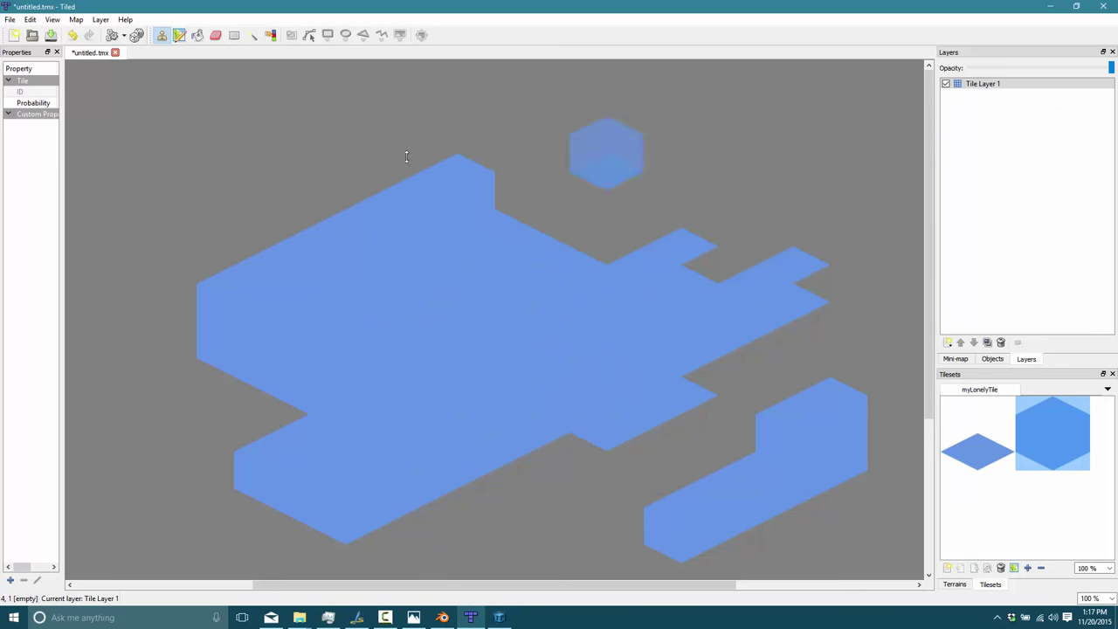
# - Create a 20x20 isometric map with 128x64 tiles and start a single-image tileset
pyautogui.click(14, 35)
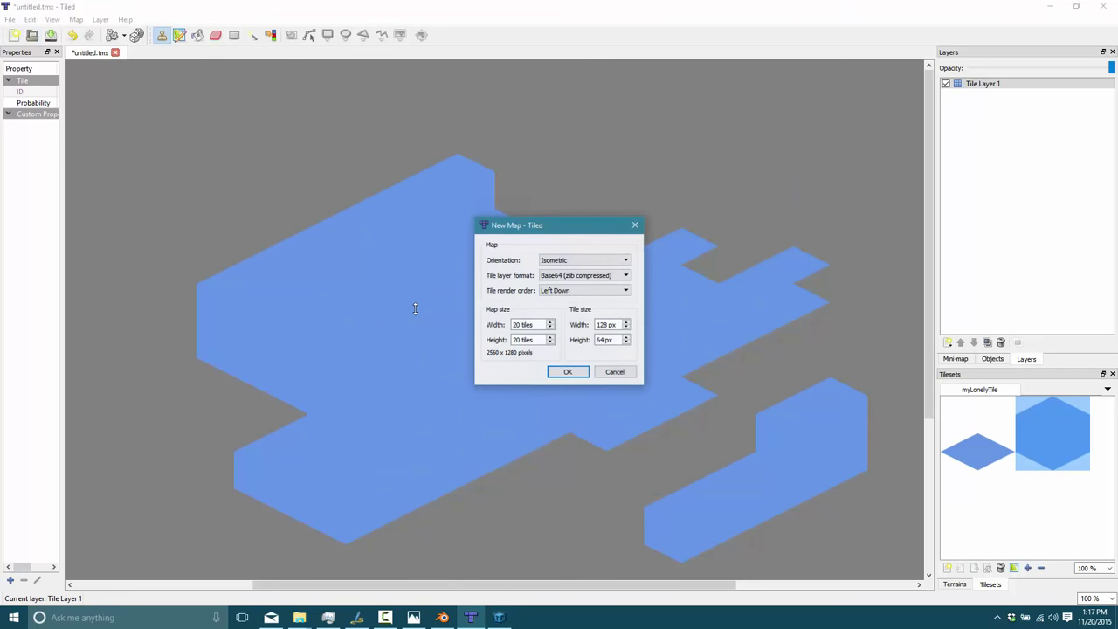
pyautogui.click(568, 373)
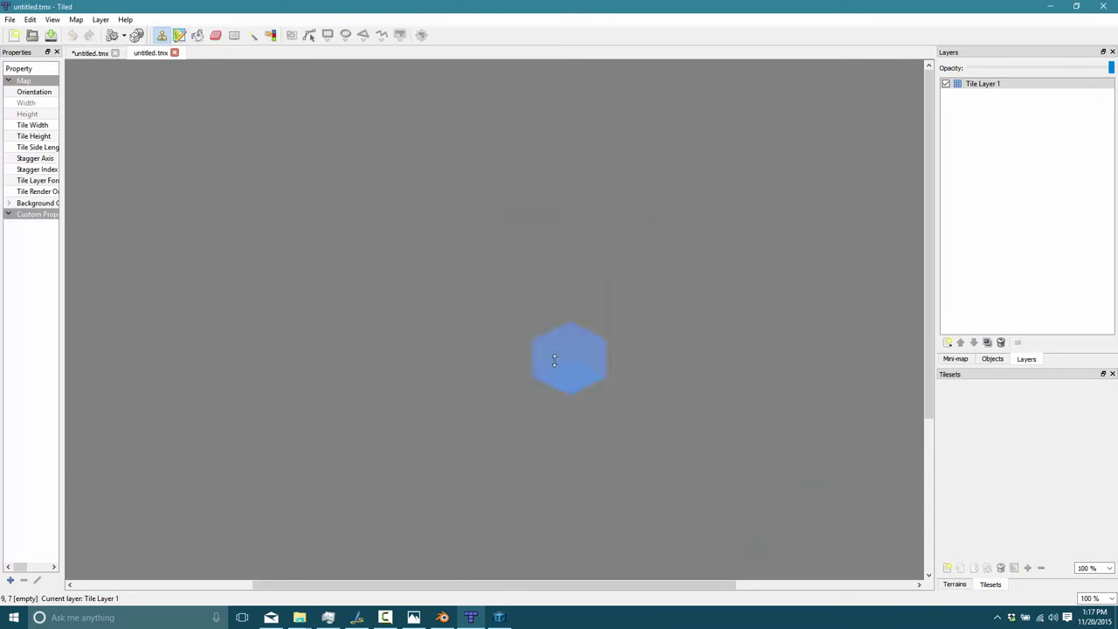
pyautogui.click(947, 568)
pyautogui.click(528, 313)
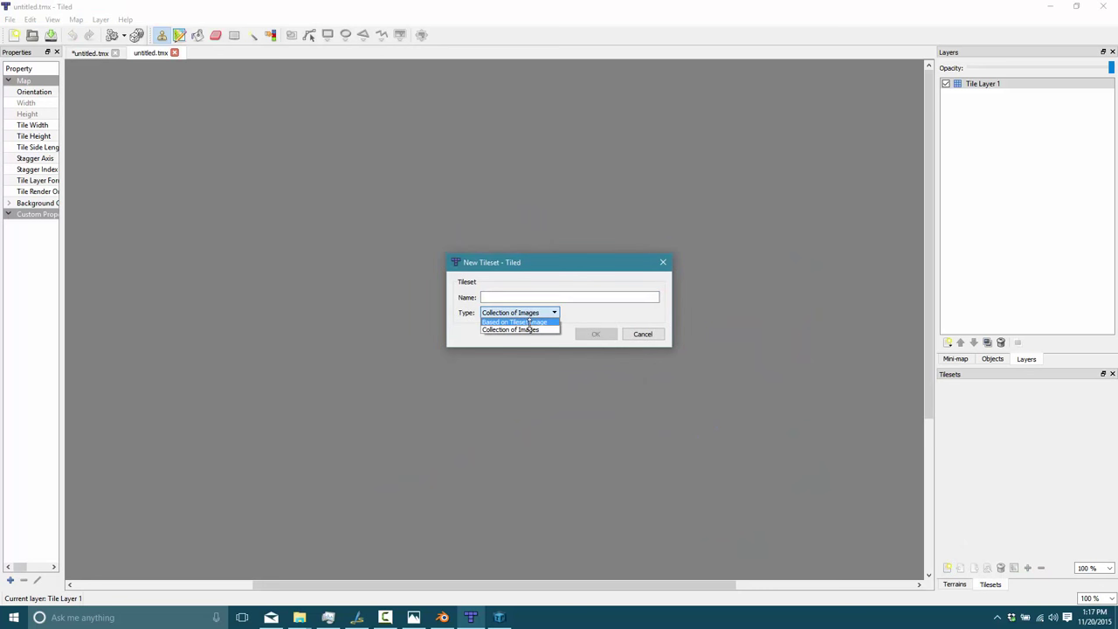
pyautogui.click(528, 325)
# - Build the tiles tileset from Desktop tiles.png with 128 px tile height
pyautogui.click(637, 348)
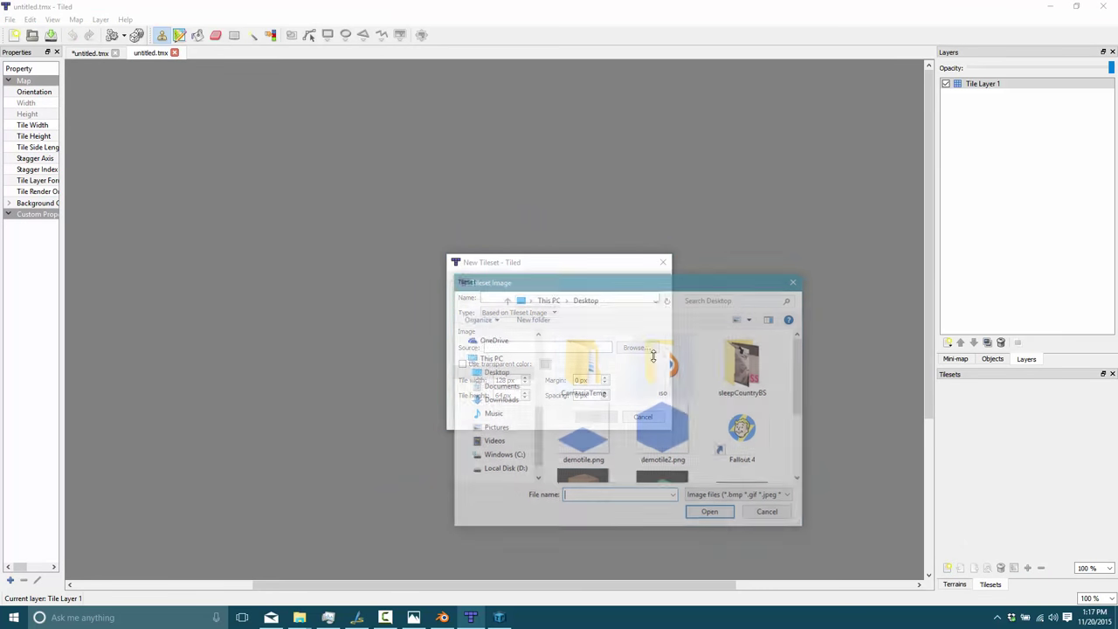
pyautogui.doubleClick(745, 448)
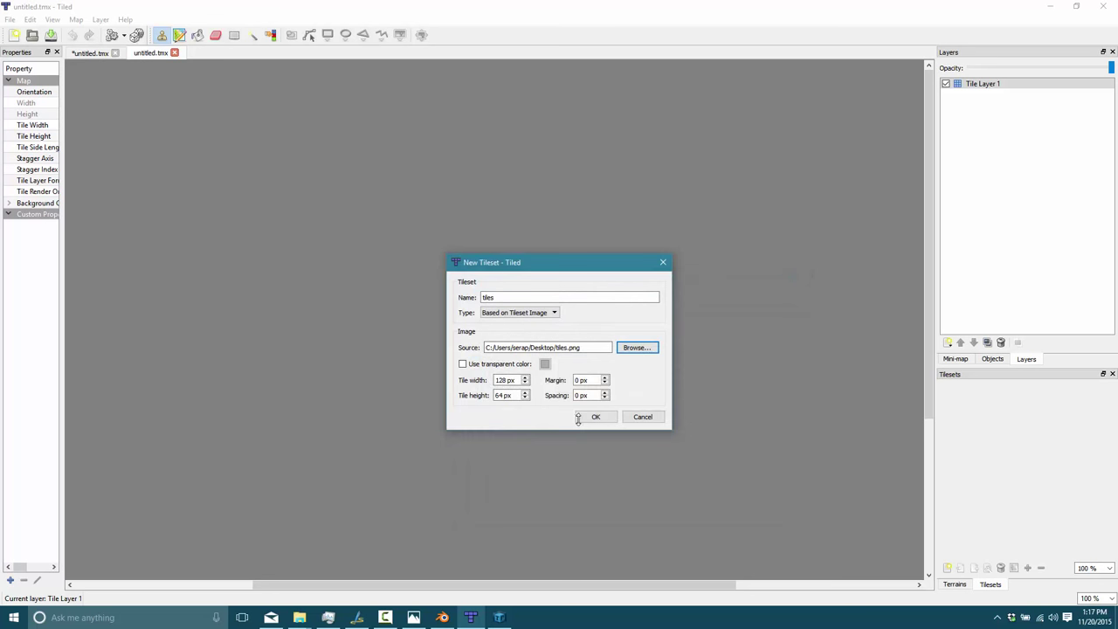
pyautogui.click(501, 395)
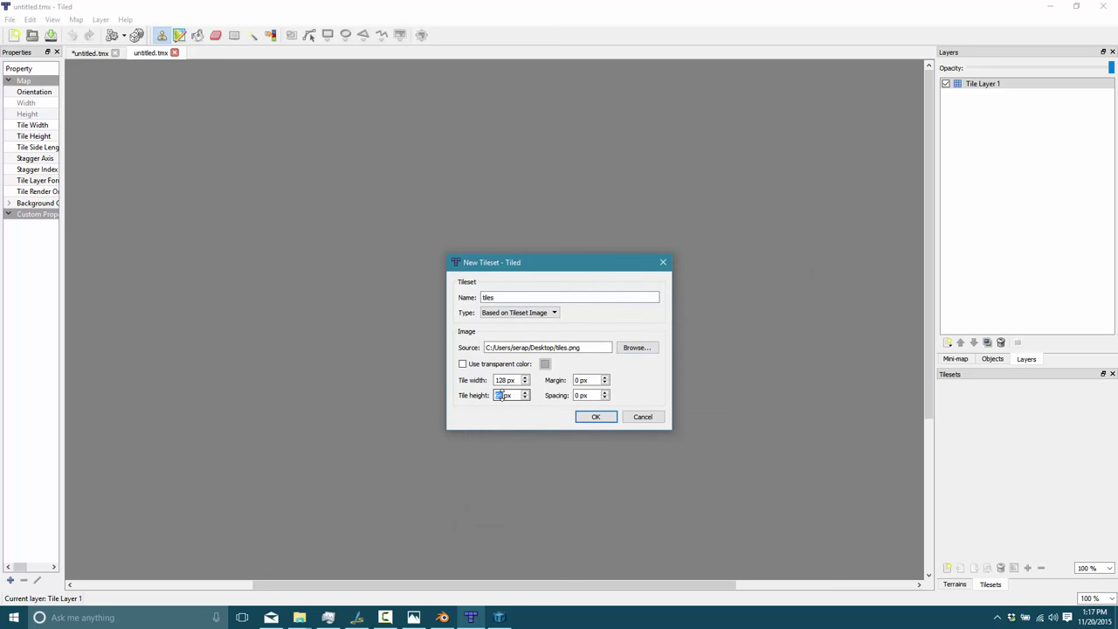
pyautogui.write('128')
pyautogui.press('Return')
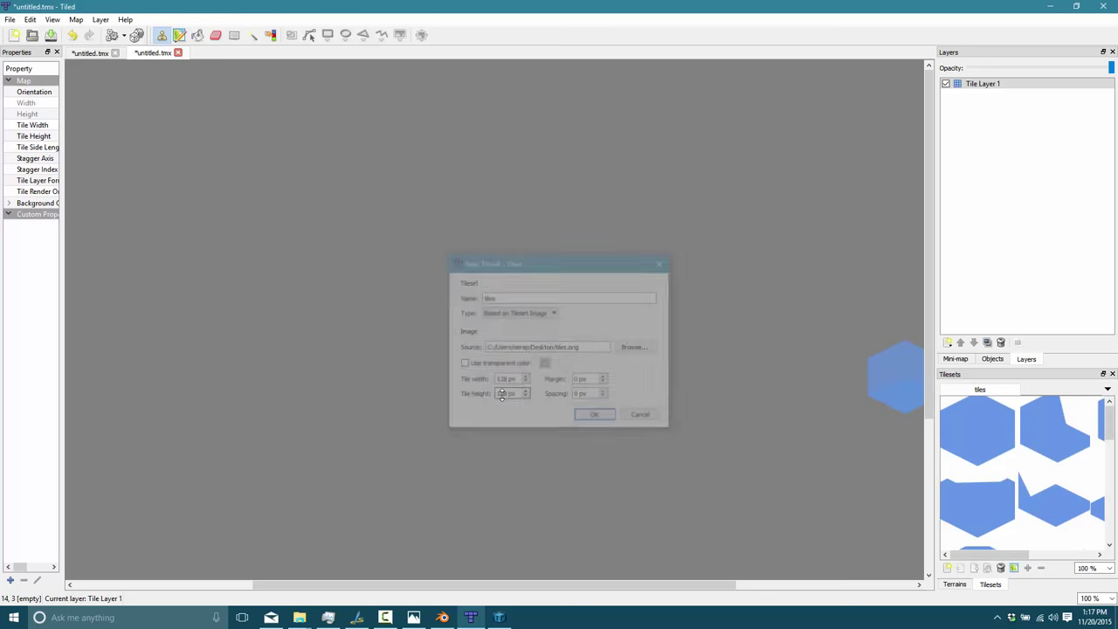
# - Stamp-paint three wall tiles into a long diagonal strip with an L-shaped extension at its top end
pyautogui.click(983, 409)
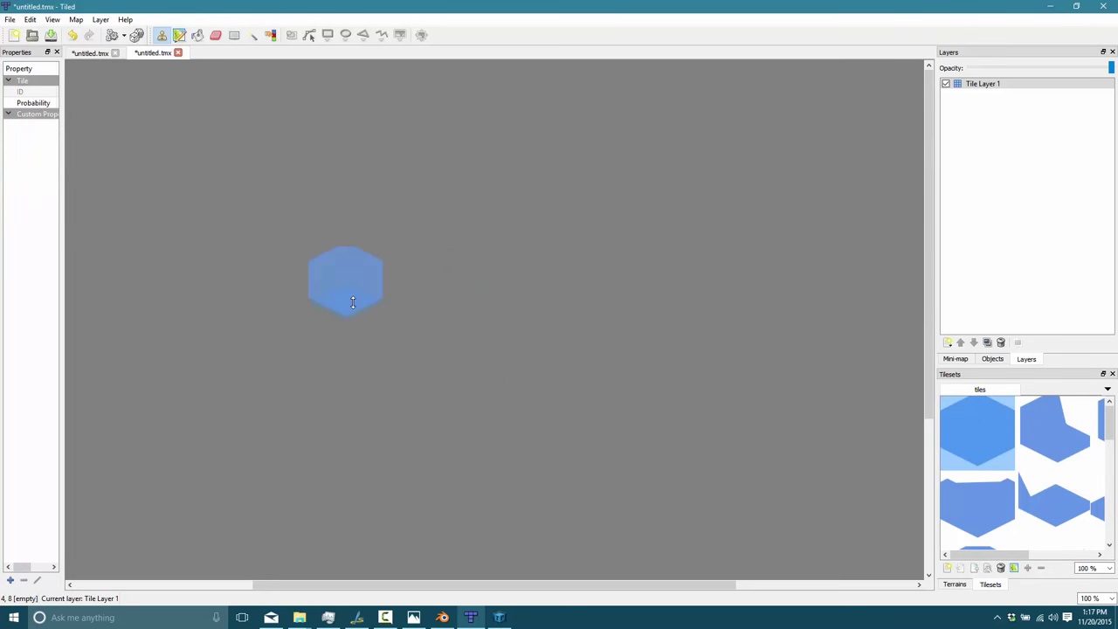
pyautogui.moveTo(349, 284); pyautogui.dragTo(535, 205)
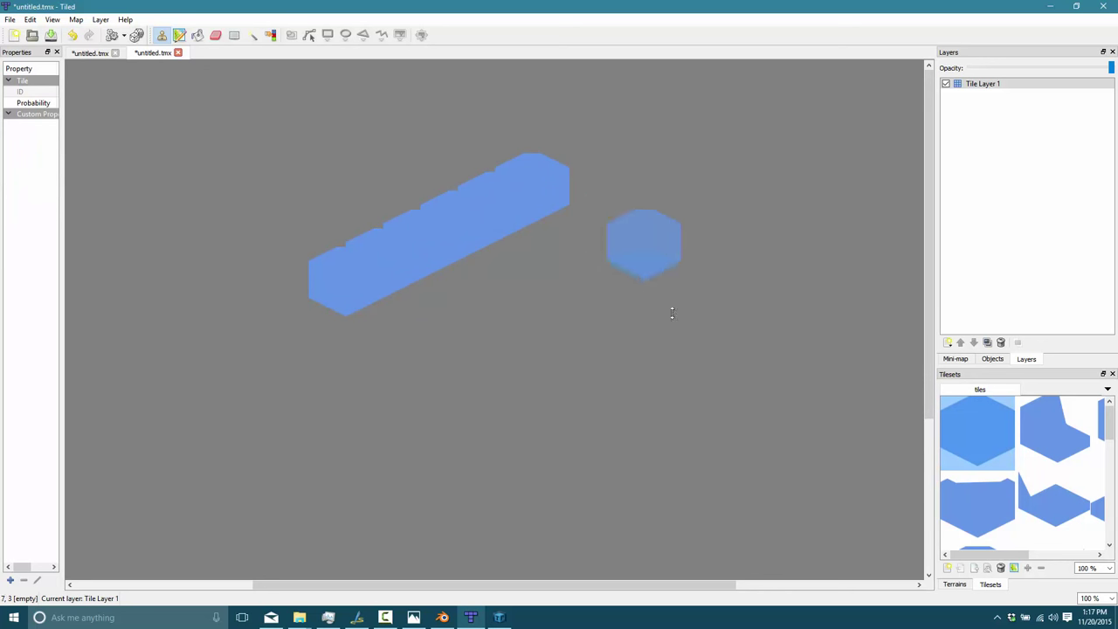
pyautogui.click(1055, 433)
pyautogui.moveTo(288, 334)
pyautogui.mouseDown()
pyautogui.moveTo(316, 314)
pyautogui.moveTo(225, 367)
pyautogui.mouseUp()
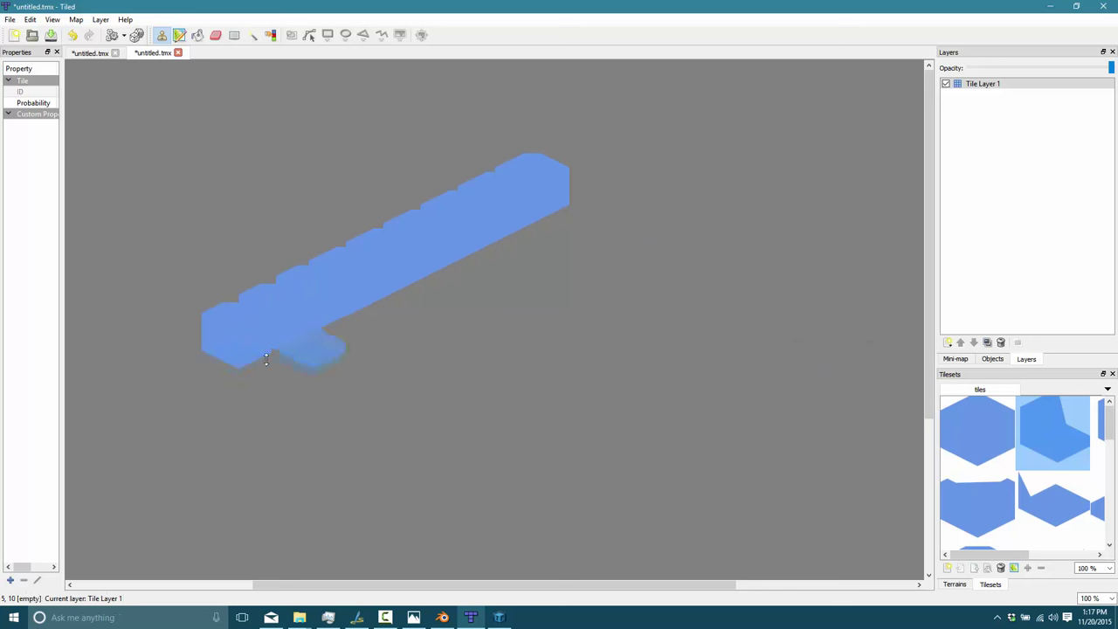
pyautogui.scroll(-2, 1031, 478)
pyautogui.scroll(-2, 1030, 479)
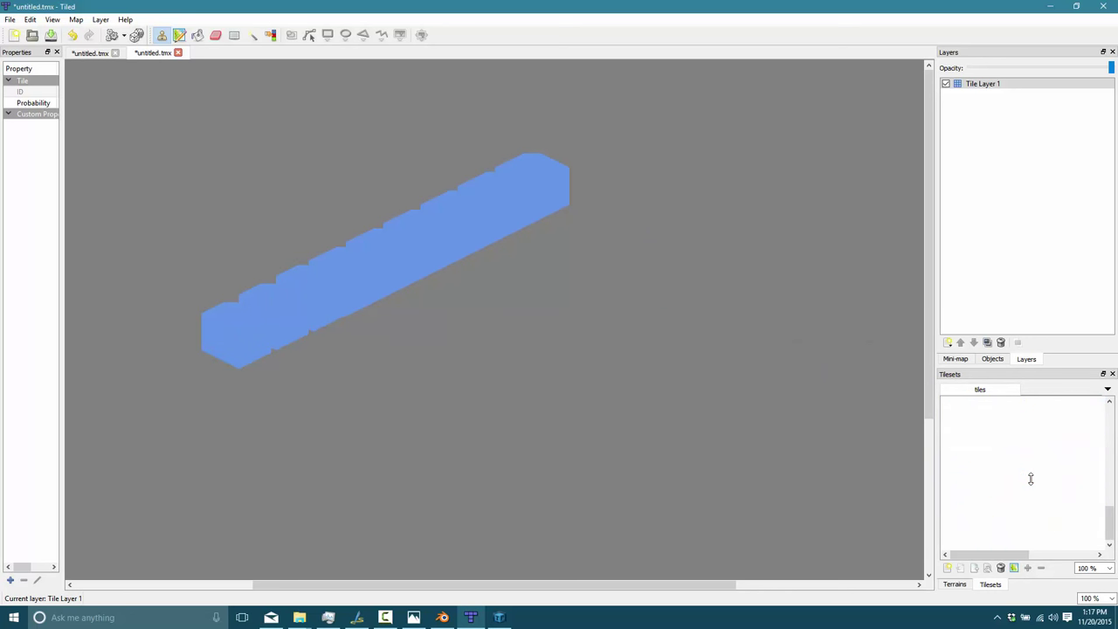
pyautogui.click(972, 456)
pyautogui.moveTo(538, 188)
pyautogui.mouseDown()
pyautogui.moveTo(545, 211)
pyautogui.moveTo(622, 273)
pyautogui.moveTo(694, 281)
pyautogui.moveTo(709, 315)
pyautogui.mouseUp()
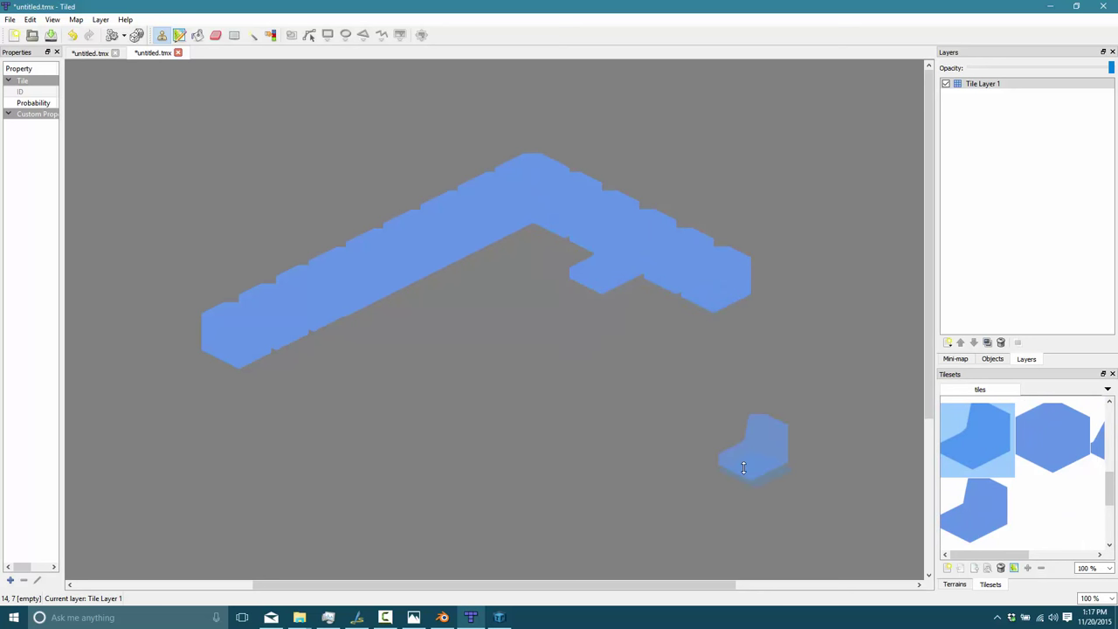